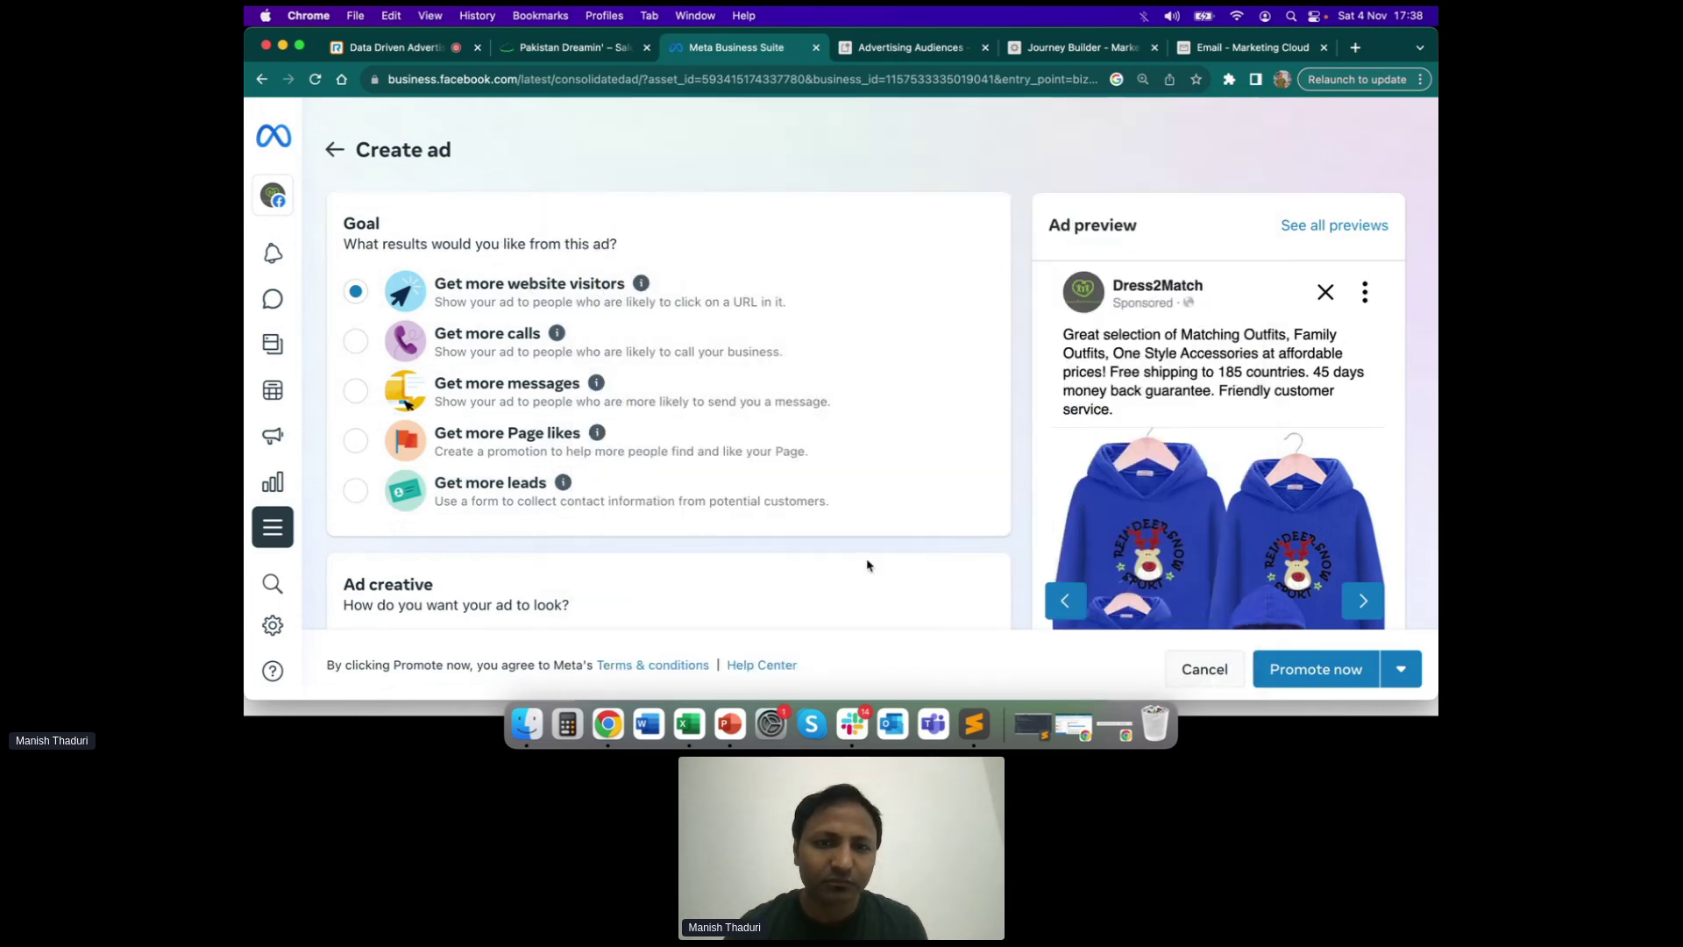
# Review the ad's goal, creative, preview, special category and audience options in the ad creation form
pyautogui.scroll(-5, 868, 565)
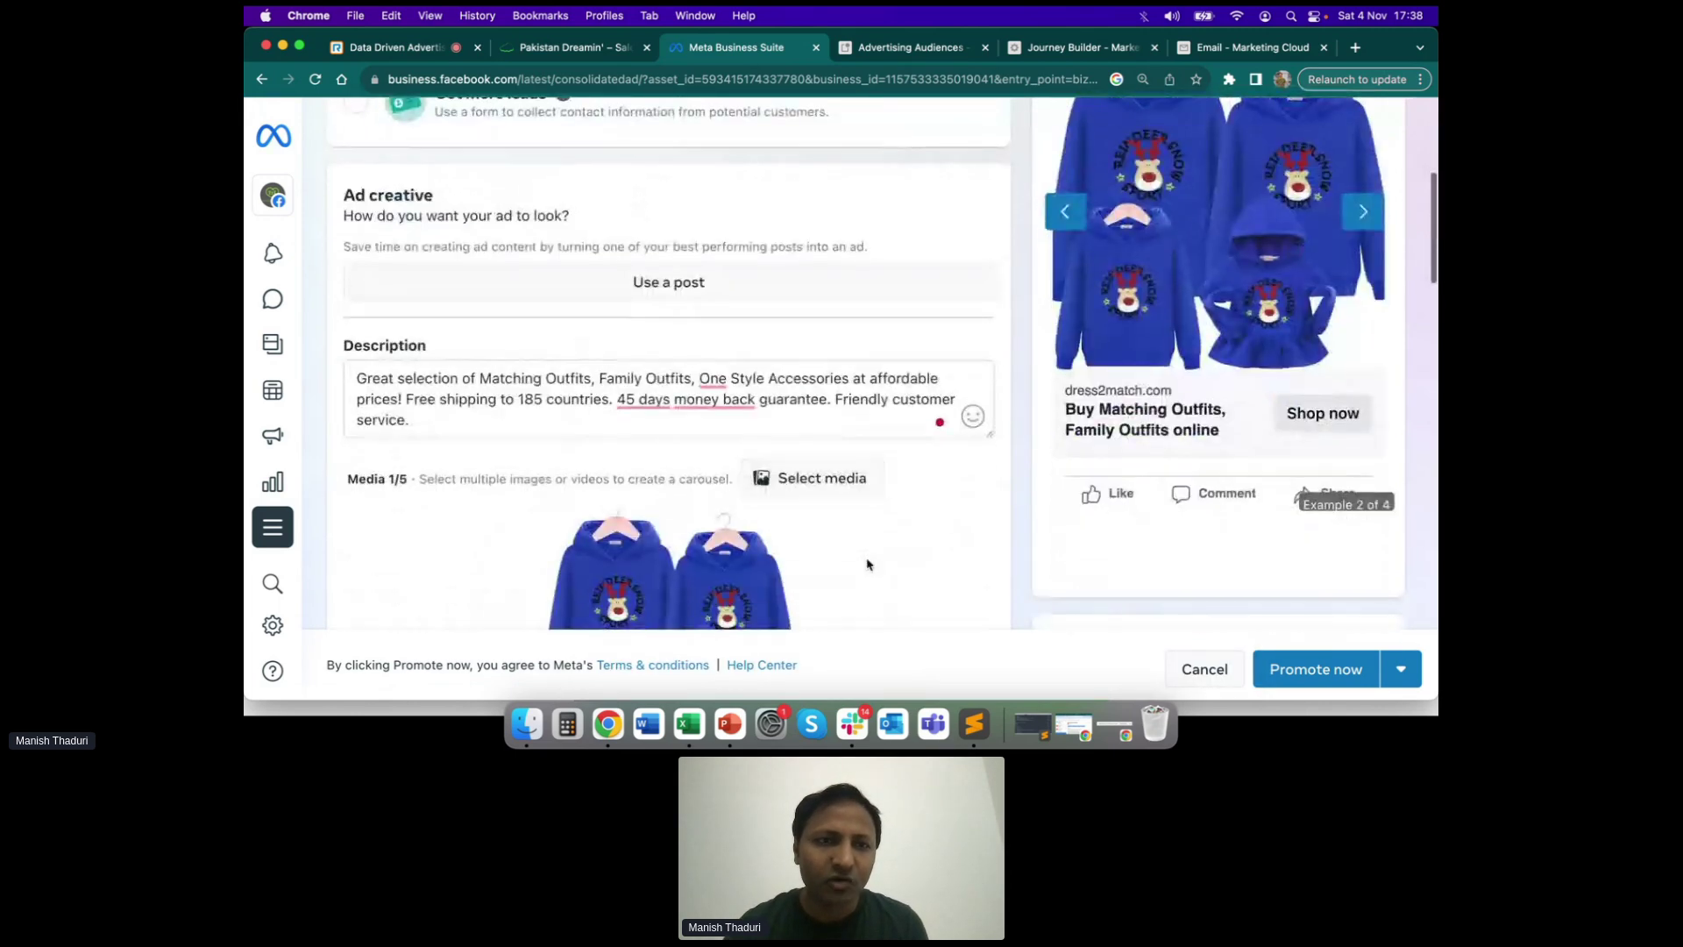
pyautogui.scroll(-1, 868, 565)
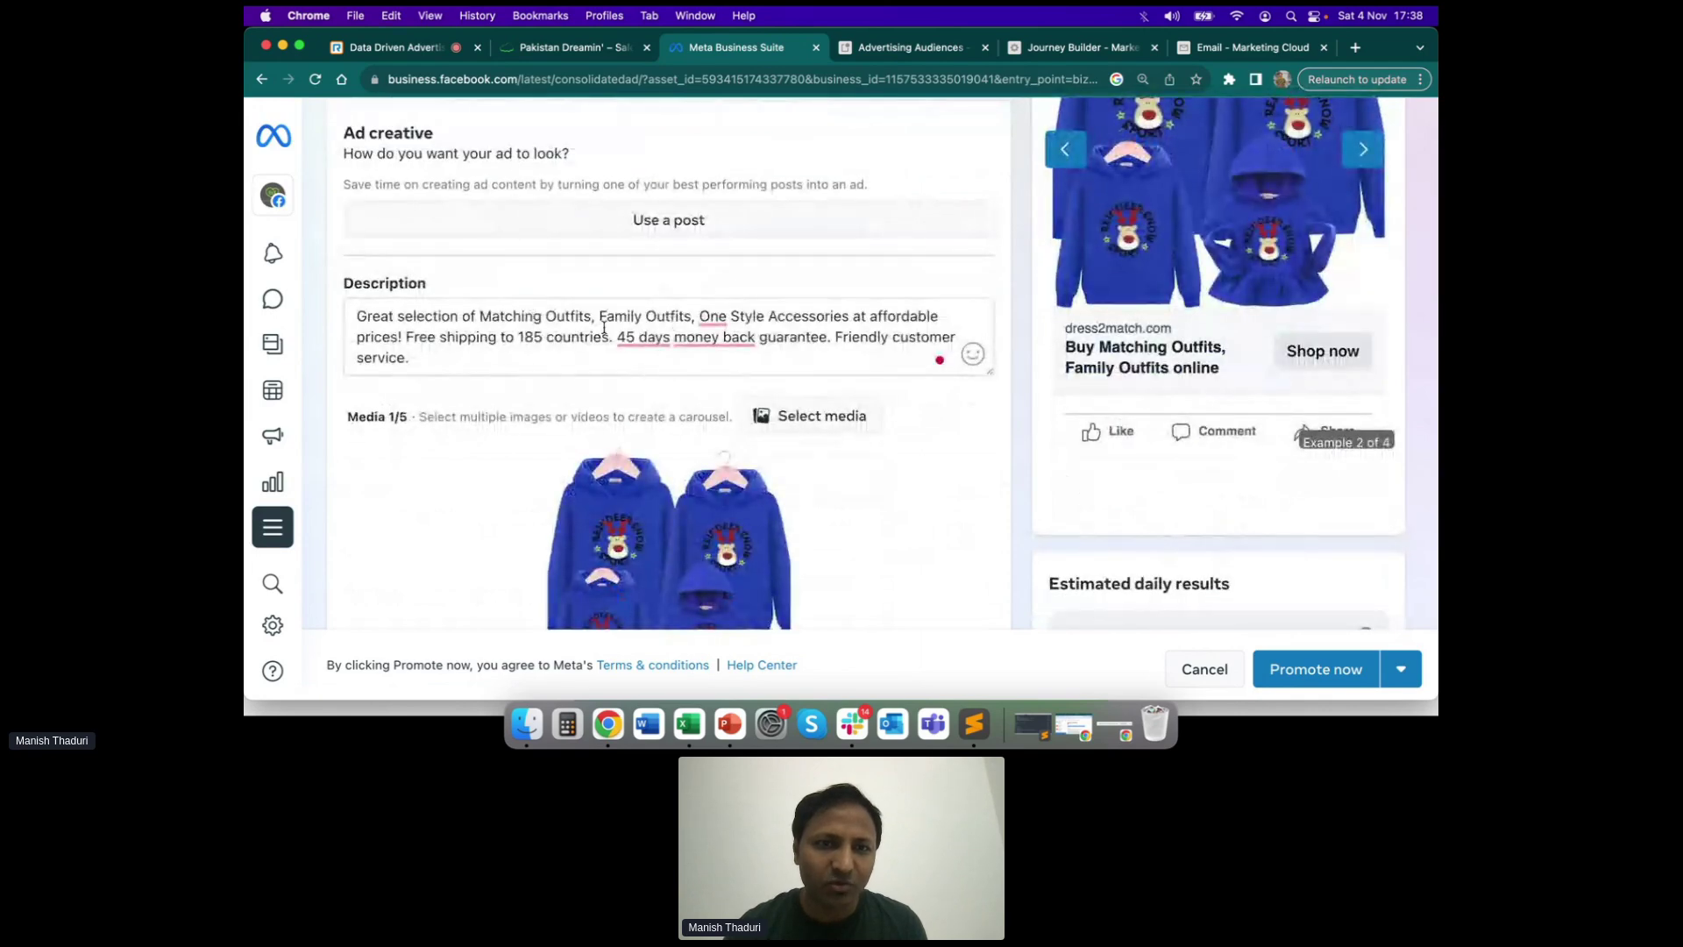
pyautogui.scroll(-3, 706, 327)
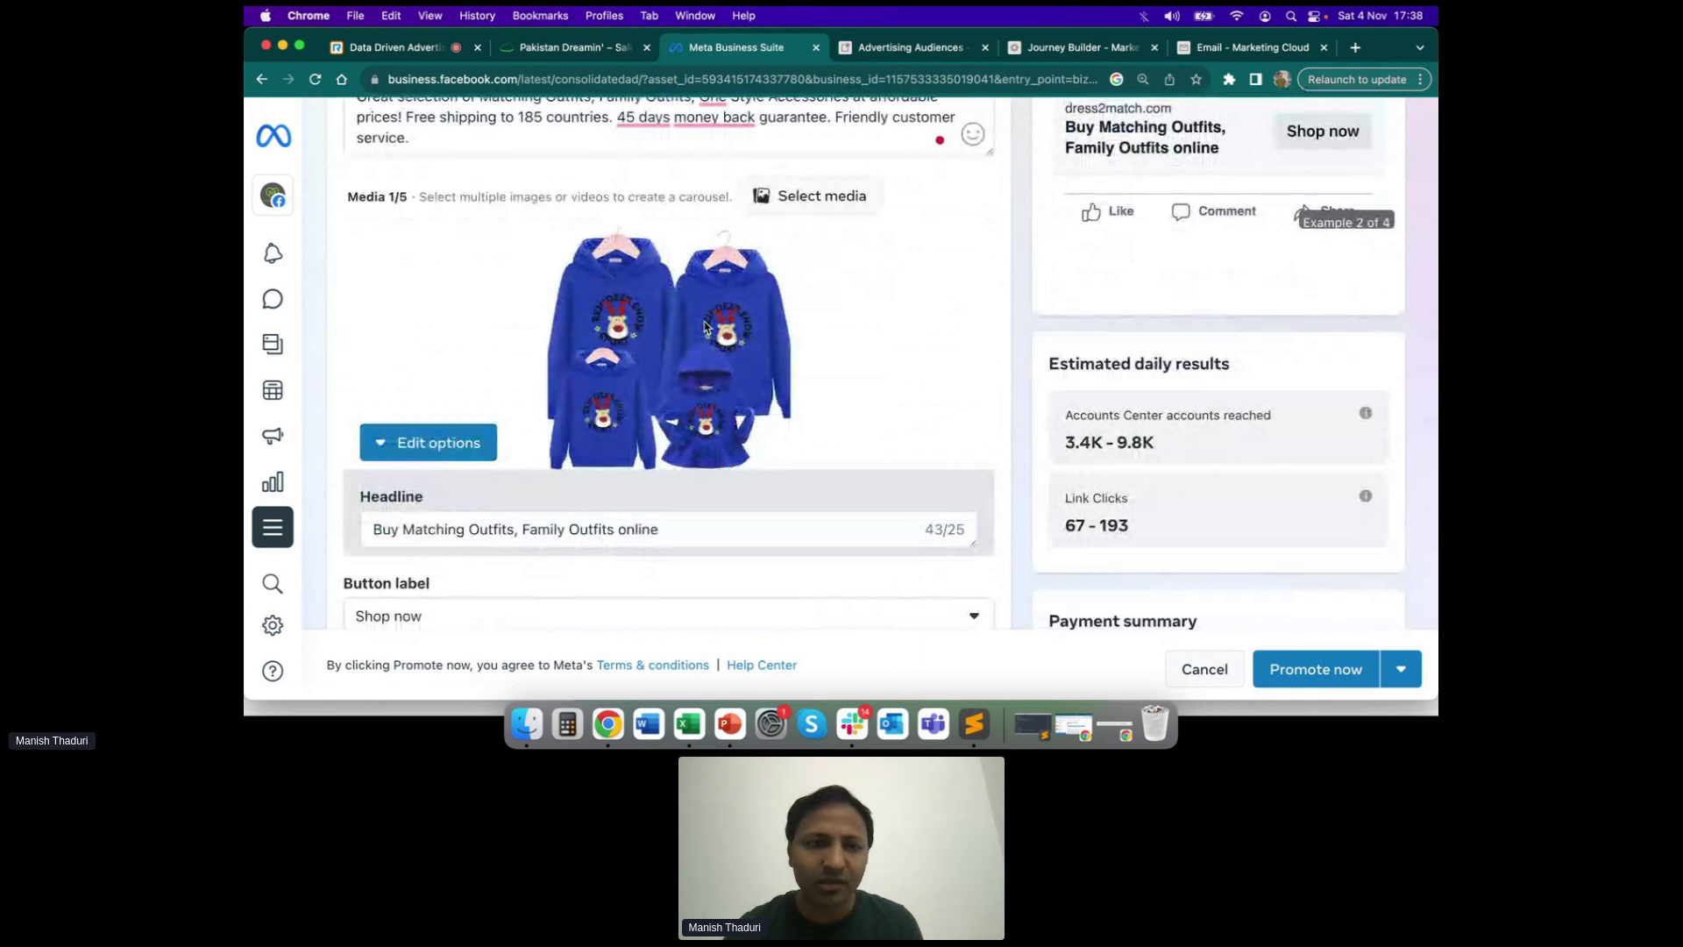
pyautogui.scroll(-2, 613, 605)
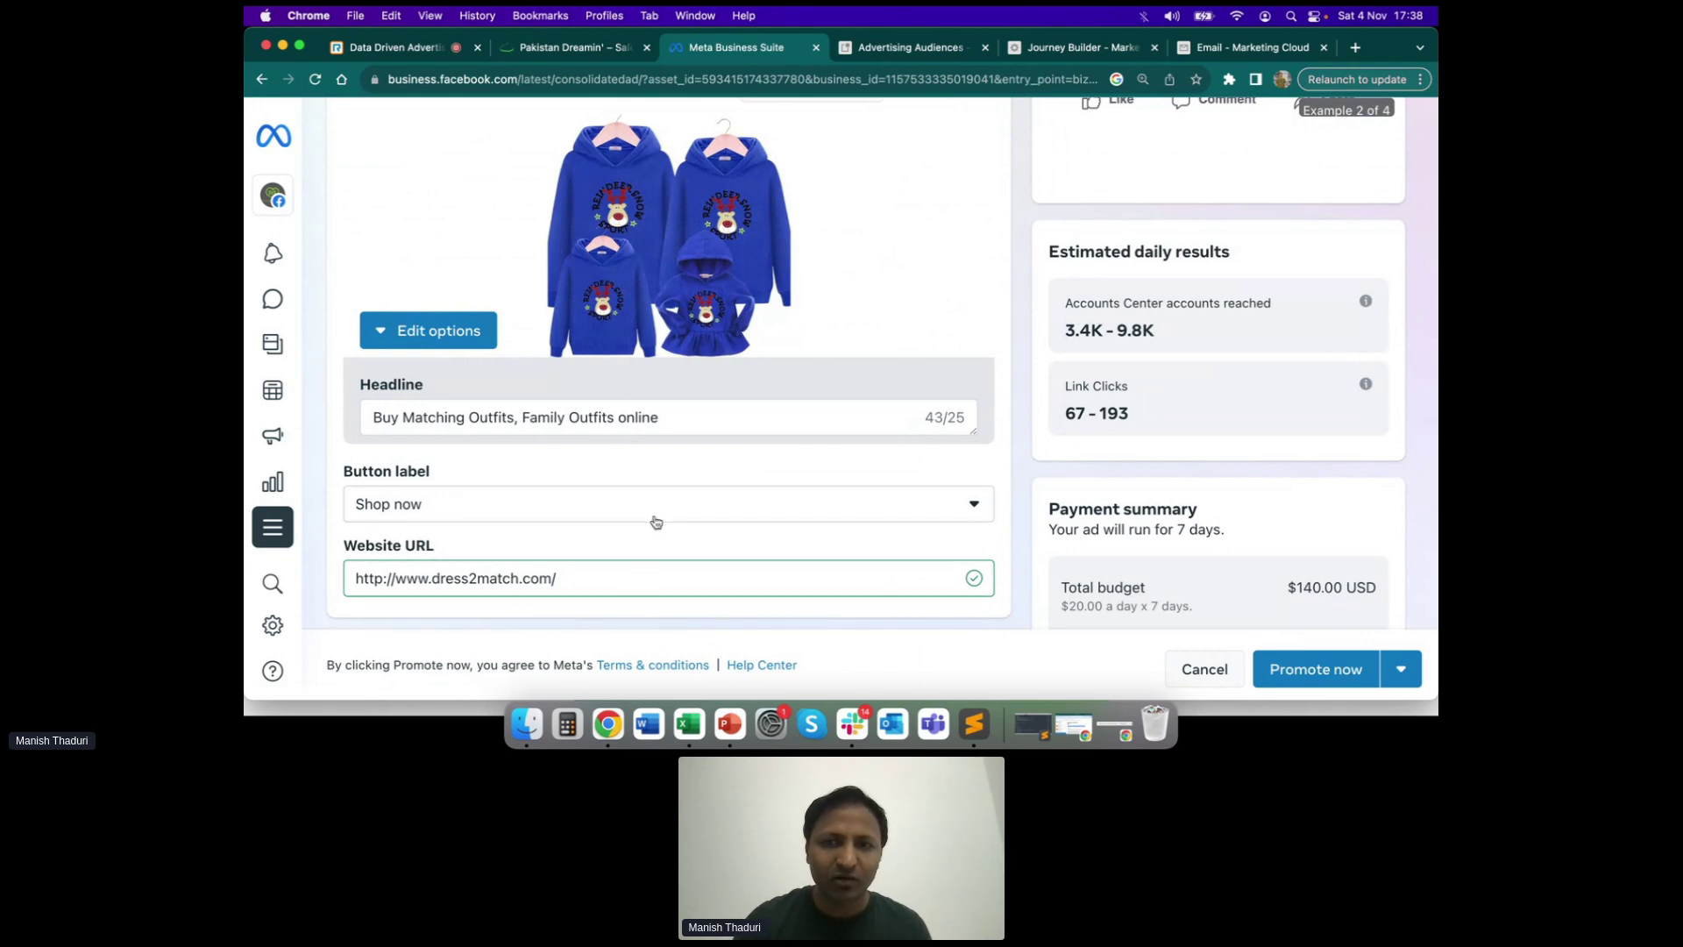
pyautogui.scroll(10, 656, 523)
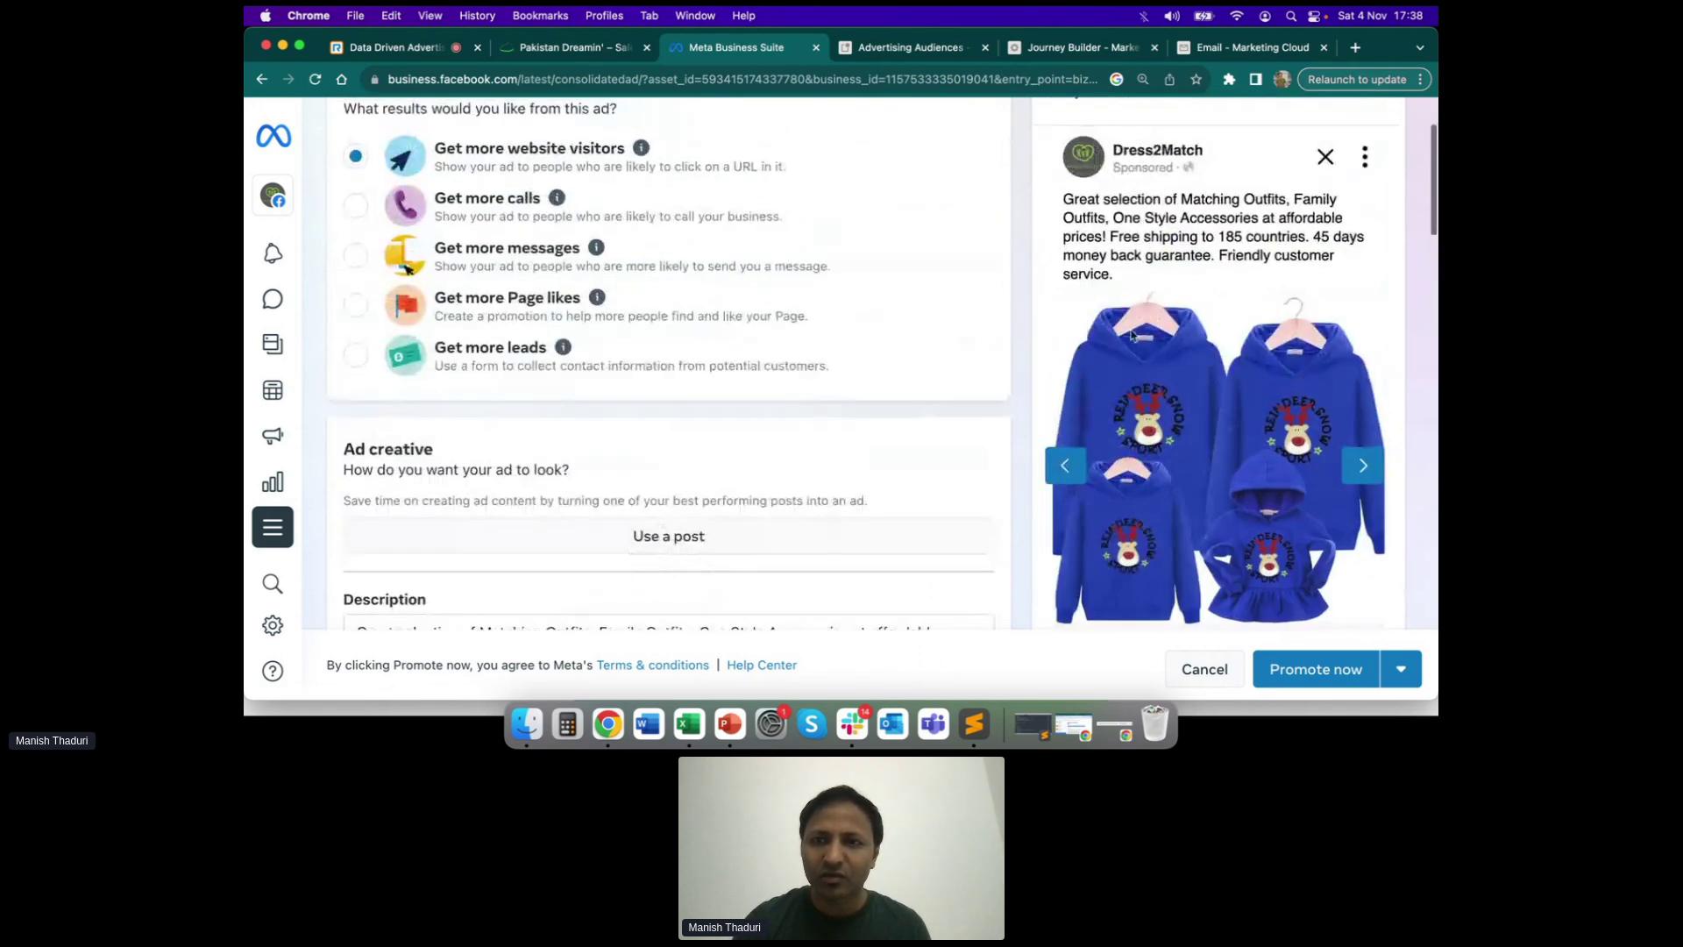
pyautogui.scroll(2, 1249, 435)
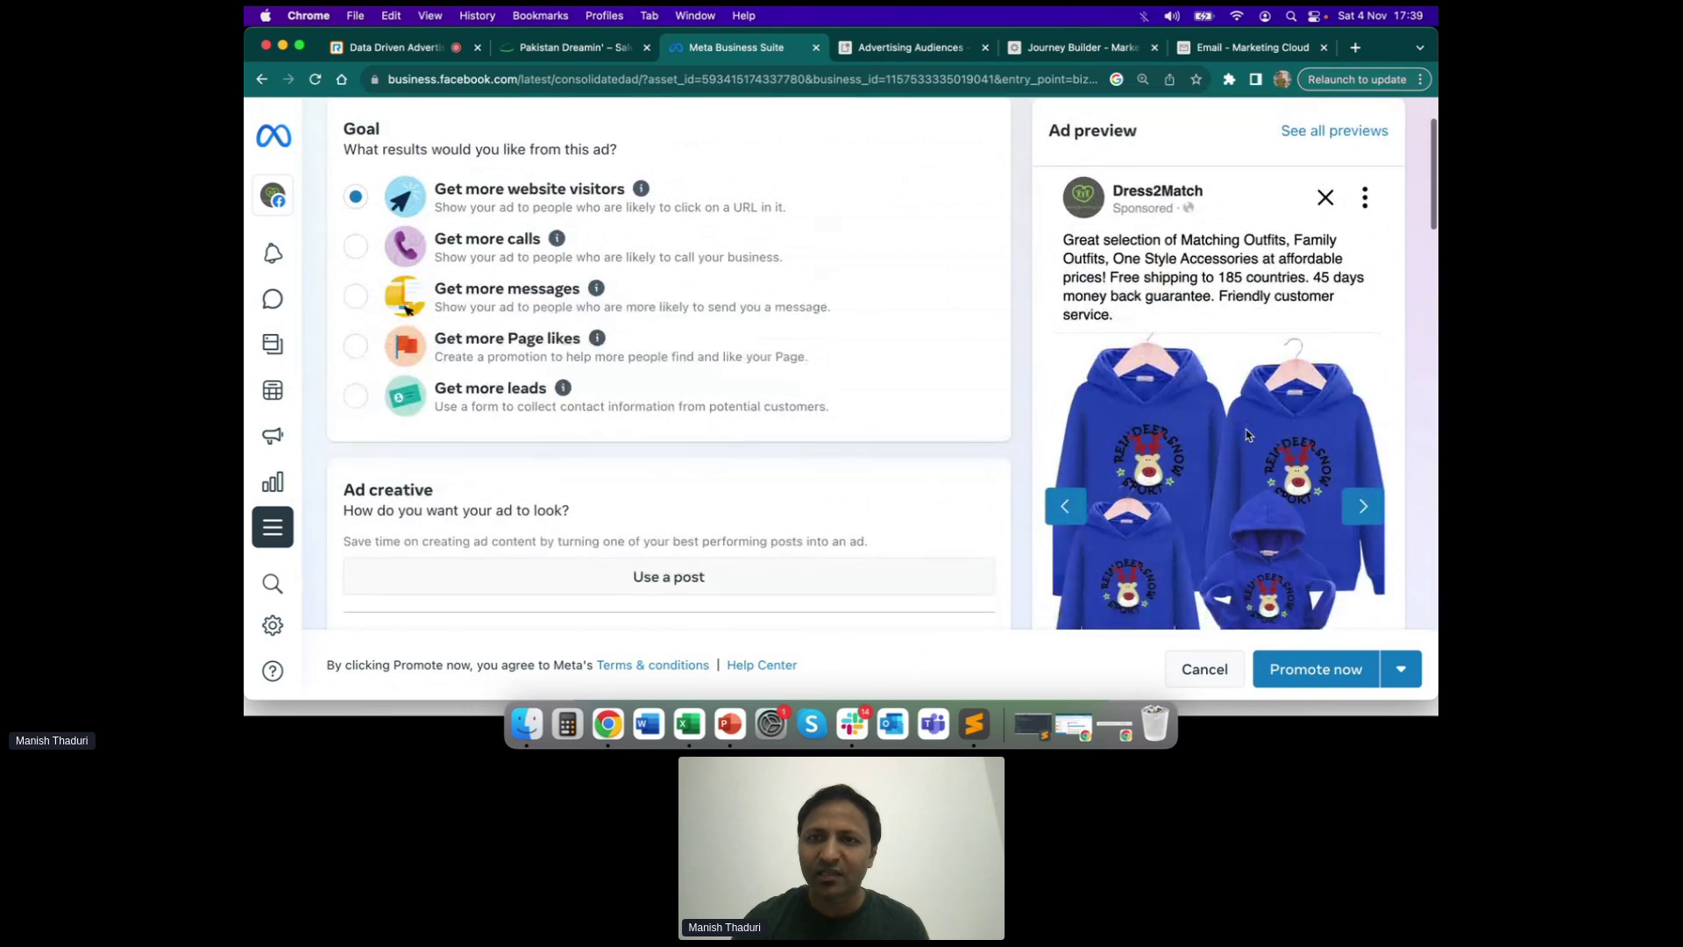
pyautogui.scroll(-5, 1249, 435)
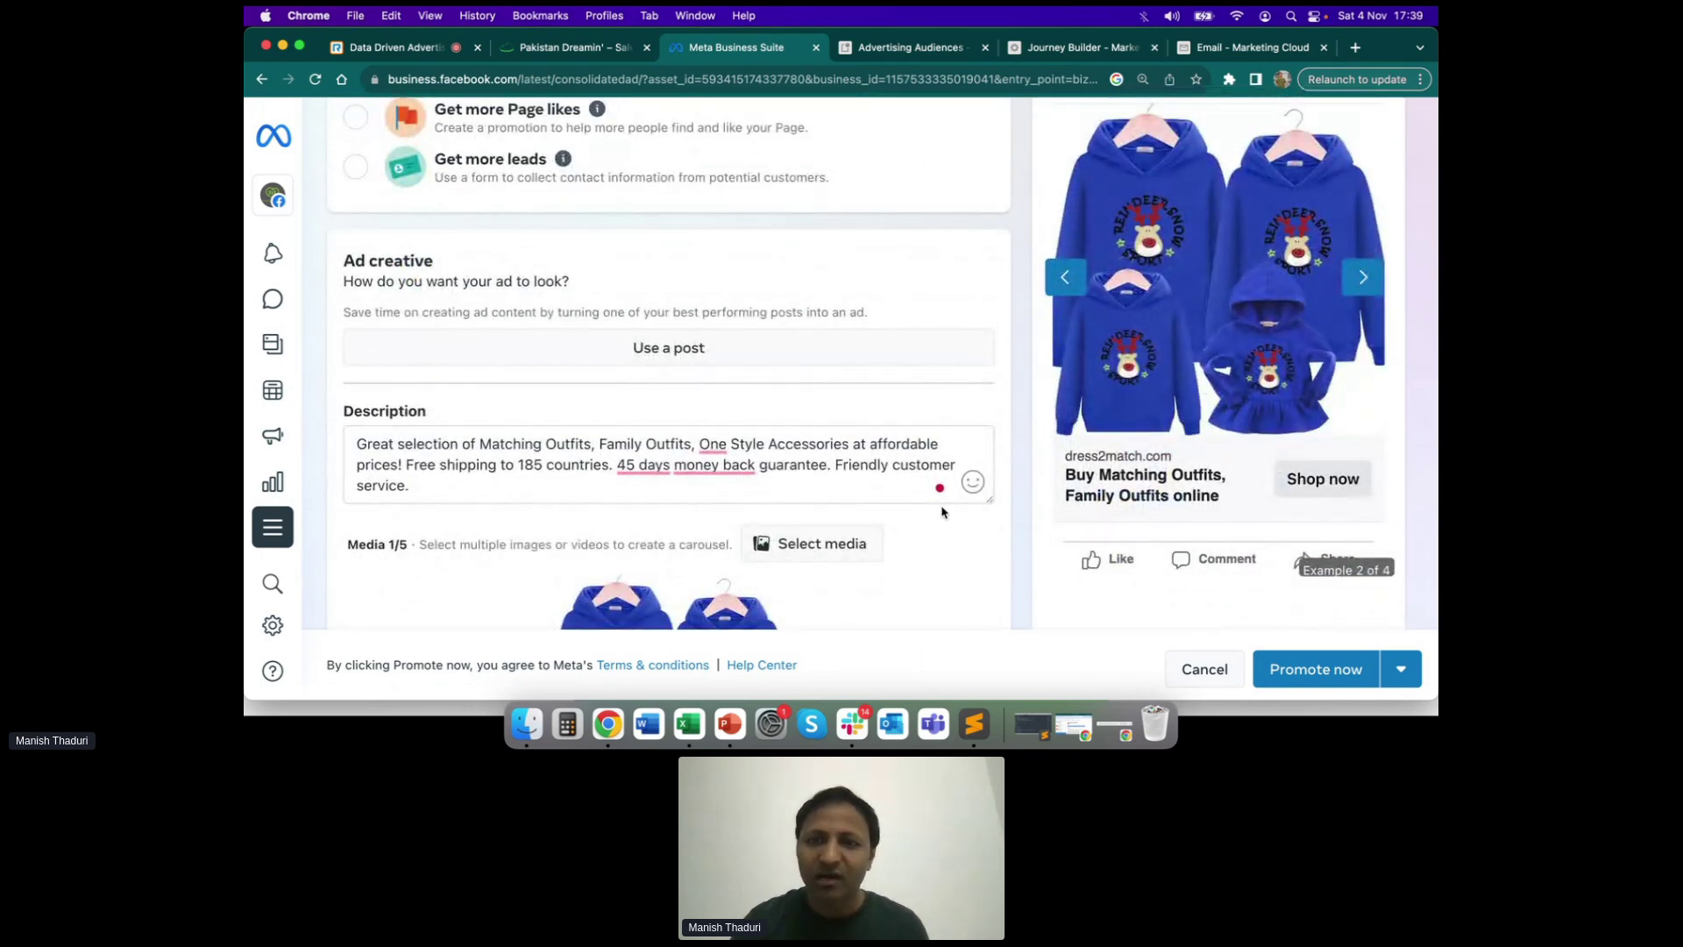
pyautogui.scroll(-10, 919, 531)
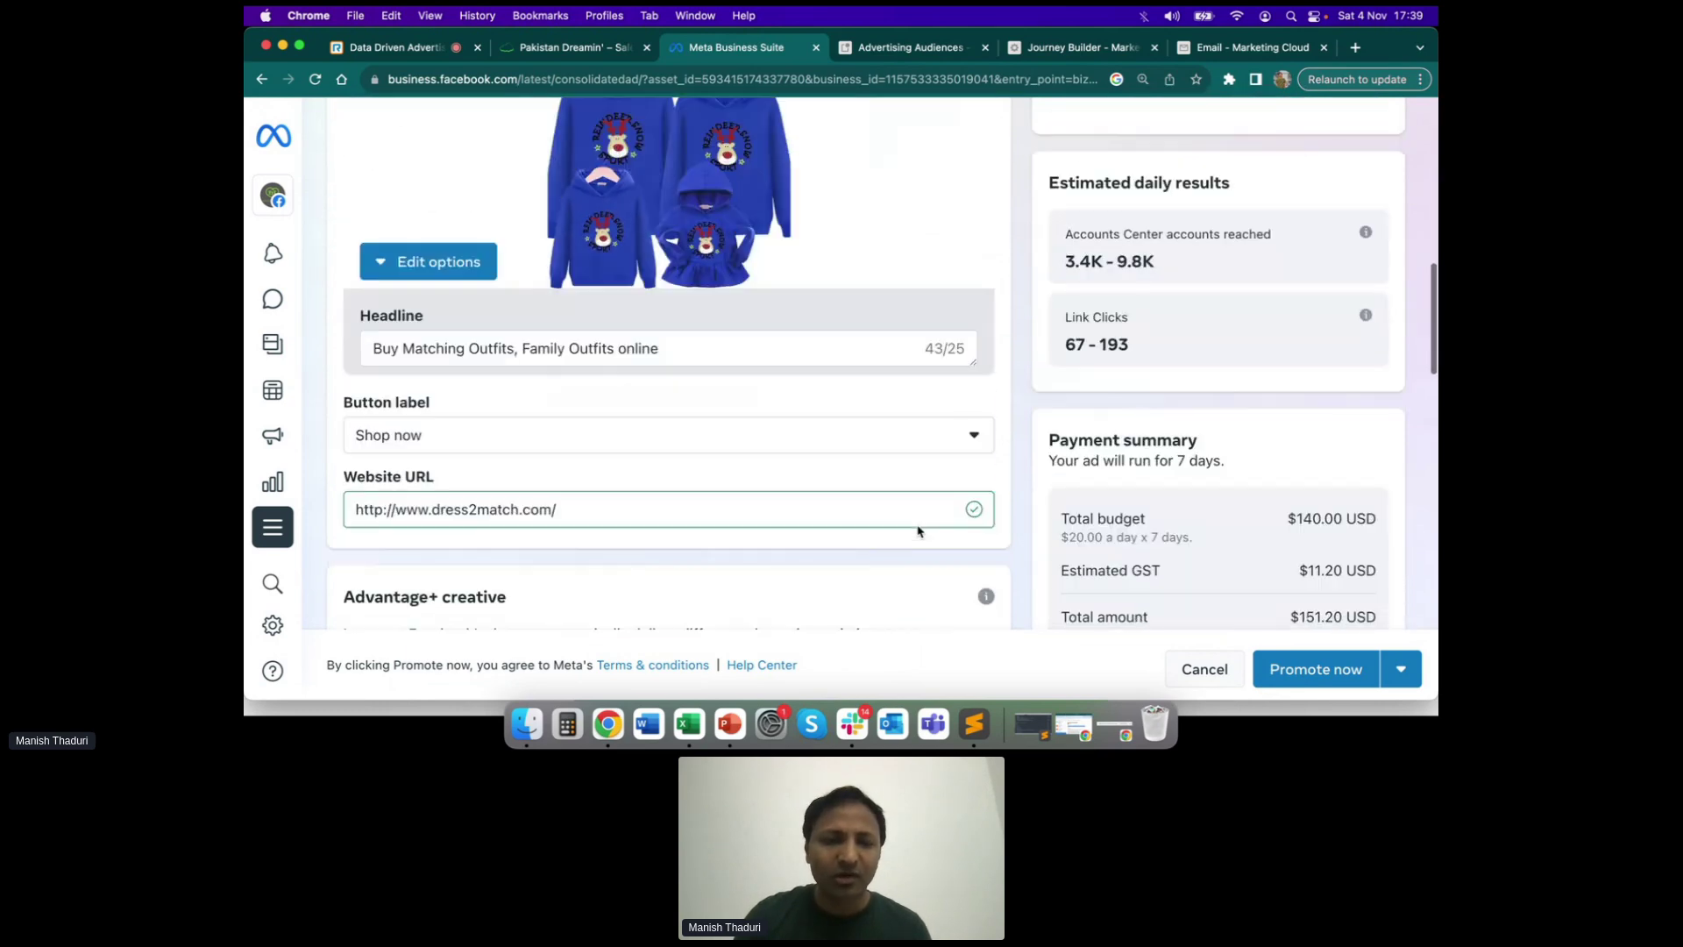
pyautogui.scroll(-5, 919, 531)
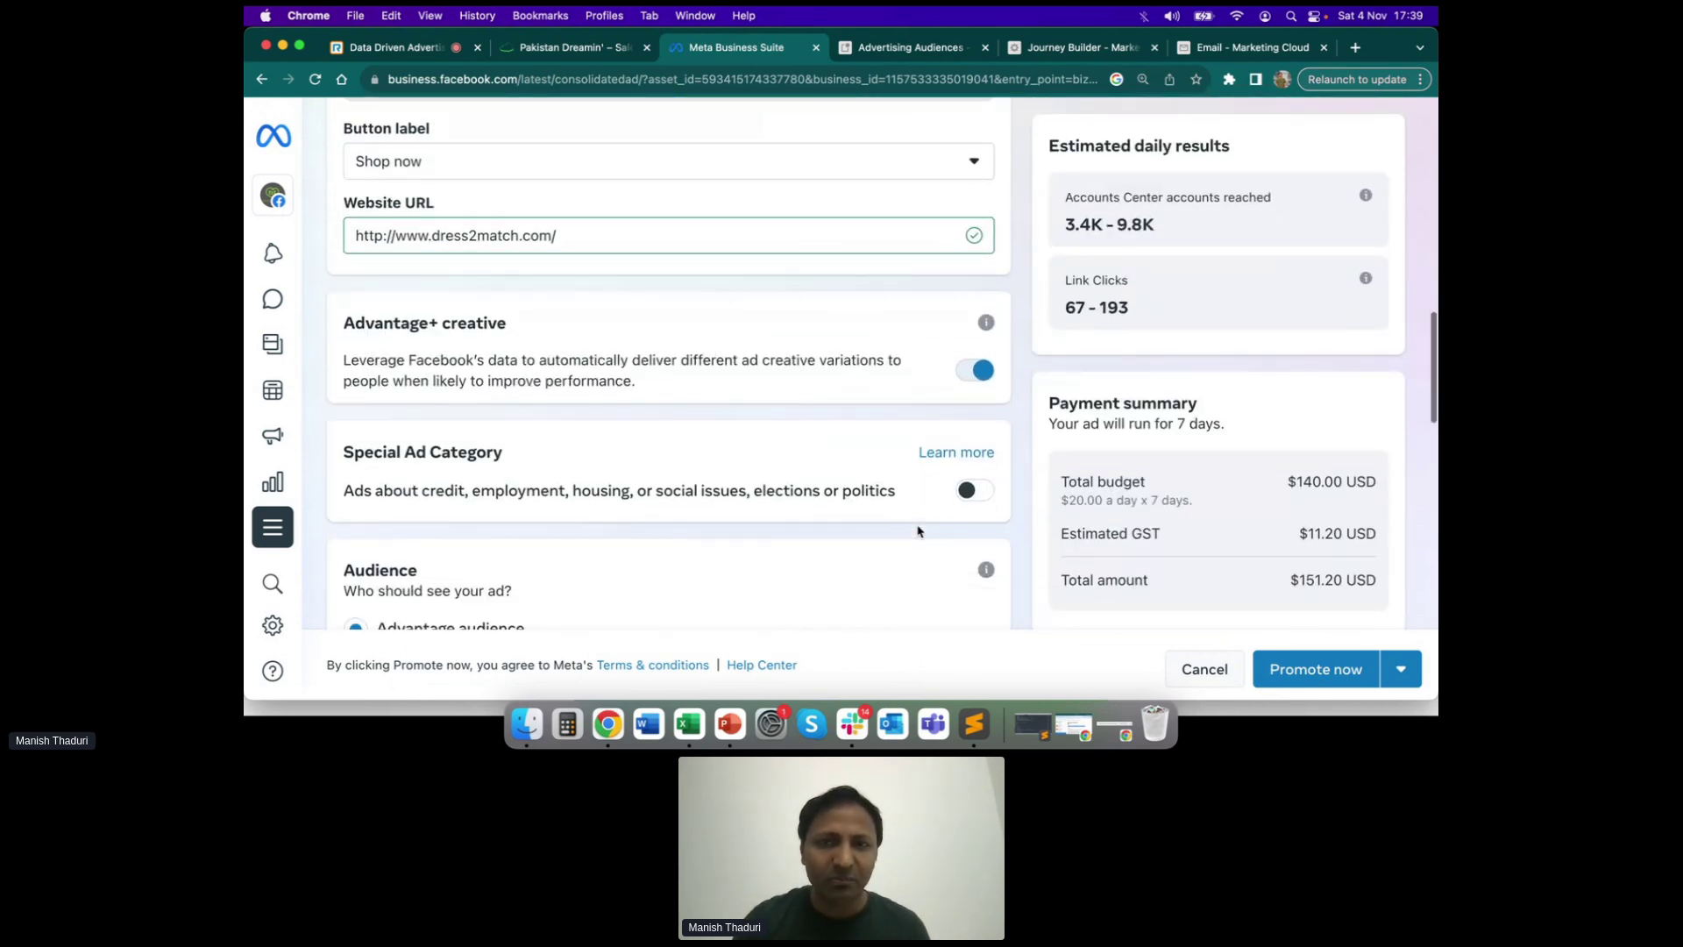
pyautogui.scroll(-3, 919, 531)
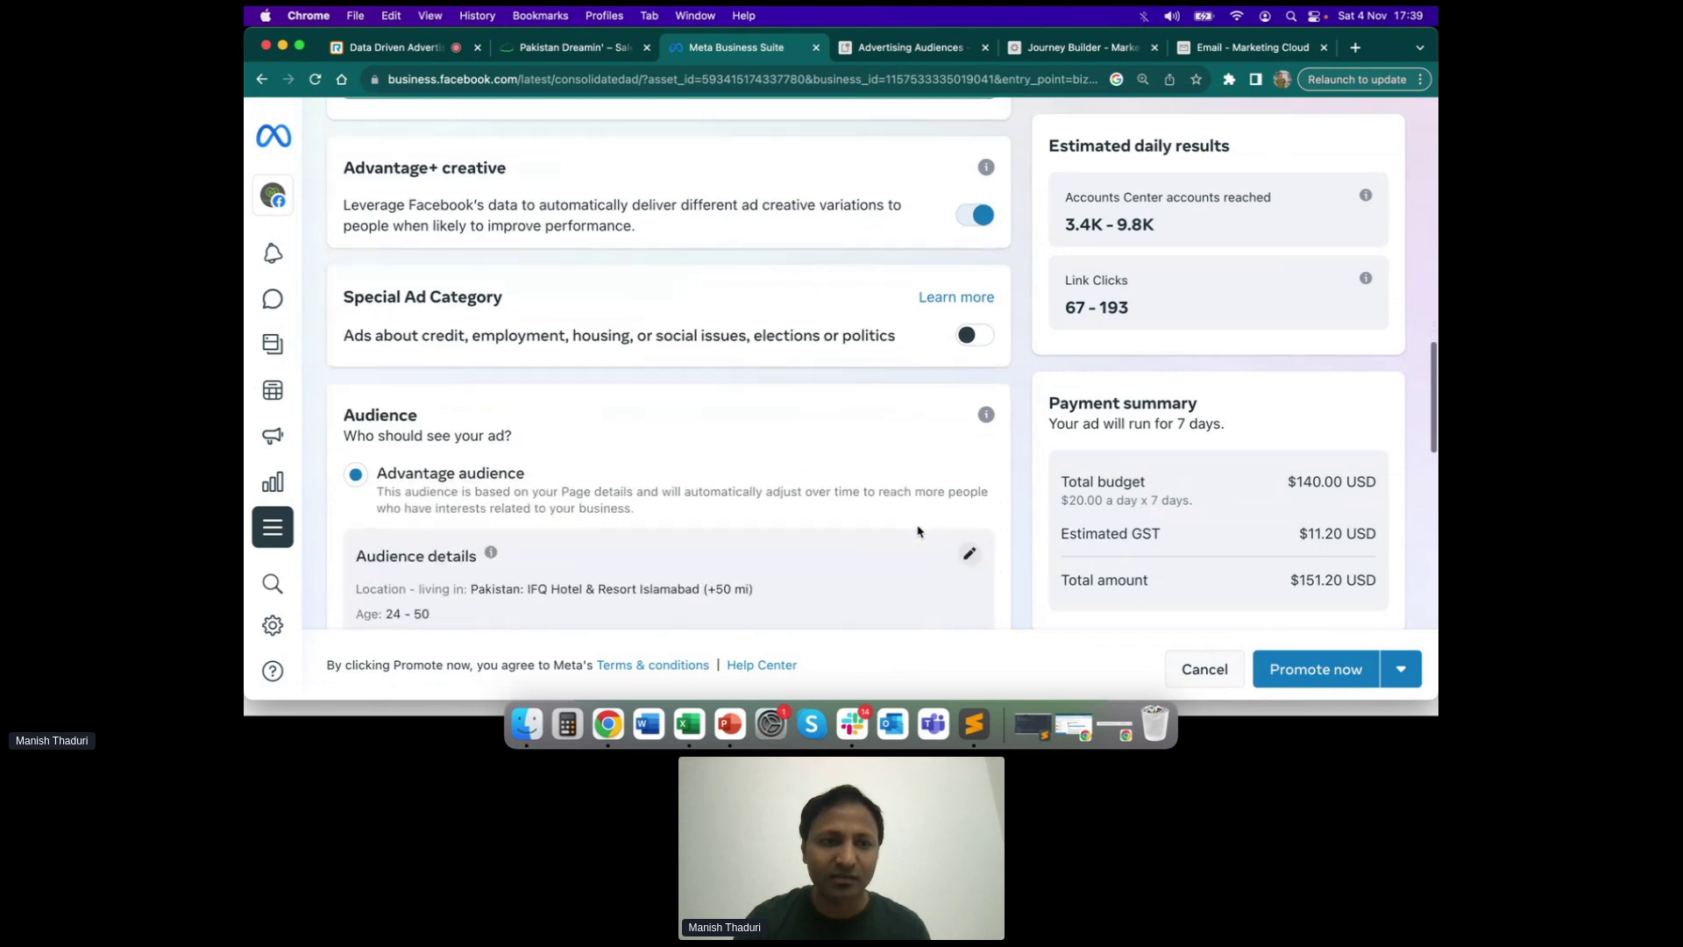
pyautogui.scroll(-3, 919, 531)
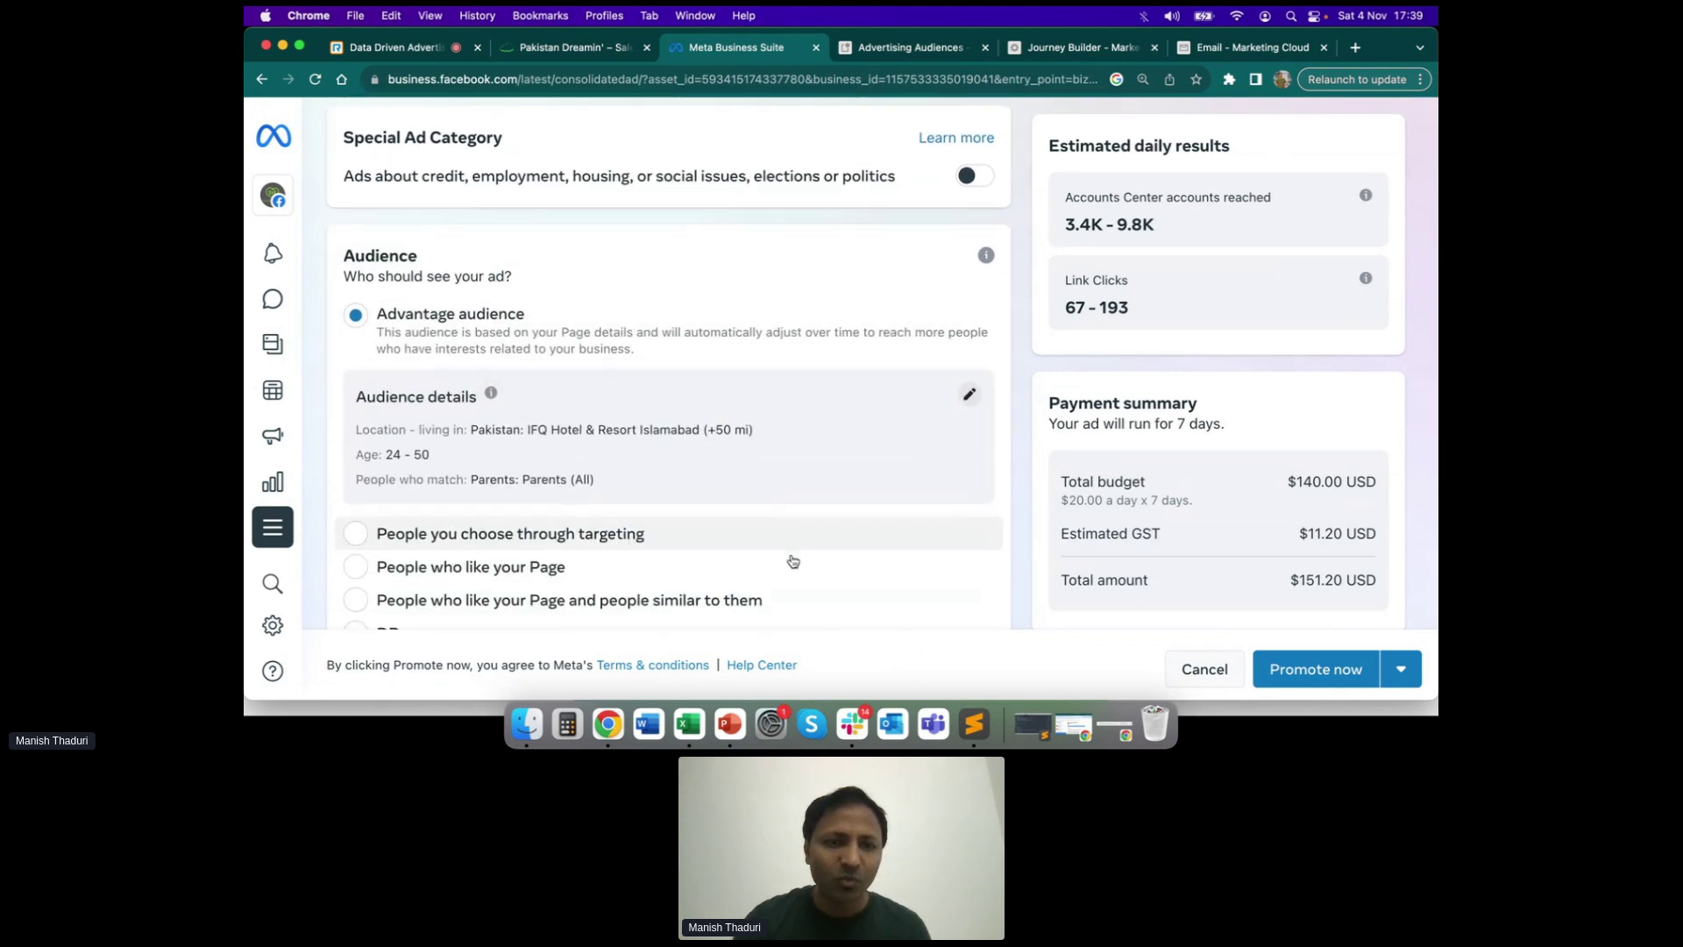
pyautogui.scroll(-1, 791, 558)
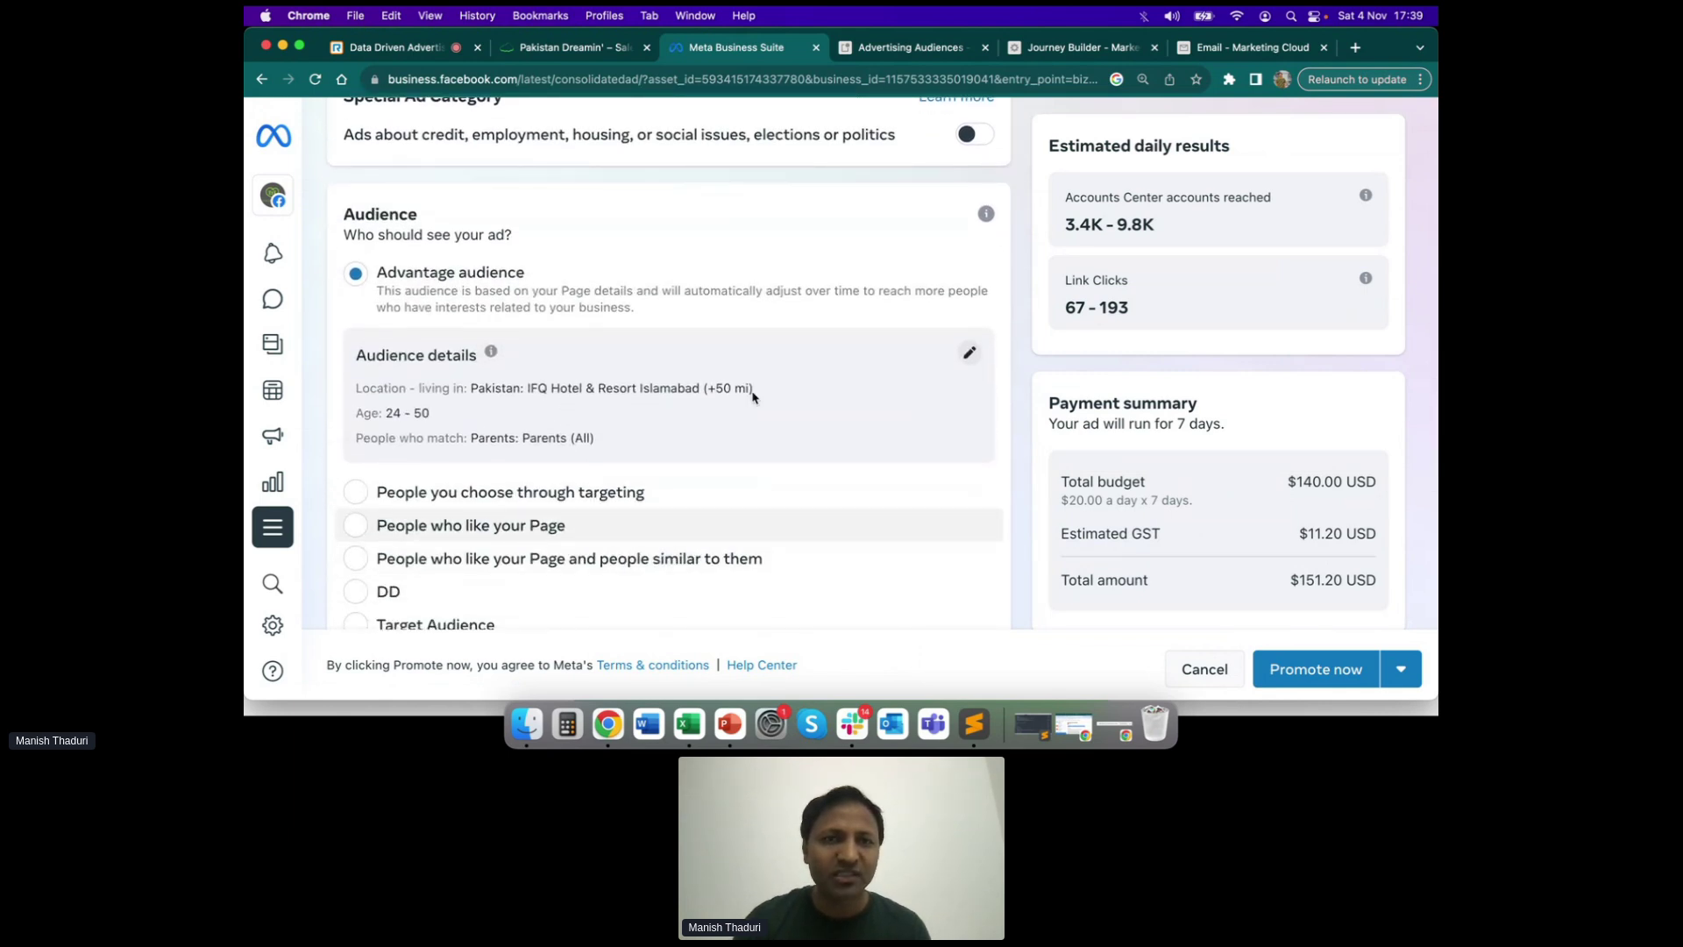
pyautogui.scroll(-1, 792, 528)
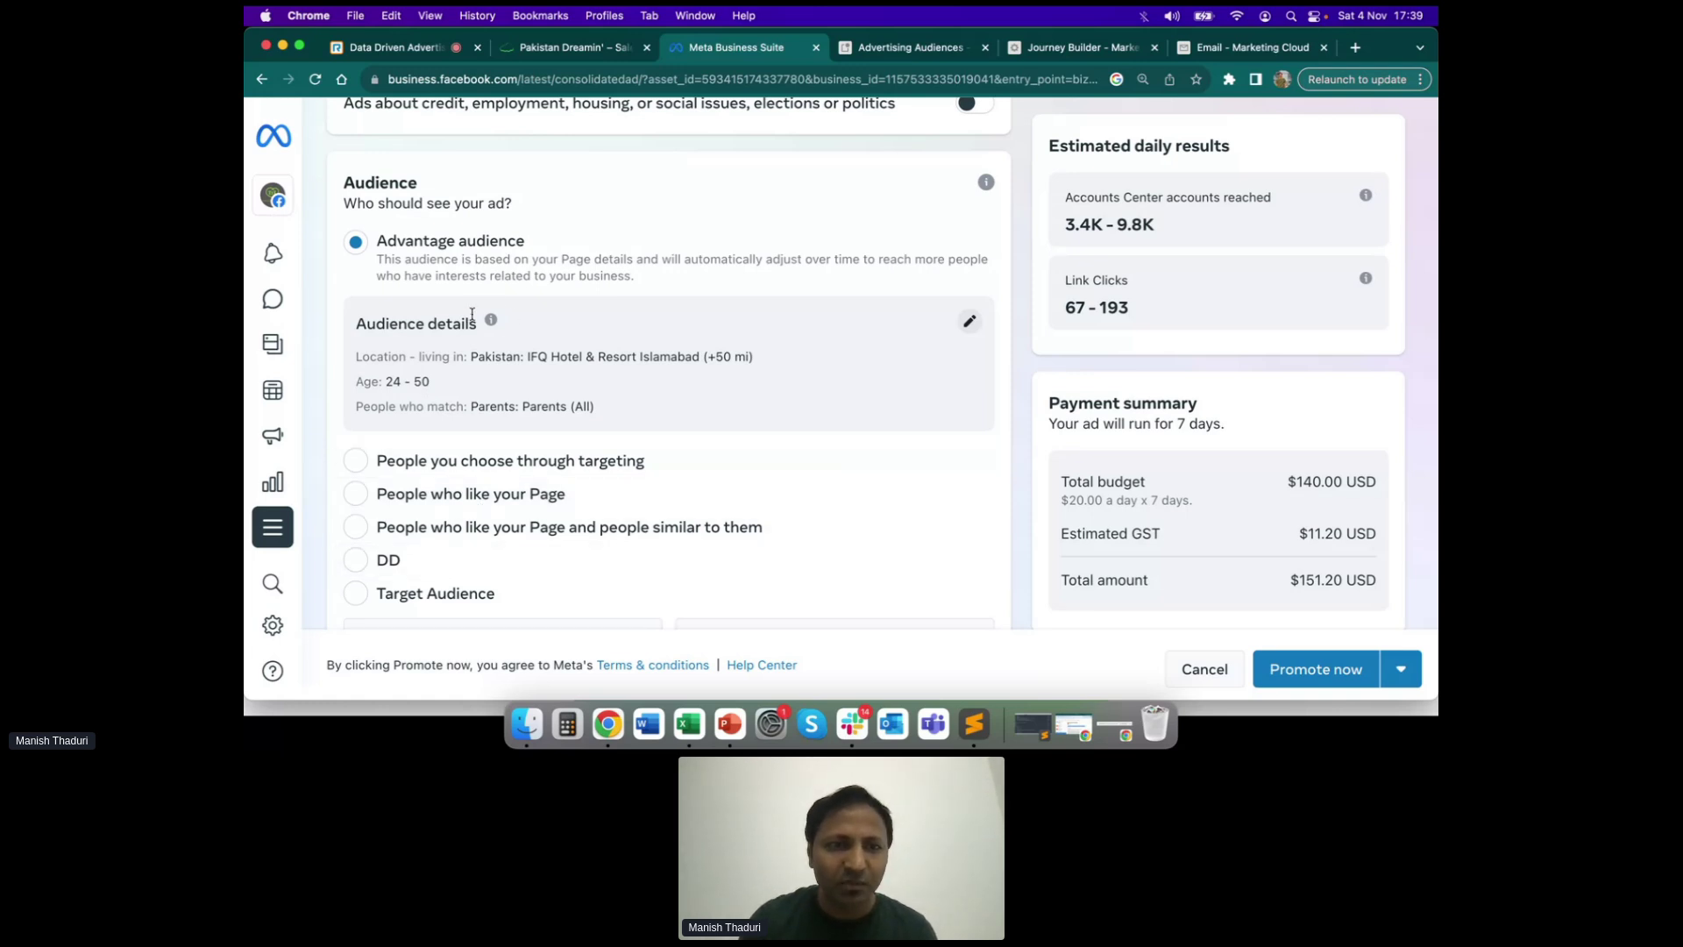
# Edit the Advantage audience and set its age range to 25–45
pyautogui.click(971, 323)
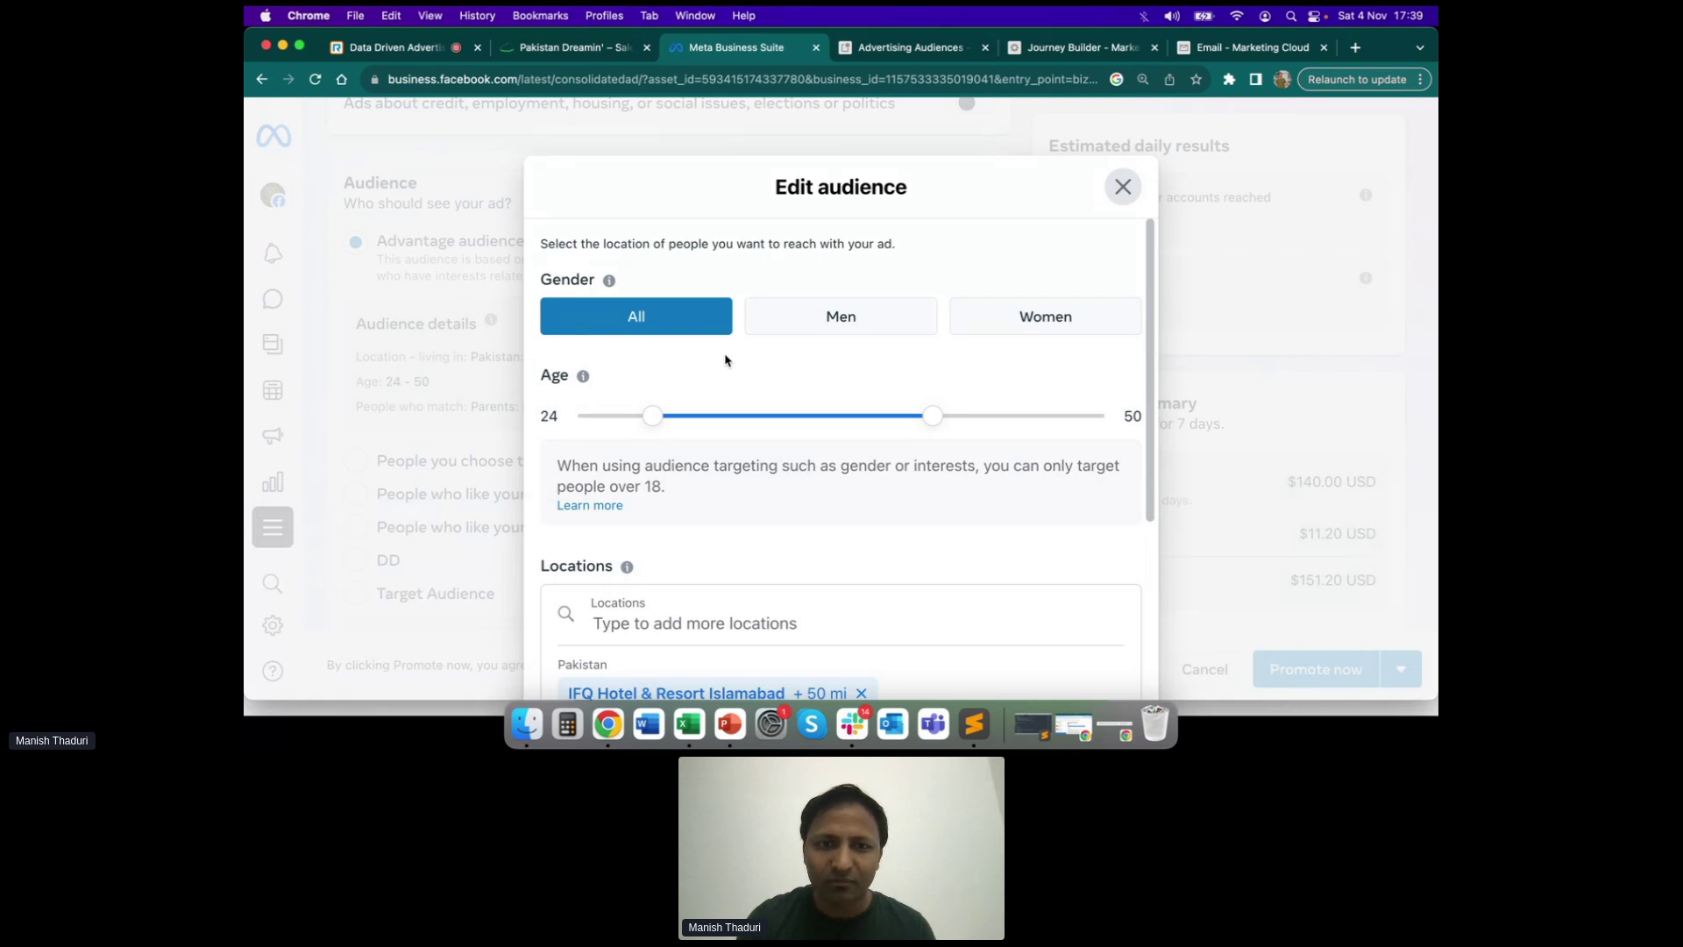
pyautogui.scroll(-1, 725, 359)
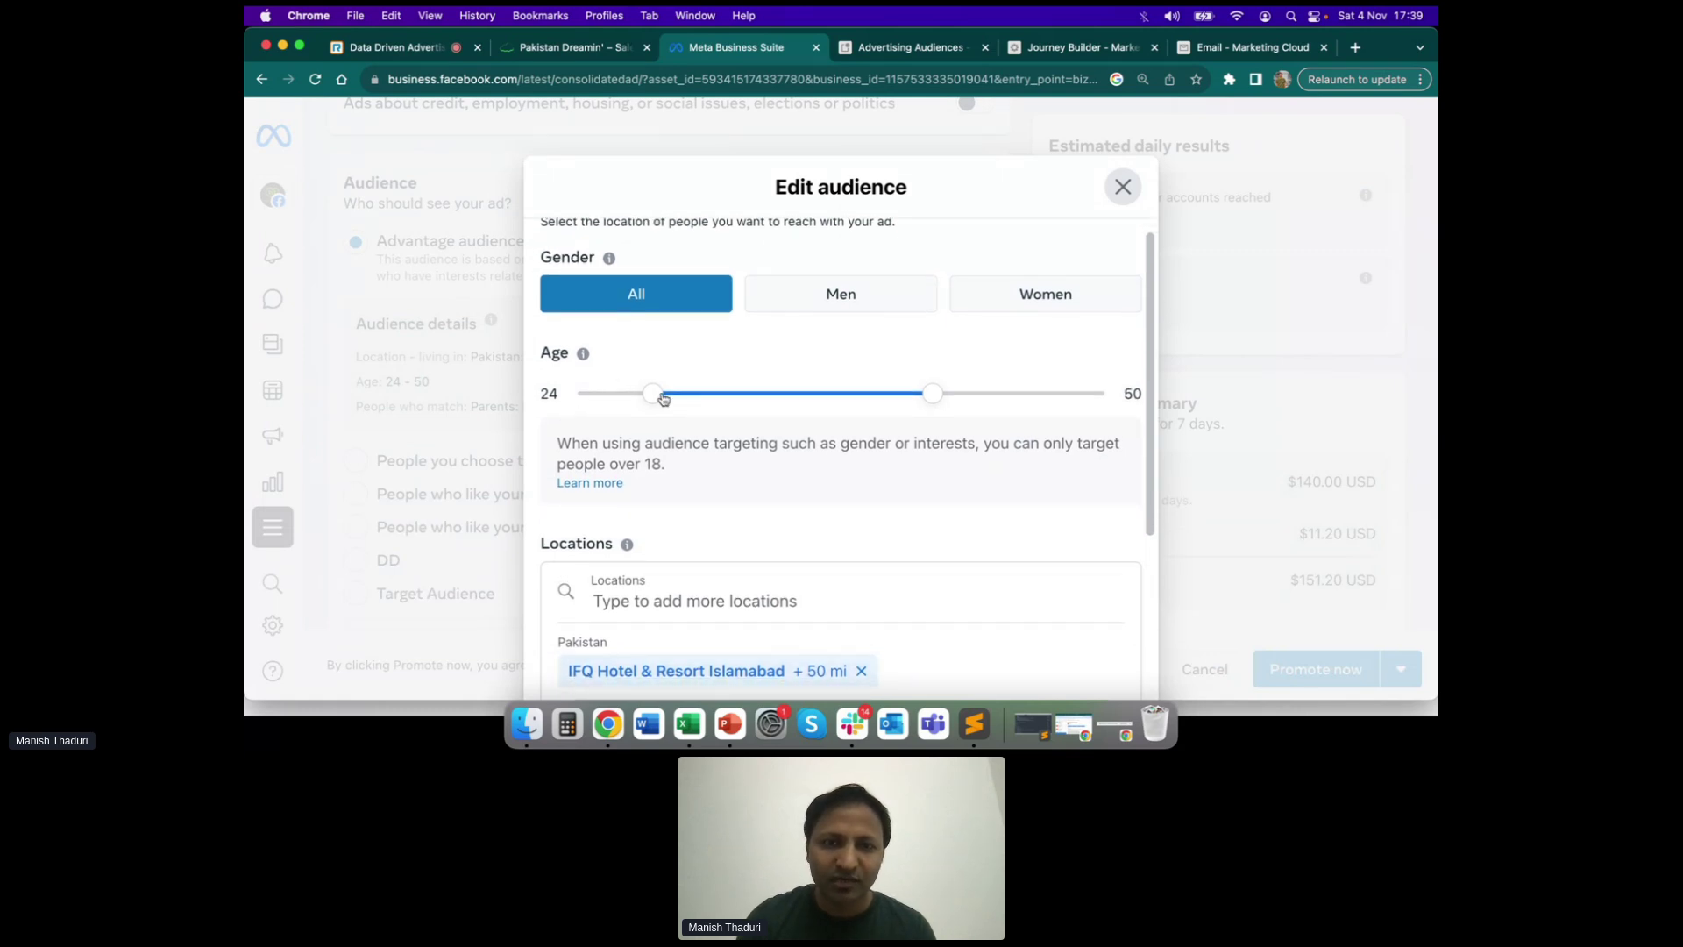
pyautogui.moveTo(653, 399); pyautogui.dragTo(670, 403)
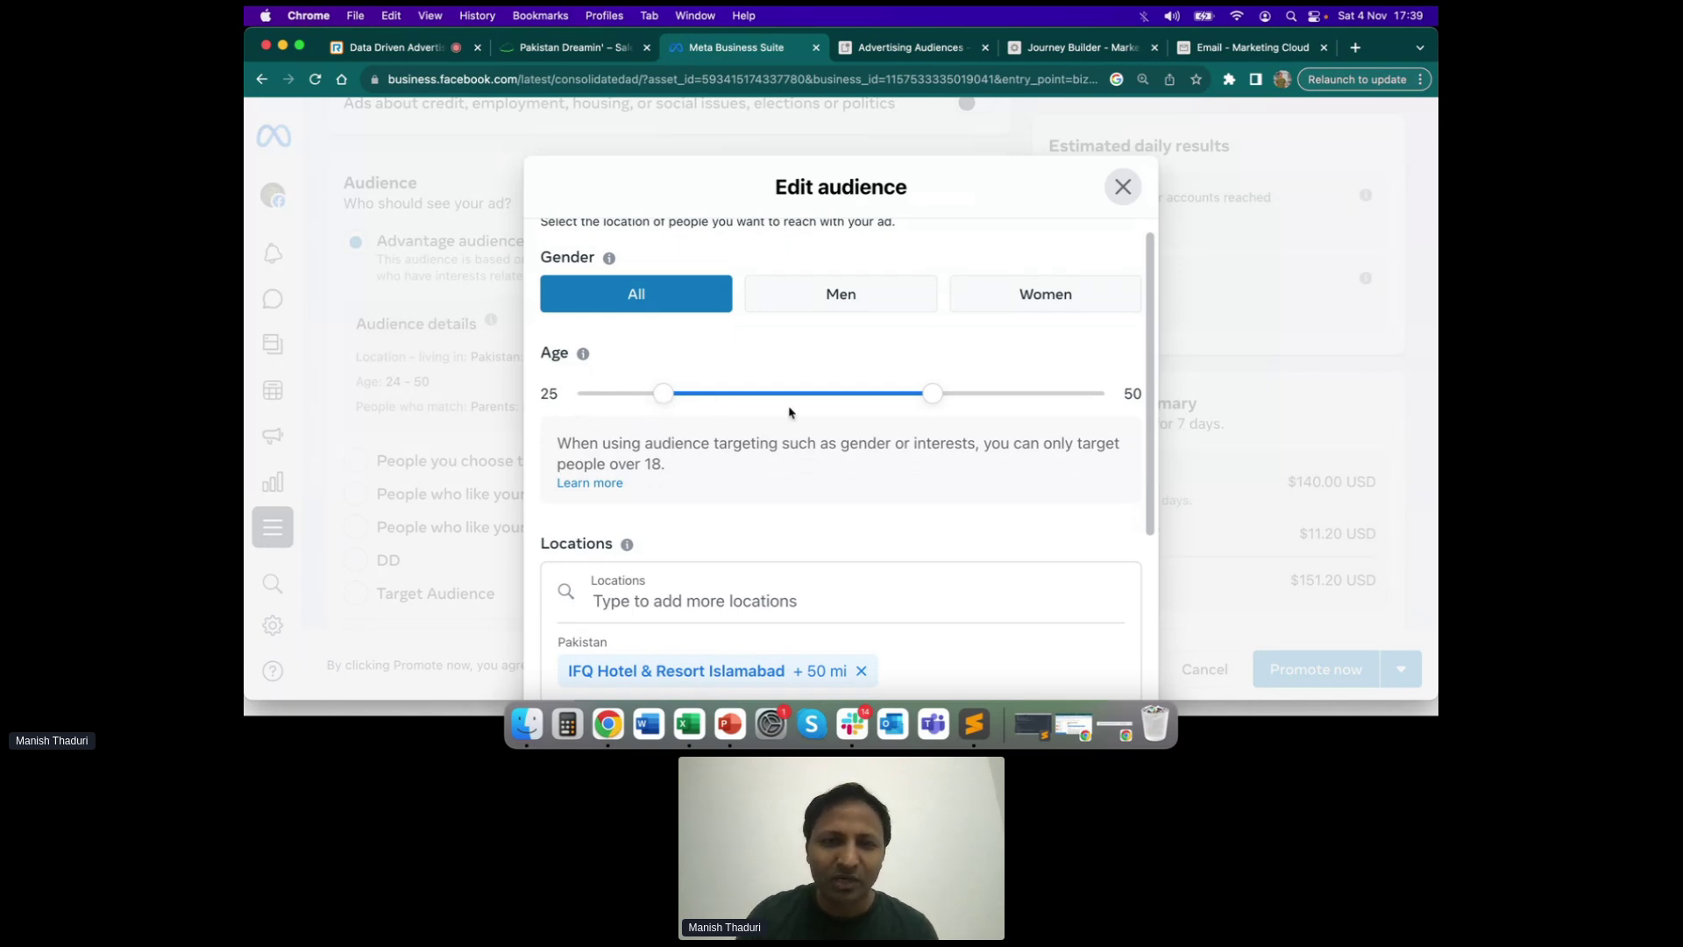
pyautogui.scroll(-2, 925, 427)
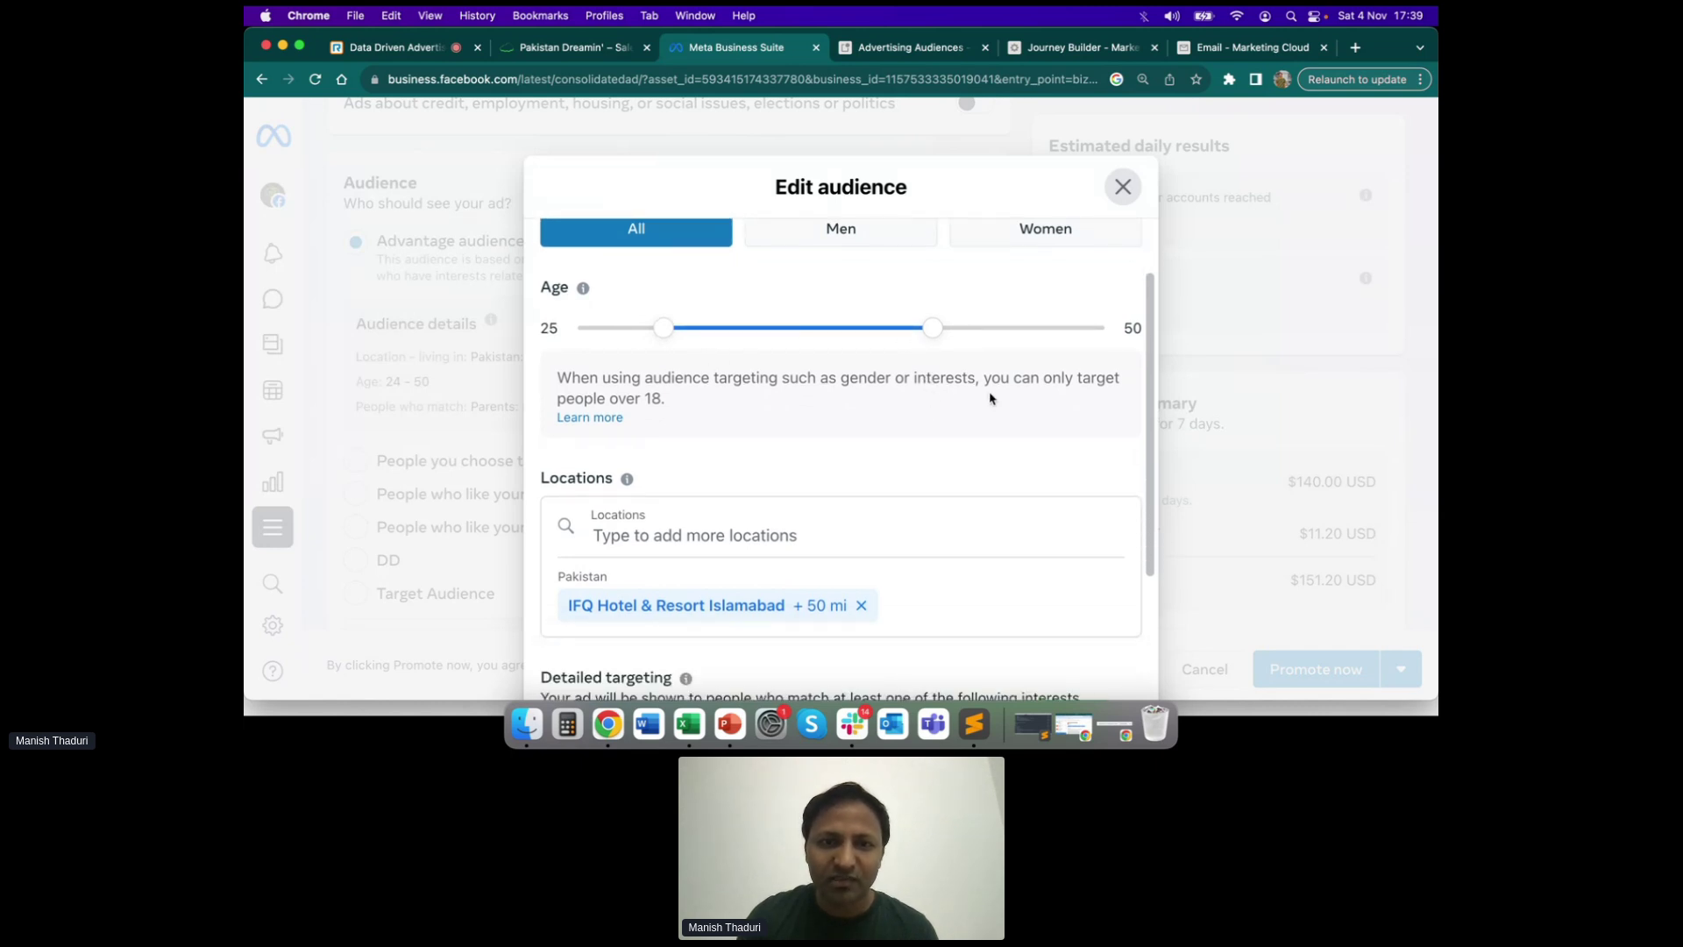
pyautogui.moveTo(937, 332); pyautogui.dragTo(880, 337)
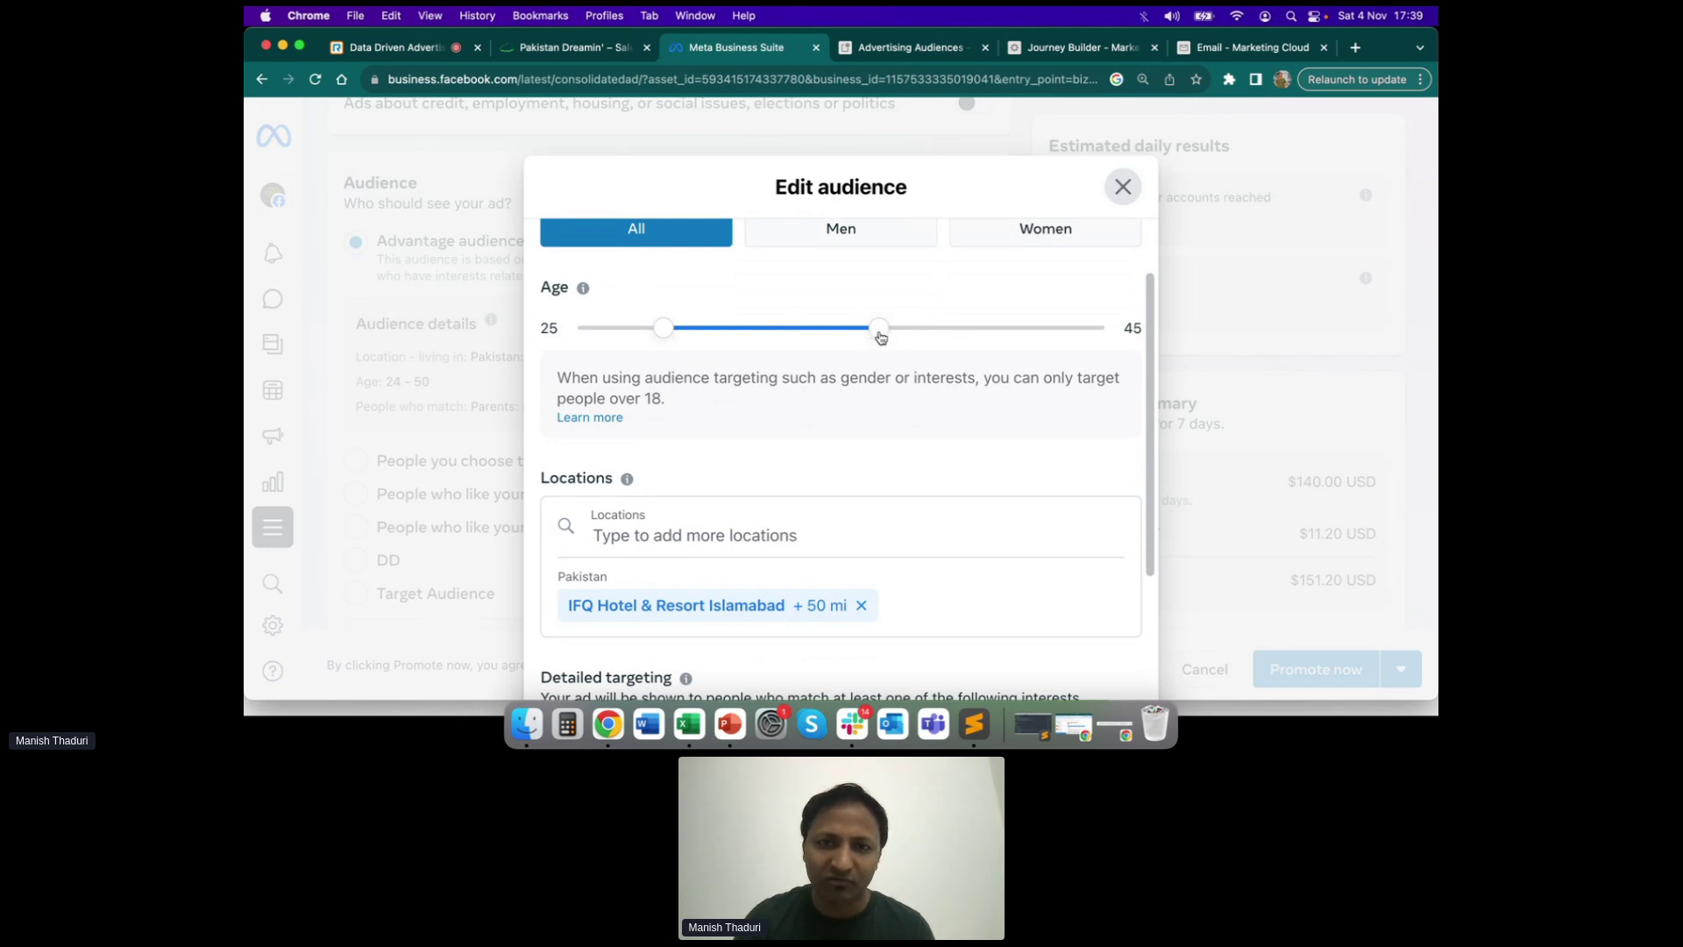
# Examine the location and detailed targeting settings of the audience being edited
pyautogui.scroll(-4, 951, 421)
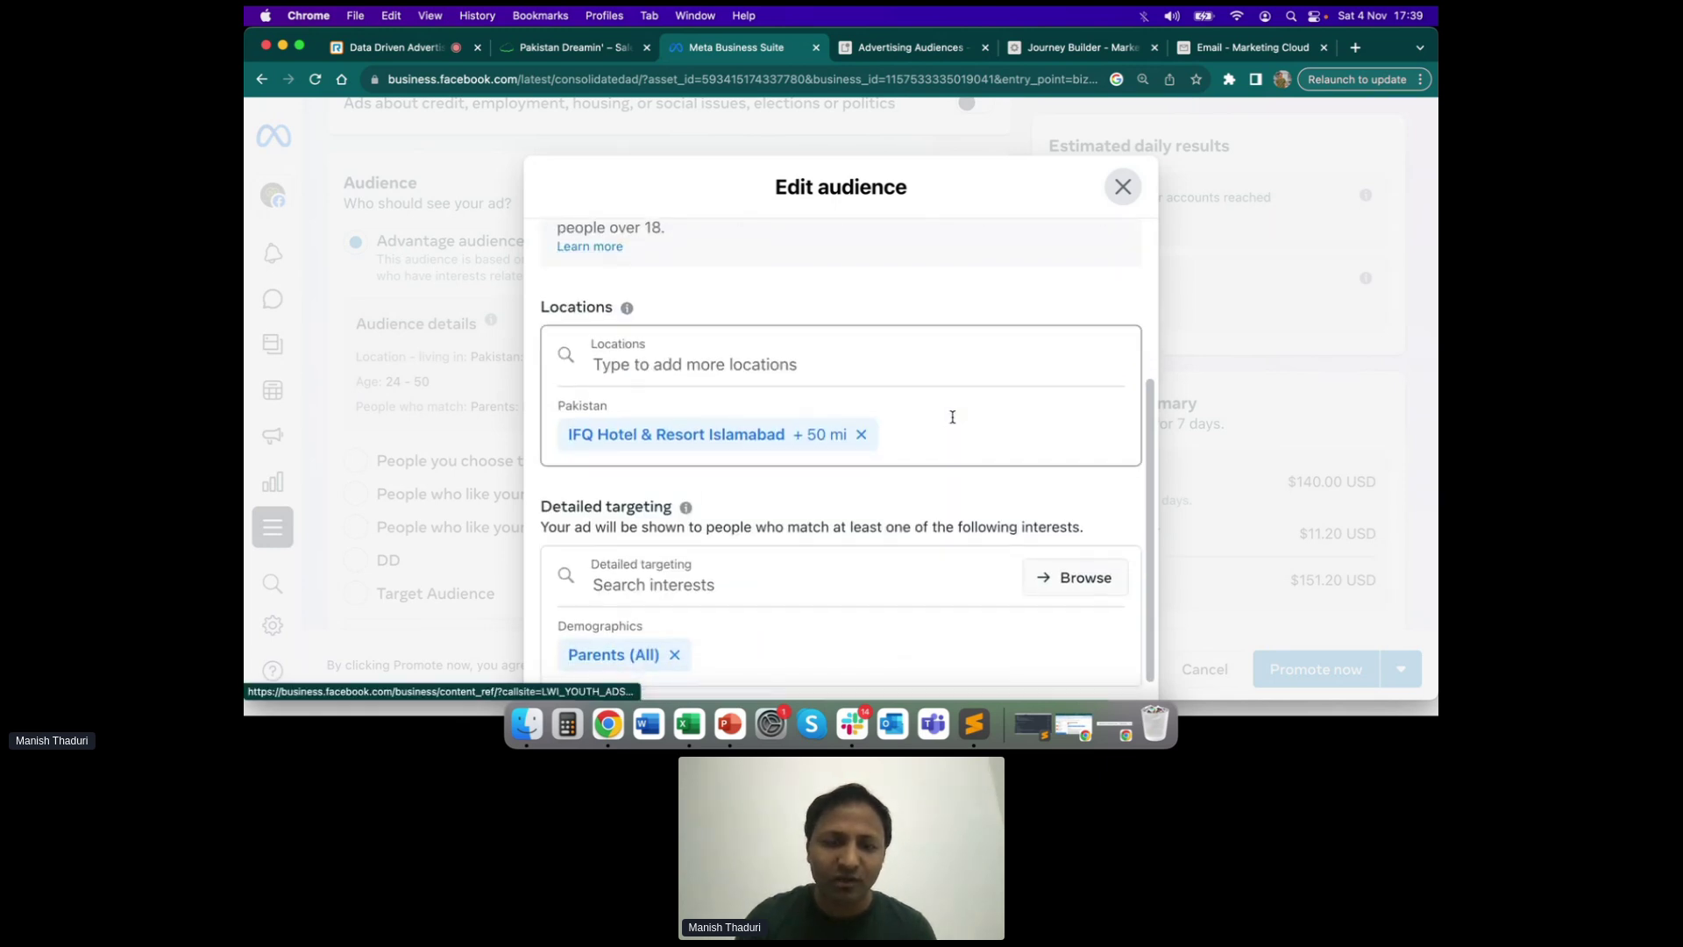
pyautogui.scroll(-1, 842, 498)
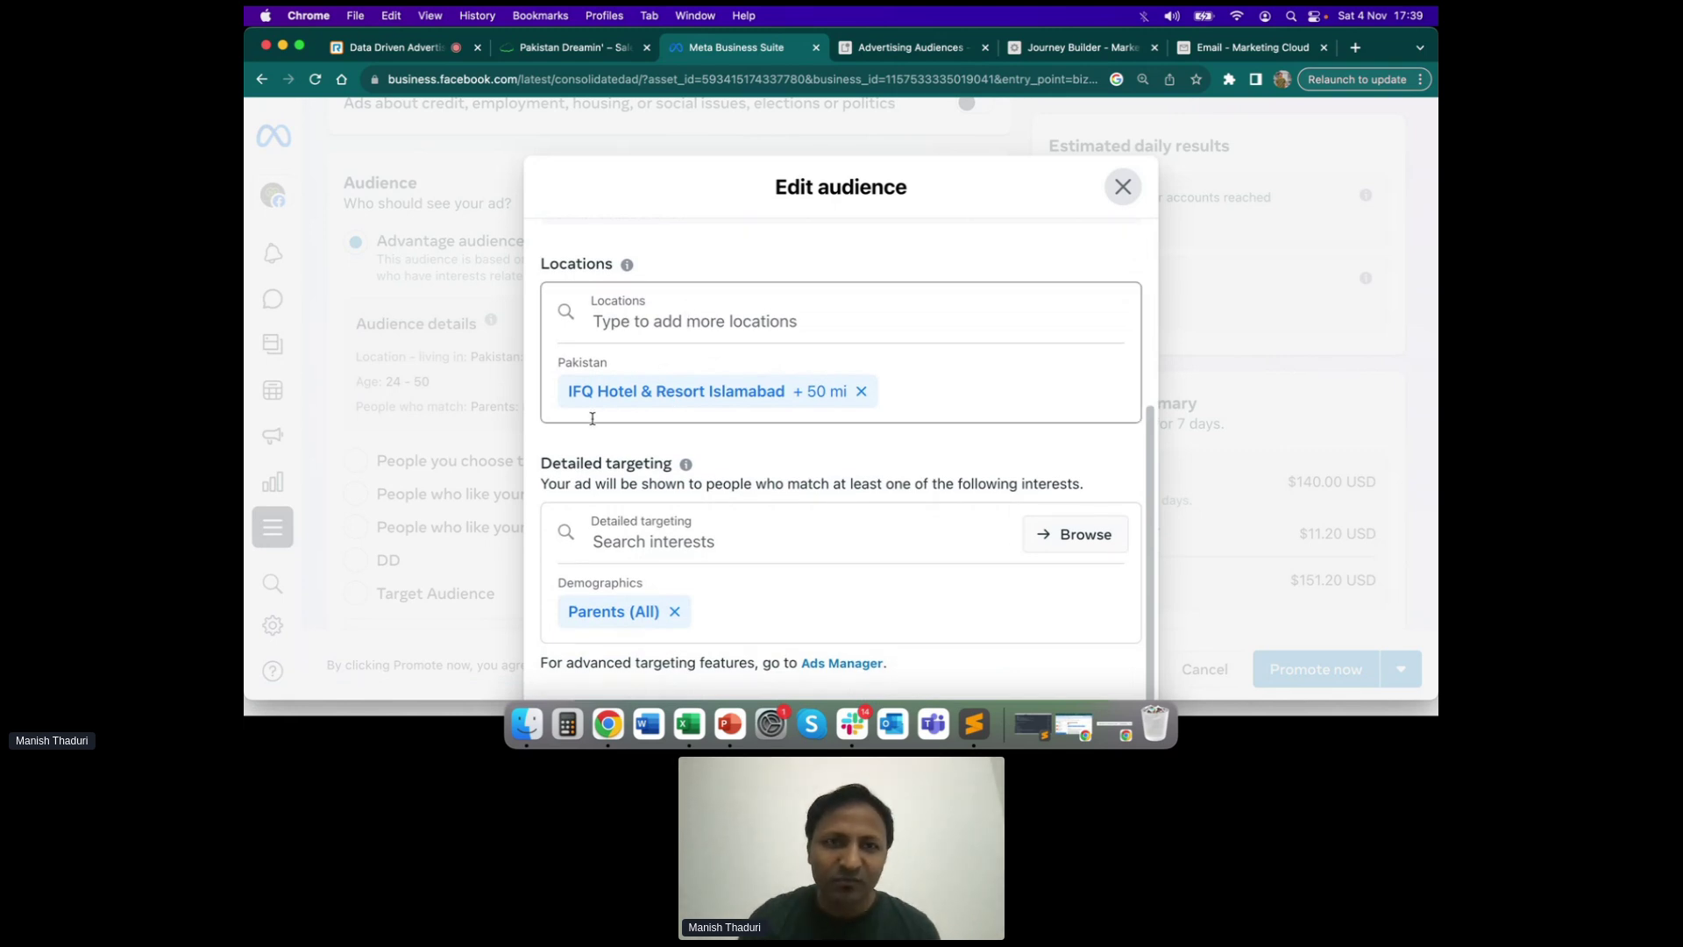
pyautogui.scroll(3, 762, 353)
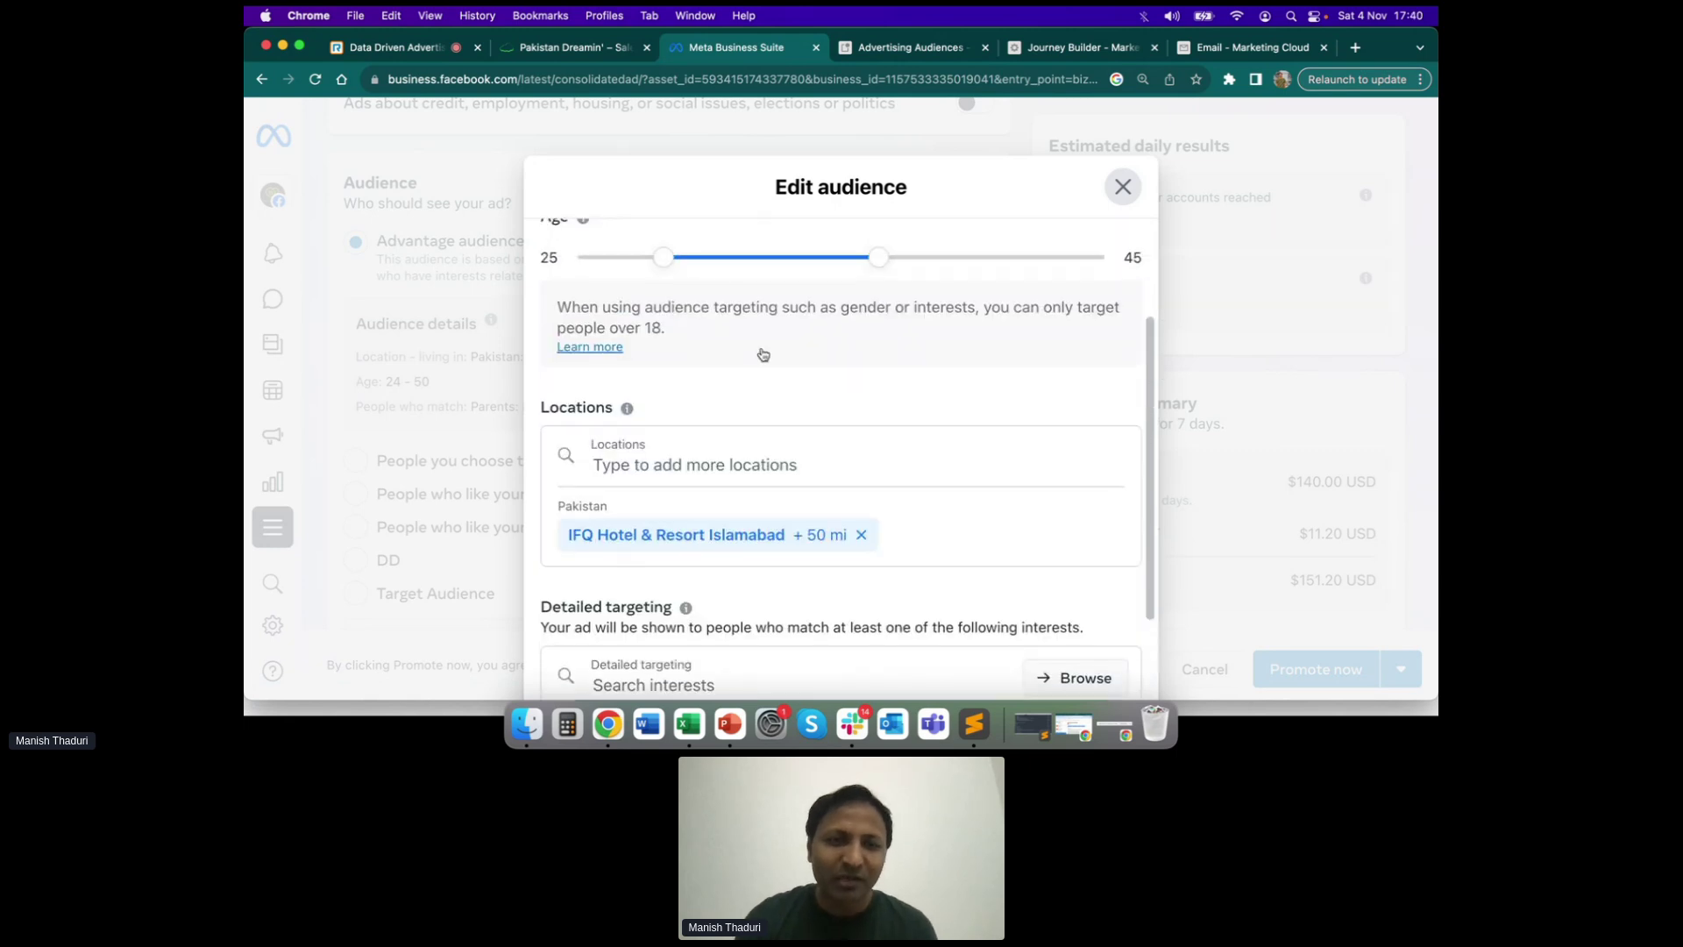
pyautogui.scroll(-2, 754, 350)
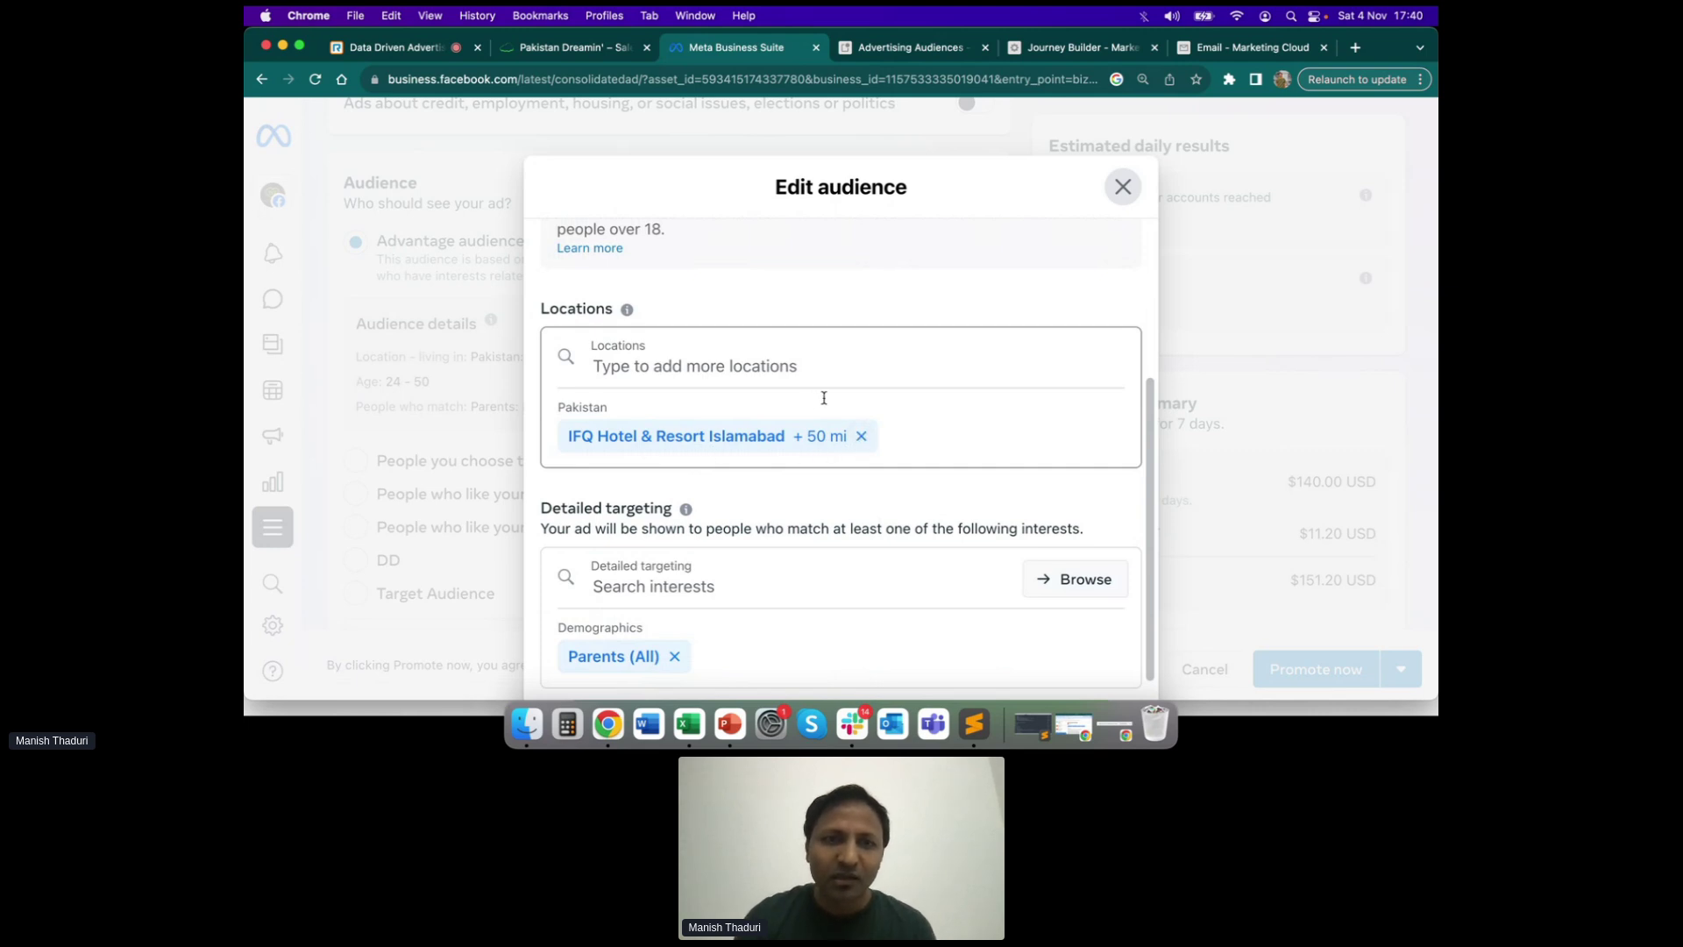
pyautogui.scroll(1, 824, 398)
pyautogui.scroll(-2, 824, 400)
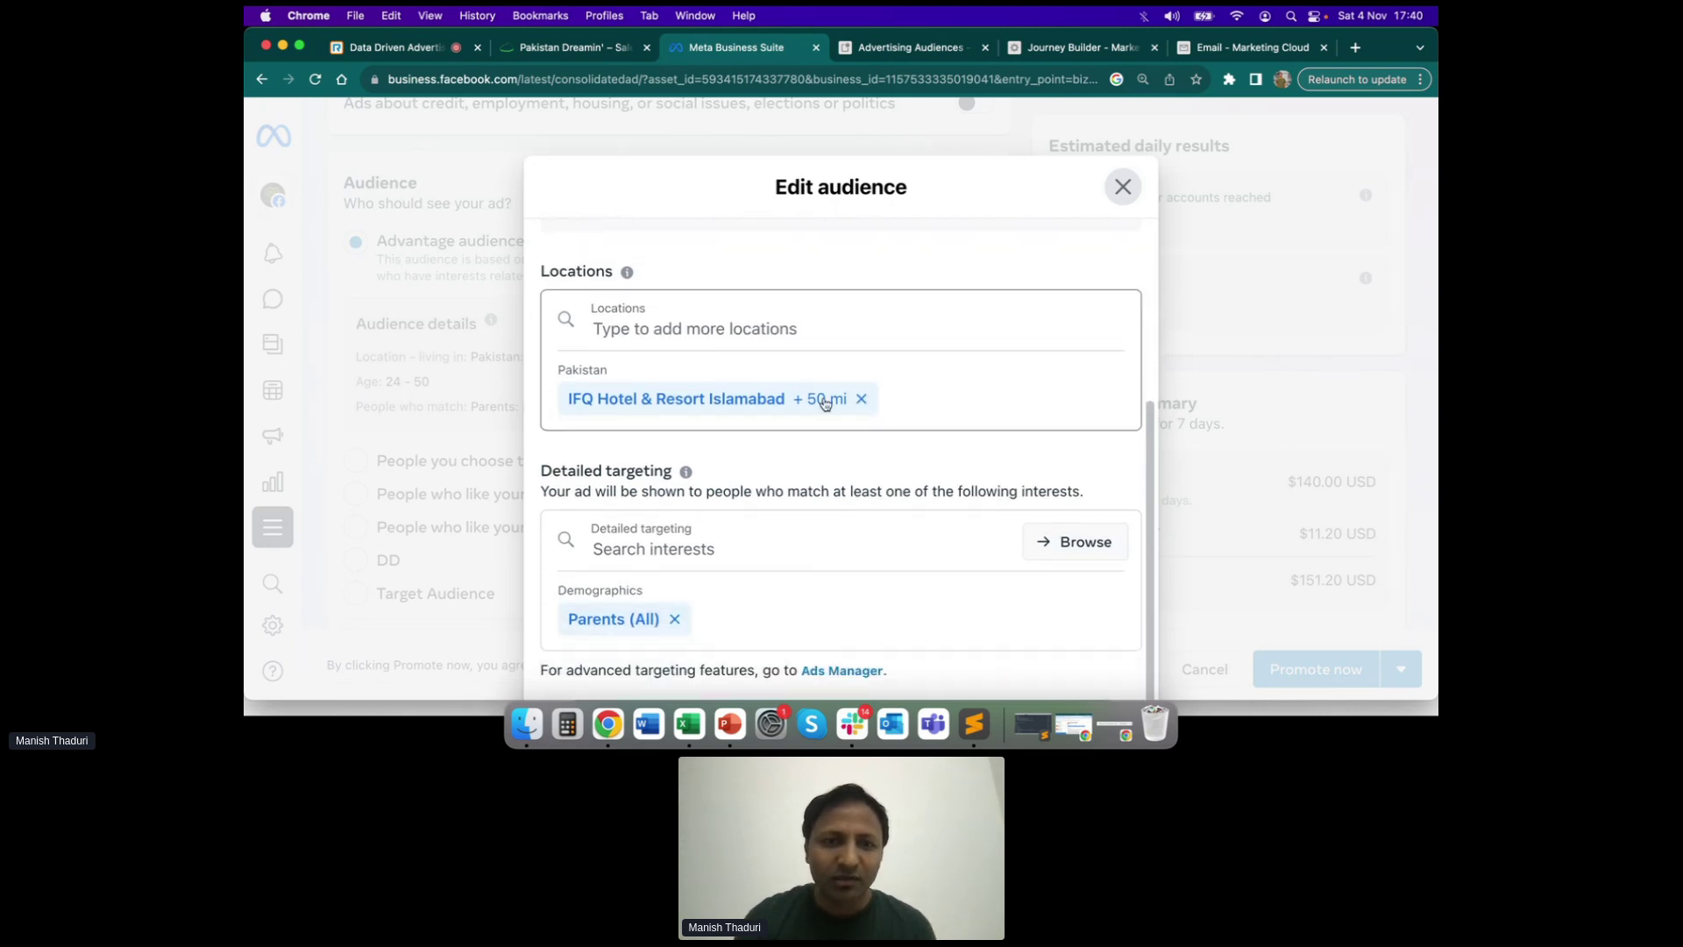
pyautogui.scroll(-1, 824, 402)
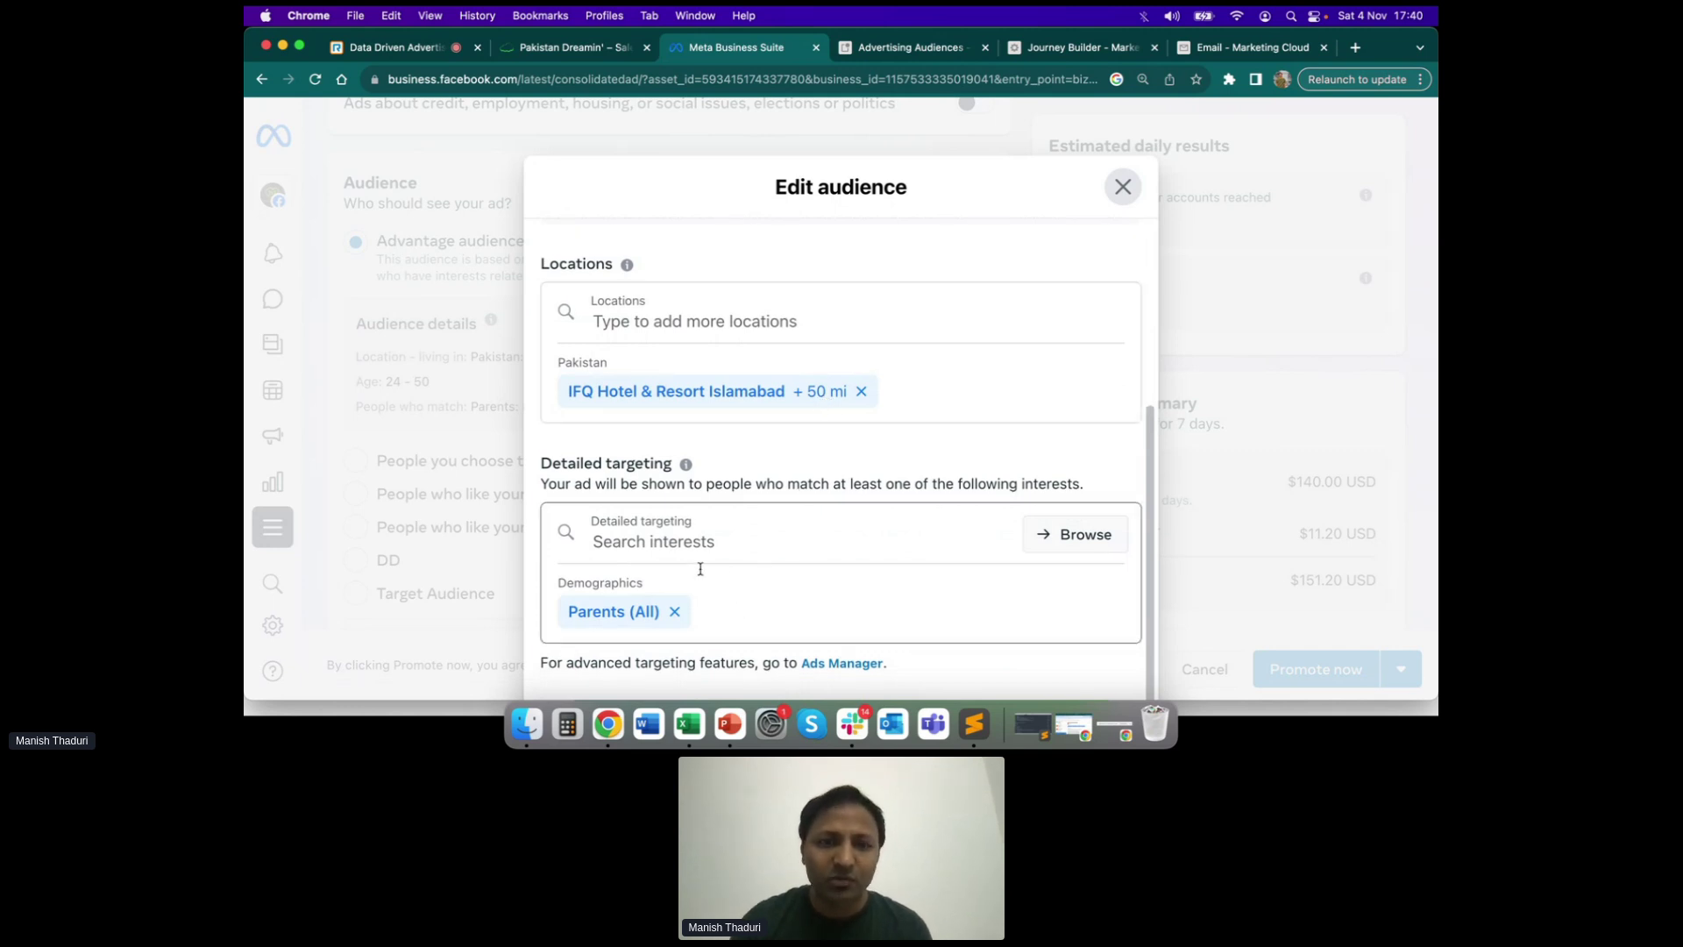
# Browse the detailed targeting demographics and expand Parents down to the All parents options
pyautogui.click(1075, 535)
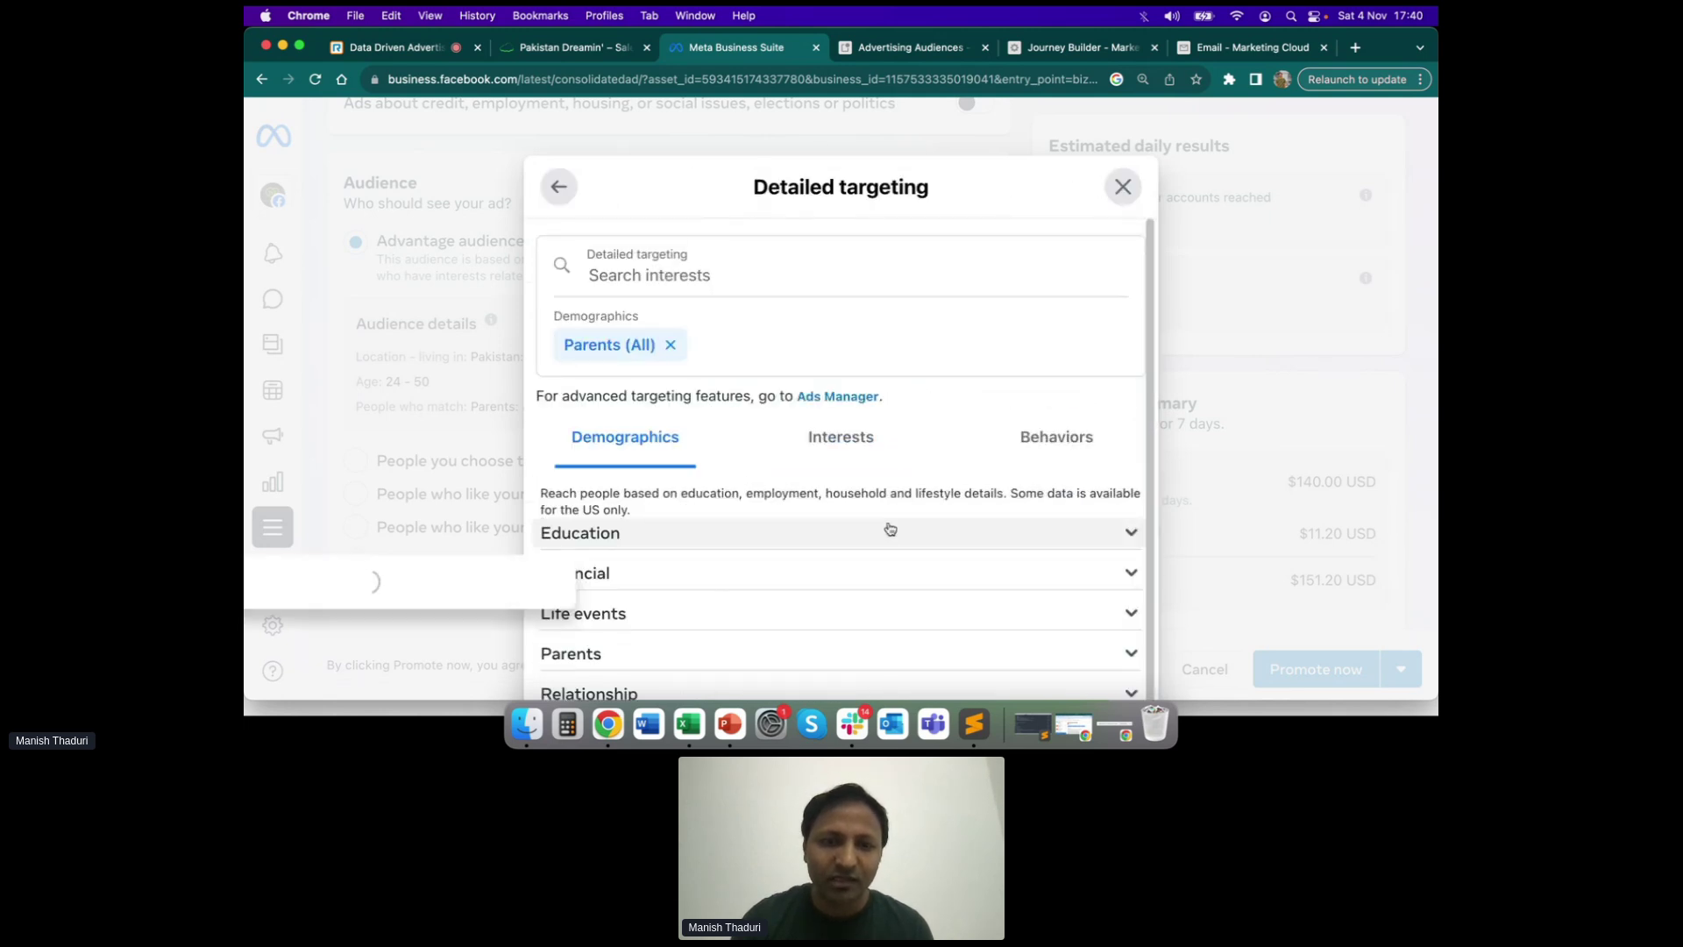
pyautogui.scroll(-1, 886, 526)
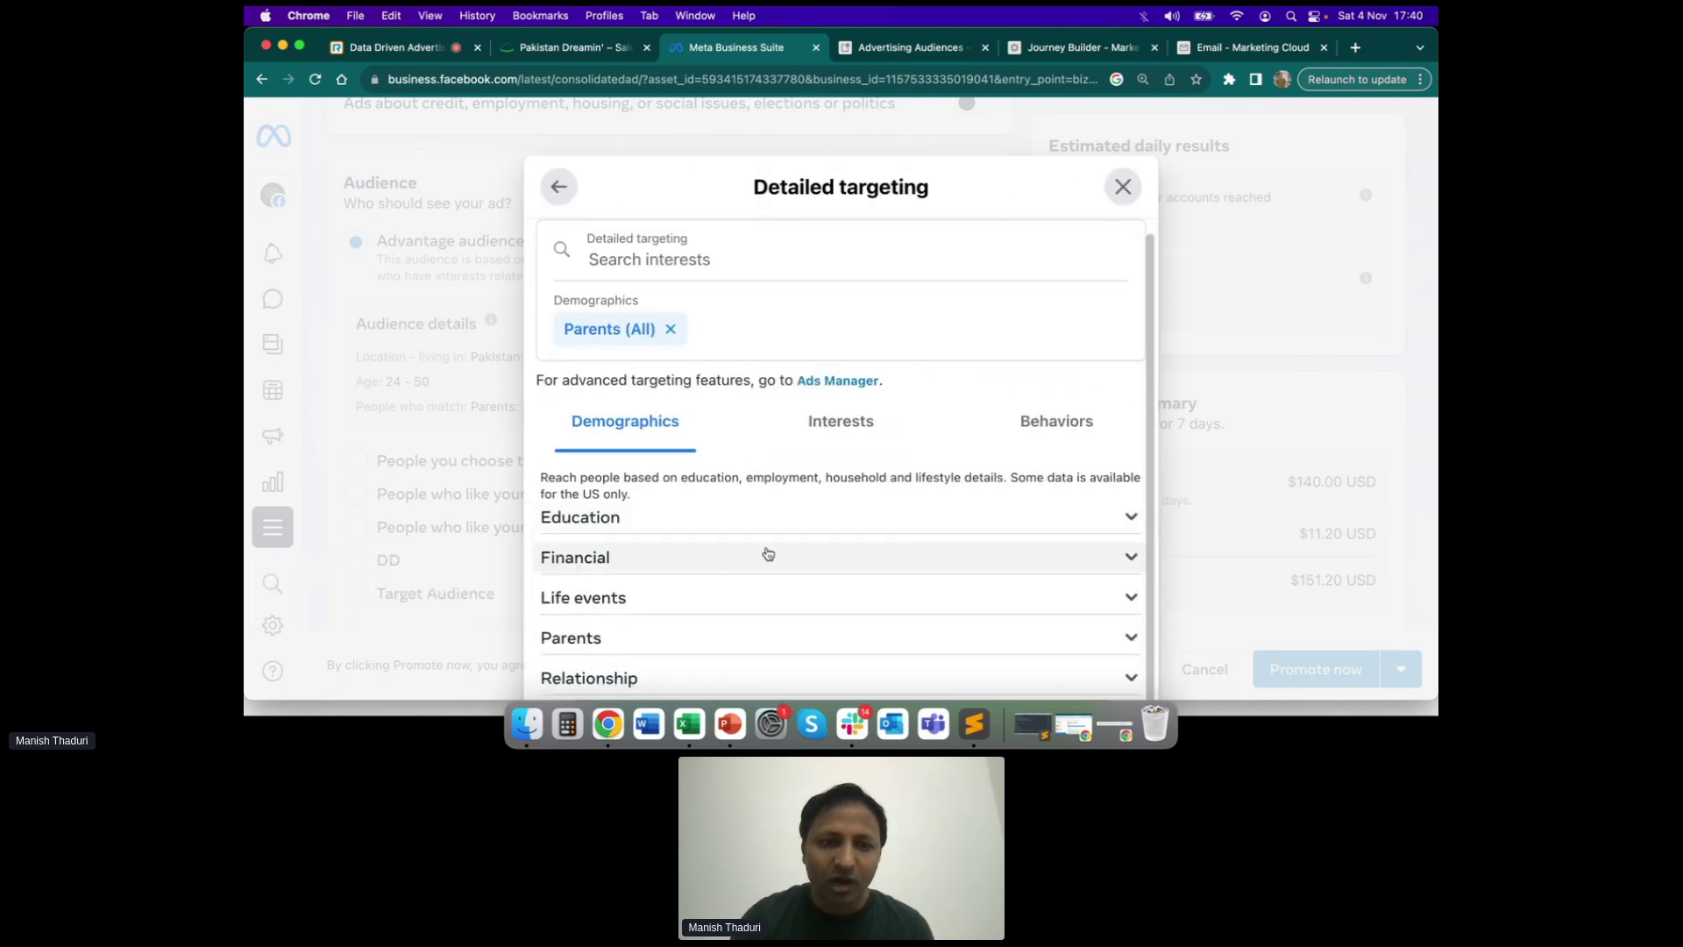
pyautogui.click(1133, 640)
pyautogui.scroll(-2, 966, 594)
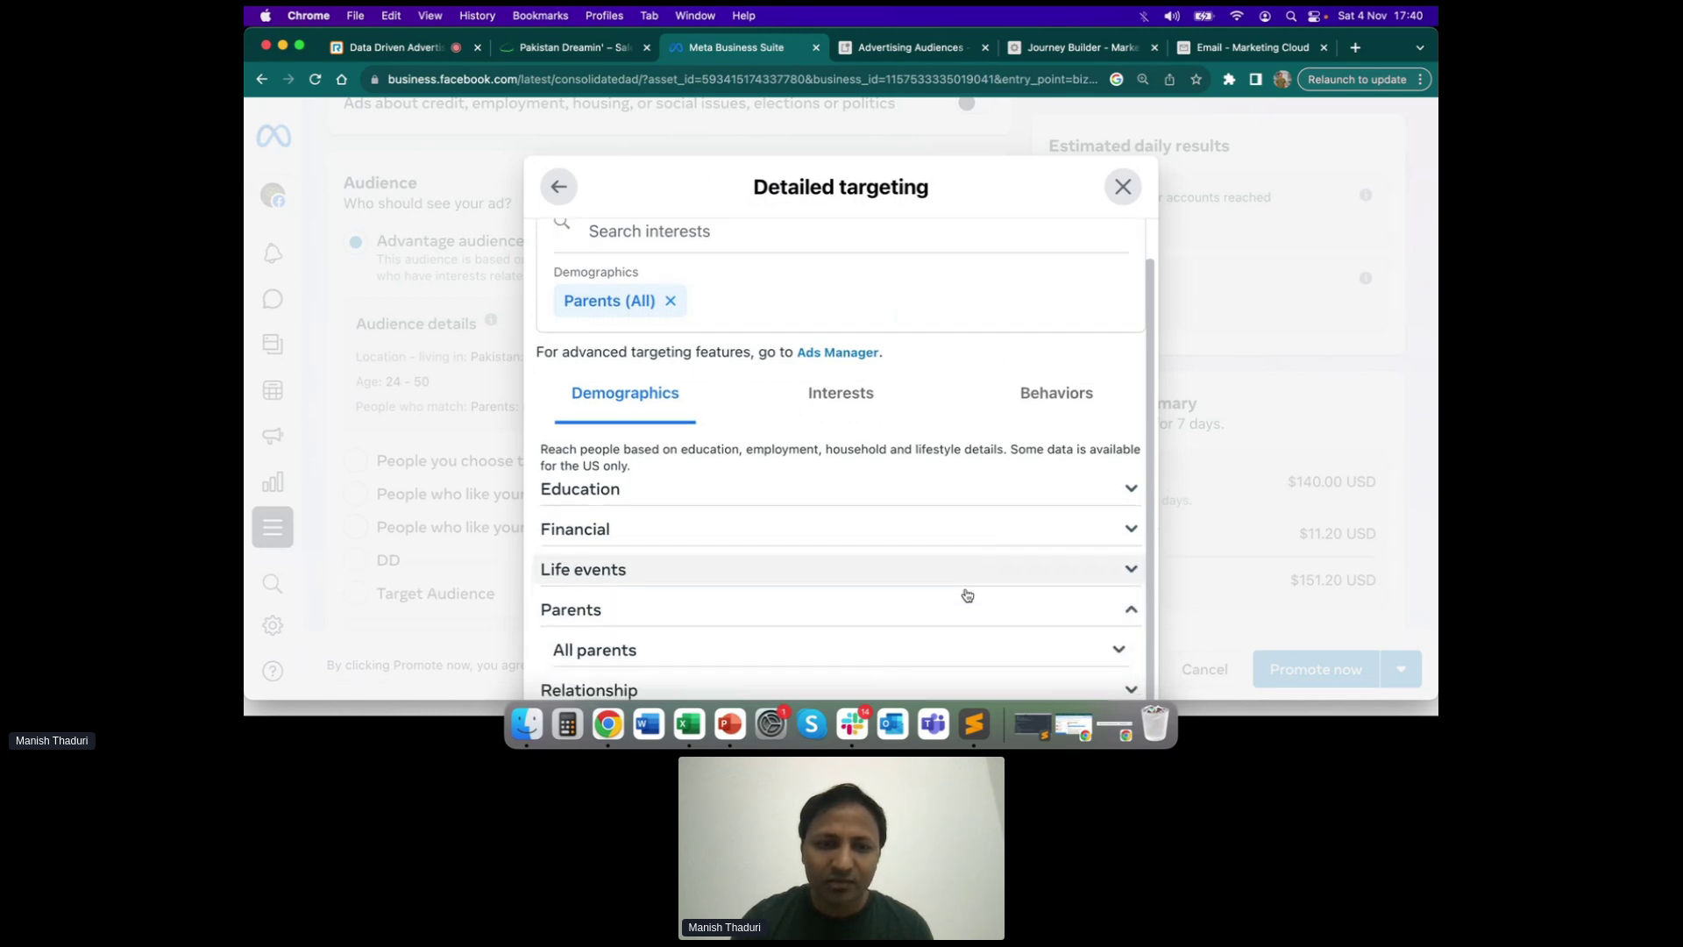
pyautogui.click(1110, 638)
pyautogui.scroll(-5, 1109, 638)
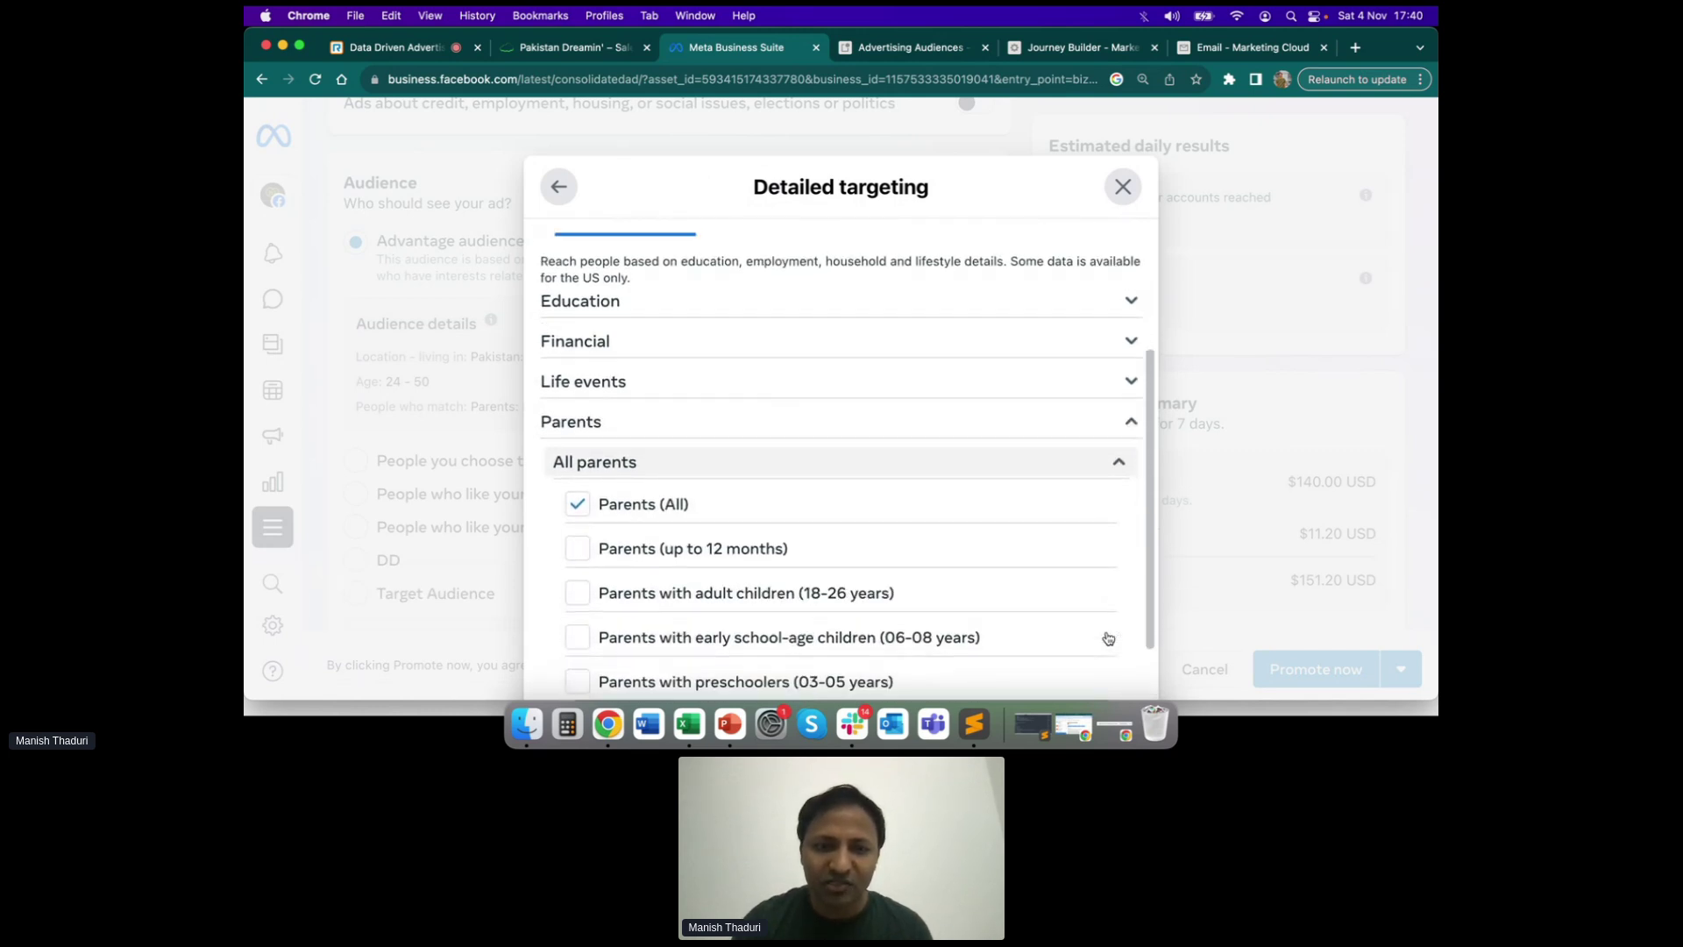
pyautogui.scroll(-3, 798, 574)
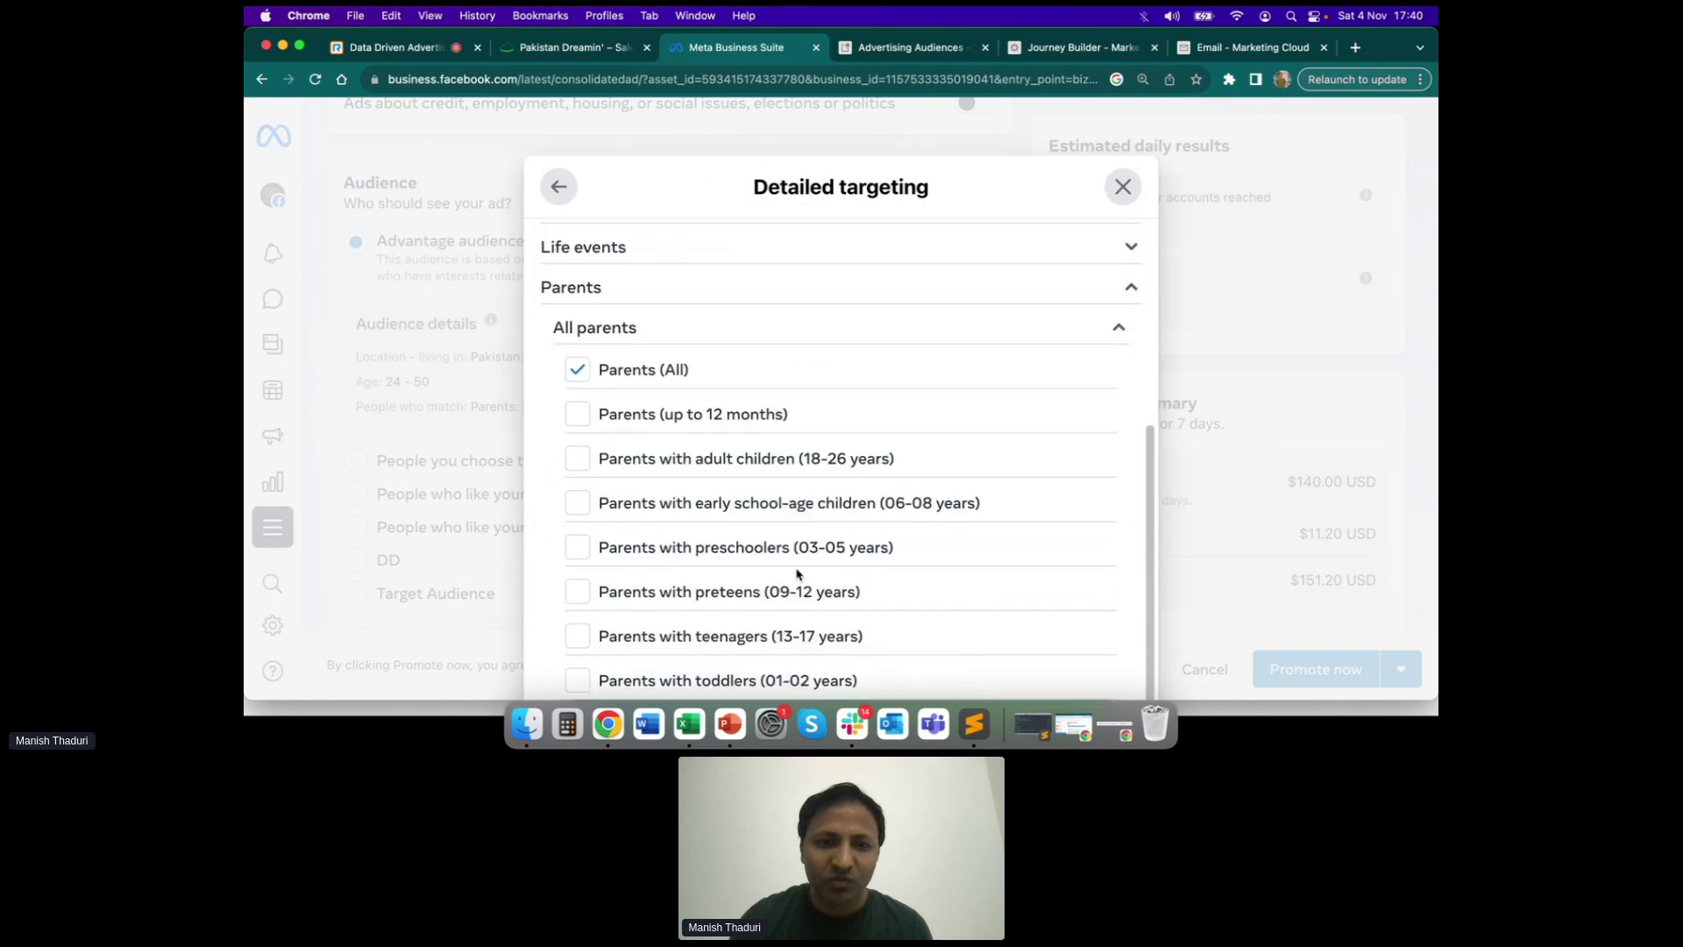
# Add parents with children up to 12 months, toddlers, preschoolers, early school-age children, preteens, teenagers and adult children to the targeting, then collapse All parents
pyautogui.click(579, 456)
pyautogui.click(579, 502)
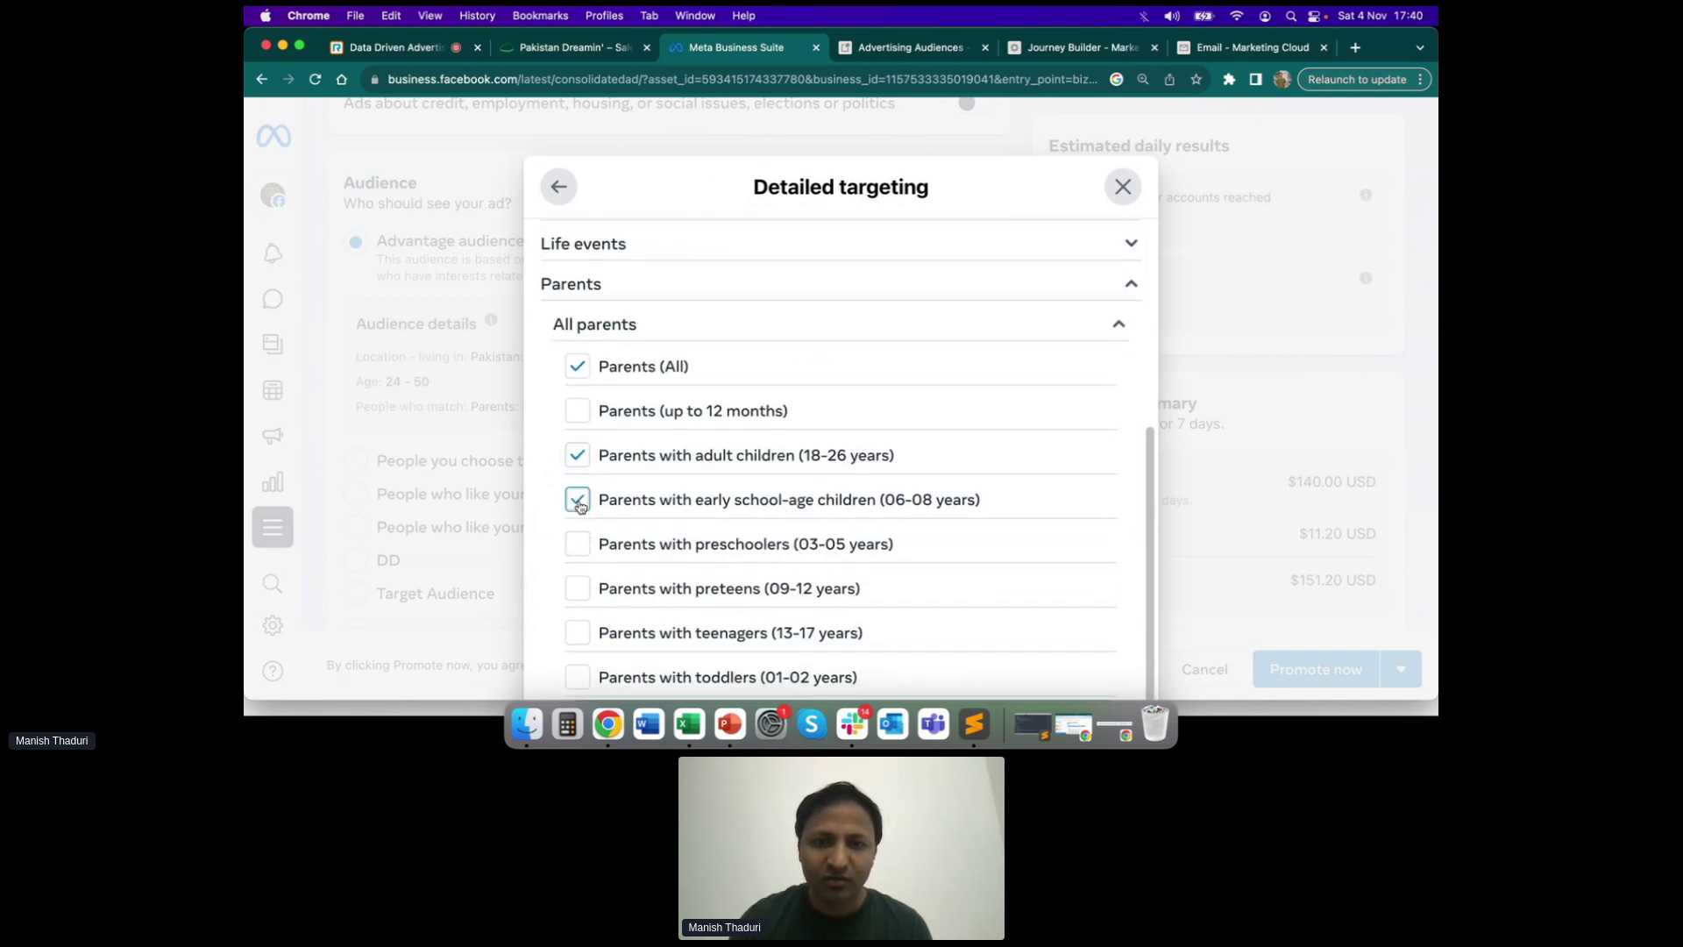
pyautogui.click(578, 545)
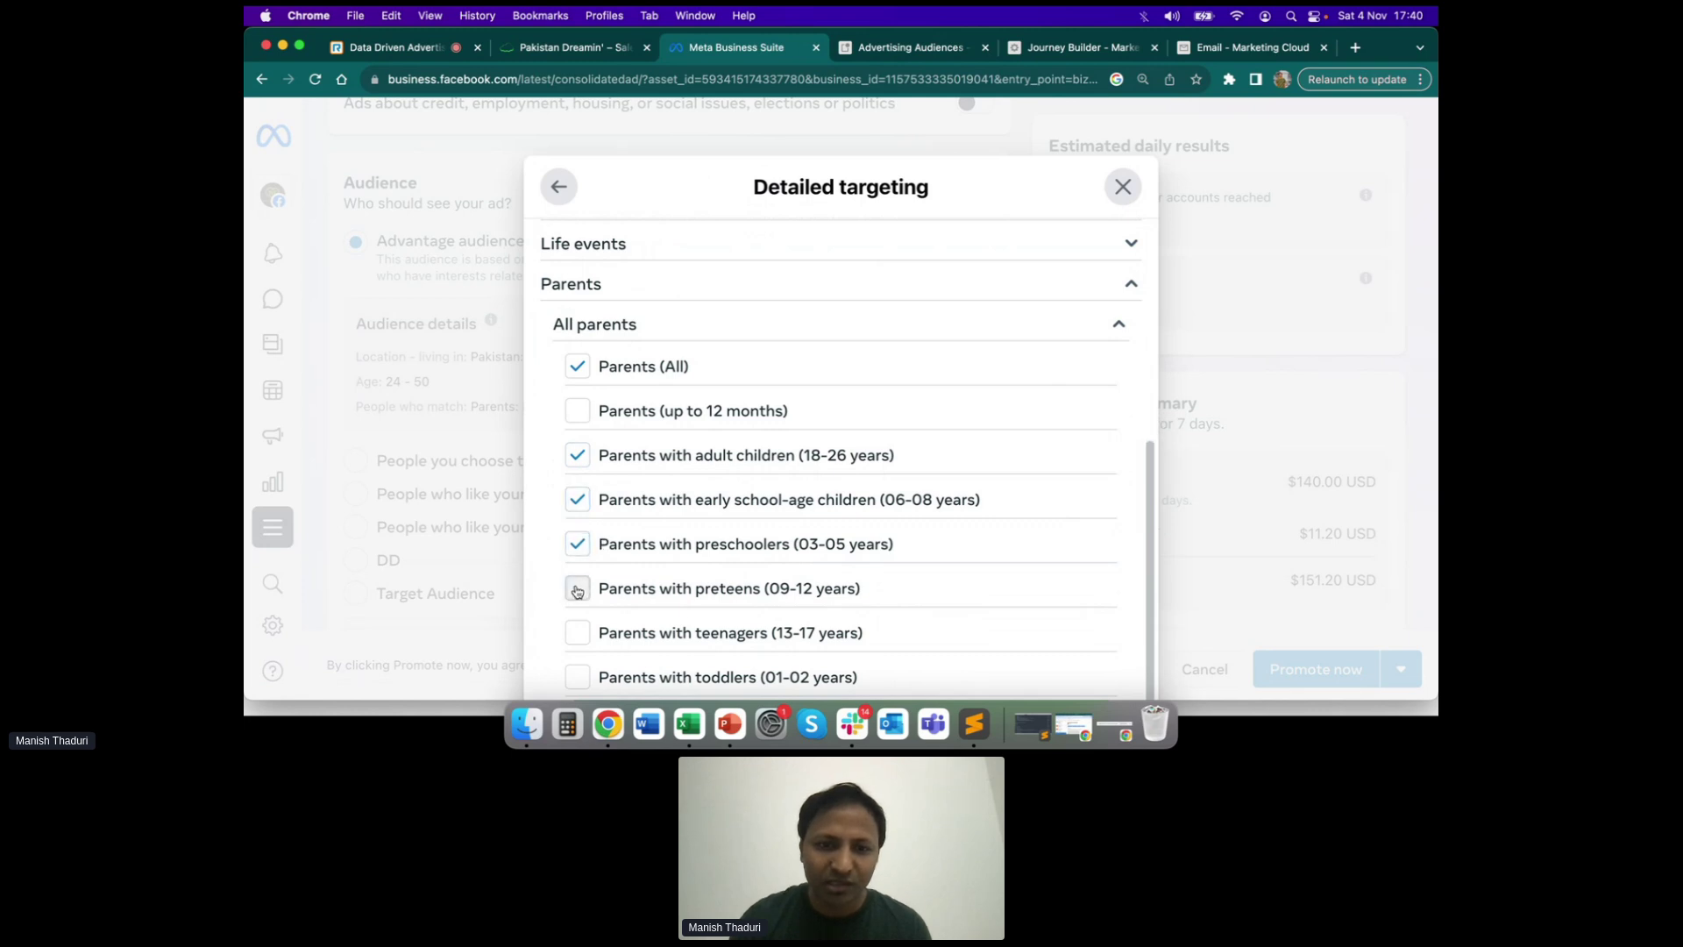
pyautogui.click(577, 590)
pyautogui.scroll(-1, 577, 590)
pyautogui.click(578, 593)
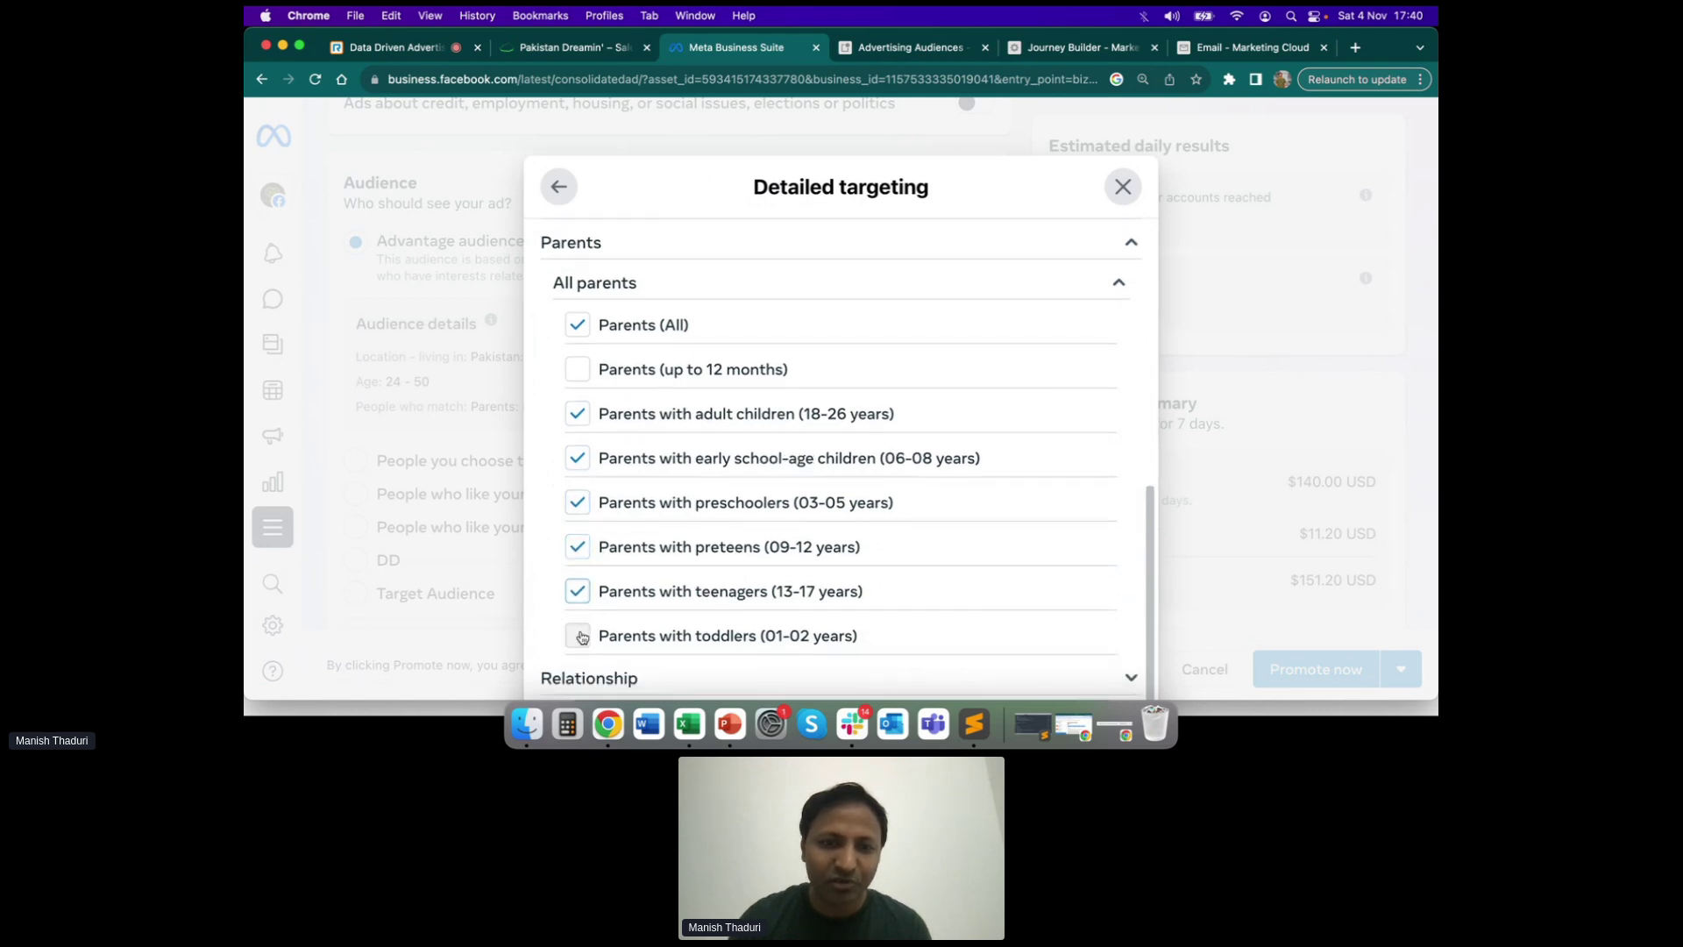
pyautogui.click(578, 636)
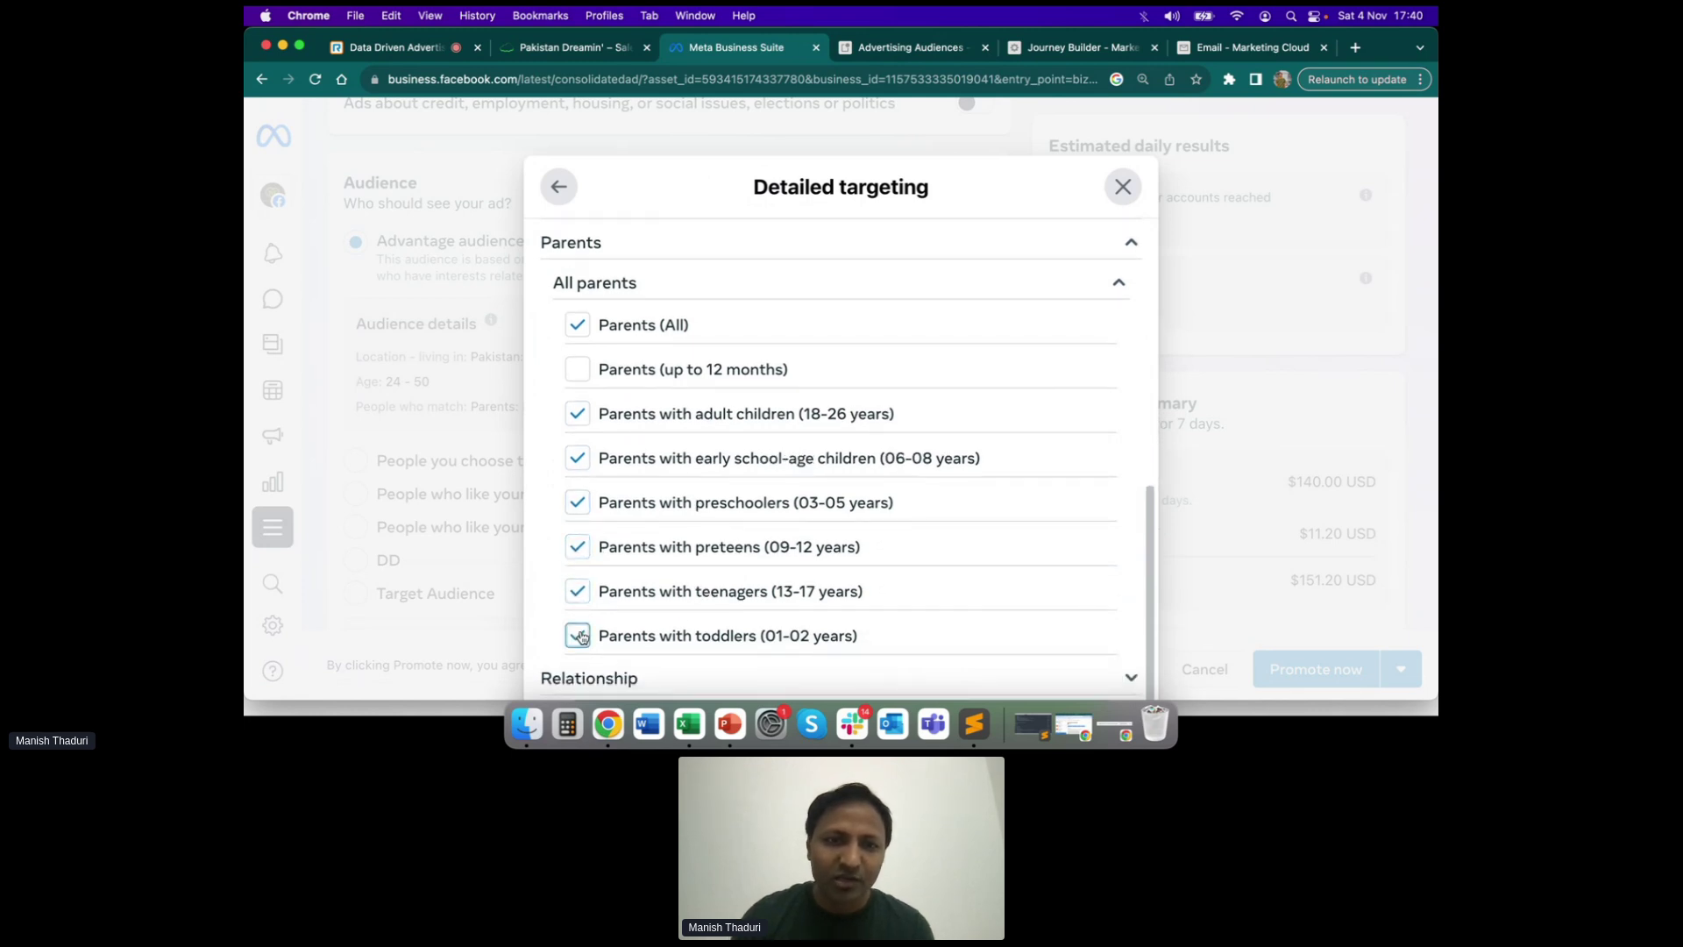
pyautogui.click(579, 370)
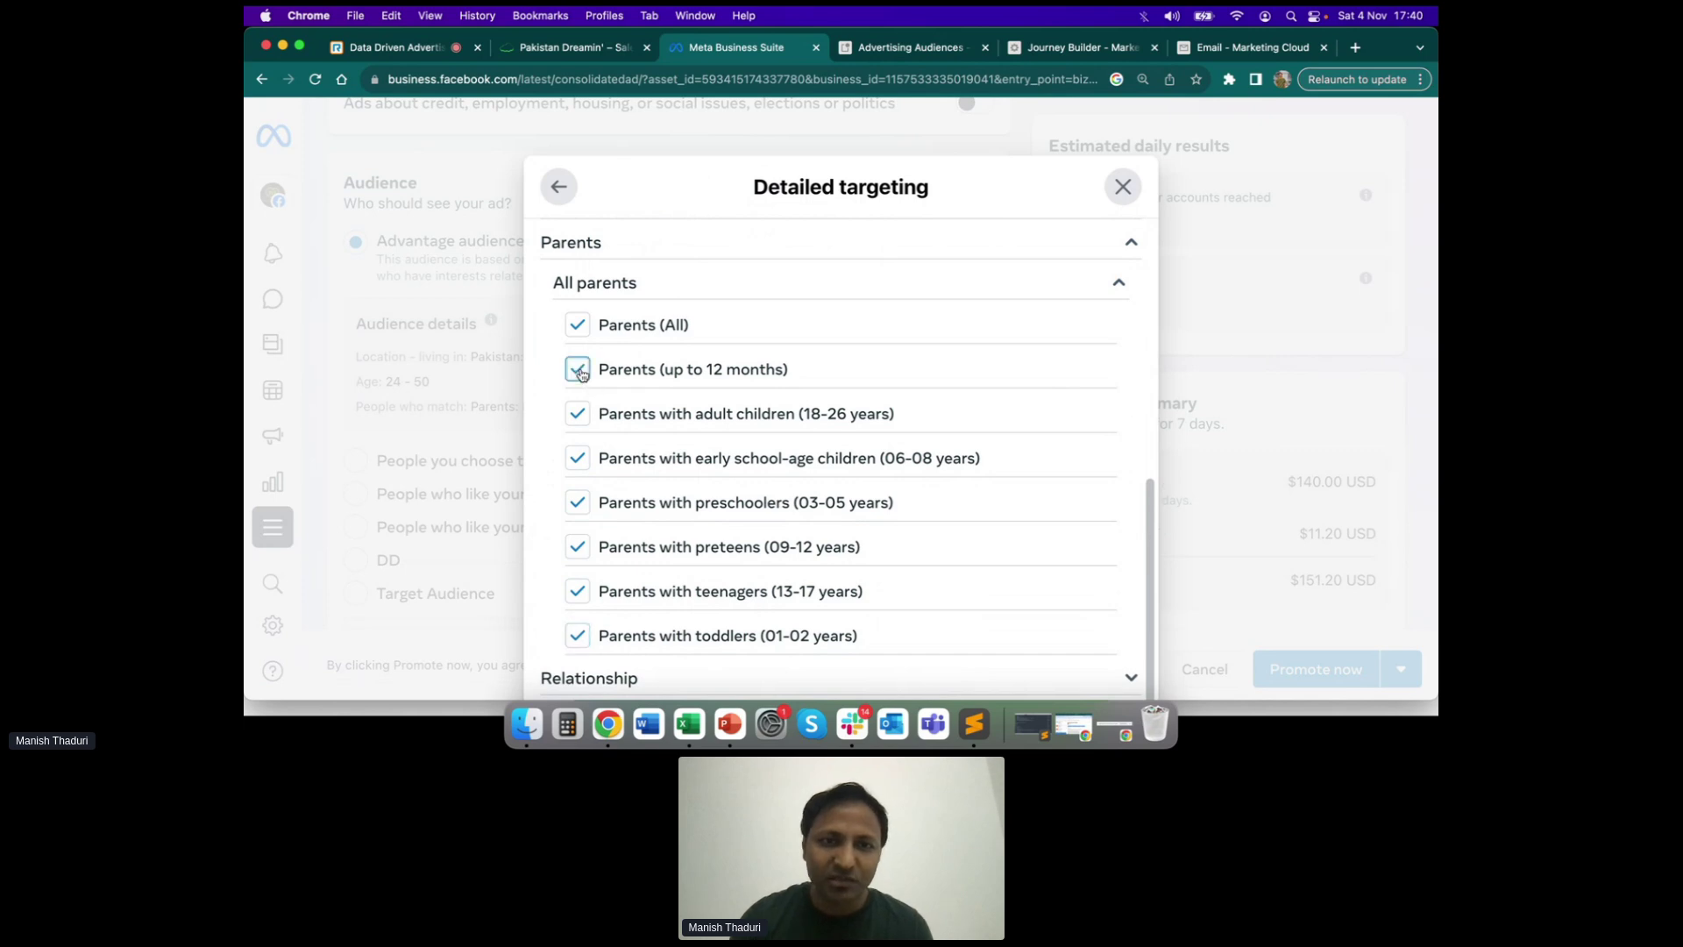
pyautogui.click(1118, 282)
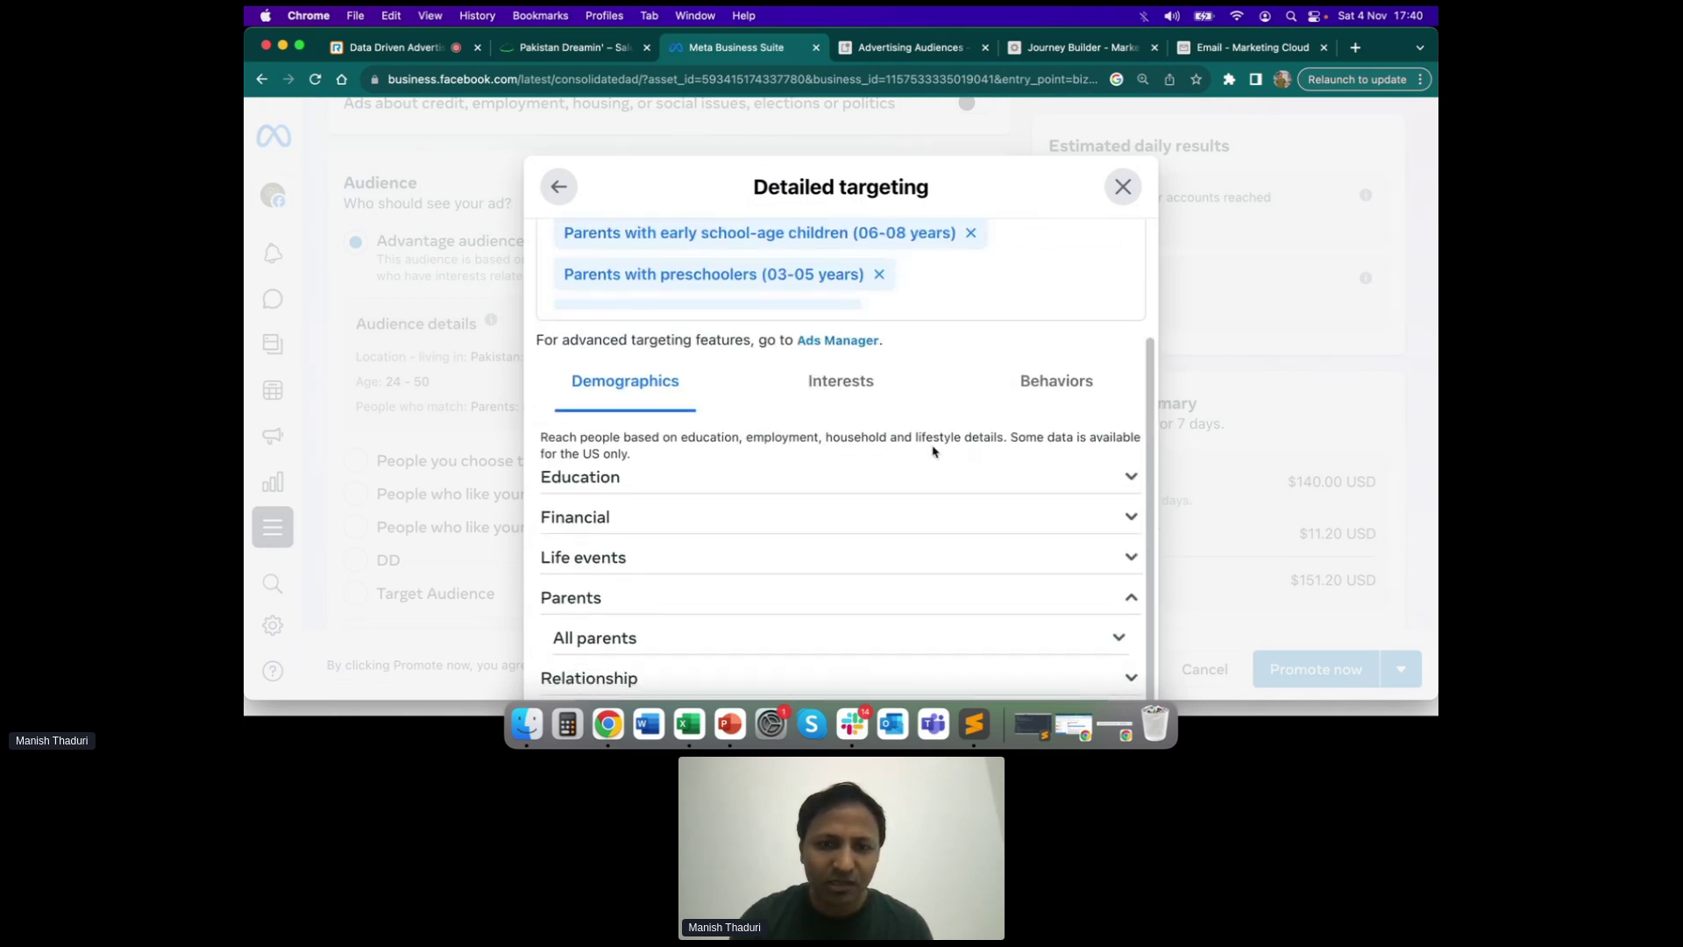
# Add the life events Anniversary within 30 days and Anniversary within 31-60 Days to the detailed targeting, then collapse Life events
pyautogui.click(1131, 557)
pyautogui.scroll(-2, 970, 567)
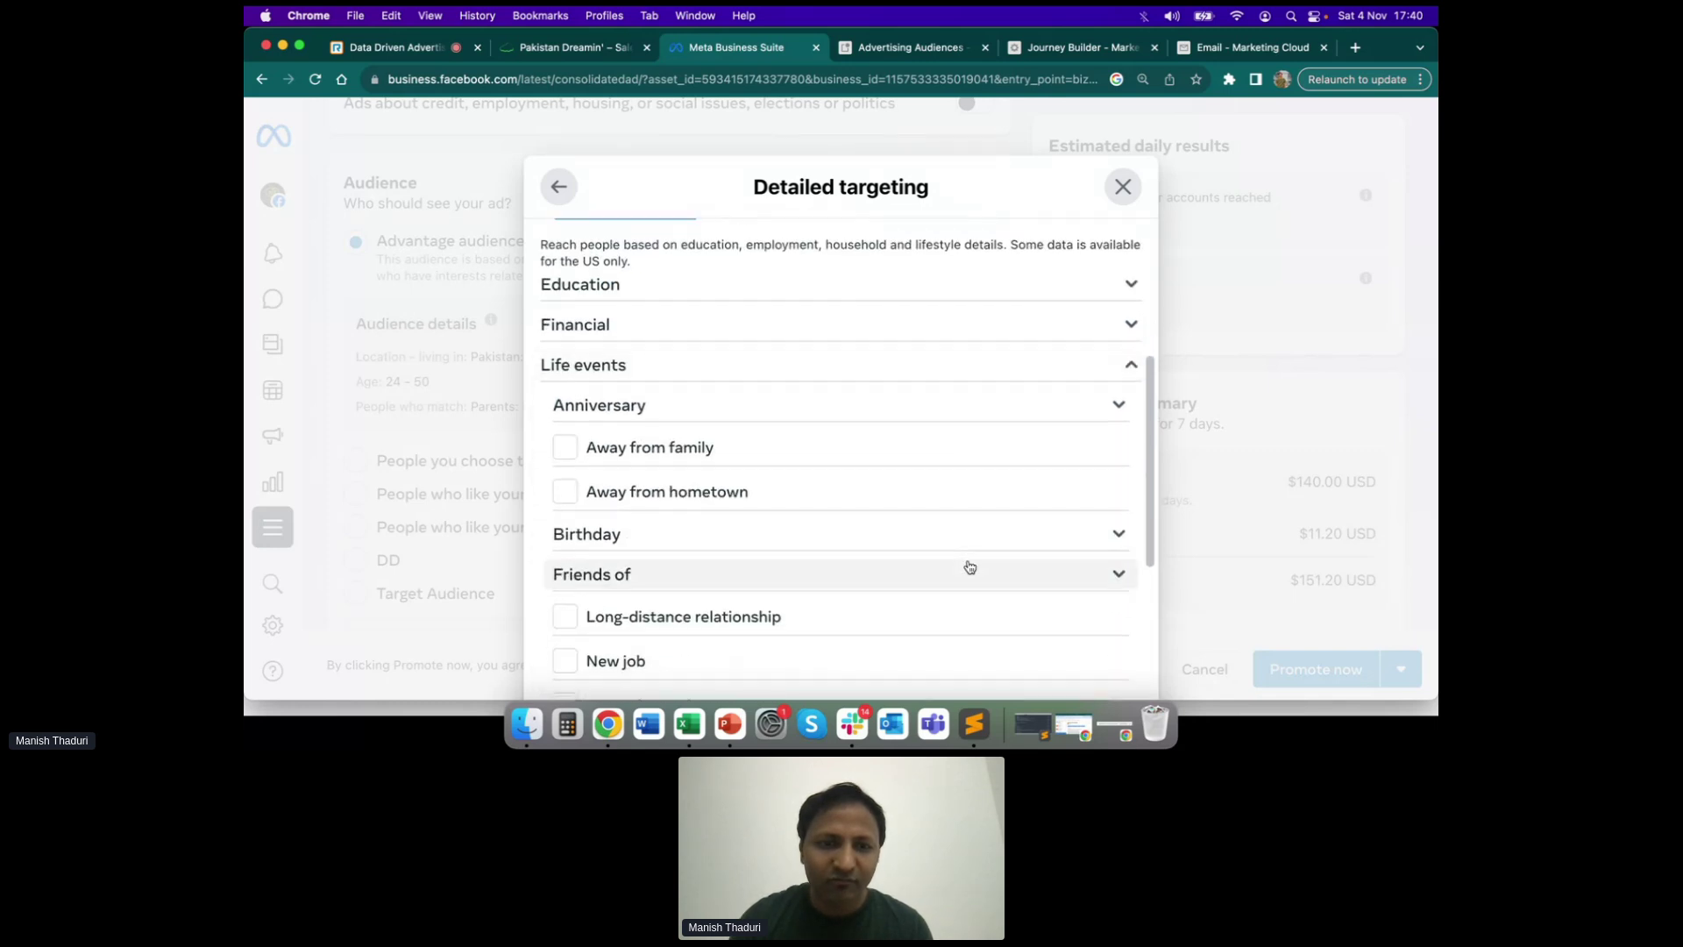
pyautogui.click(1118, 404)
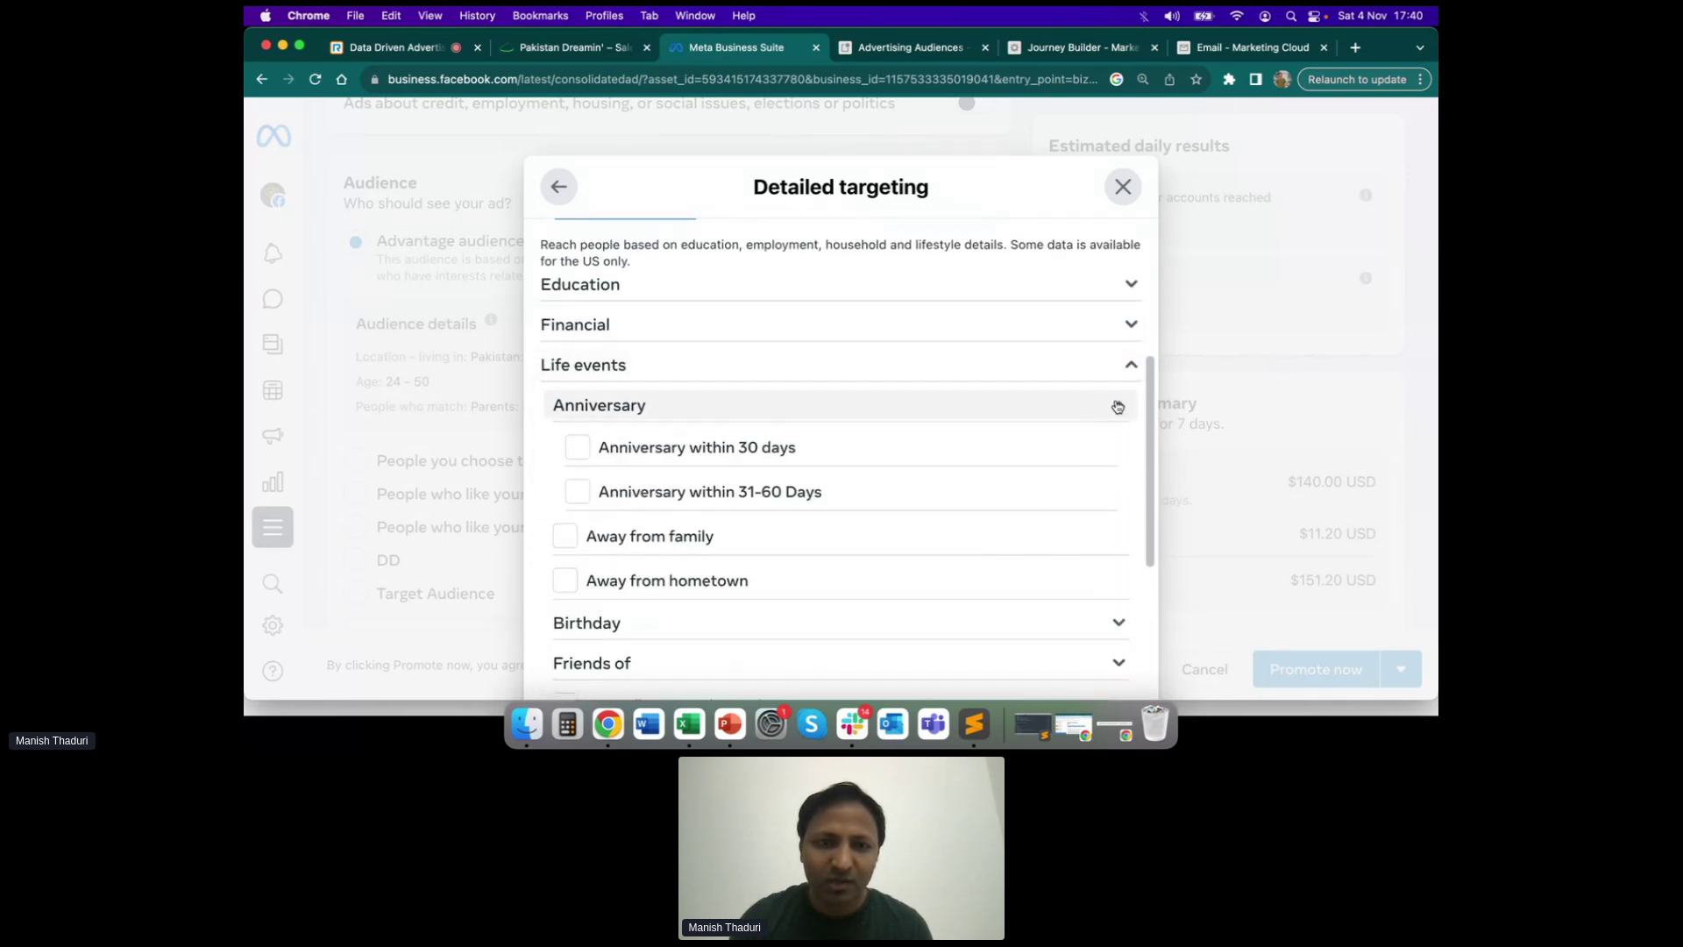
pyautogui.click(579, 449)
pyautogui.click(579, 492)
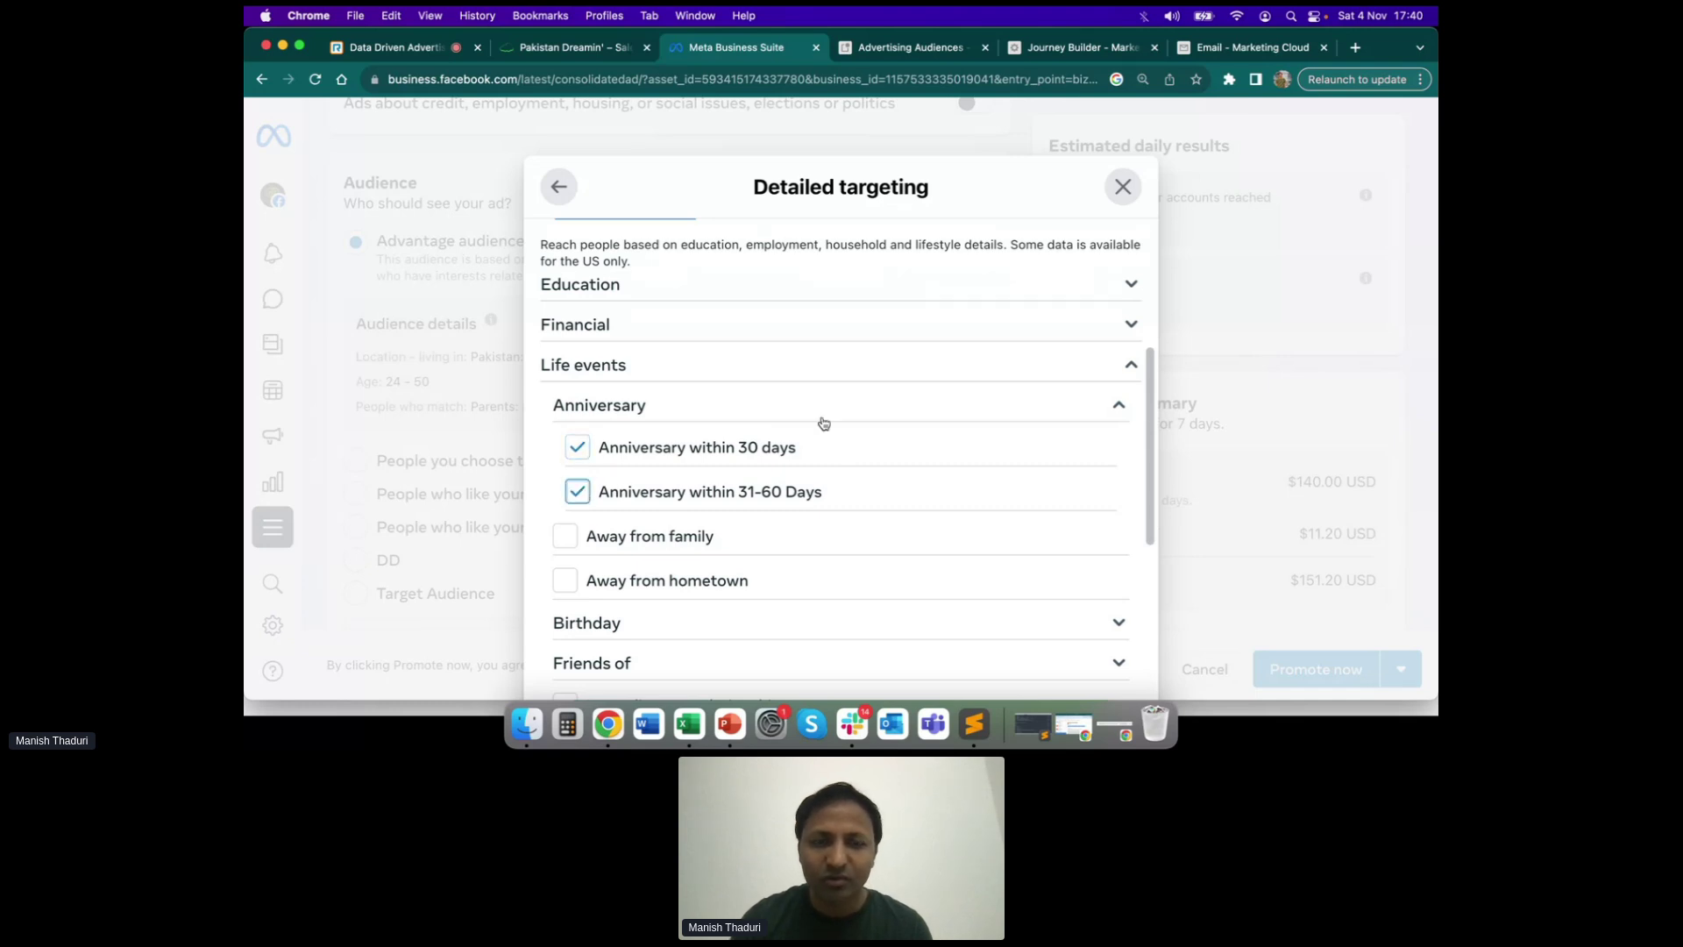
pyautogui.click(1120, 406)
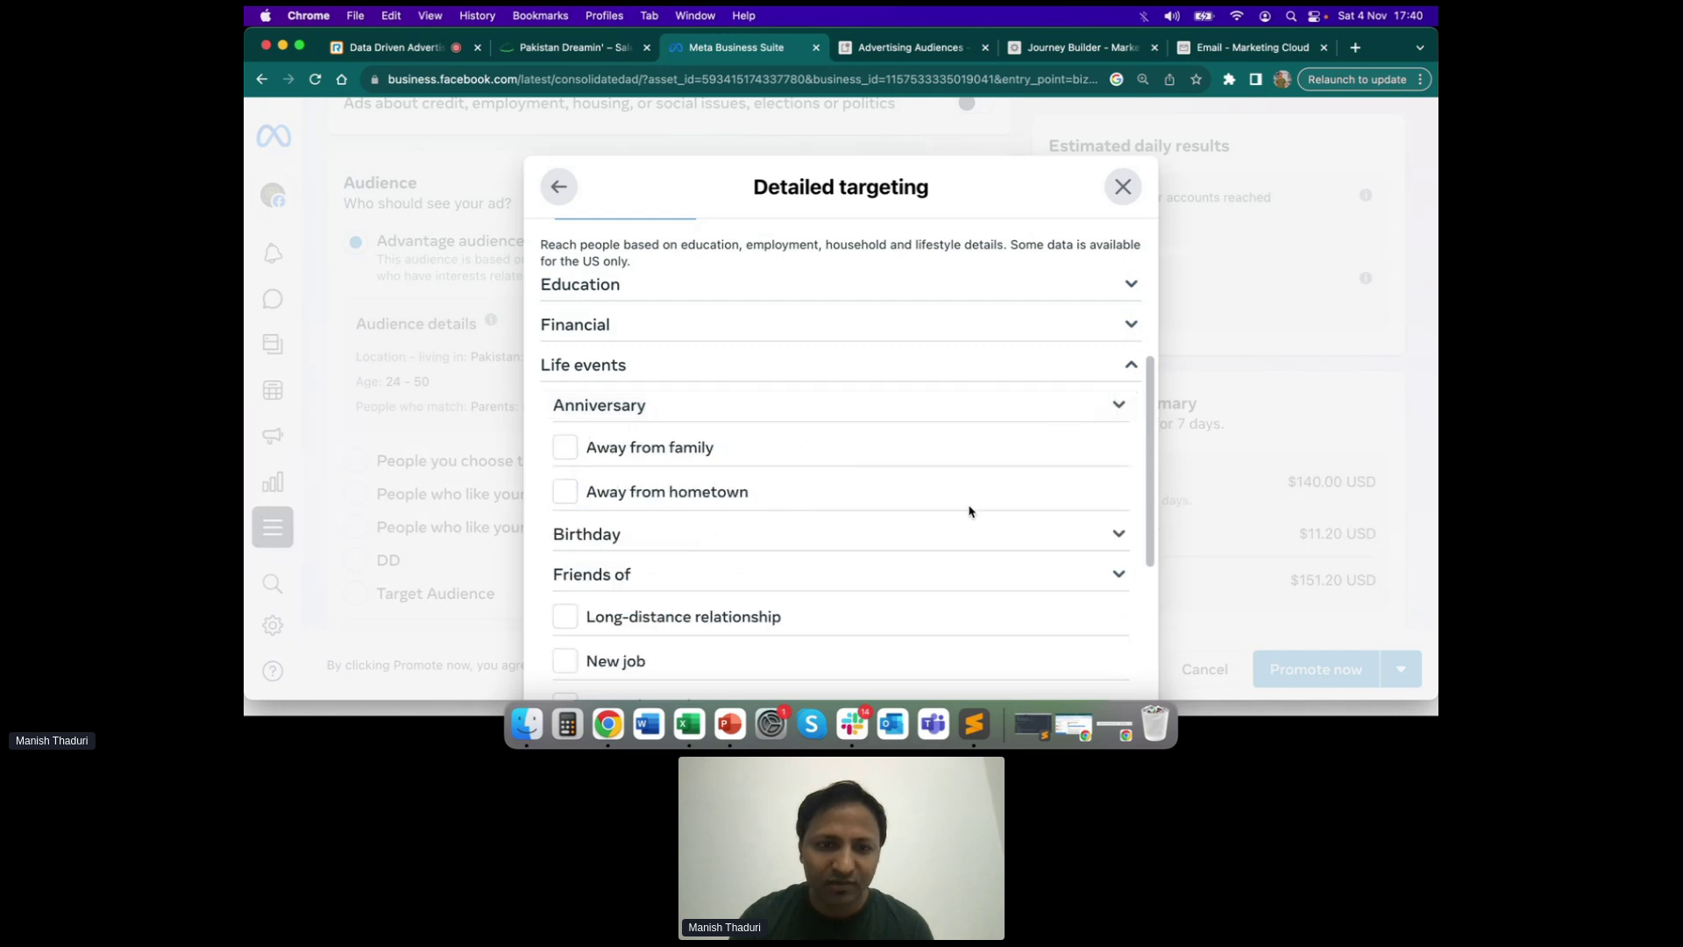
pyautogui.scroll(-3, 970, 511)
pyautogui.click(1127, 248)
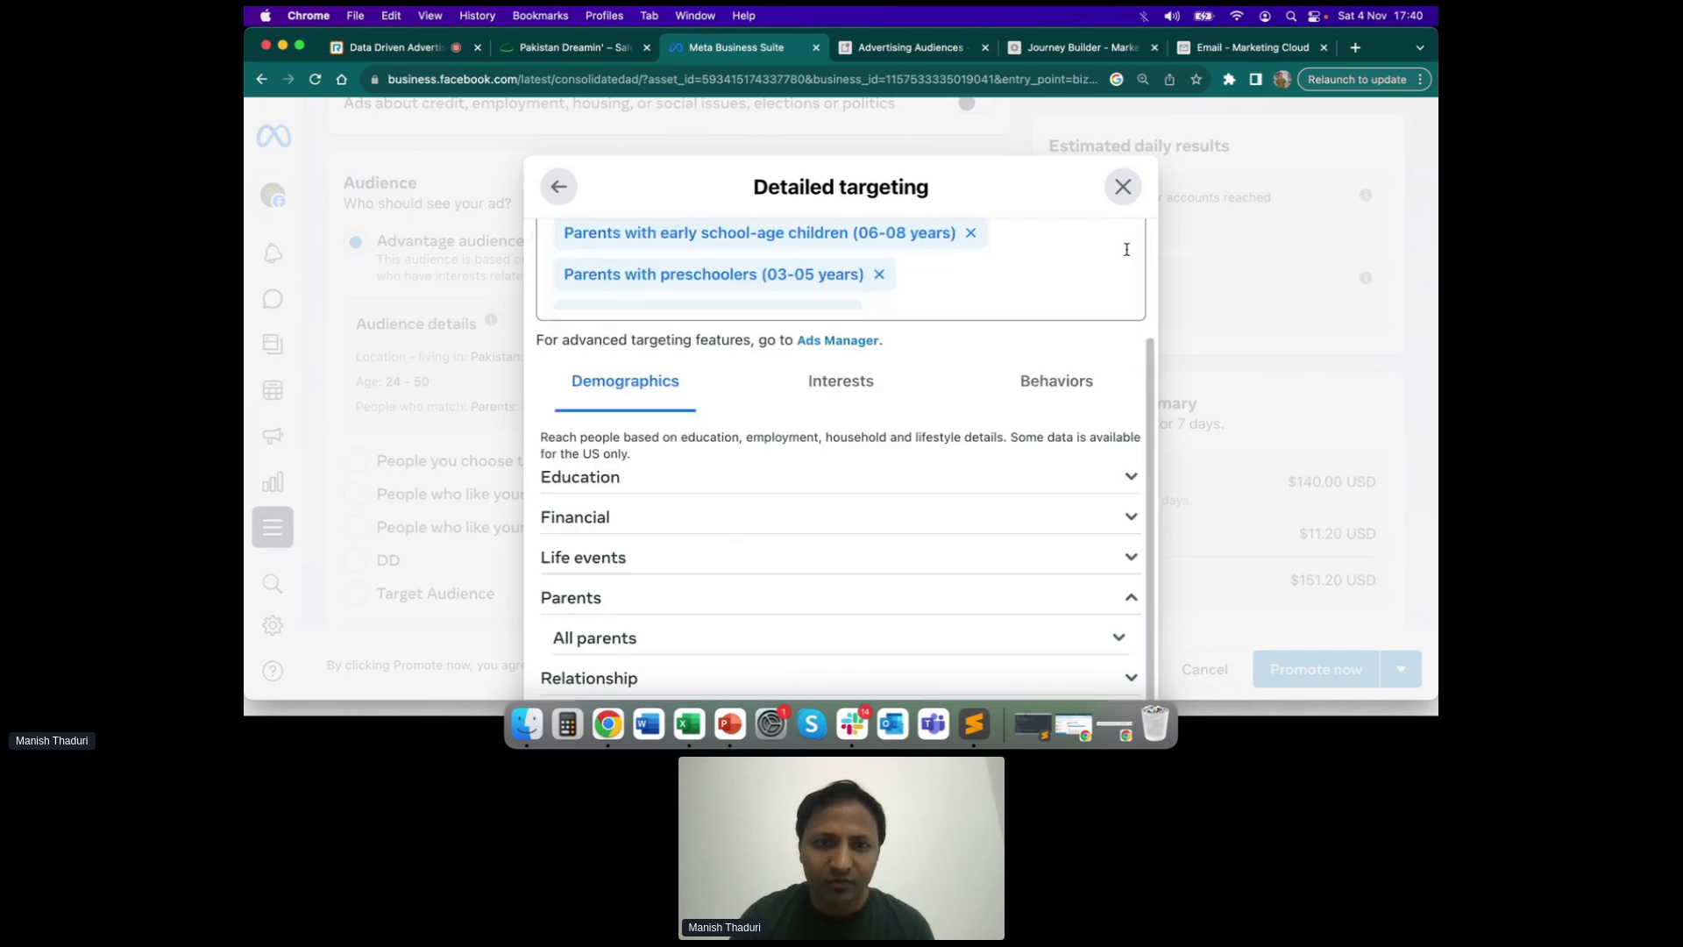
# Add the relationship statuses Engaged, In a relationship and Married to the detailed targeting, then collapse the status list
pyautogui.click(1131, 680)
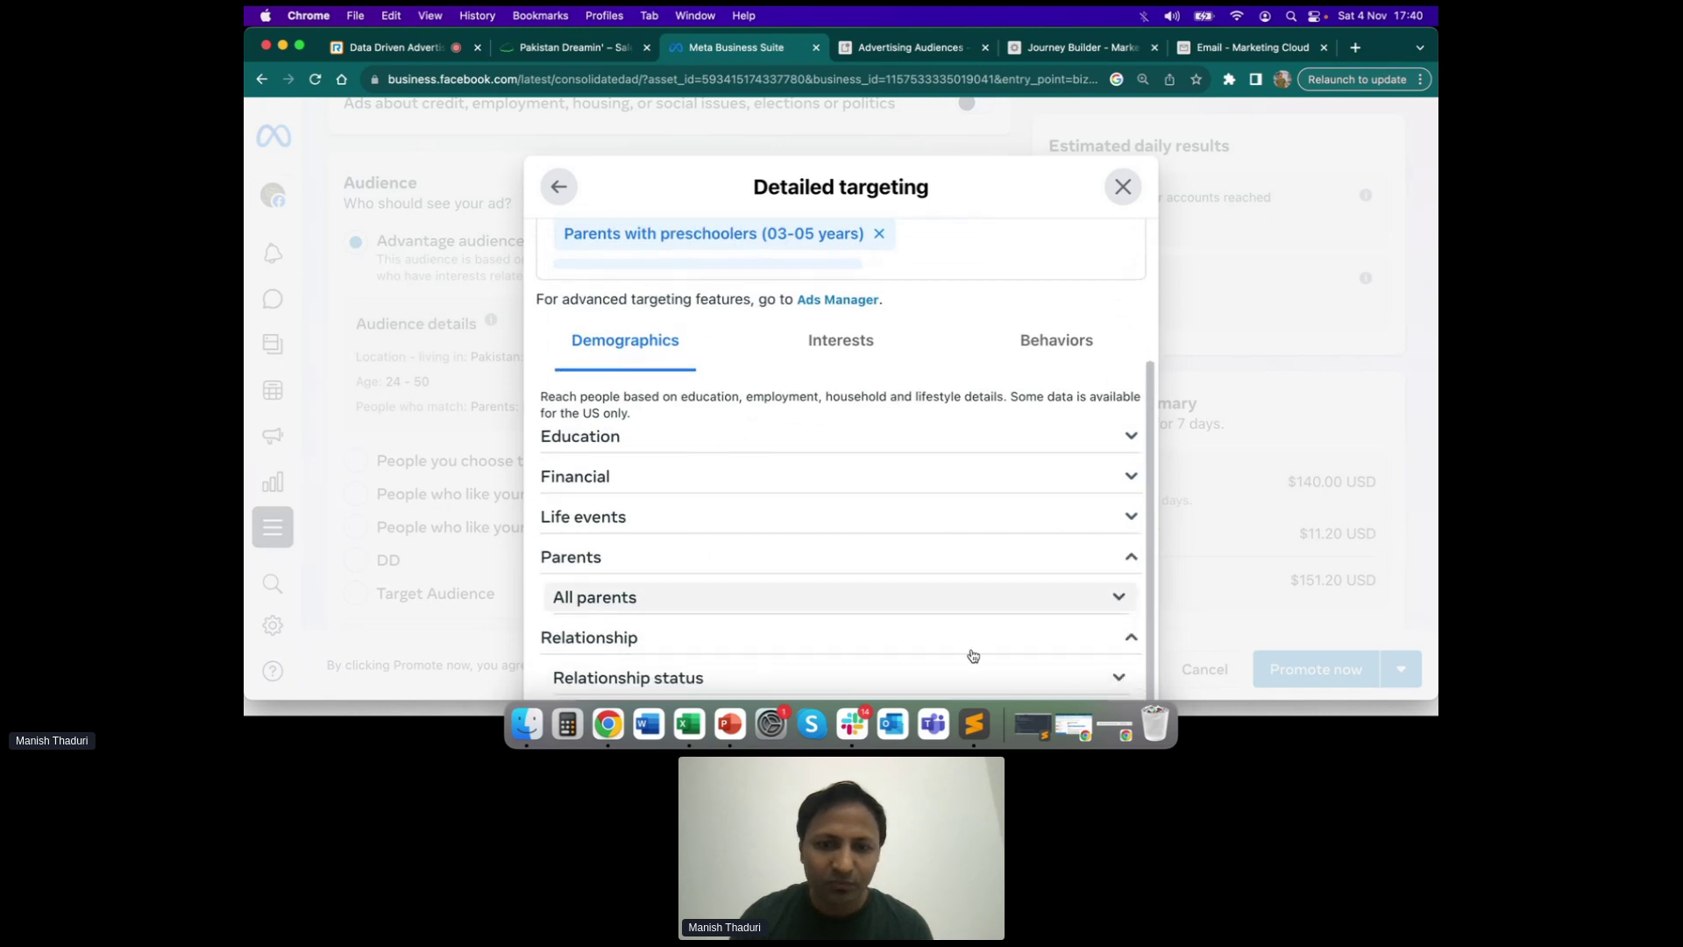
pyautogui.click(962, 681)
pyautogui.scroll(-5, 947, 583)
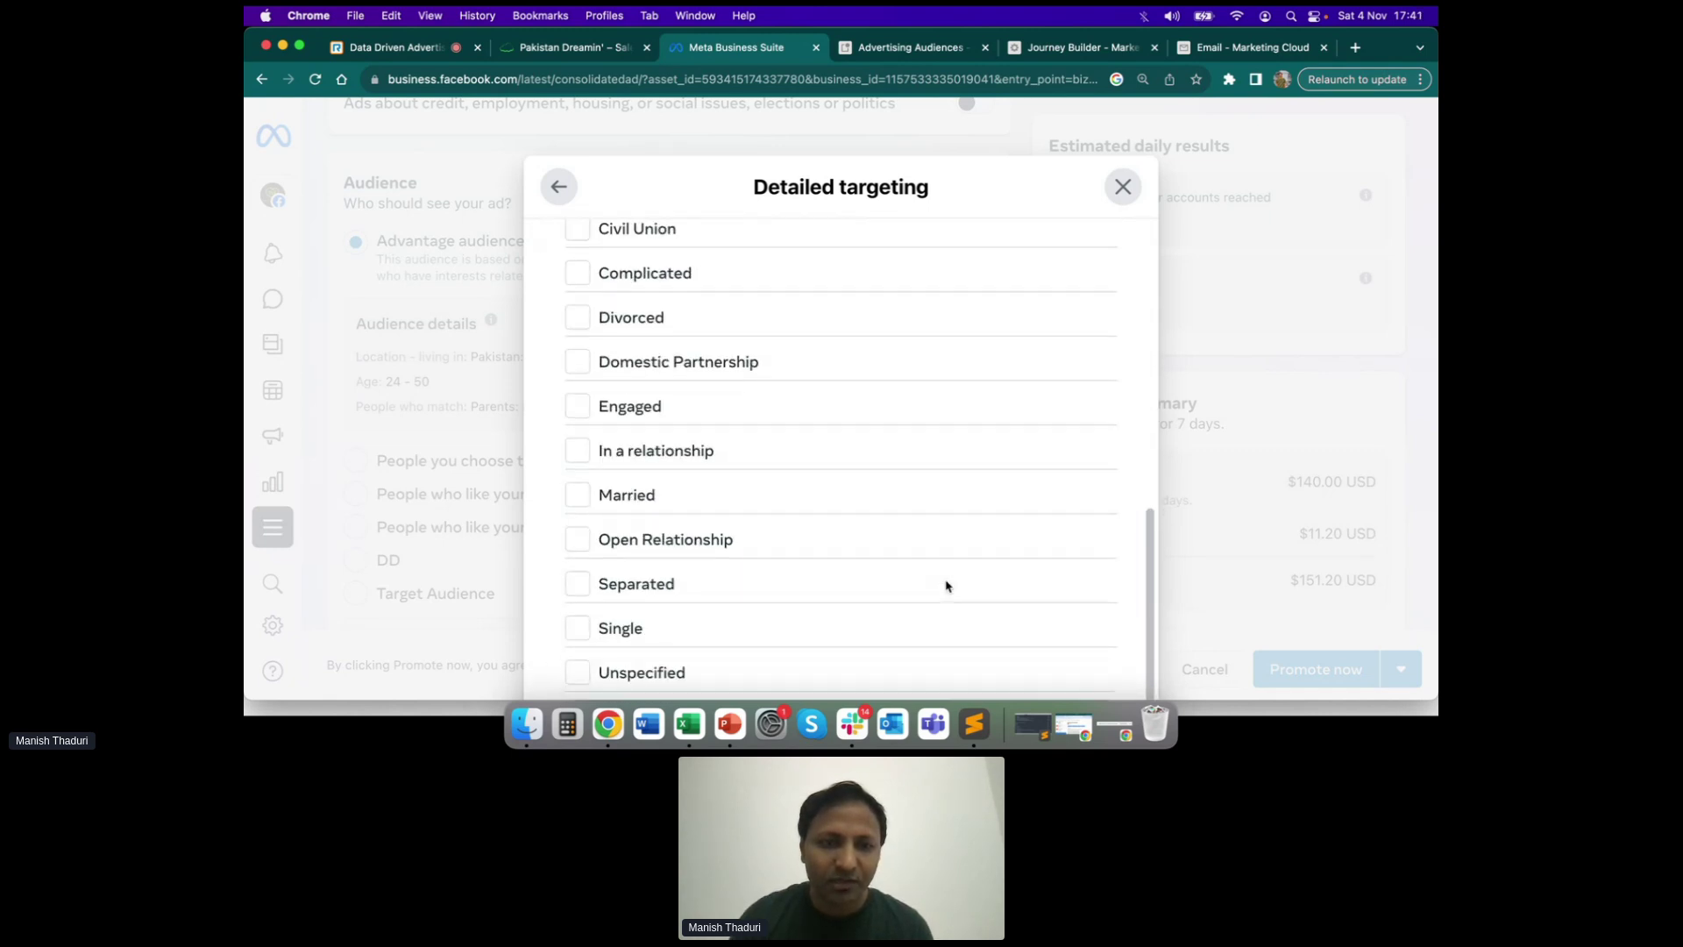
pyautogui.scroll(-1, 947, 586)
pyautogui.click(579, 368)
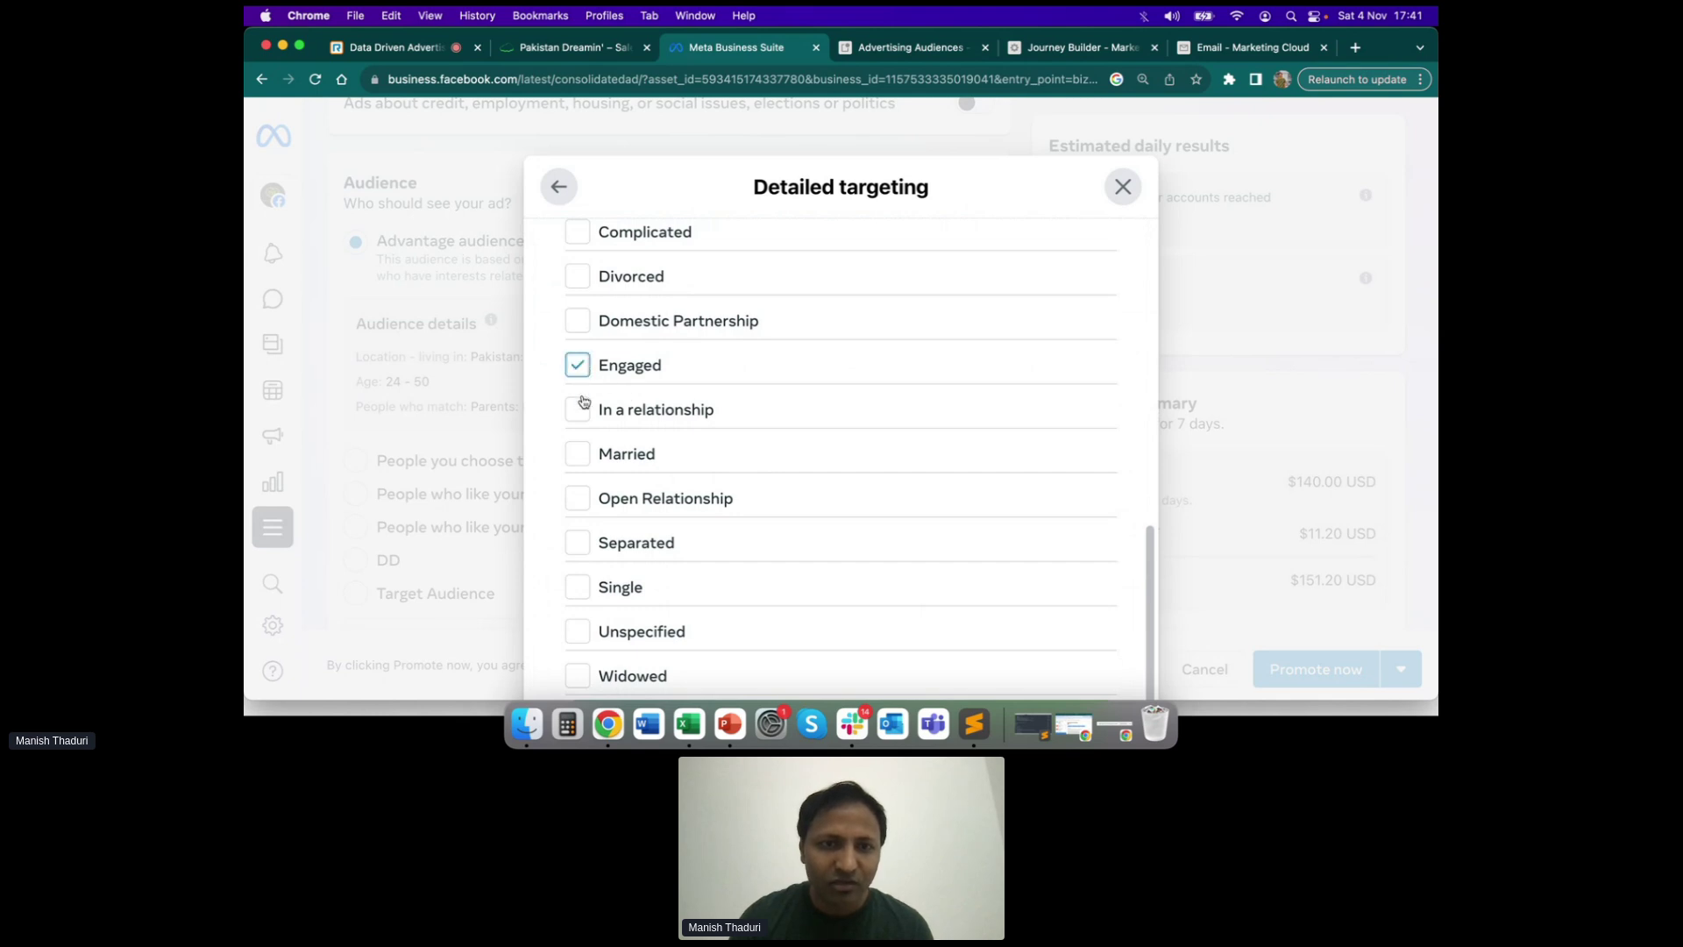
pyautogui.click(578, 413)
pyautogui.click(578, 454)
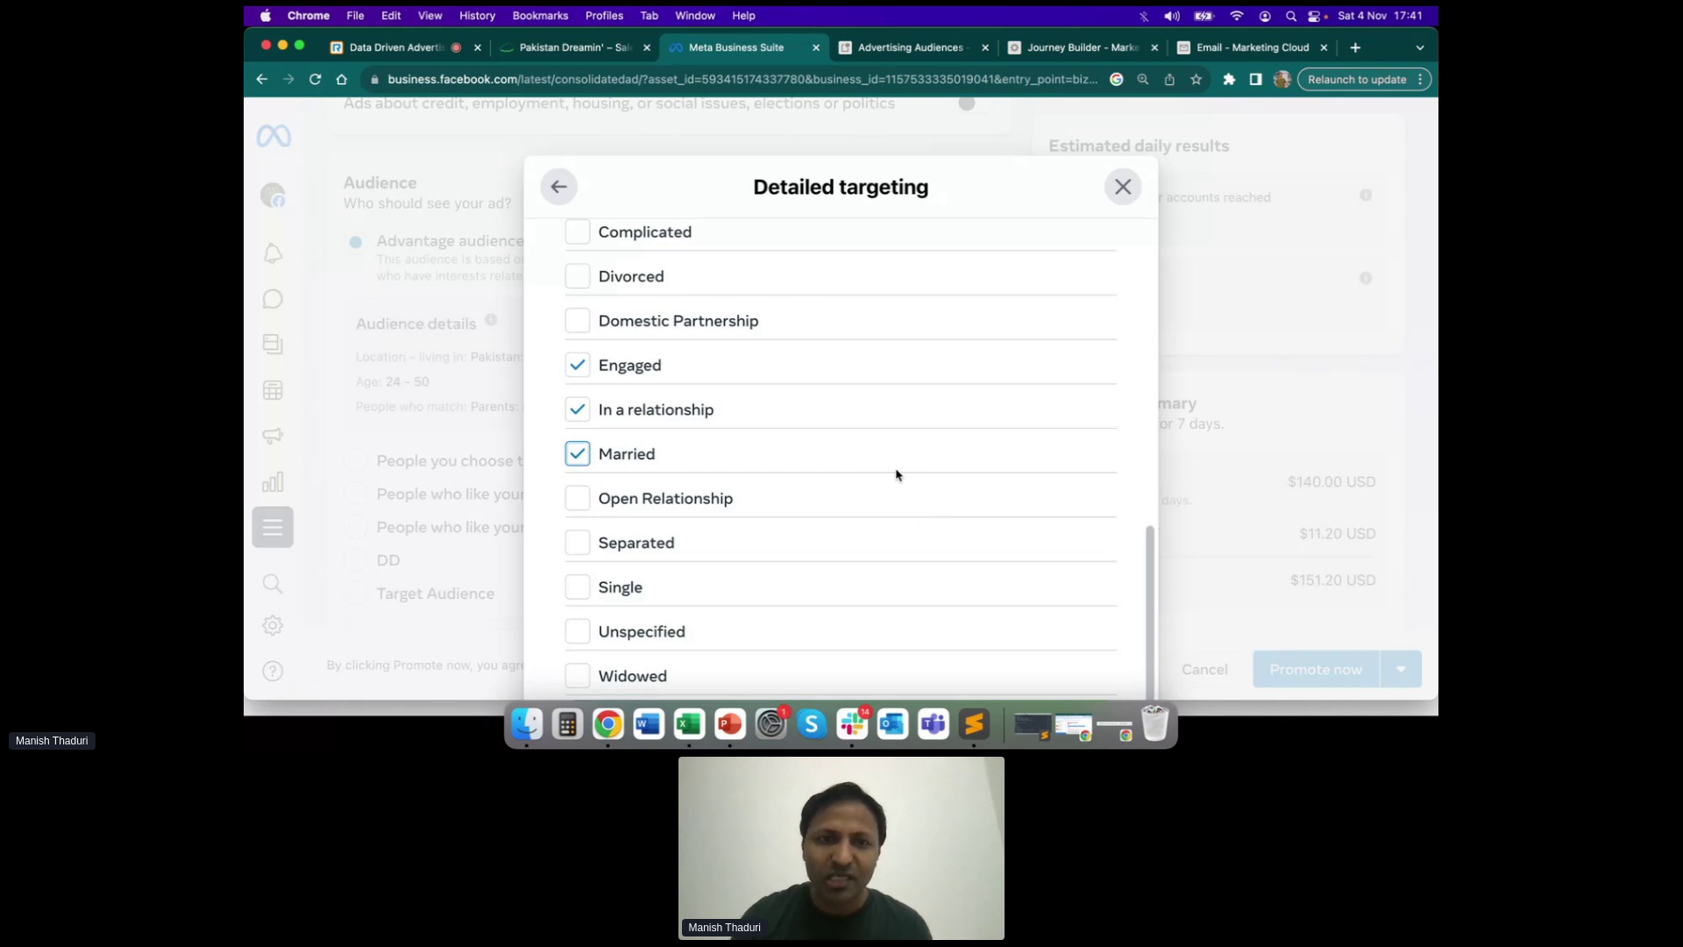
pyautogui.scroll(5, 896, 474)
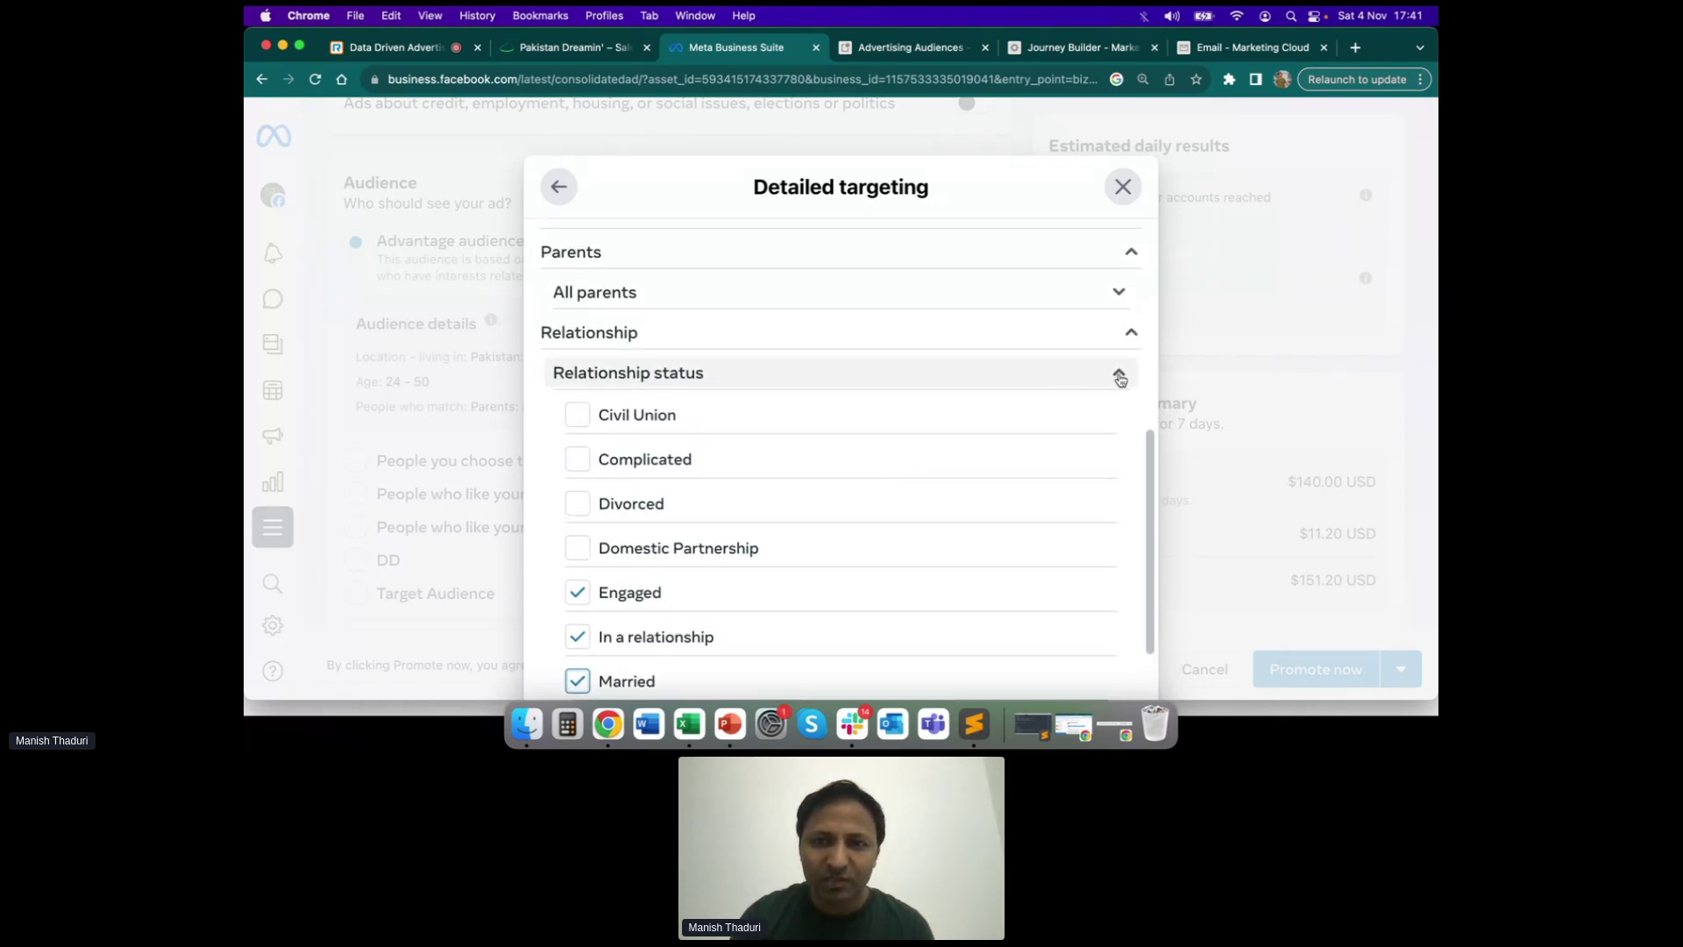
pyautogui.click(1120, 375)
pyautogui.scroll(10, 785, 429)
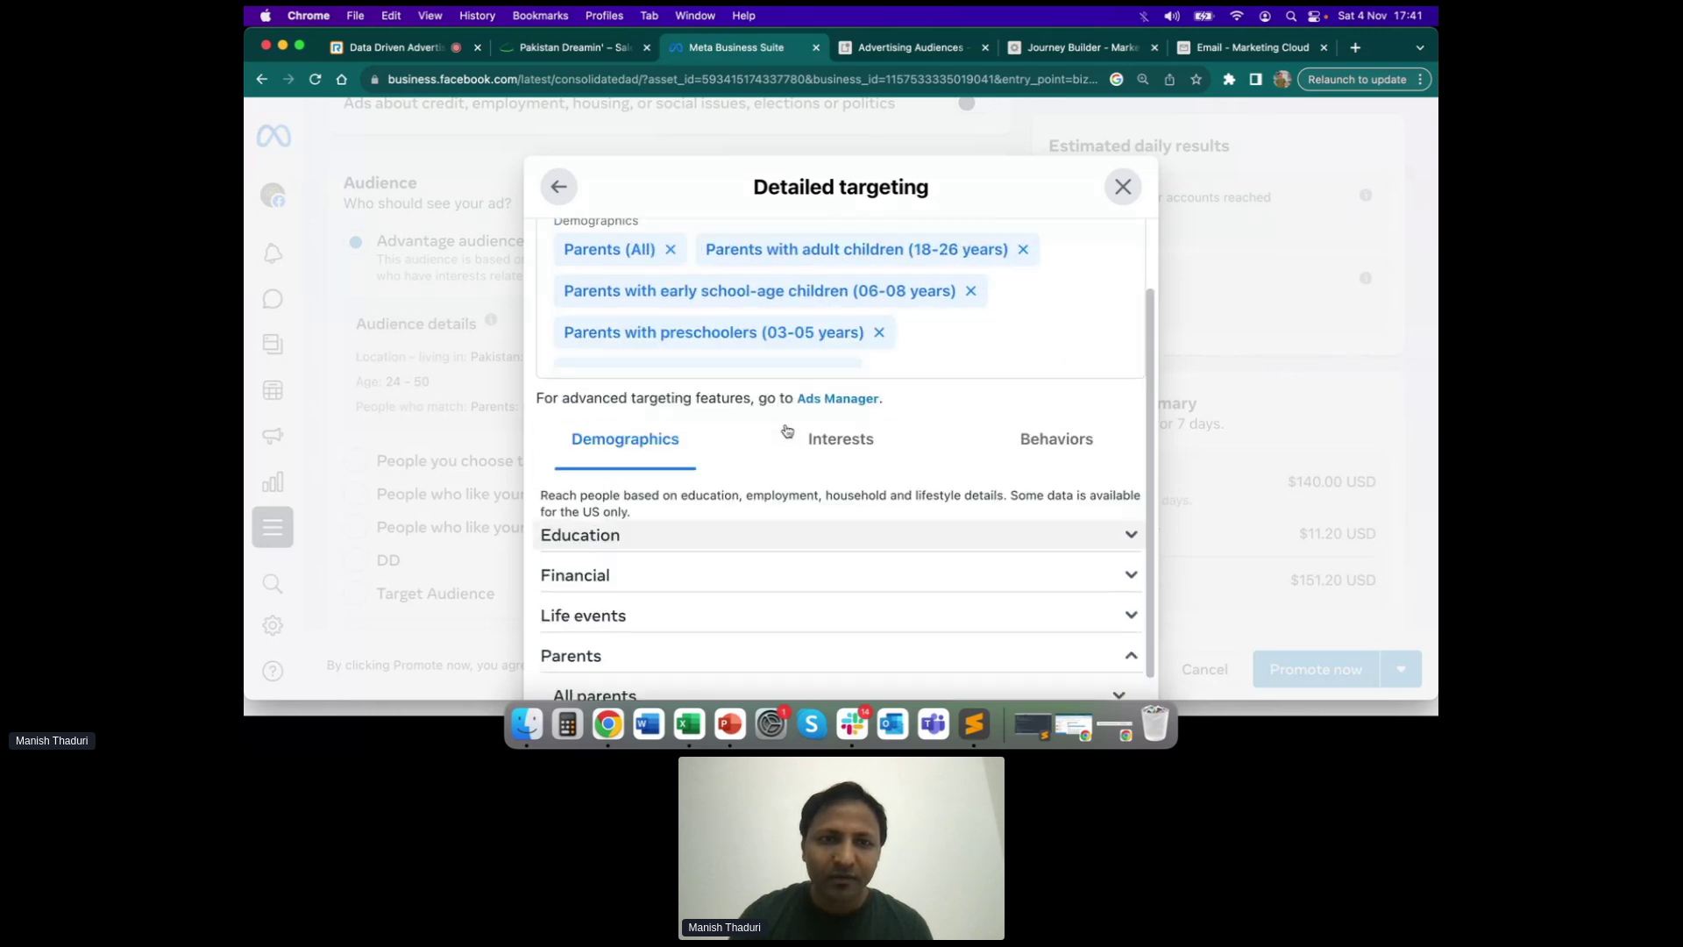
# Return to the audience settings, check the location map and save the edited audience
pyautogui.click(573, 197)
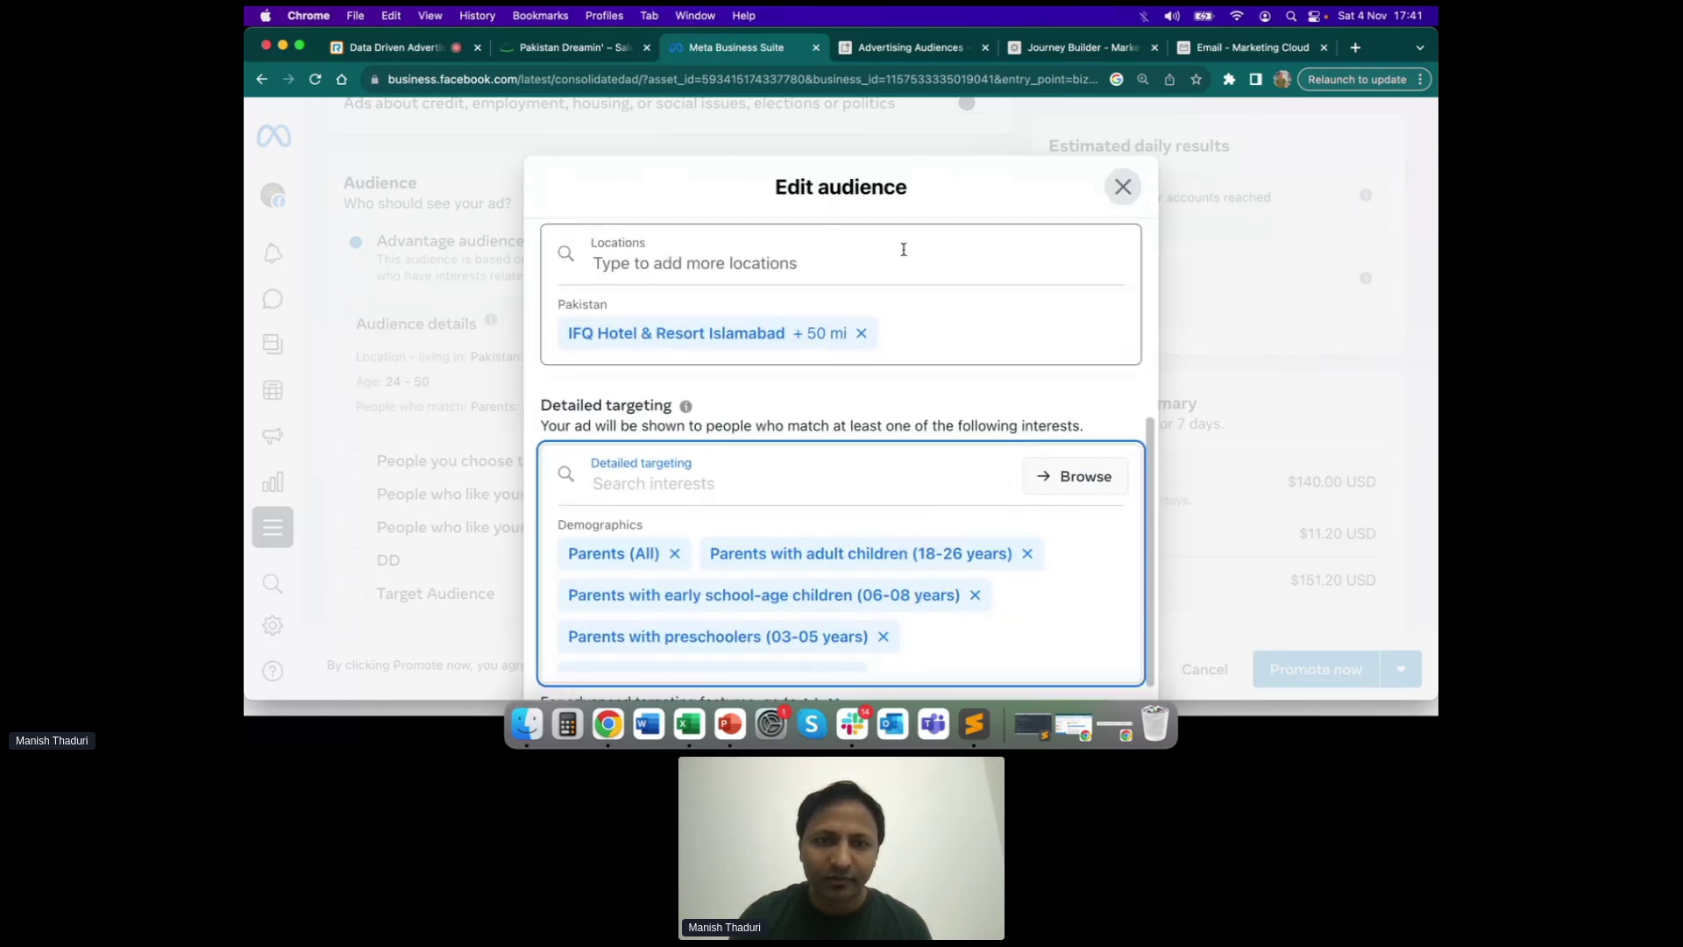
pyautogui.click(901, 256)
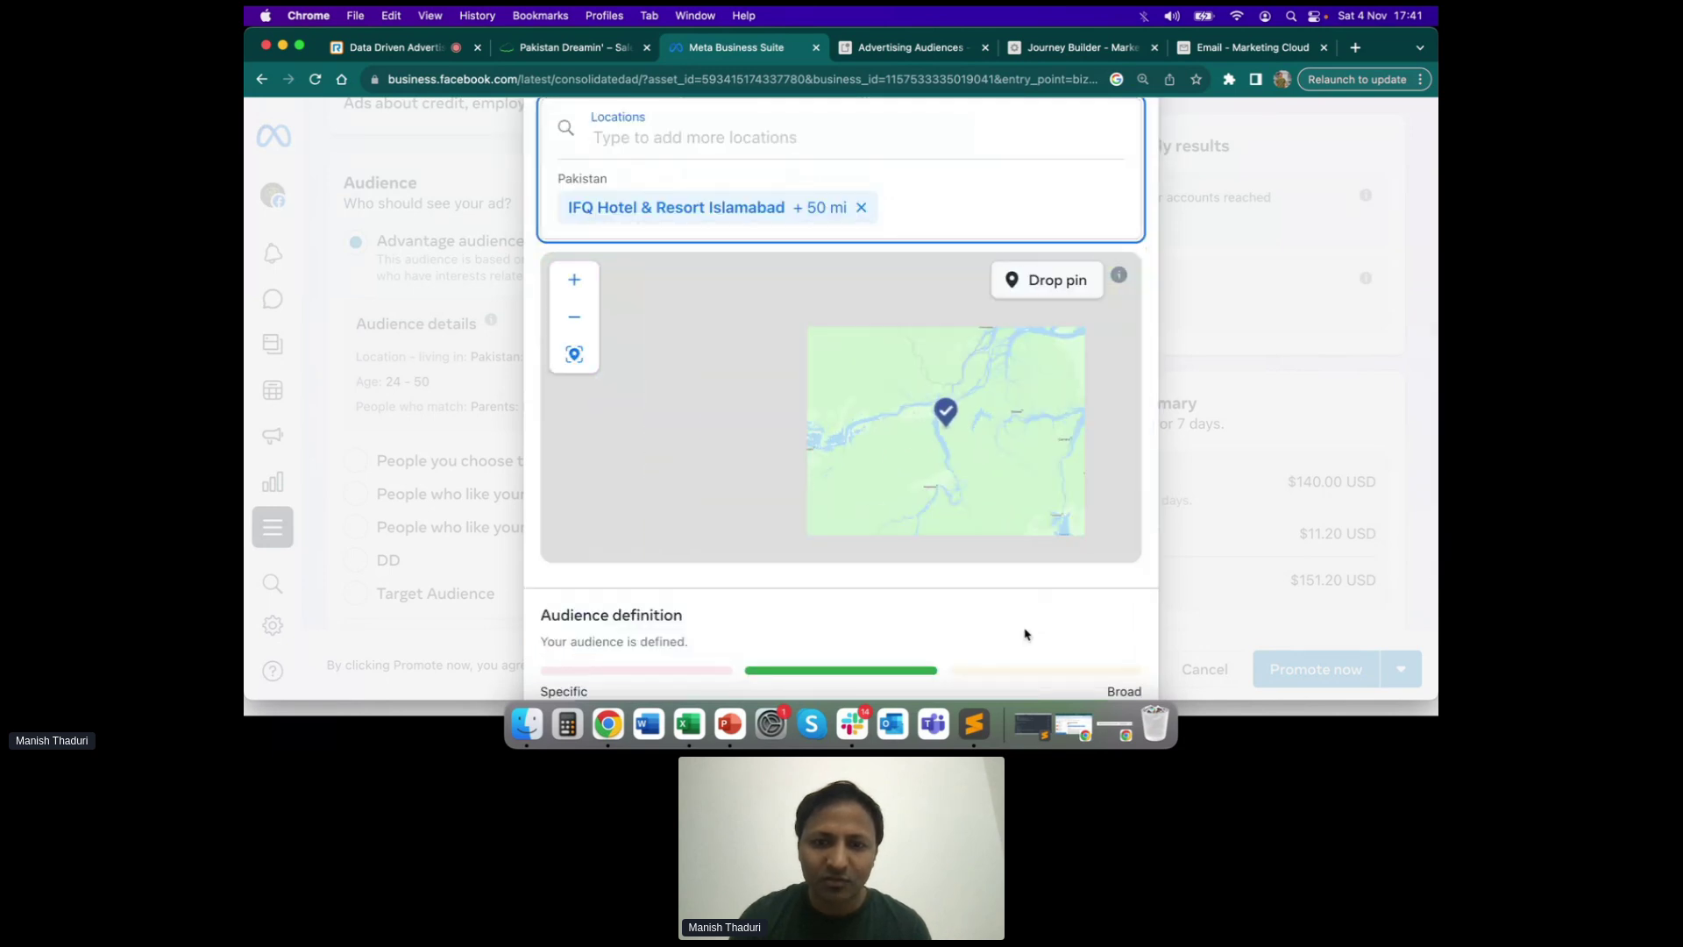
pyautogui.scroll(-3, 1022, 631)
pyautogui.click(1022, 616)
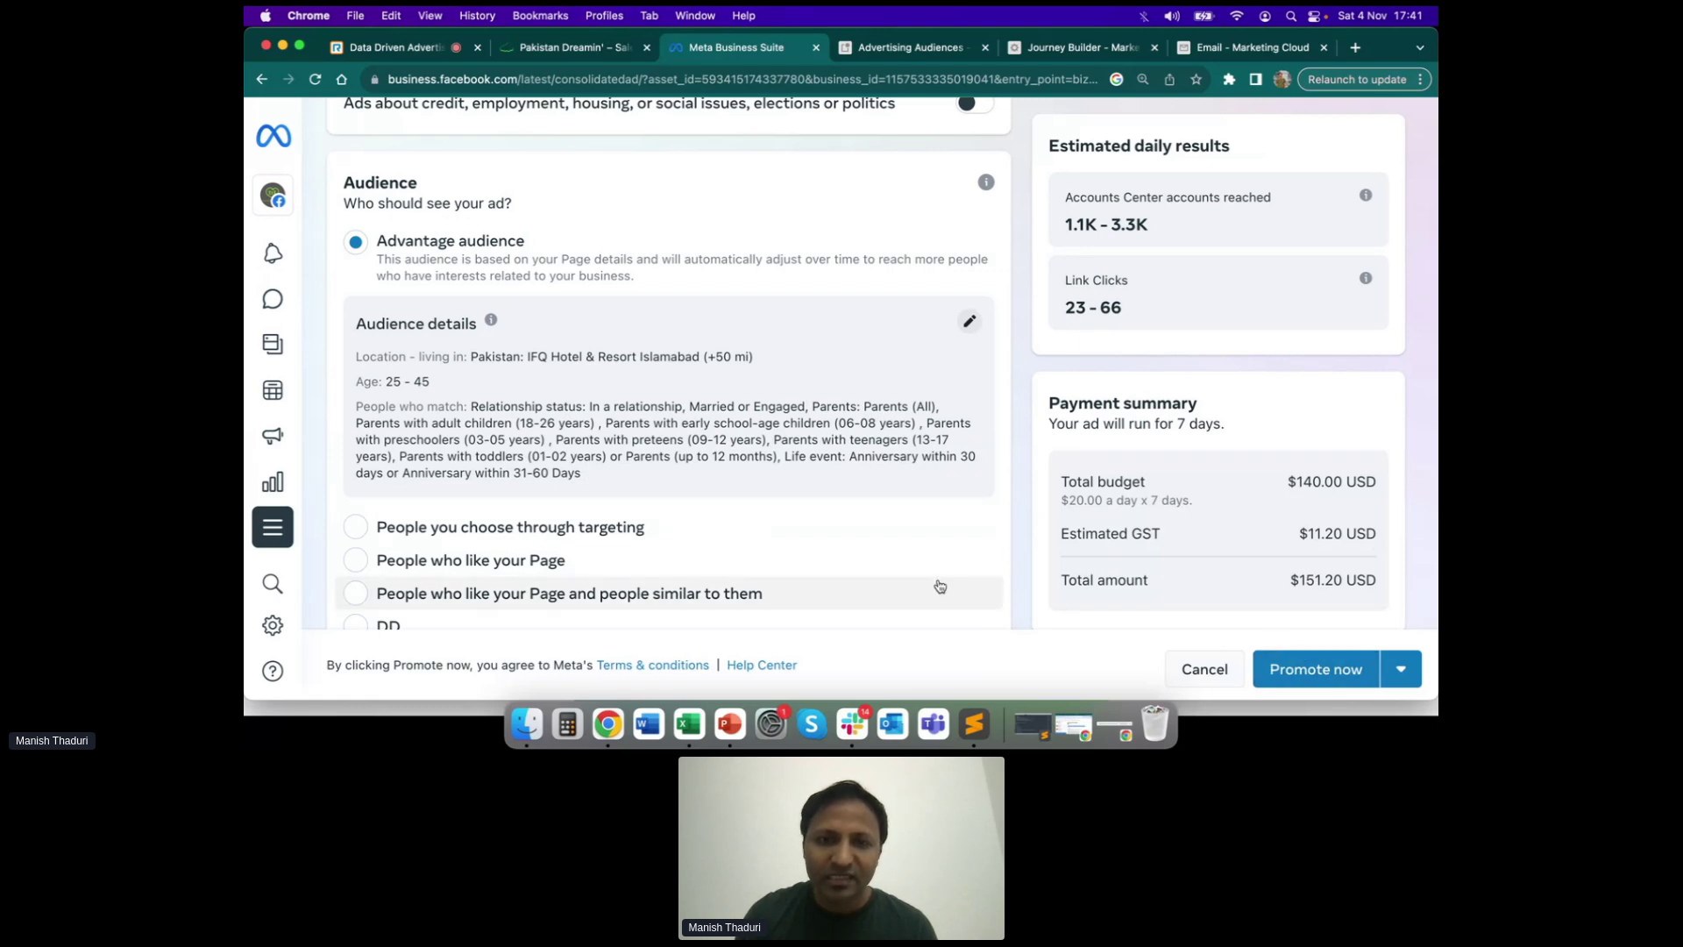
# Review the ad's website link, creative and special category settings and the updated Advantage audience details
pyautogui.scroll(4, 793, 512)
pyautogui.scroll(4, 1031, 465)
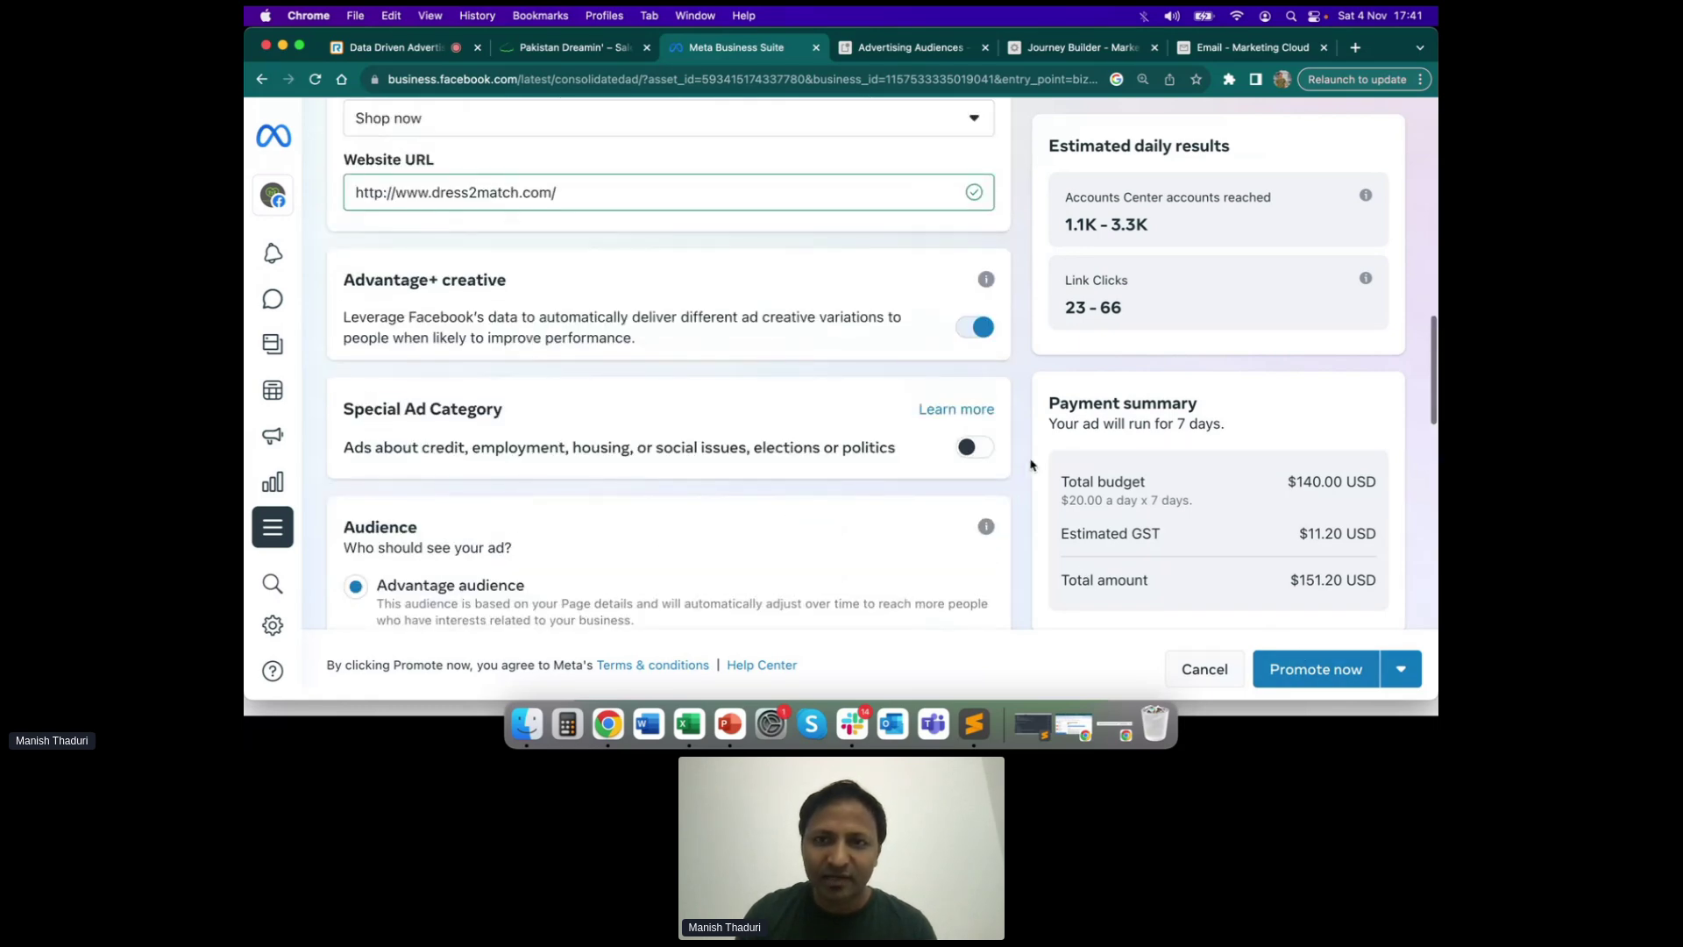
pyautogui.scroll(-7, 1031, 465)
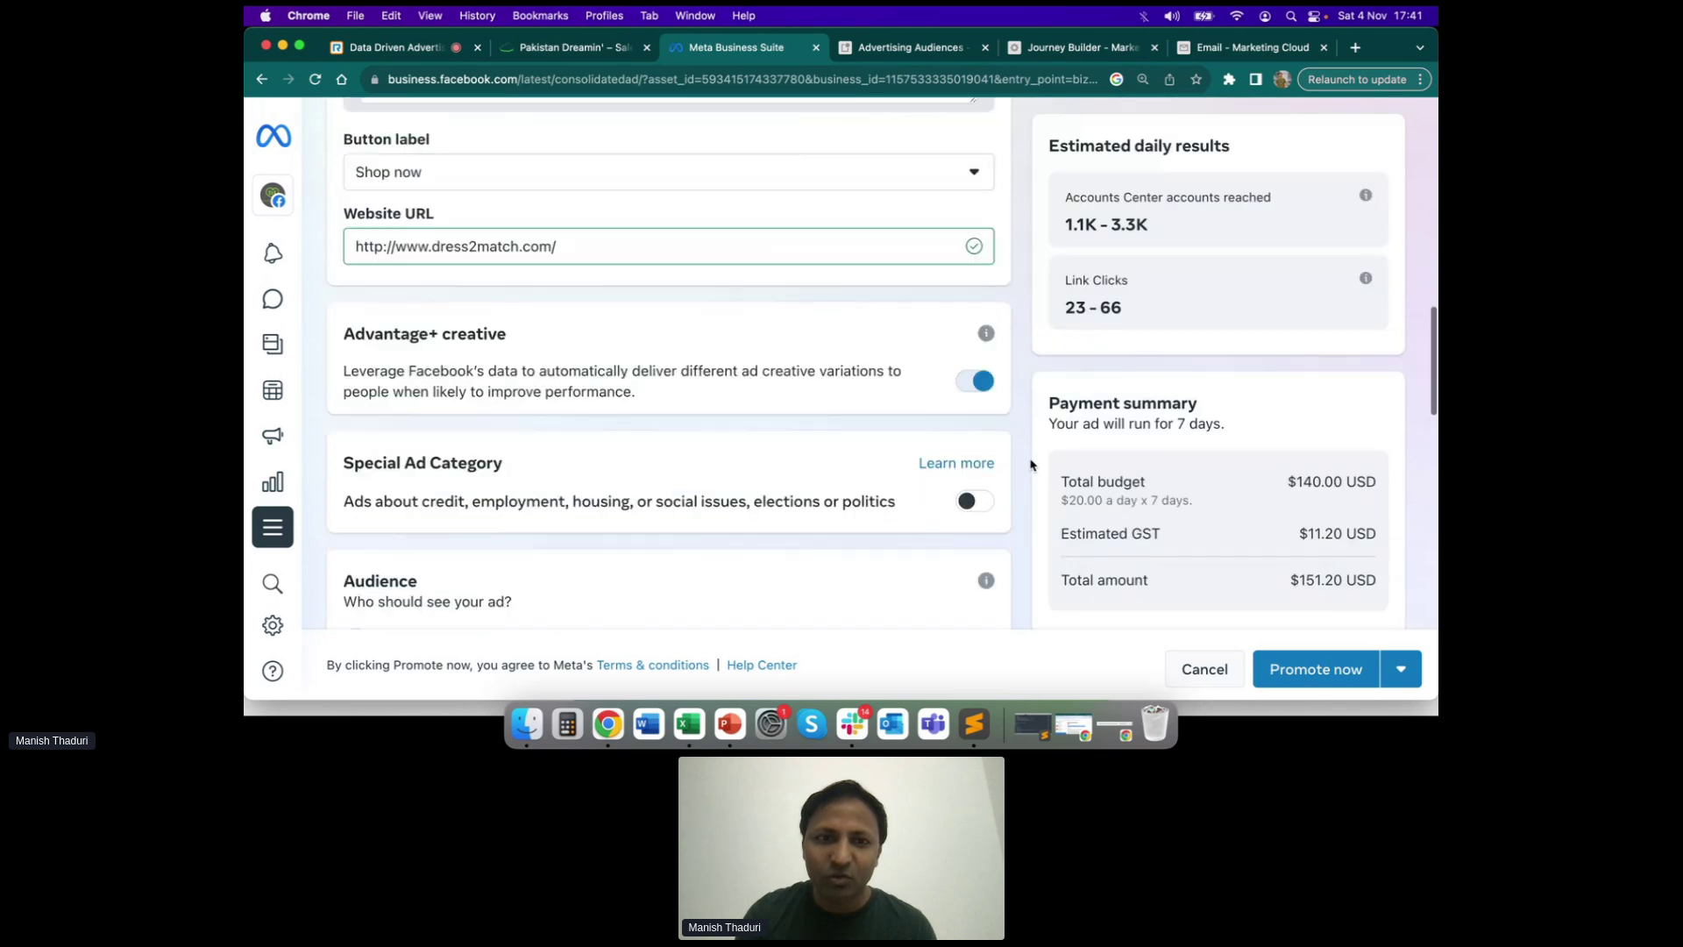
pyautogui.scroll(-1, 797, 541)
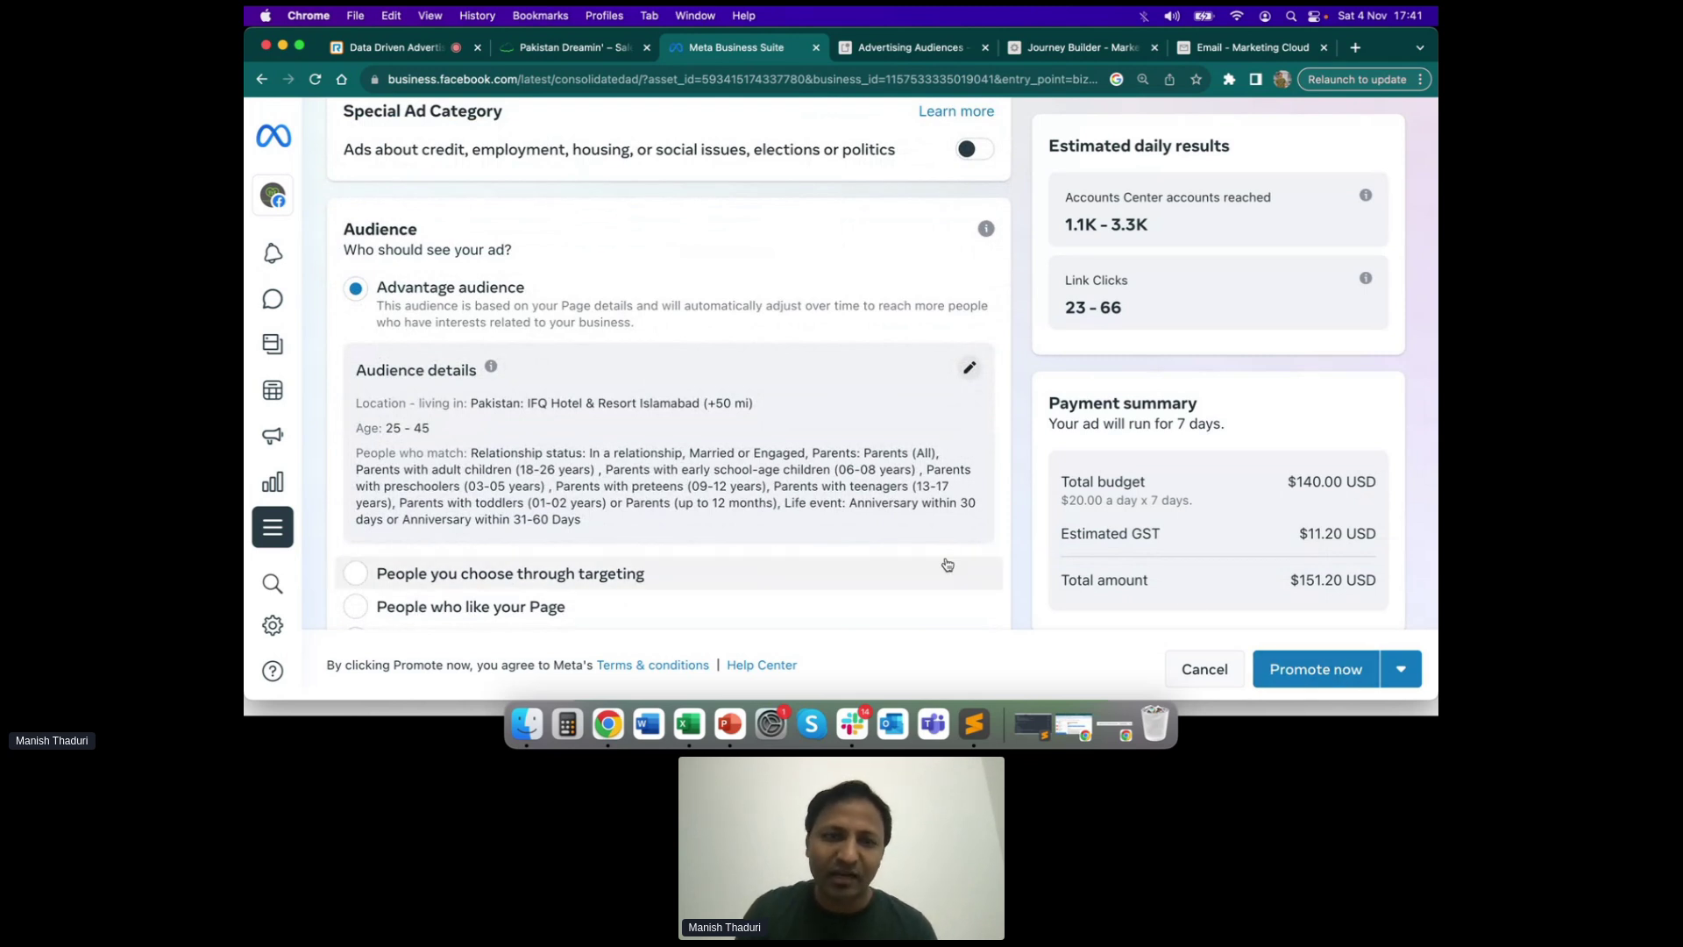
pyautogui.scroll(-3, 947, 564)
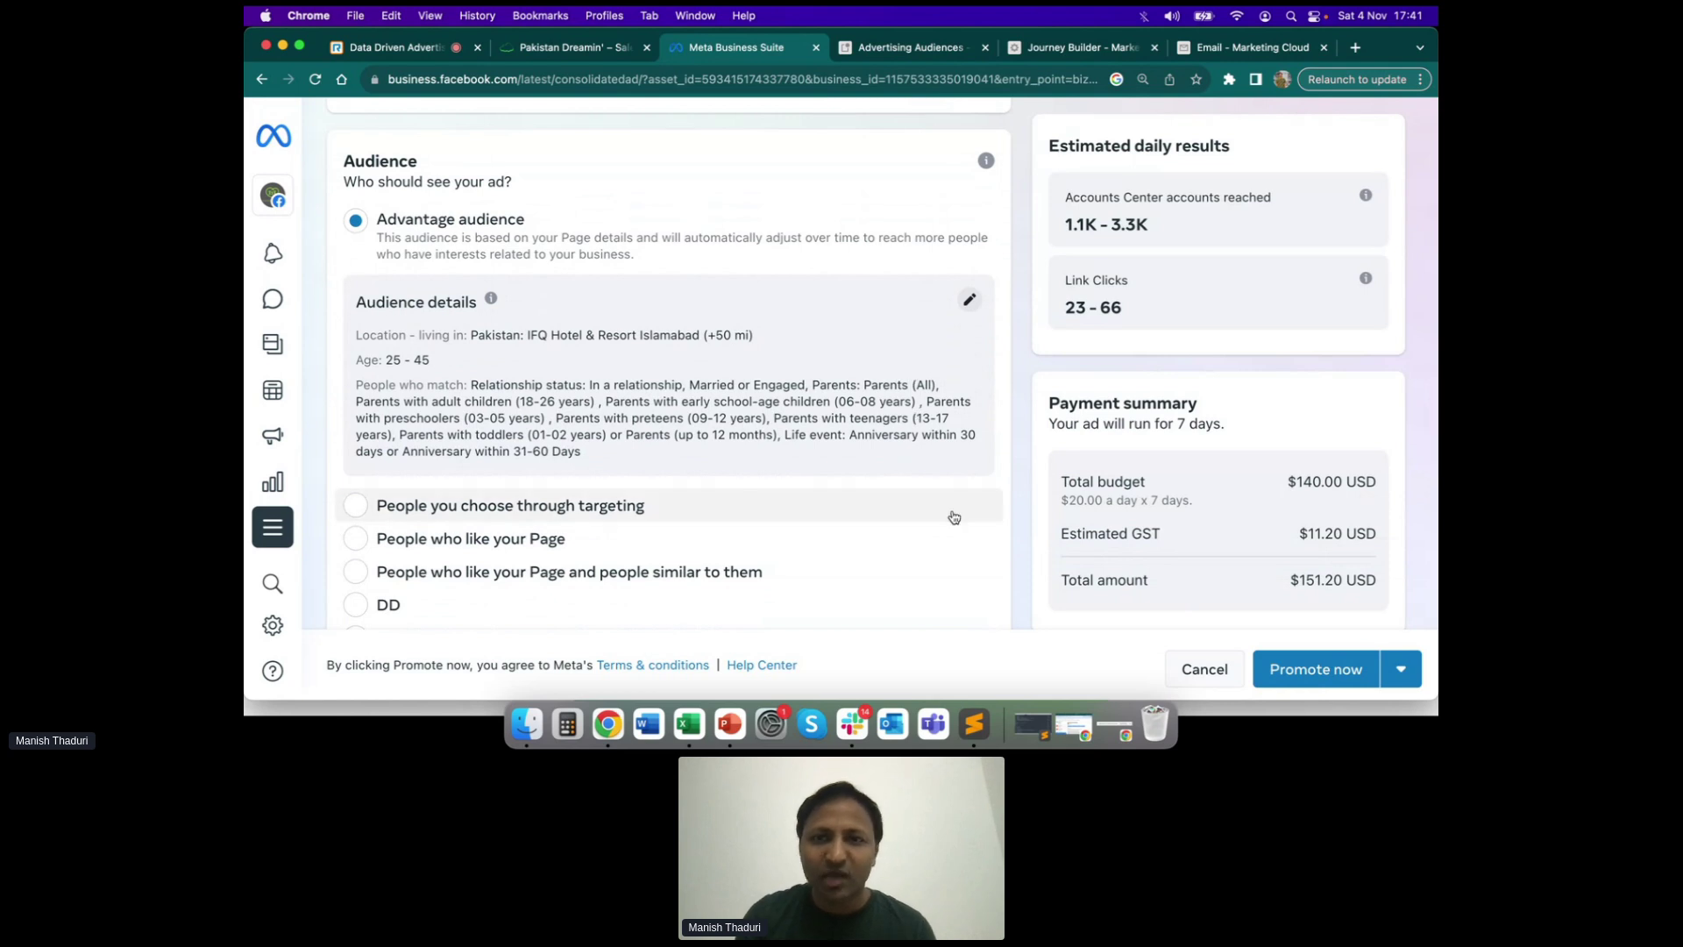
pyautogui.scroll(-4, 1017, 516)
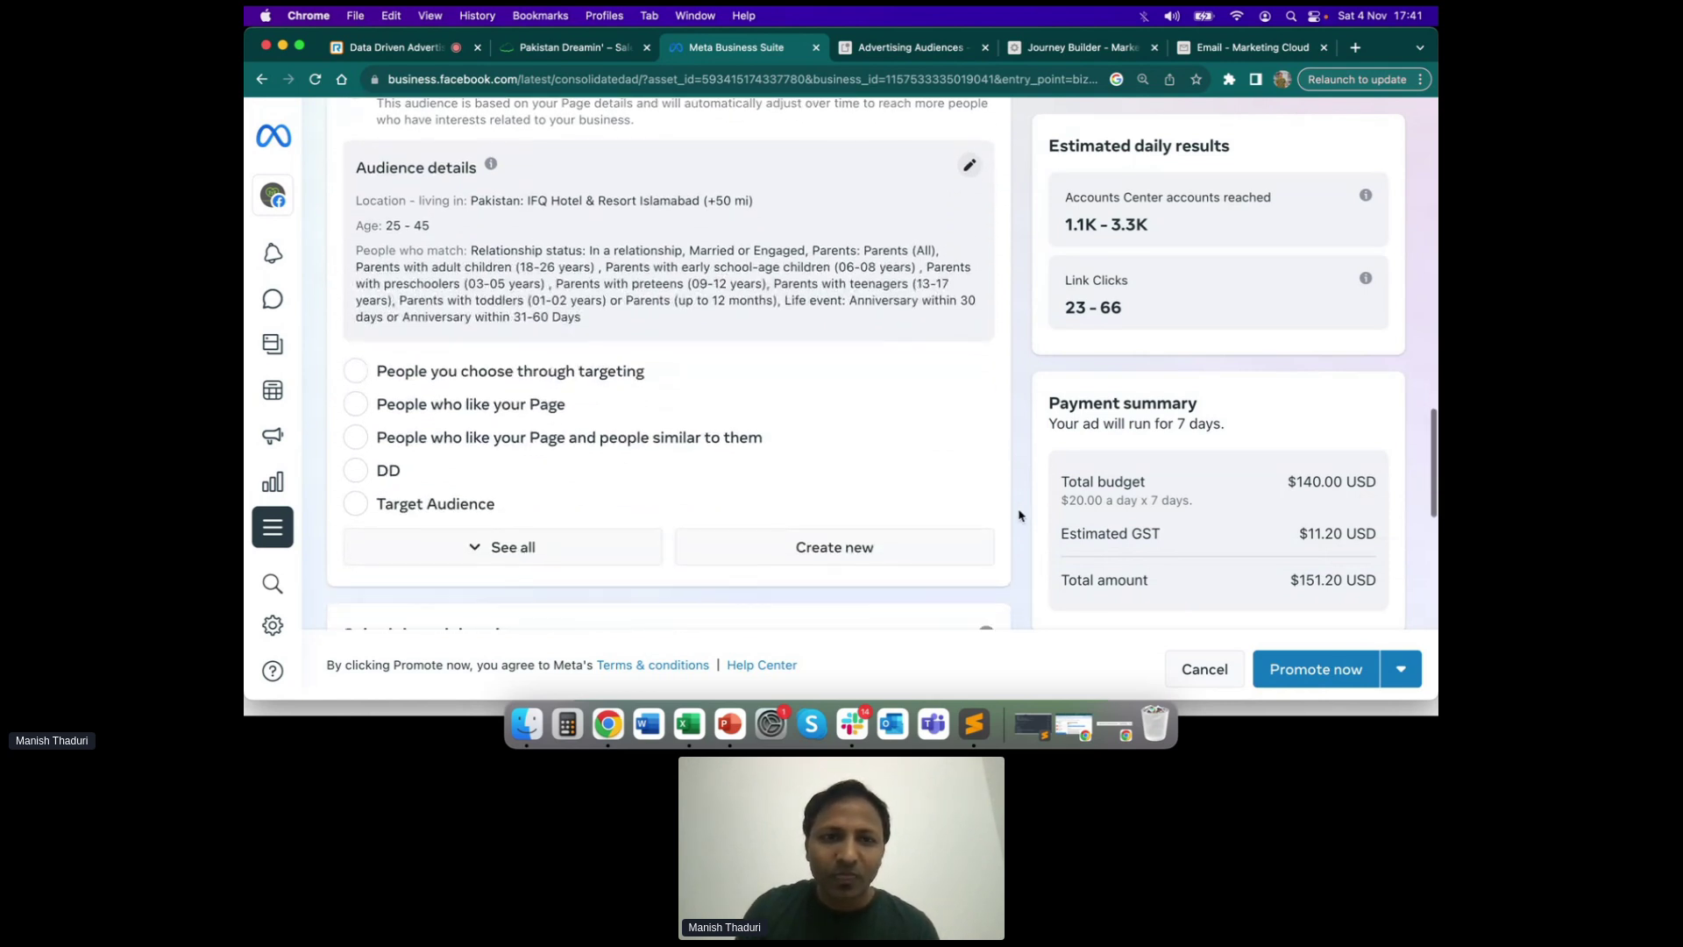
# Set the ad's duration to 5 days in the schedule
pyautogui.scroll(-8, 1020, 516)
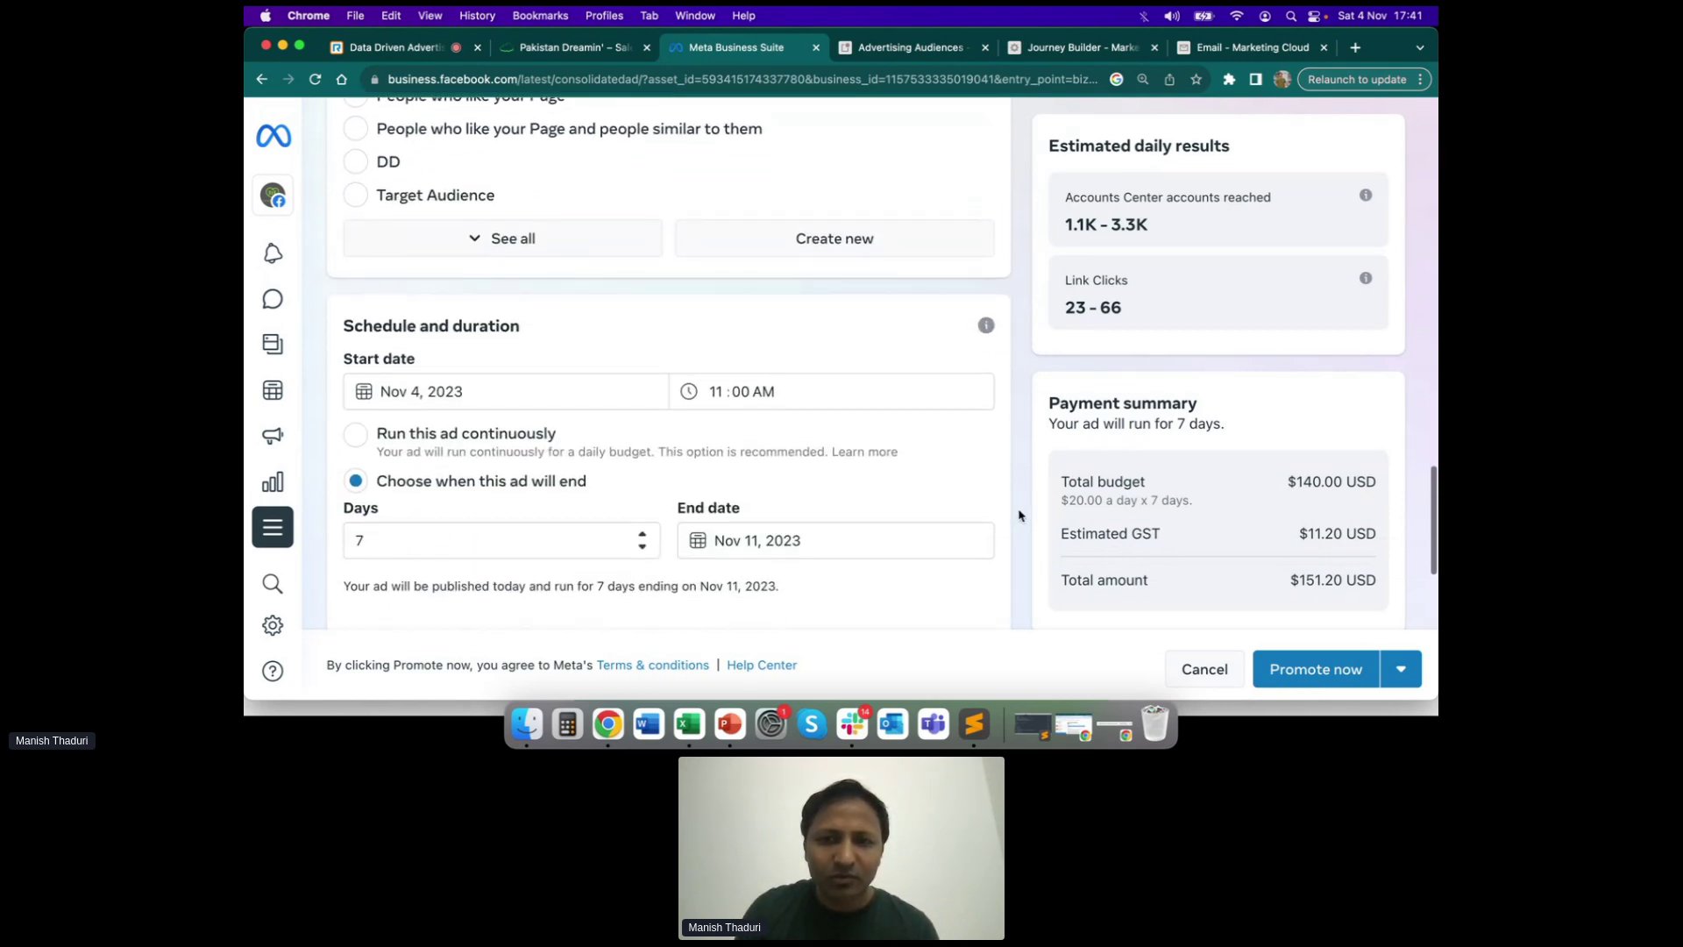
pyautogui.scroll(-1, 1017, 515)
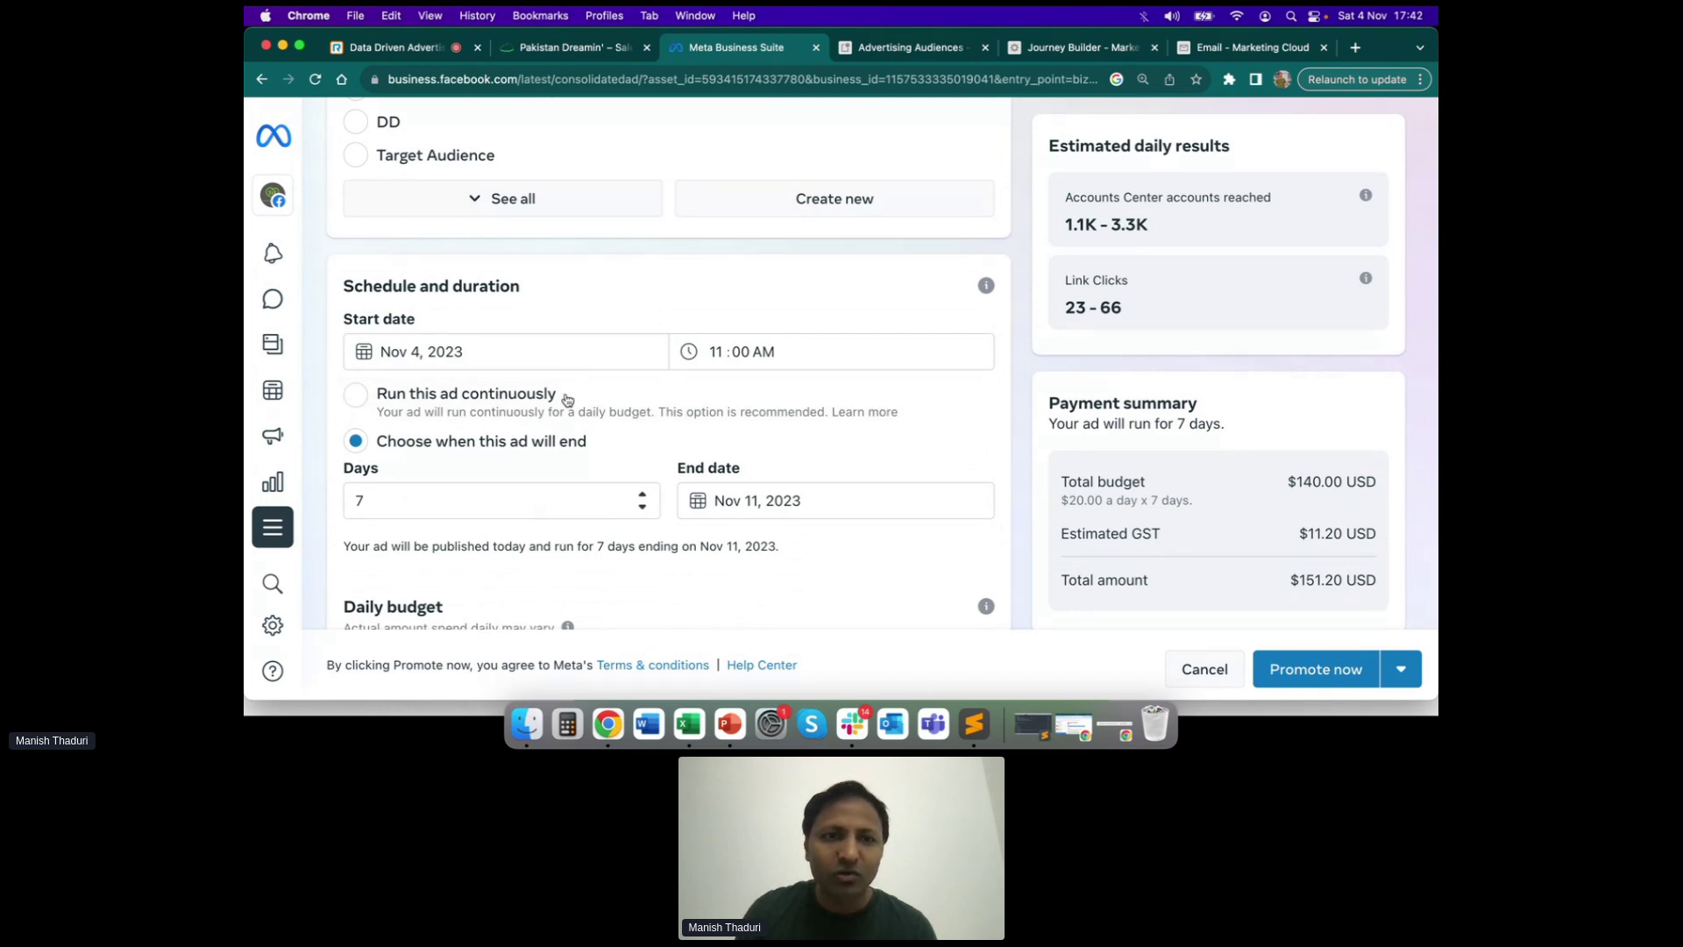
pyautogui.click(441, 497)
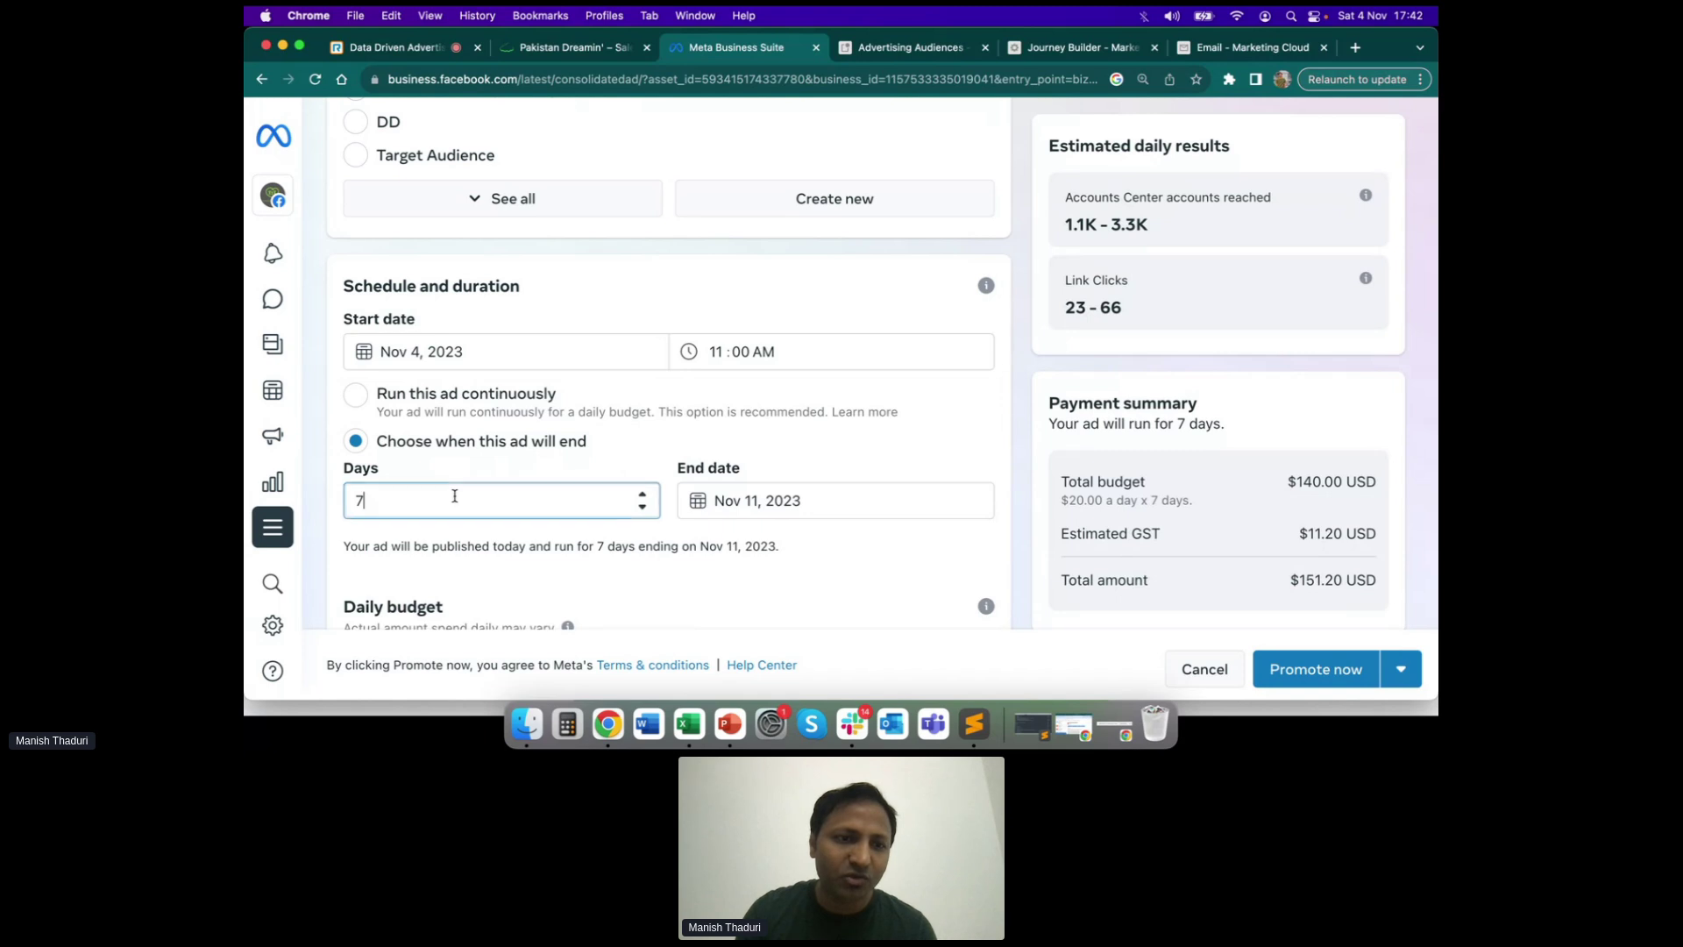
pyautogui.press('BackSpace')
pyautogui.write('5')
pyautogui.scroll(-5, 456, 502)
pyautogui.scroll(5, 456, 501)
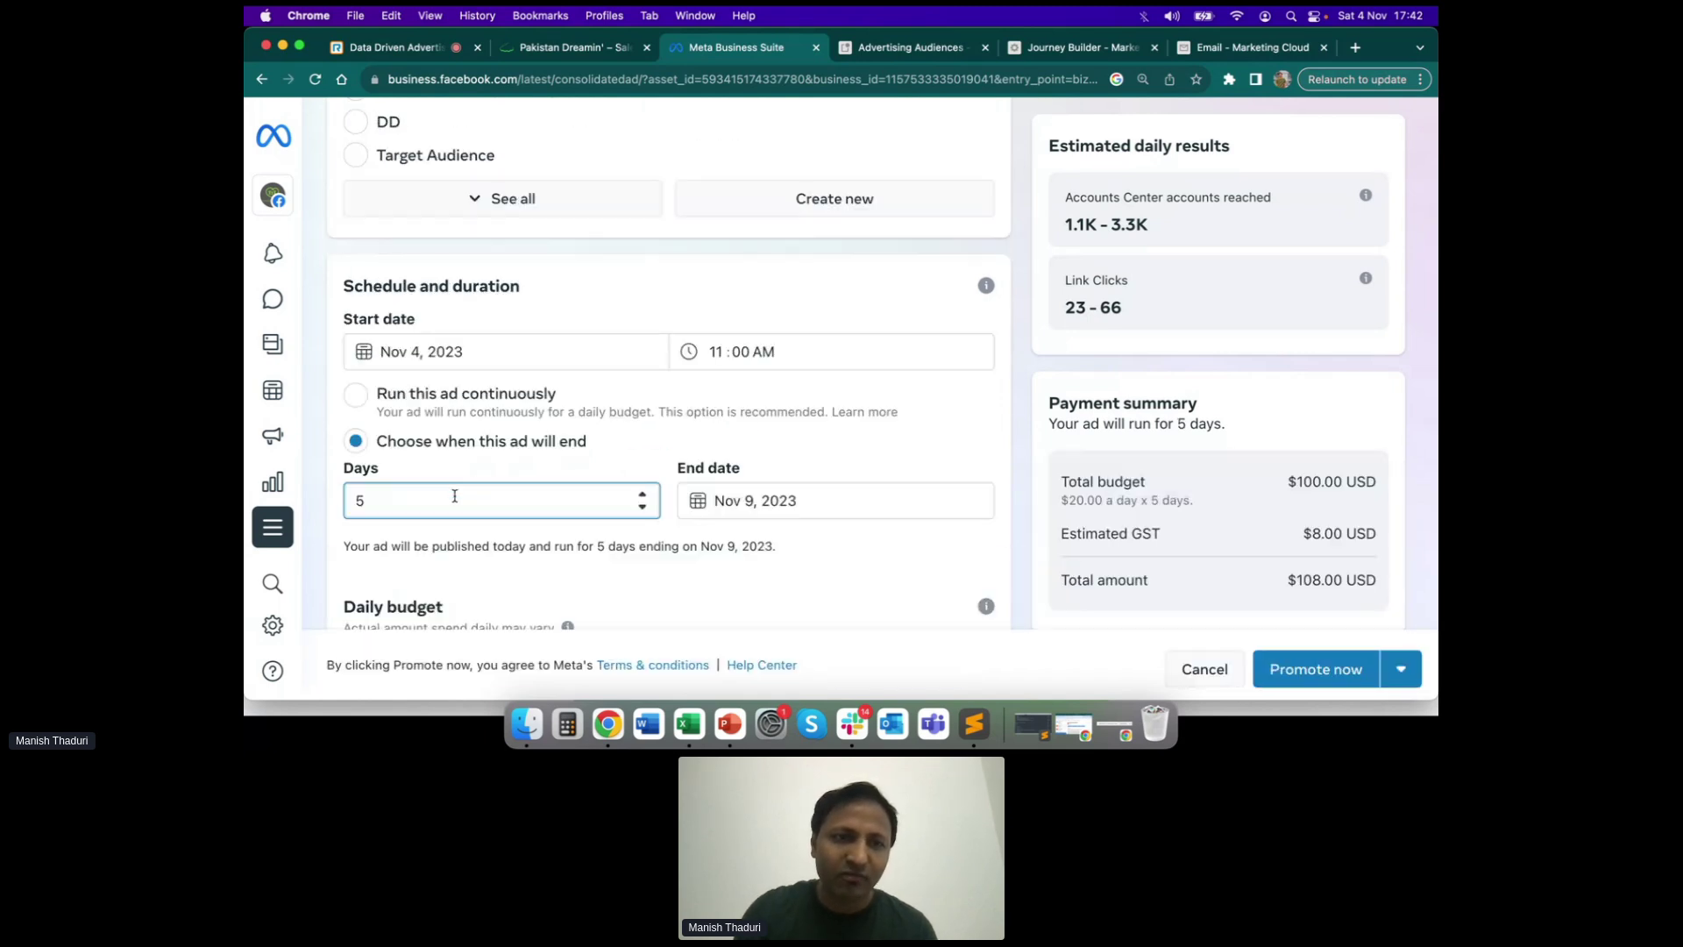
pyautogui.click(1020, 542)
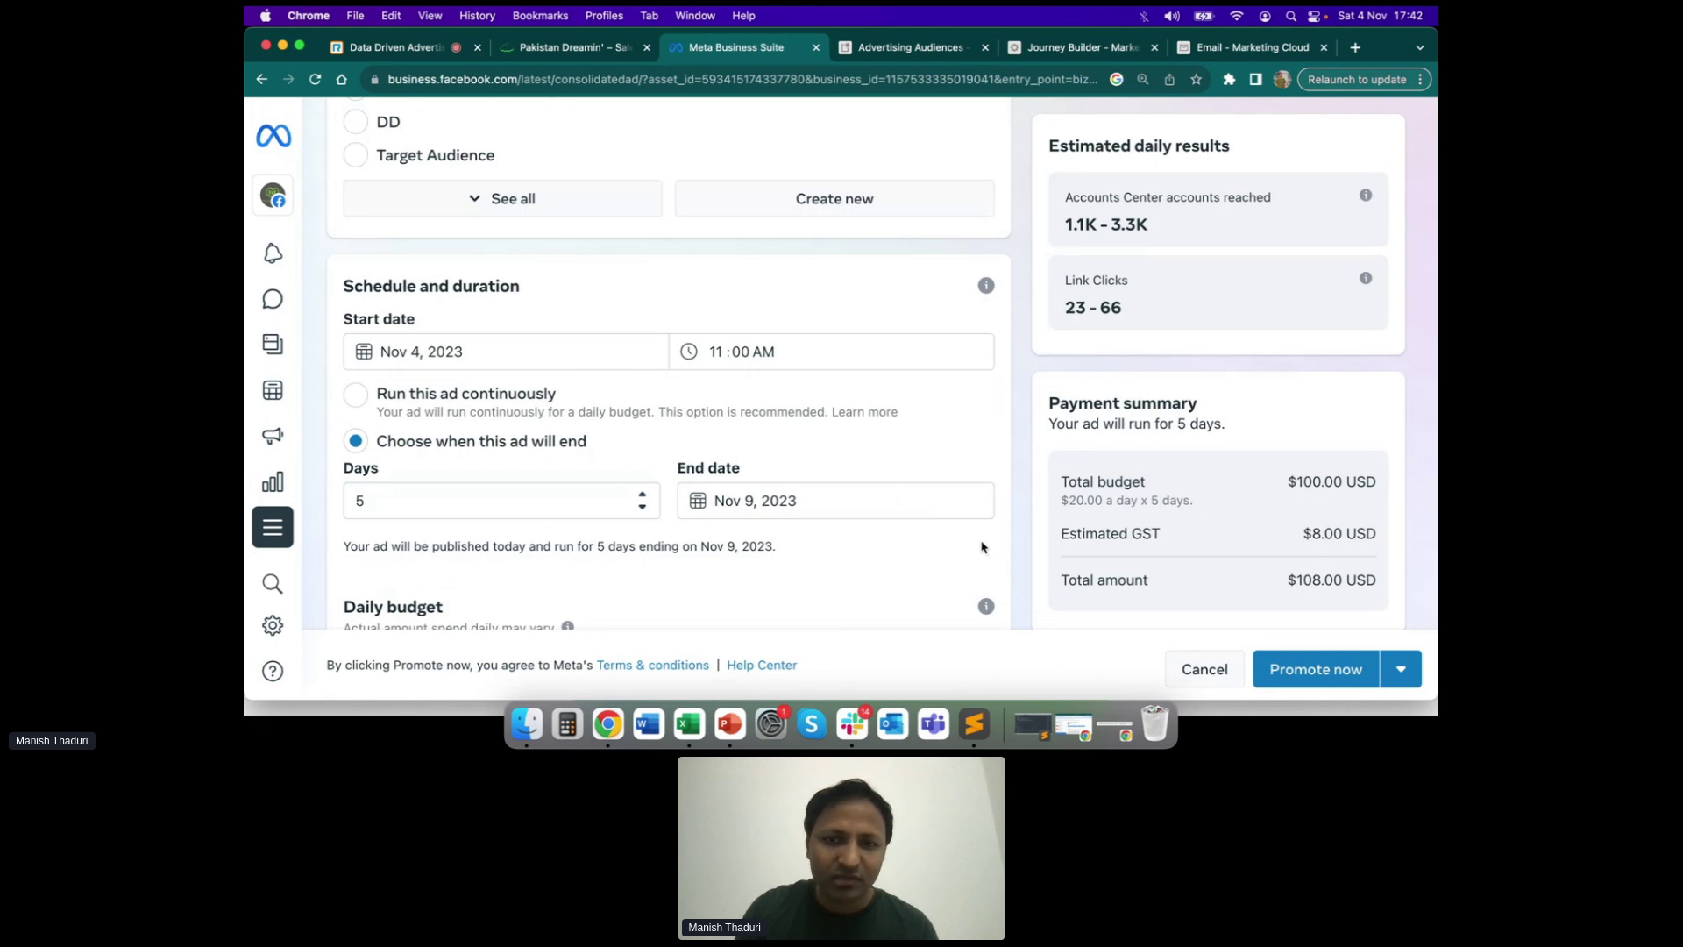
# Try daily budgets of $9, $10, $18, $20 and $200 to compare the estimated daily results and costs
pyautogui.scroll(-2, 1030, 544)
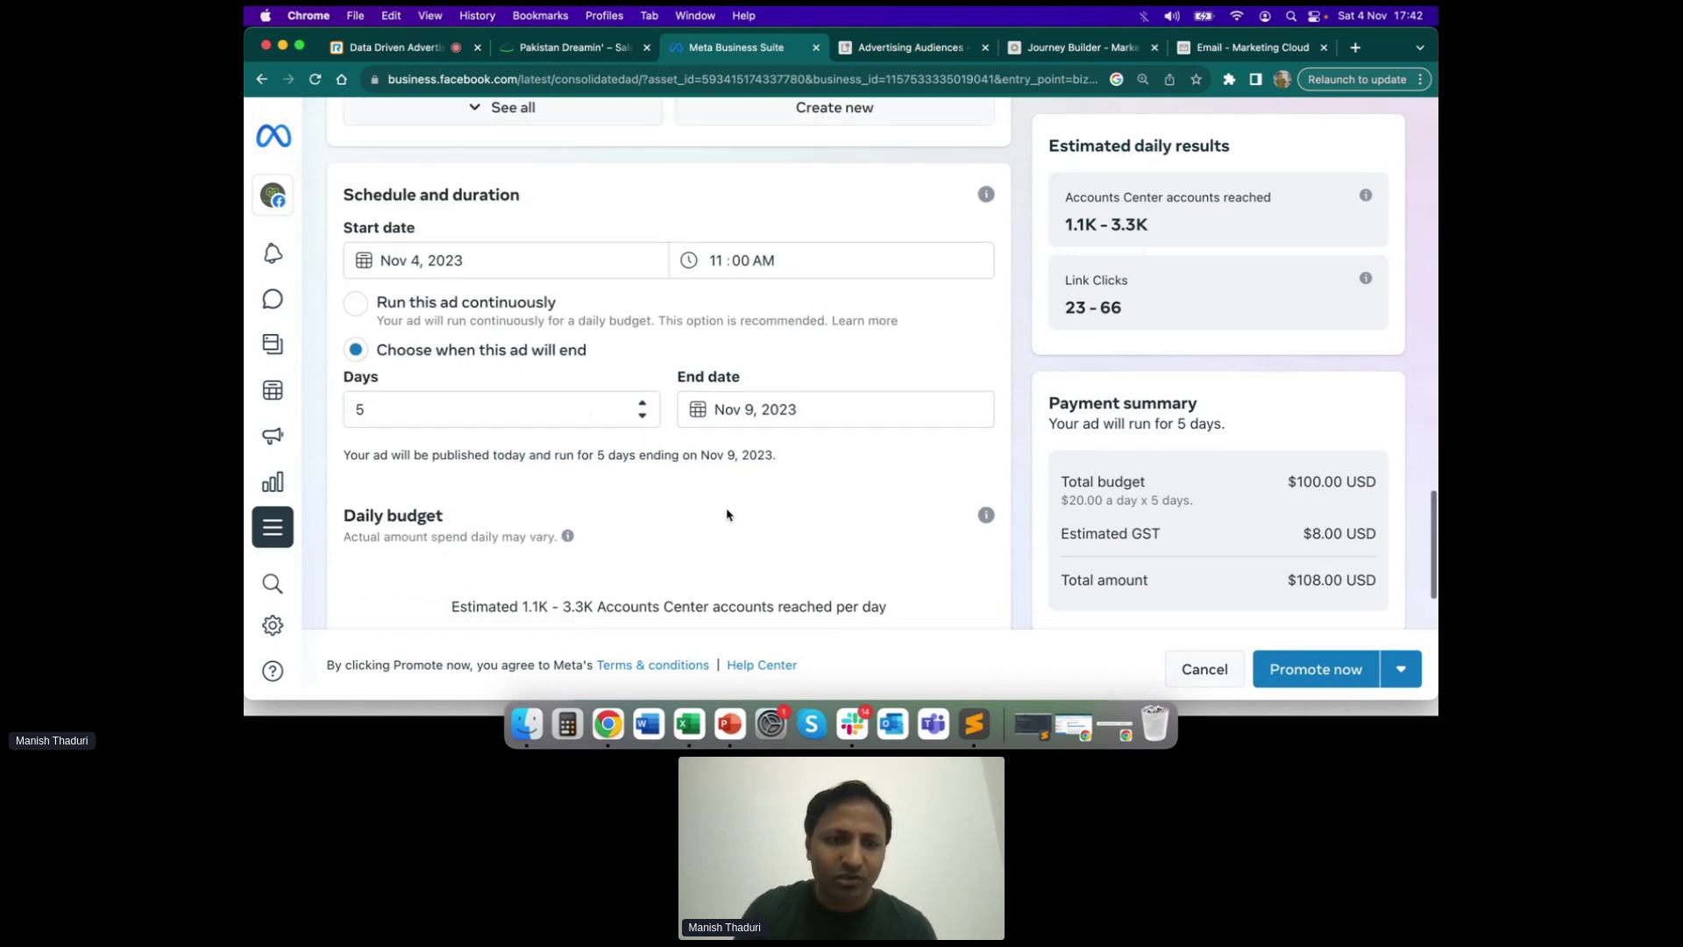
pyautogui.scroll(-6, 725, 515)
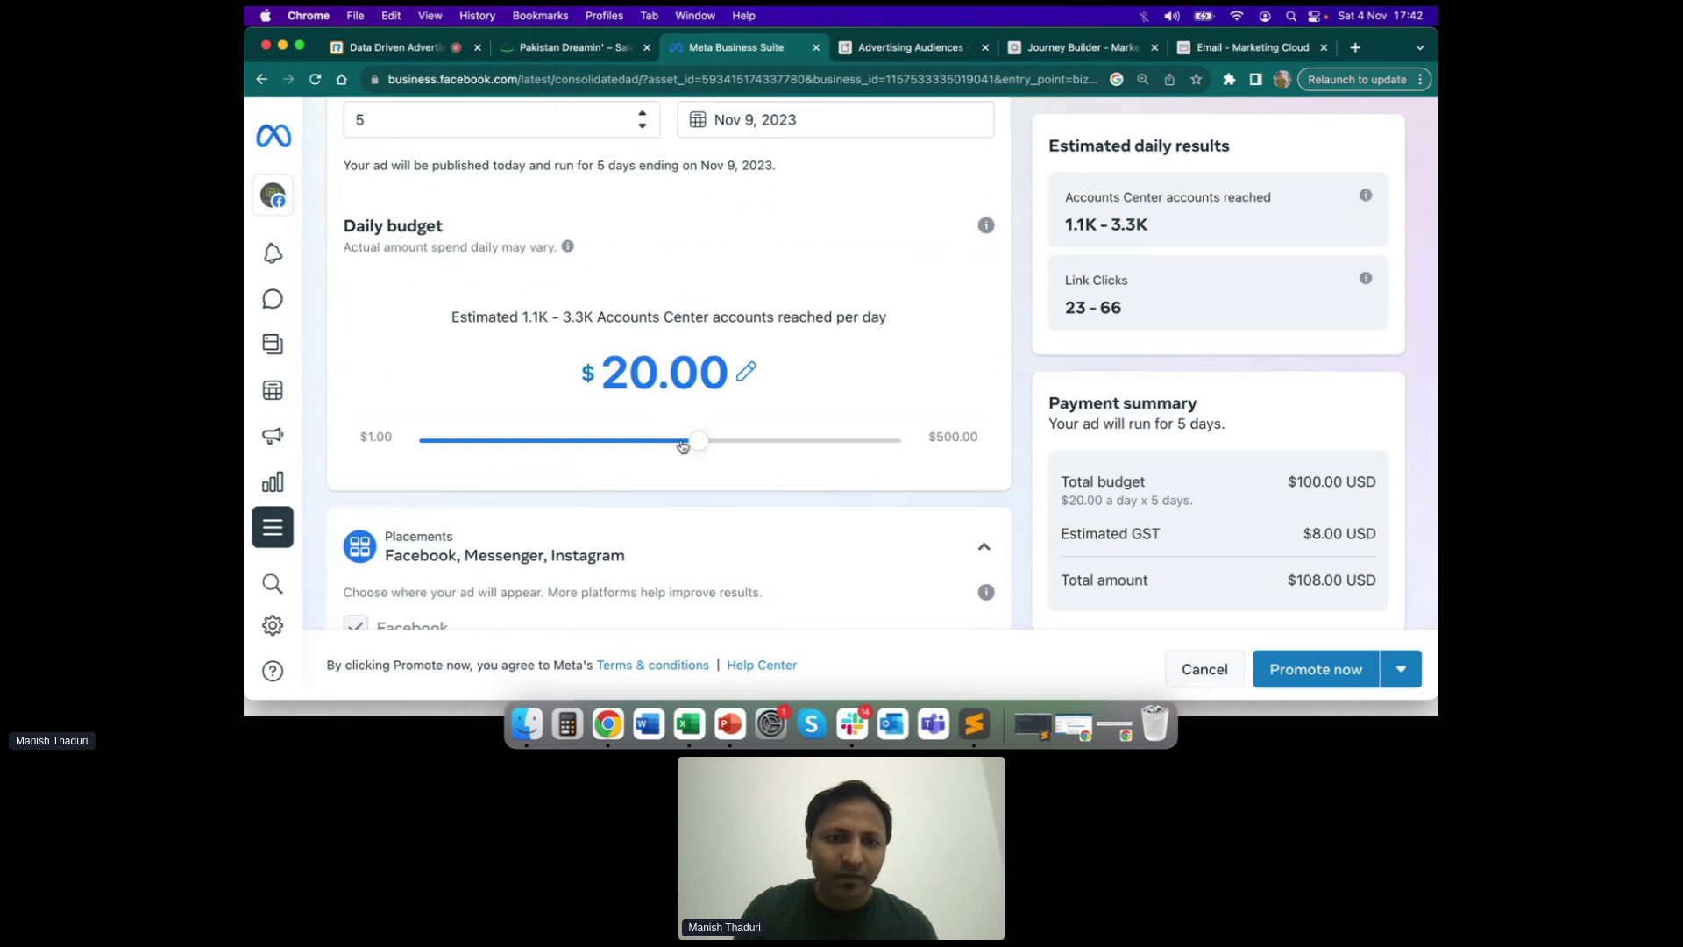
pyautogui.moveTo(697, 441); pyautogui.dragTo(605, 445)
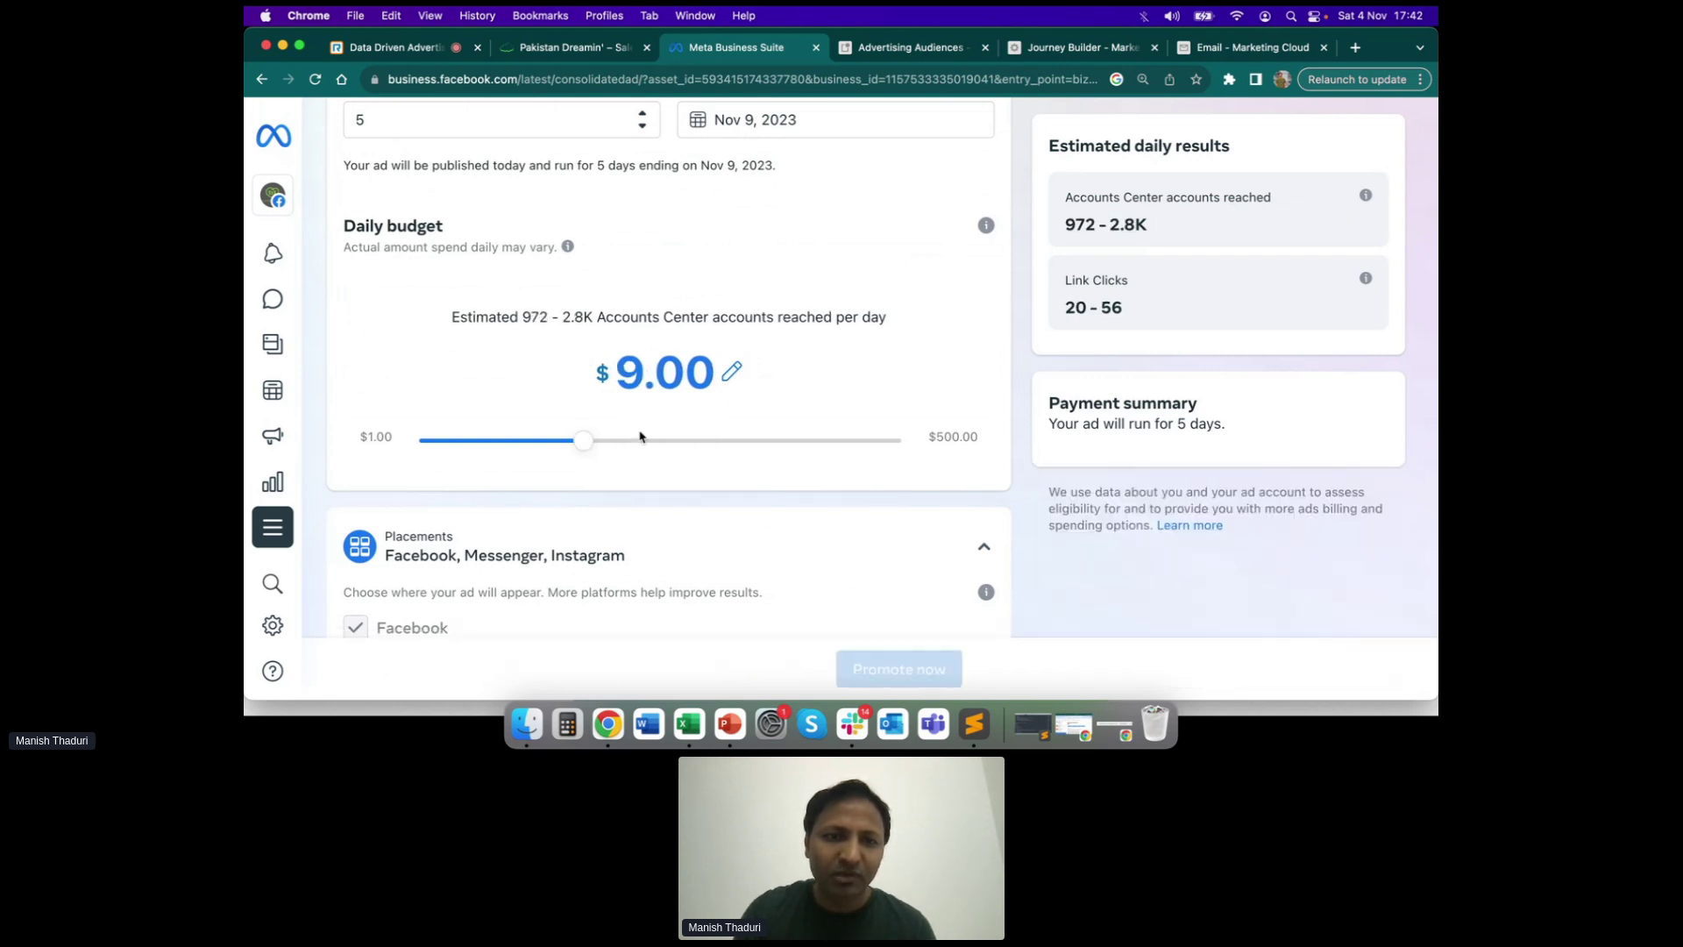
pyautogui.moveTo(589, 448); pyautogui.dragTo(595, 449)
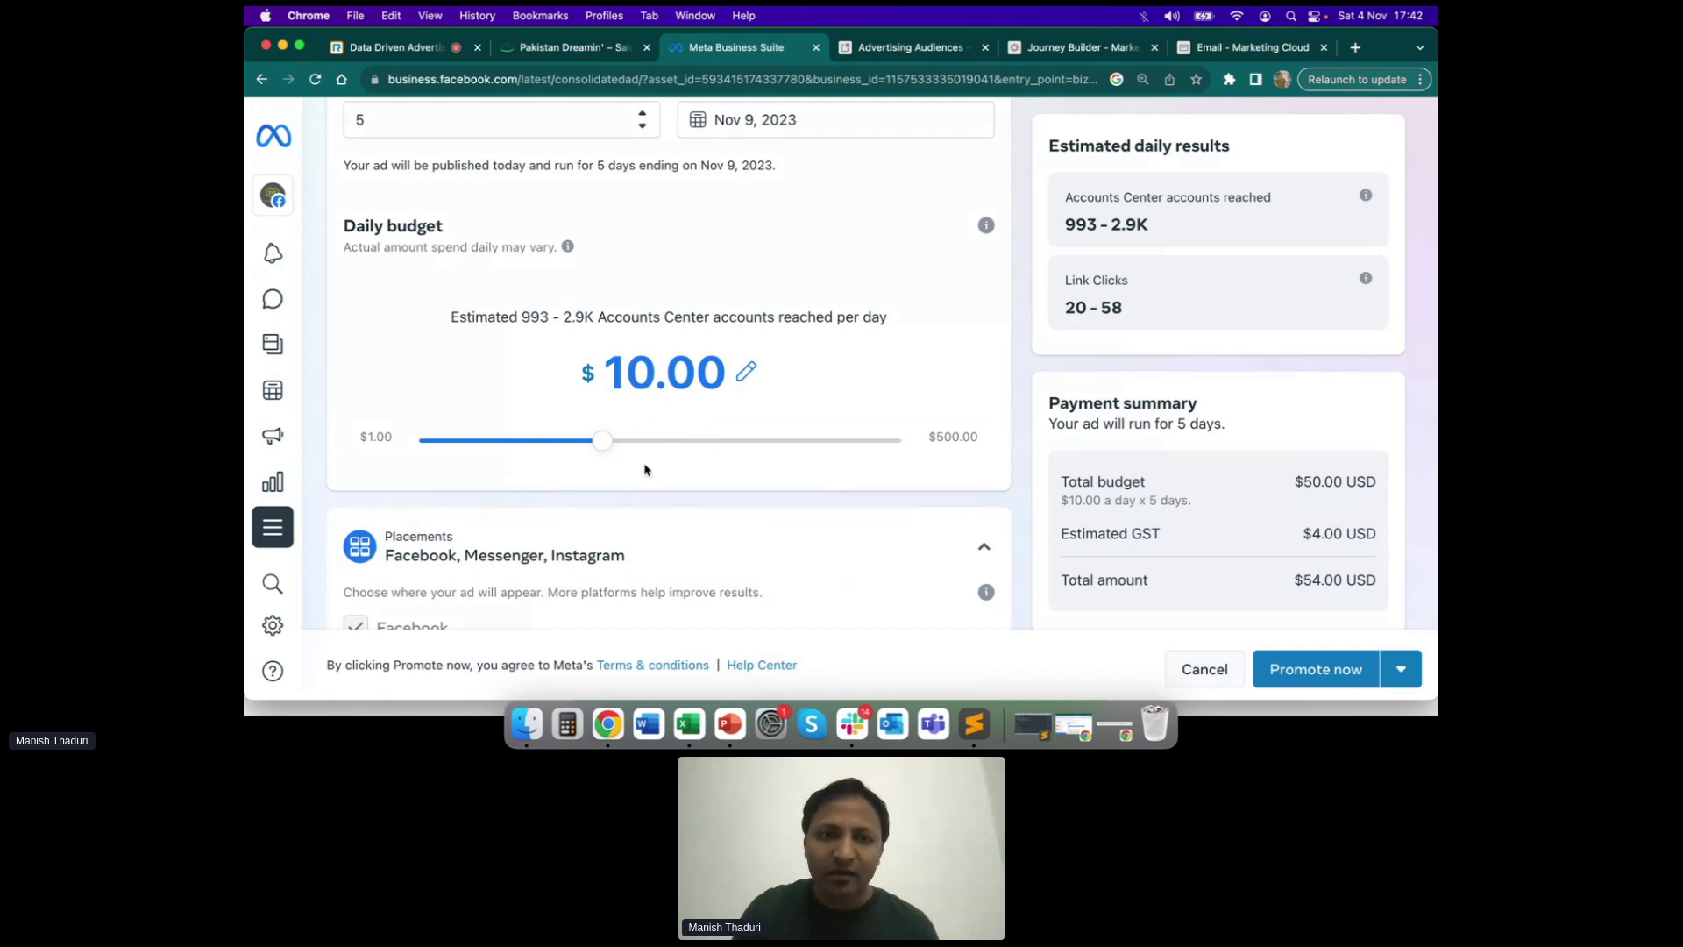
pyautogui.moveTo(605, 447); pyautogui.dragTo(700, 449)
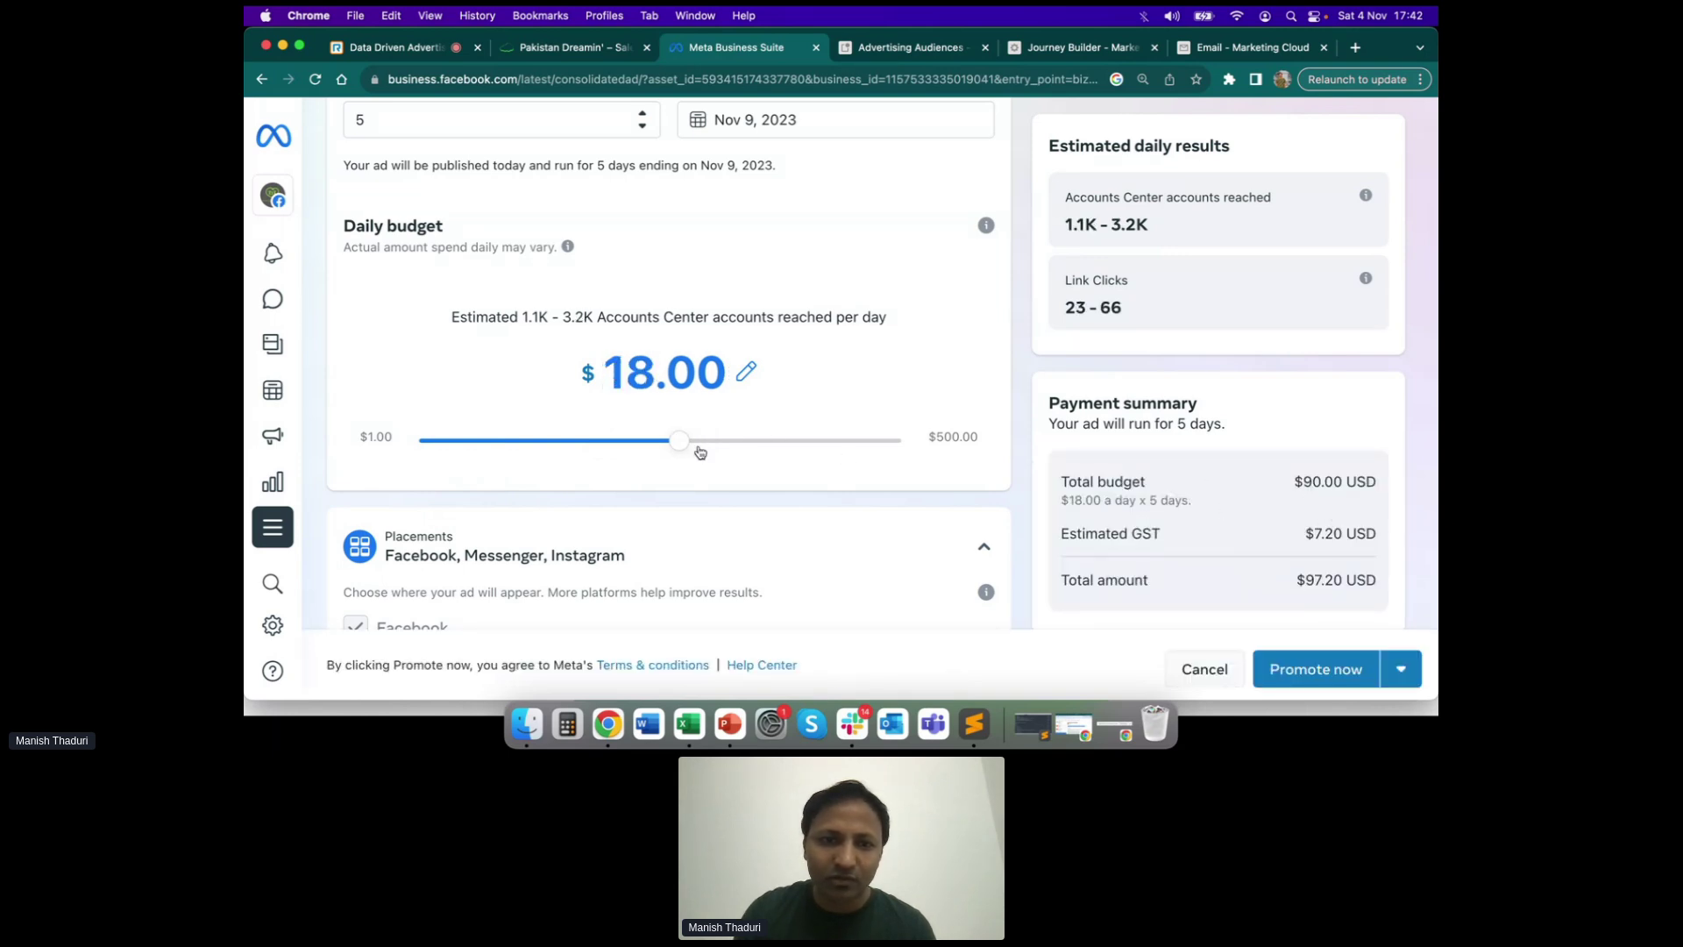
pyautogui.moveTo(690, 449); pyautogui.dragTo(700, 449)
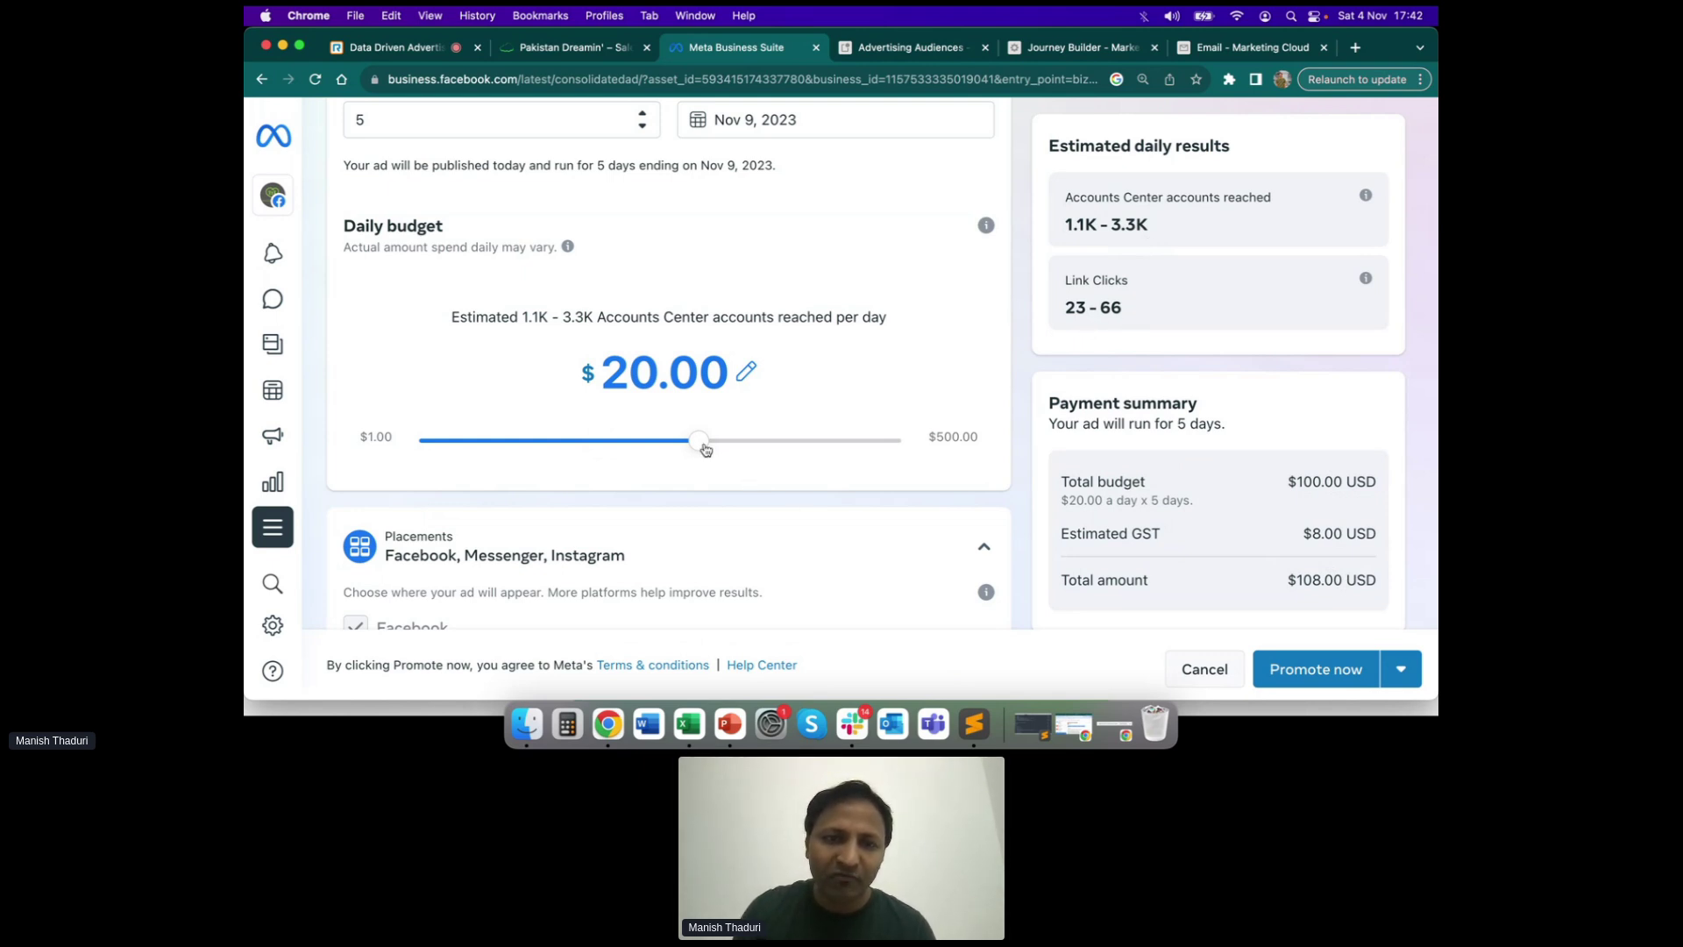
pyautogui.moveTo(701, 443); pyautogui.dragTo(717, 443)
pyautogui.moveTo(878, 448); pyautogui.dragTo(906, 447)
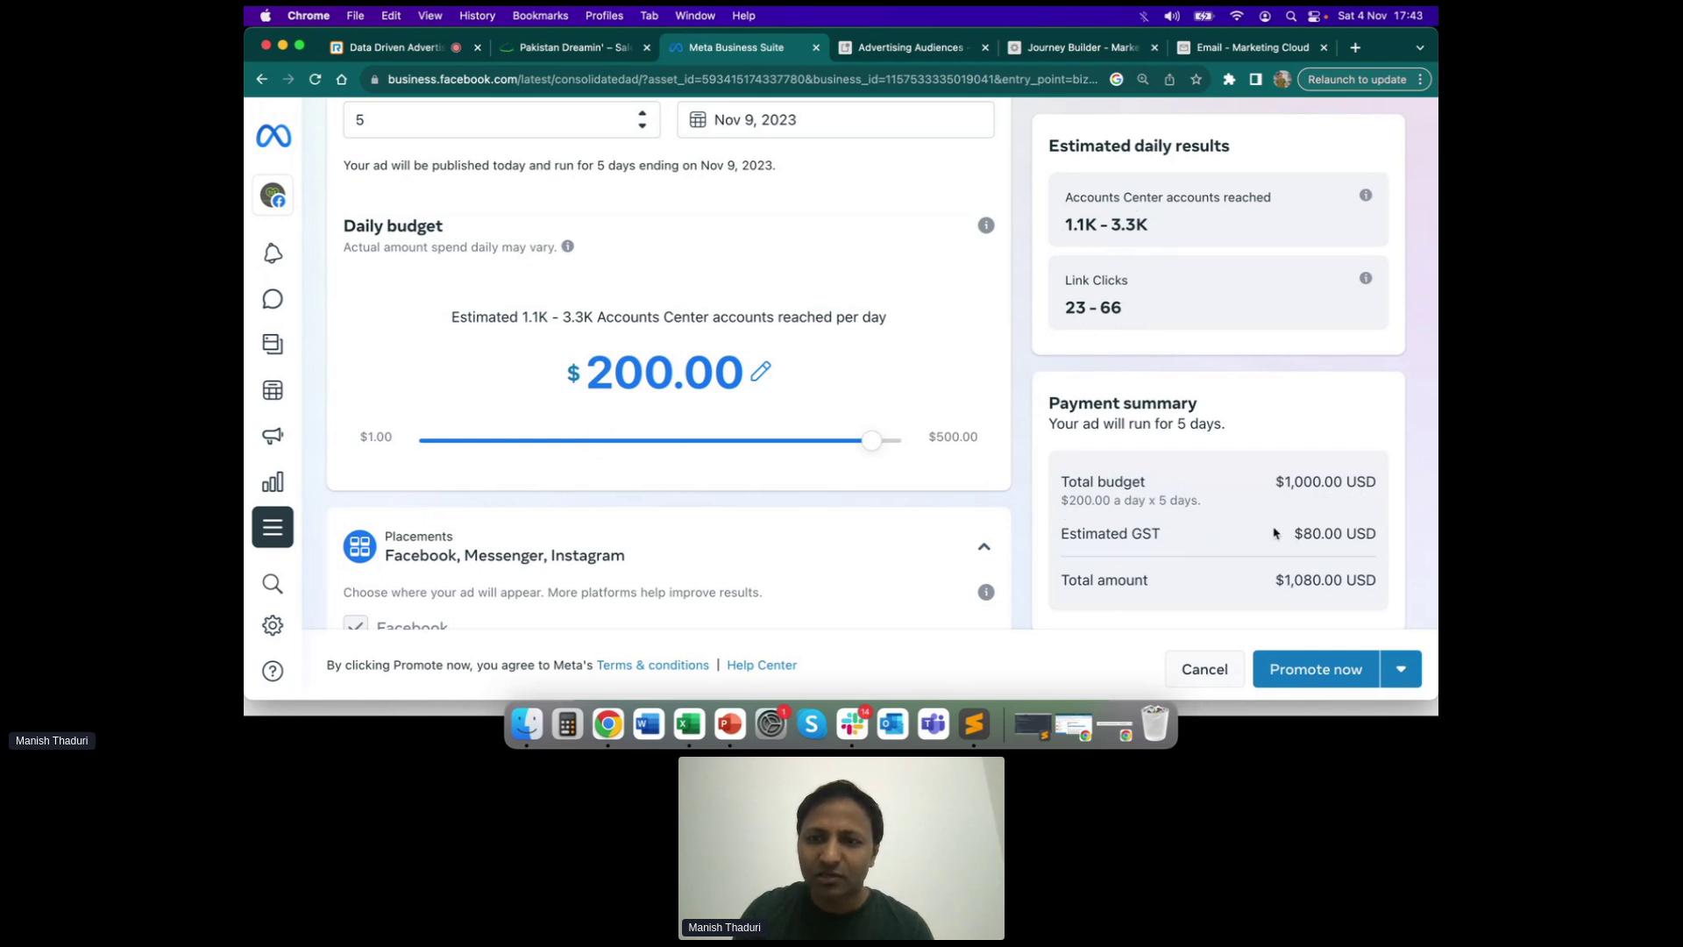
# Set the daily budget to $35 and look back over the schedule and audience sections
pyautogui.moveTo(876, 446); pyautogui.dragTo(755, 446)
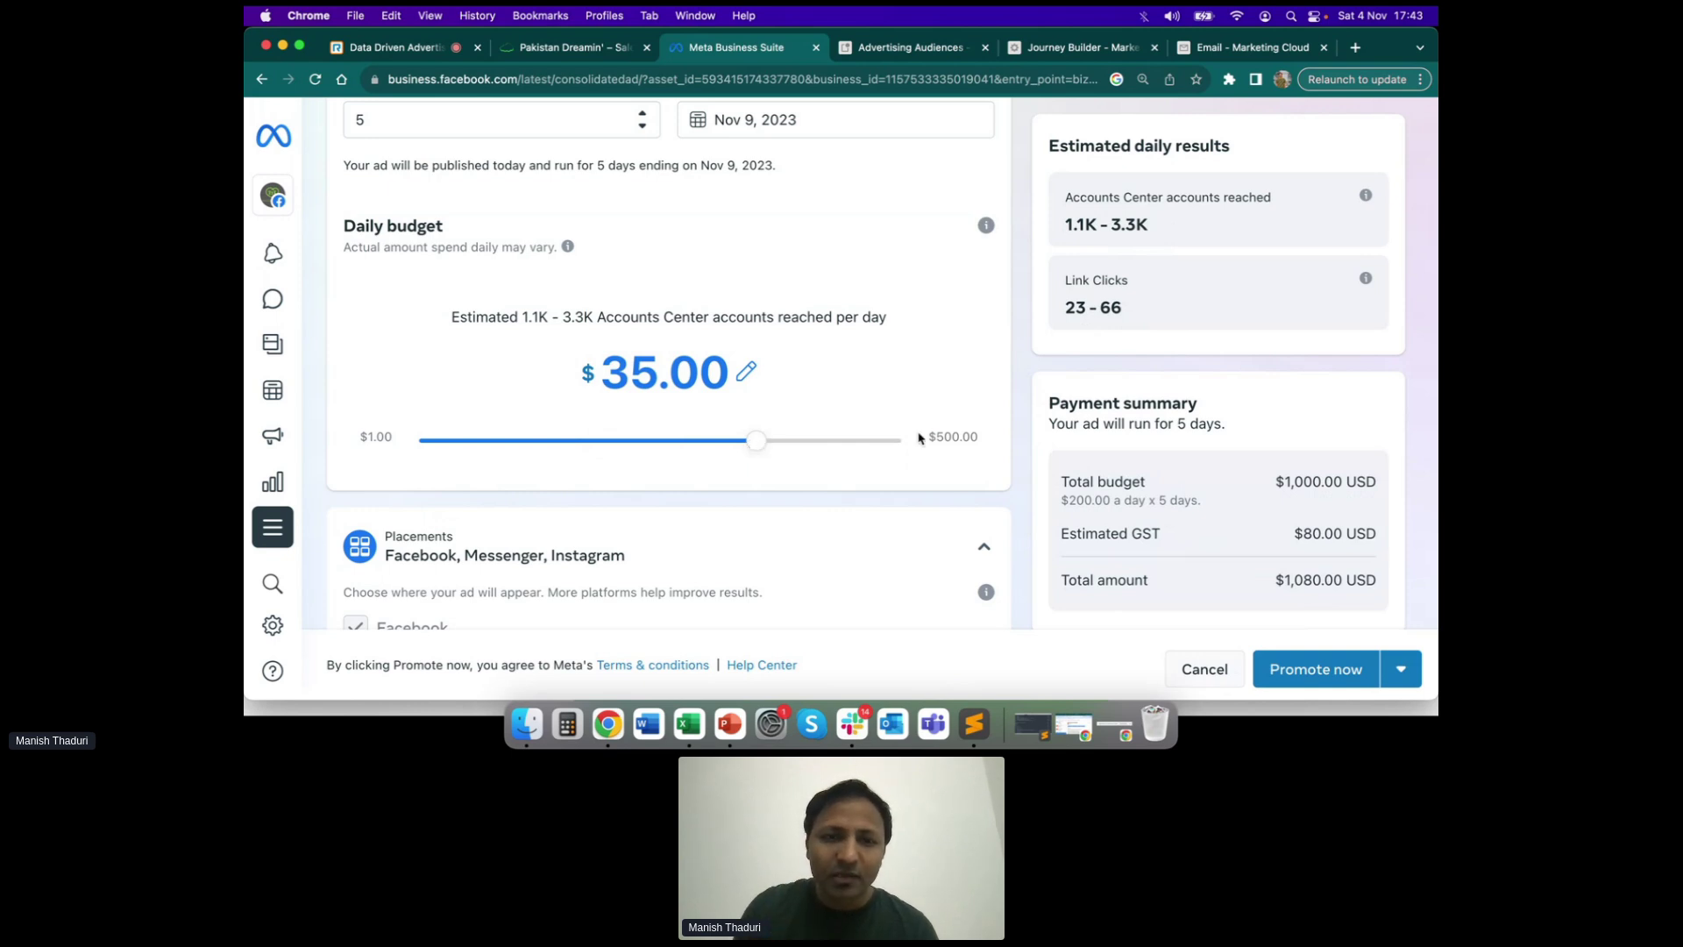
pyautogui.scroll(-1, 920, 438)
pyautogui.scroll(1, 920, 438)
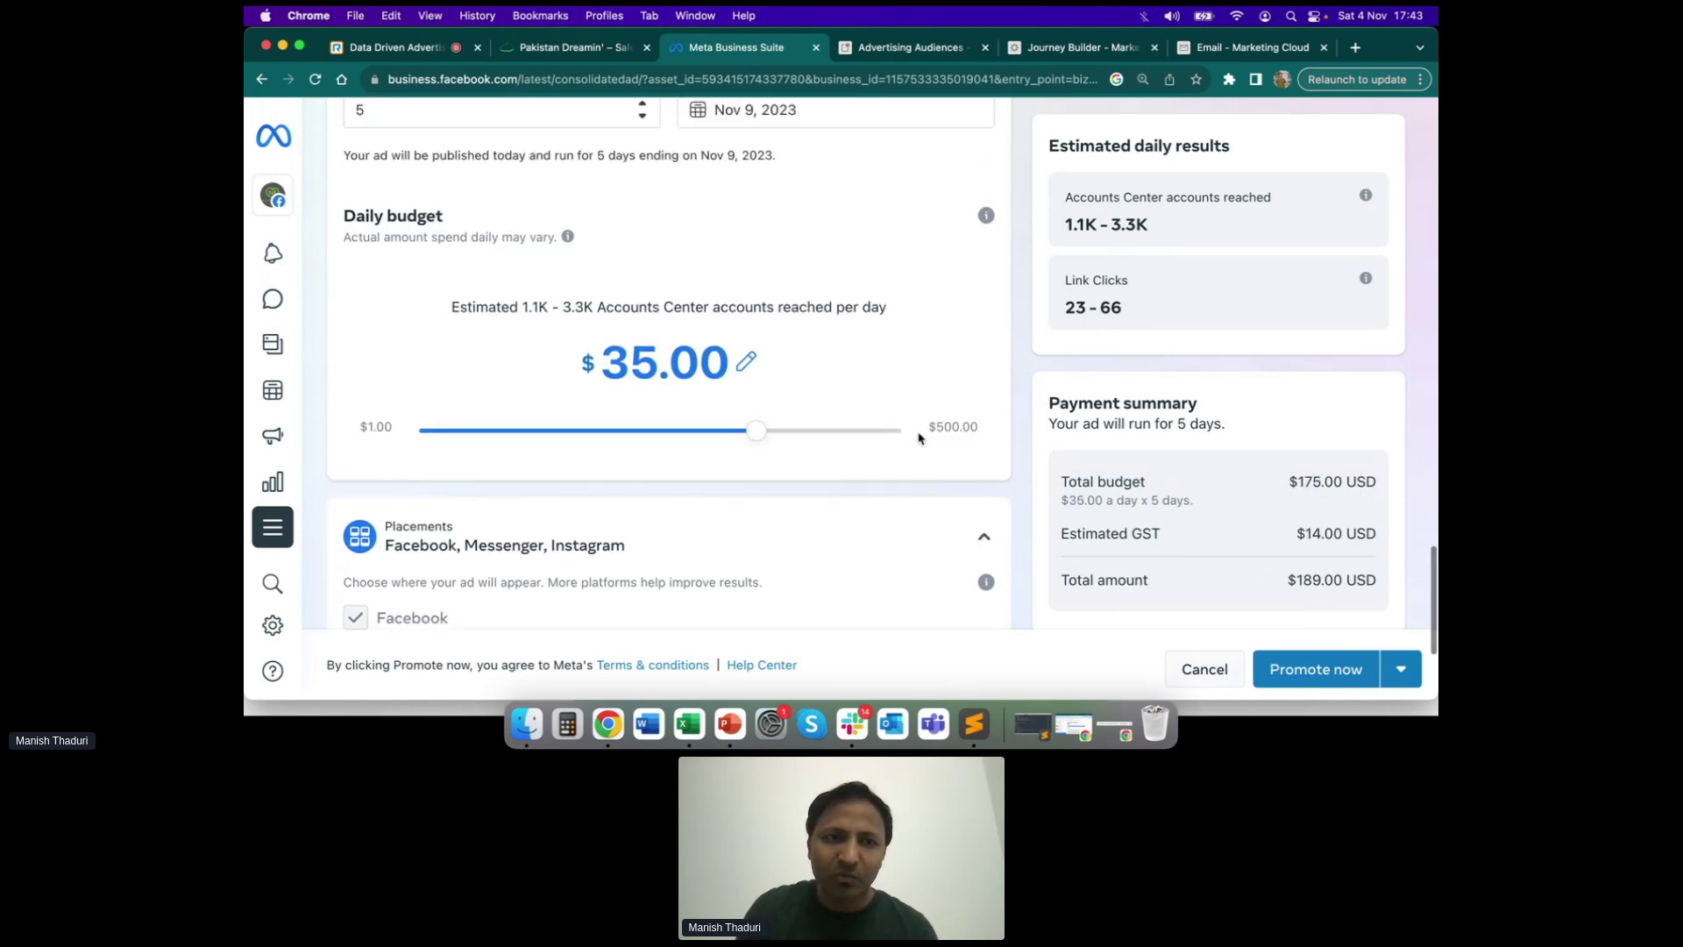
pyautogui.scroll(5, 919, 437)
pyautogui.scroll(1, 919, 437)
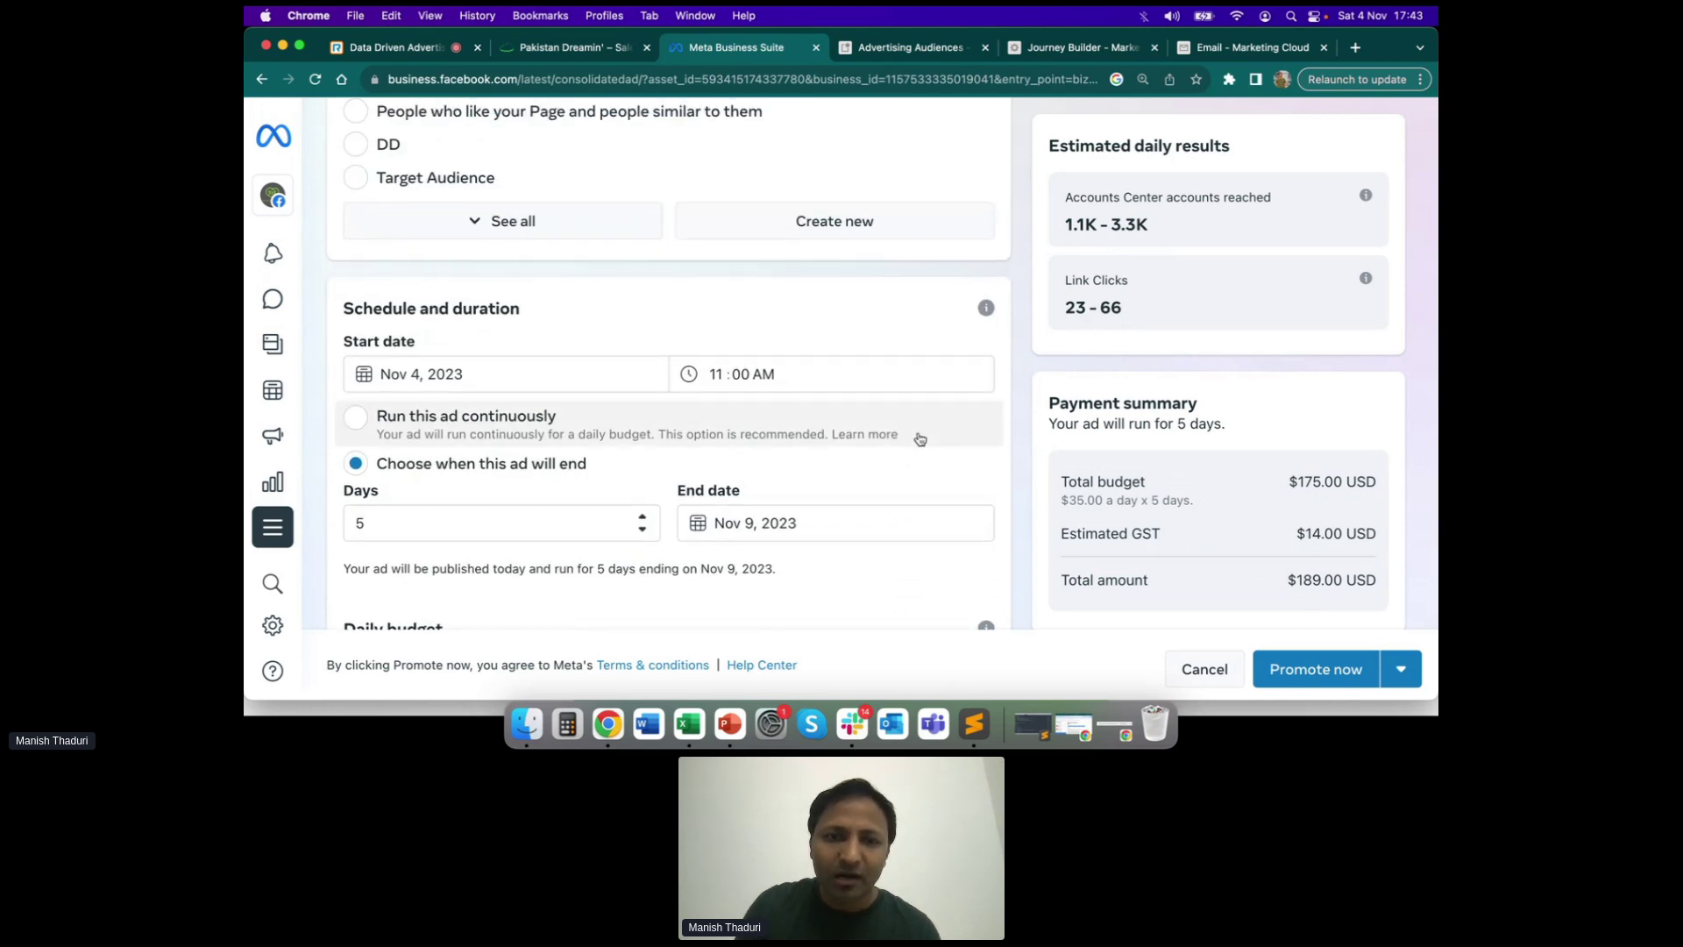
pyautogui.scroll(4, 920, 438)
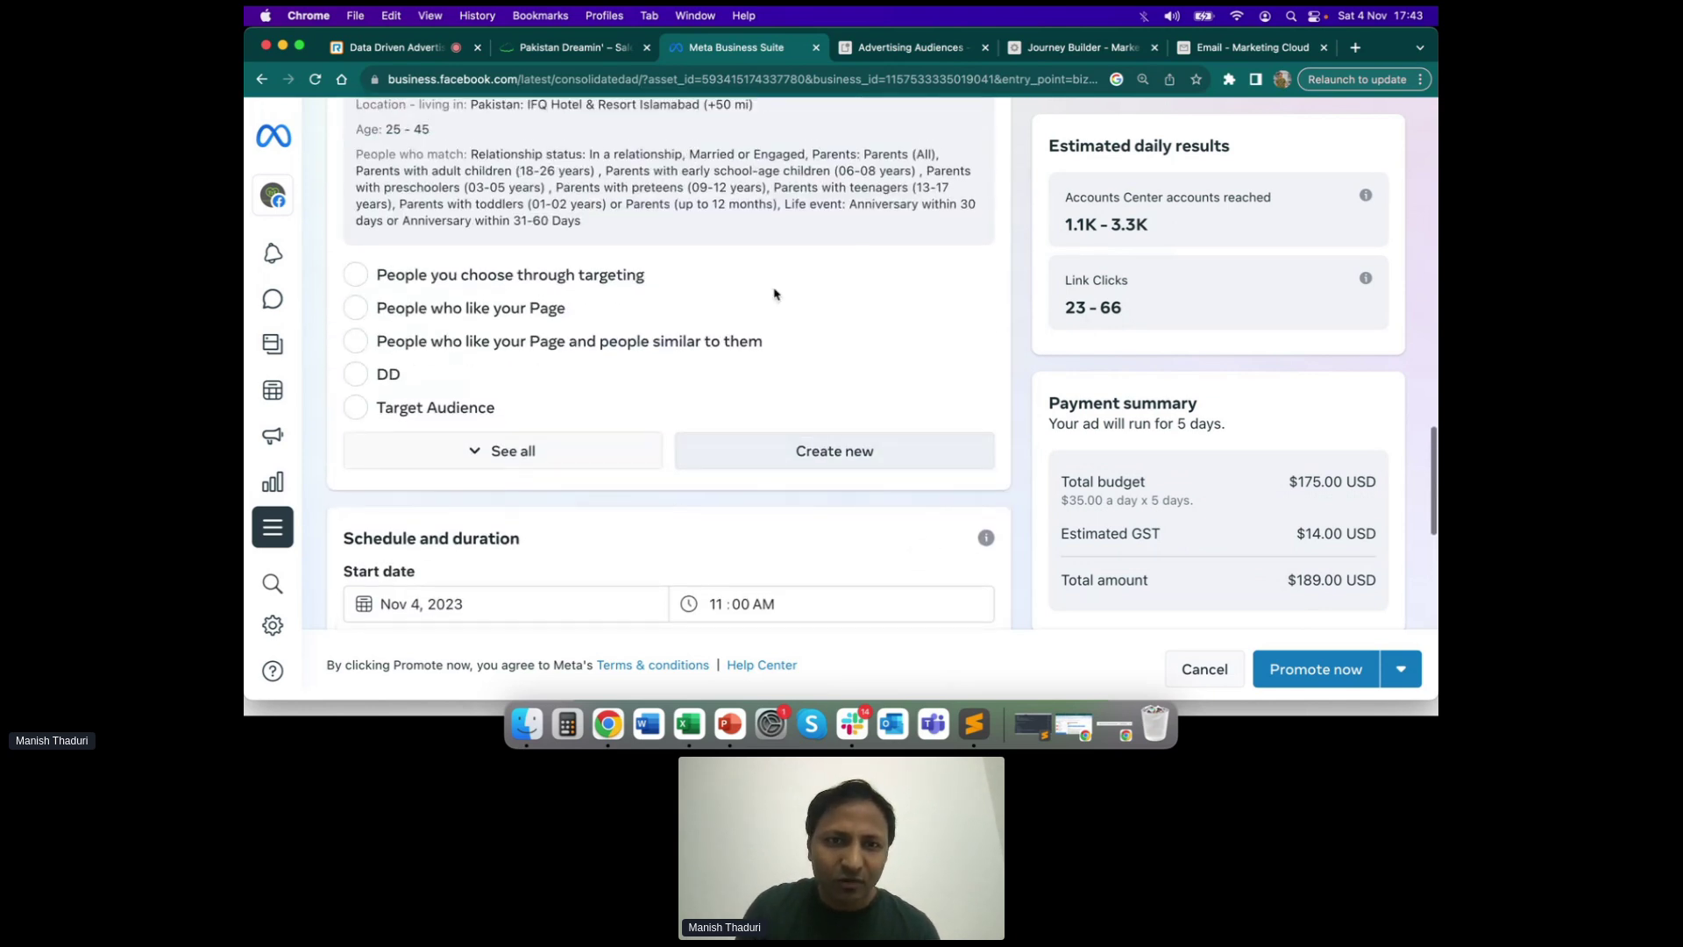
# Look back over the ad's schedule, audience, creative and goal sections, and switch to the PowerPoint slide show
pyautogui.scroll(-5, 774, 294)
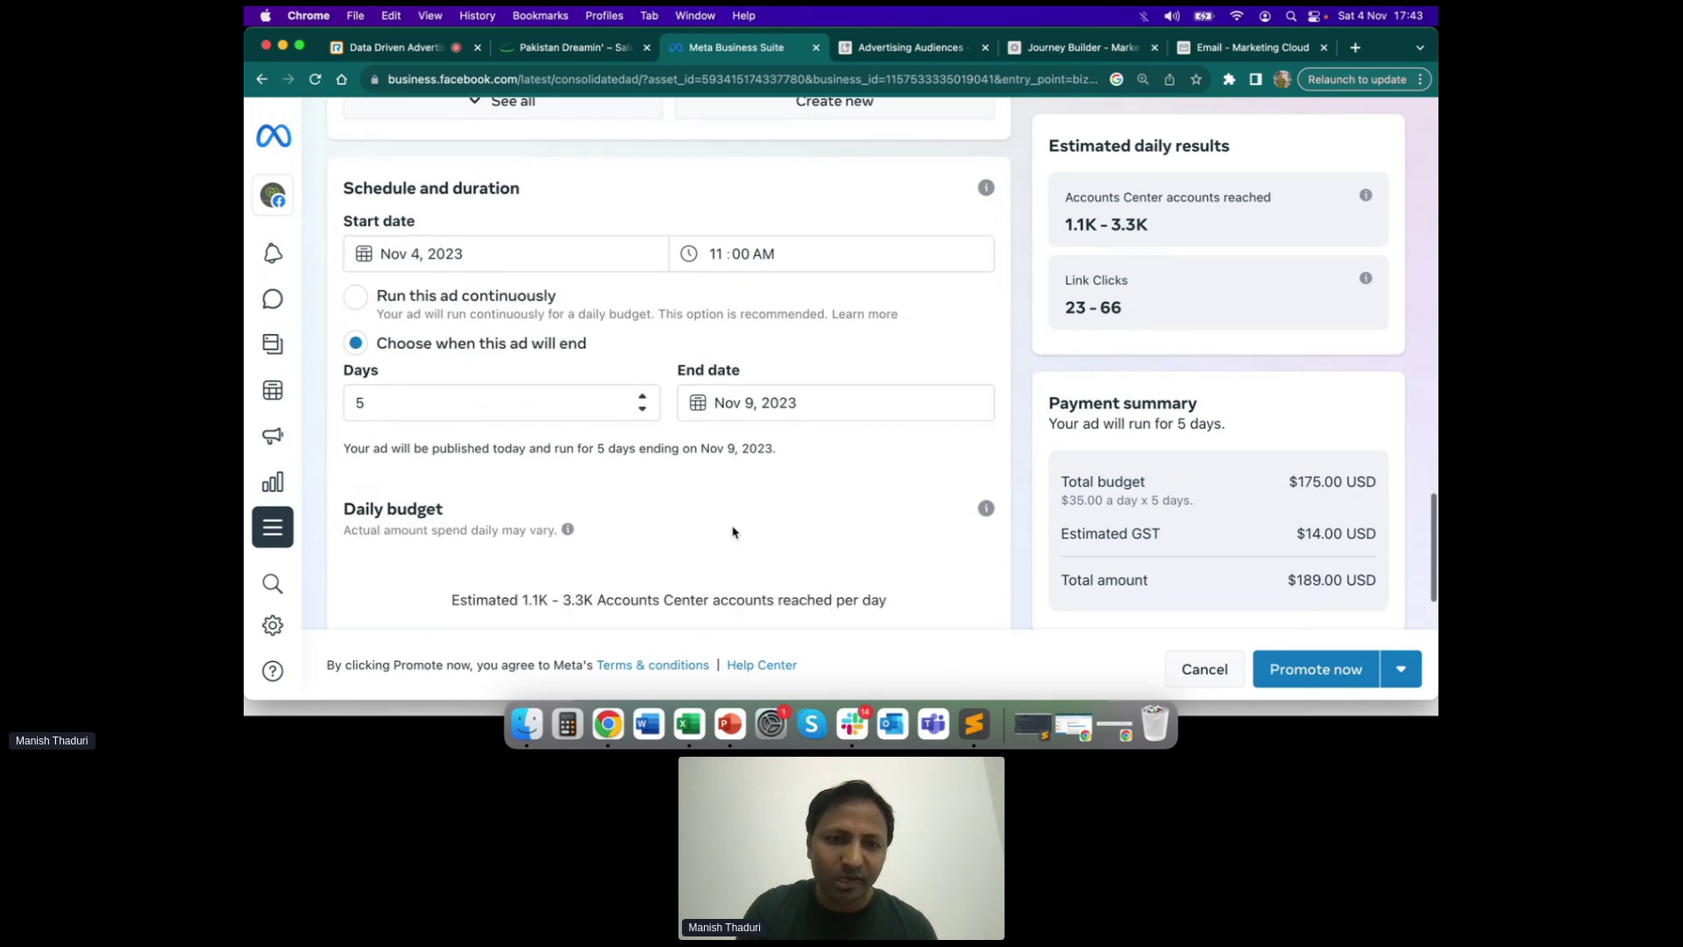
pyautogui.scroll(8, 1044, 518)
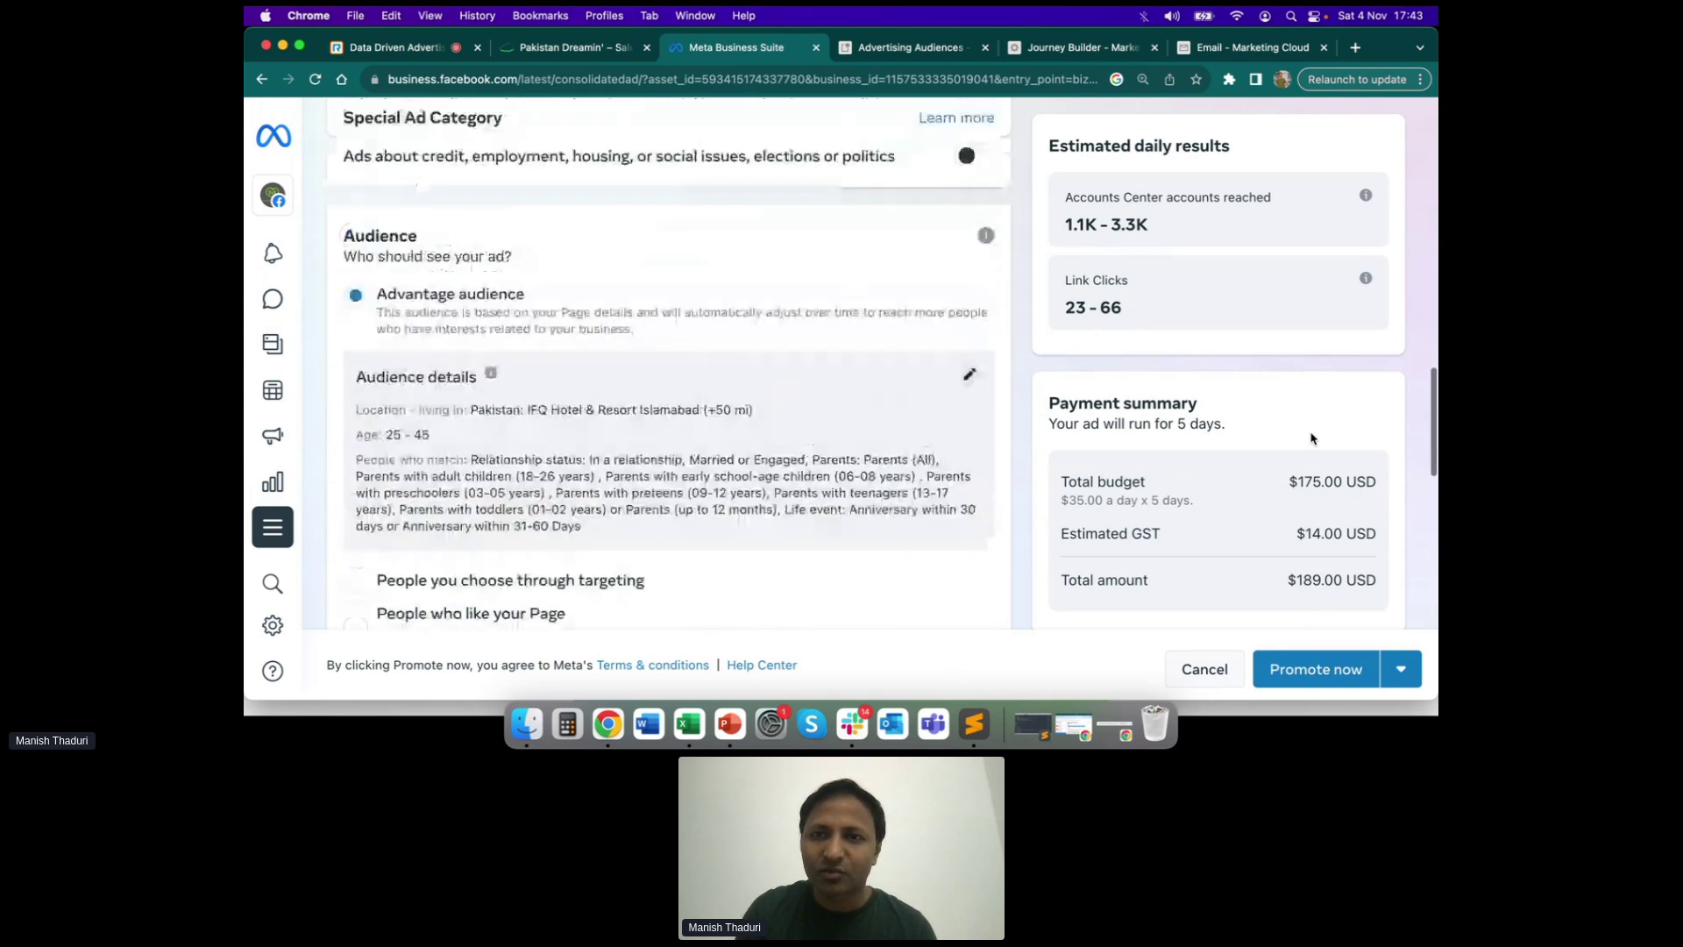
pyautogui.scroll(15, 1312, 439)
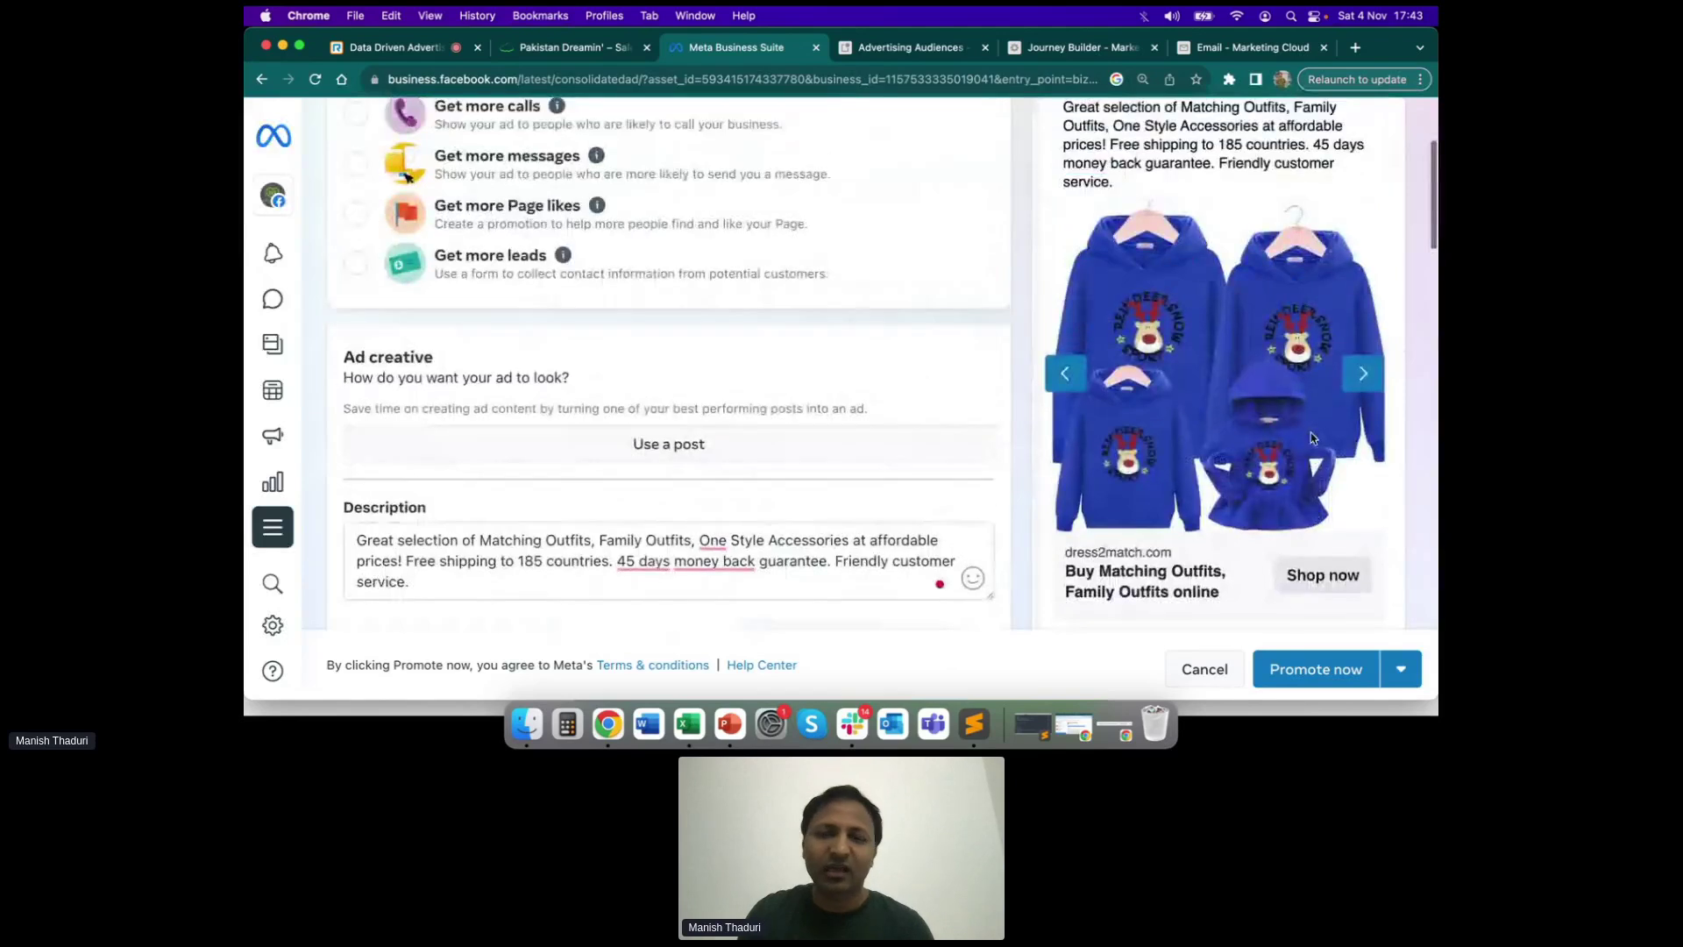
pyautogui.scroll(5, 1312, 433)
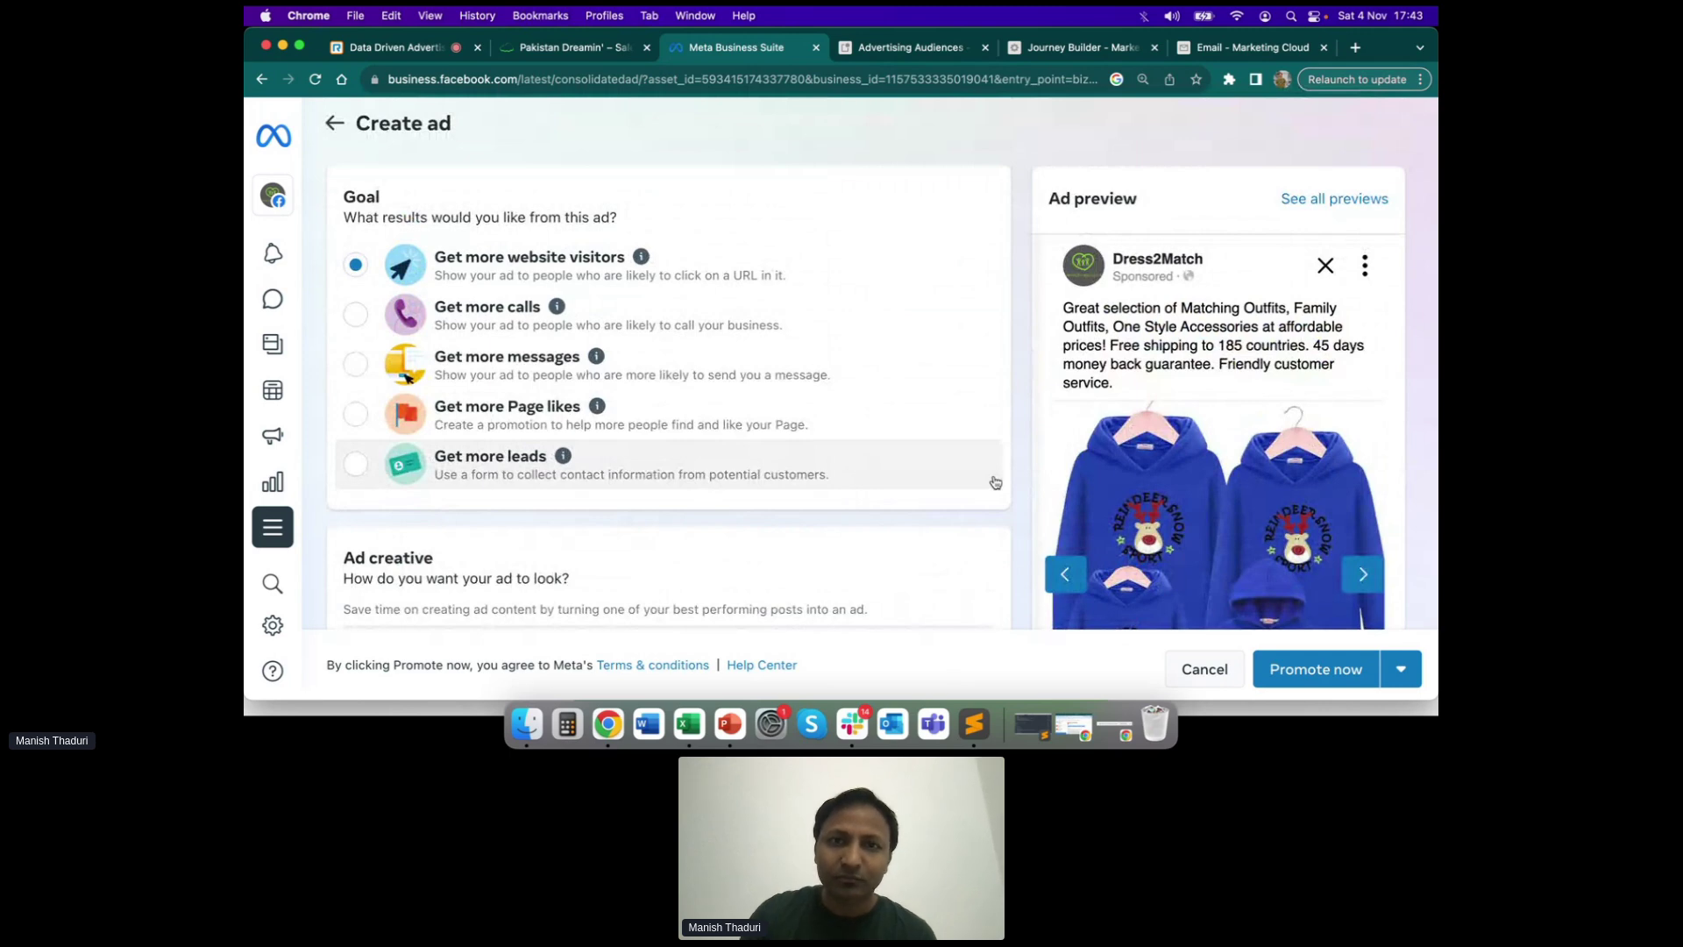
pyautogui.hotkey('ctrl', 'Up')
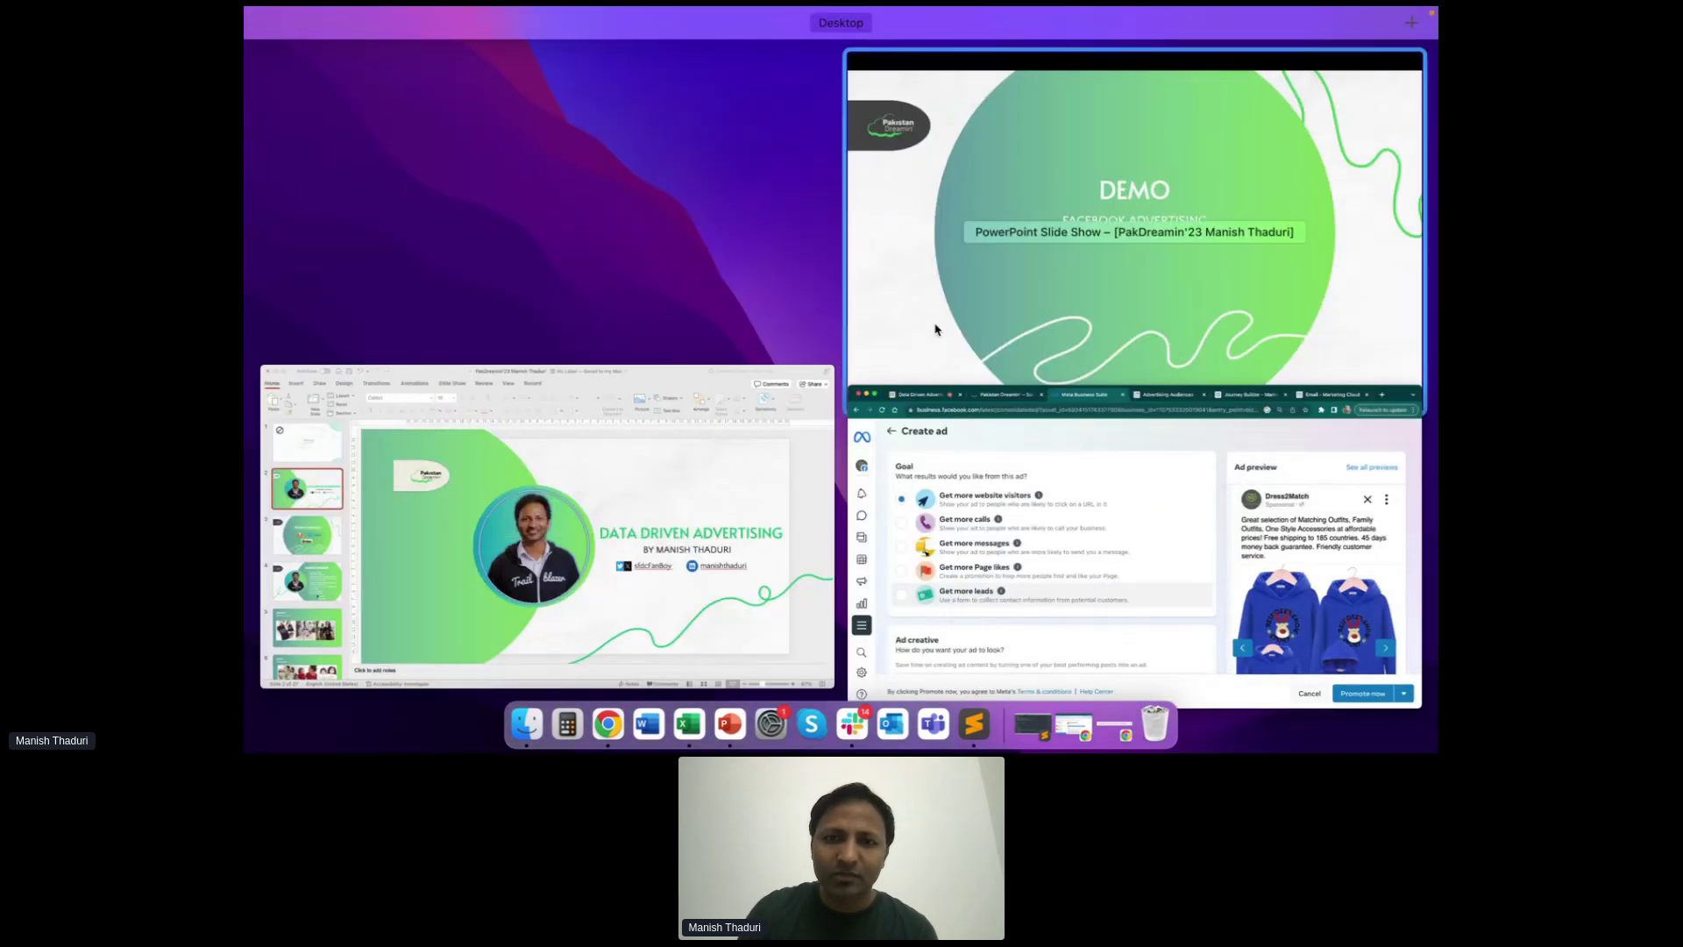
pyautogui.click(1061, 272)
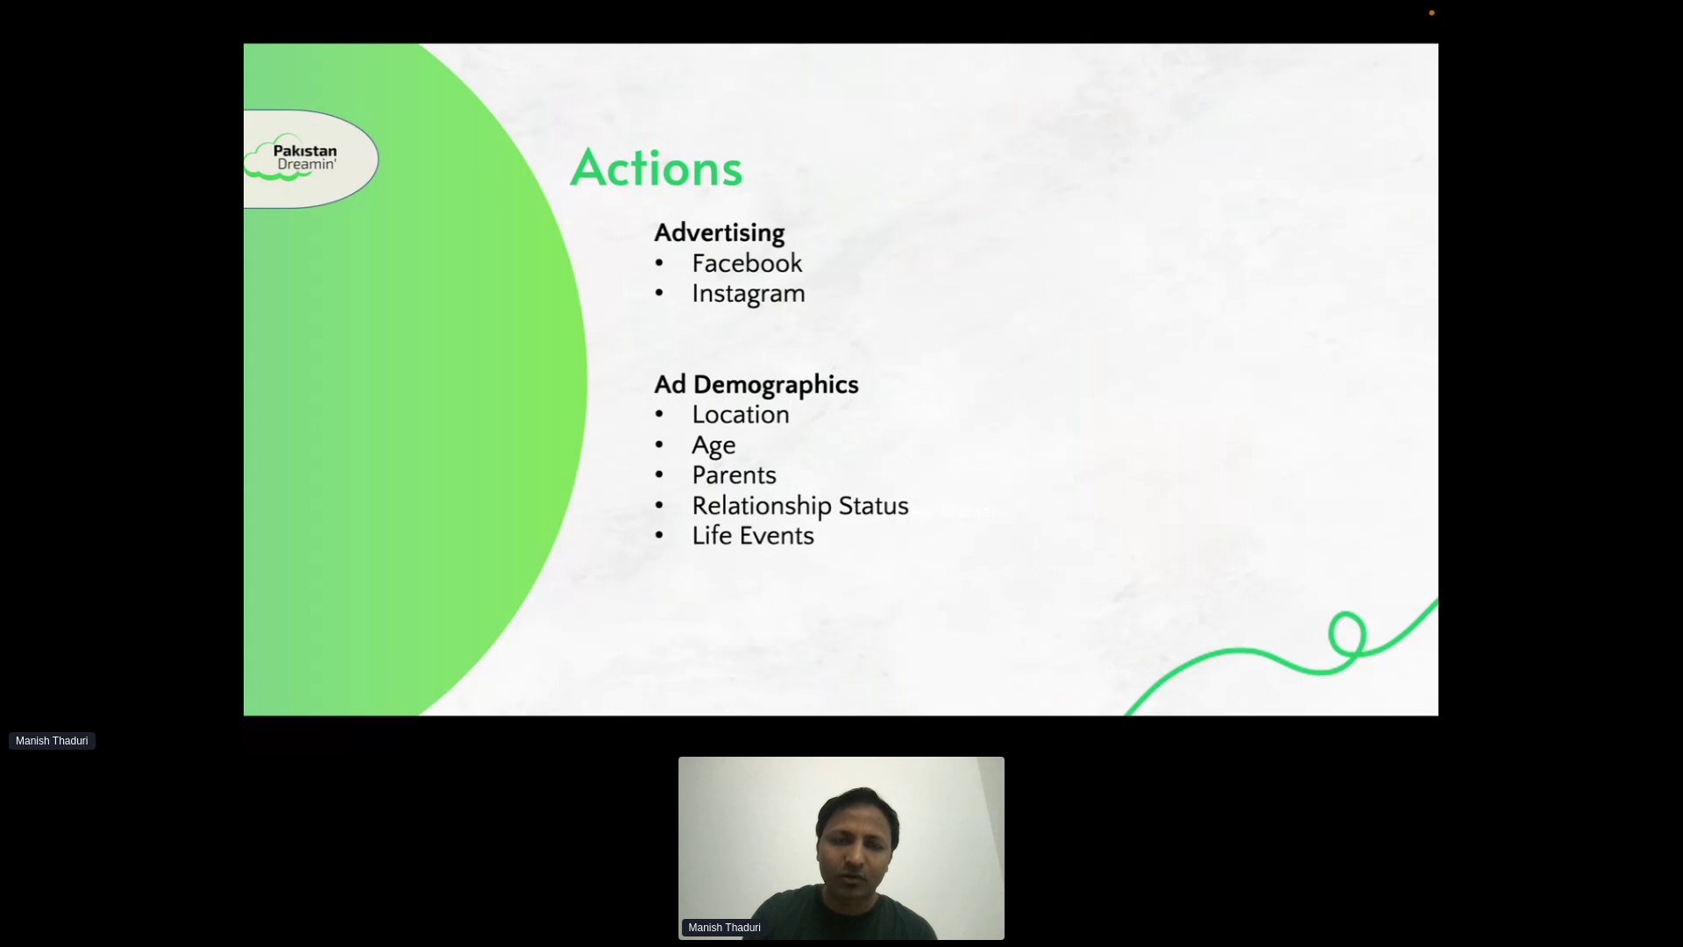
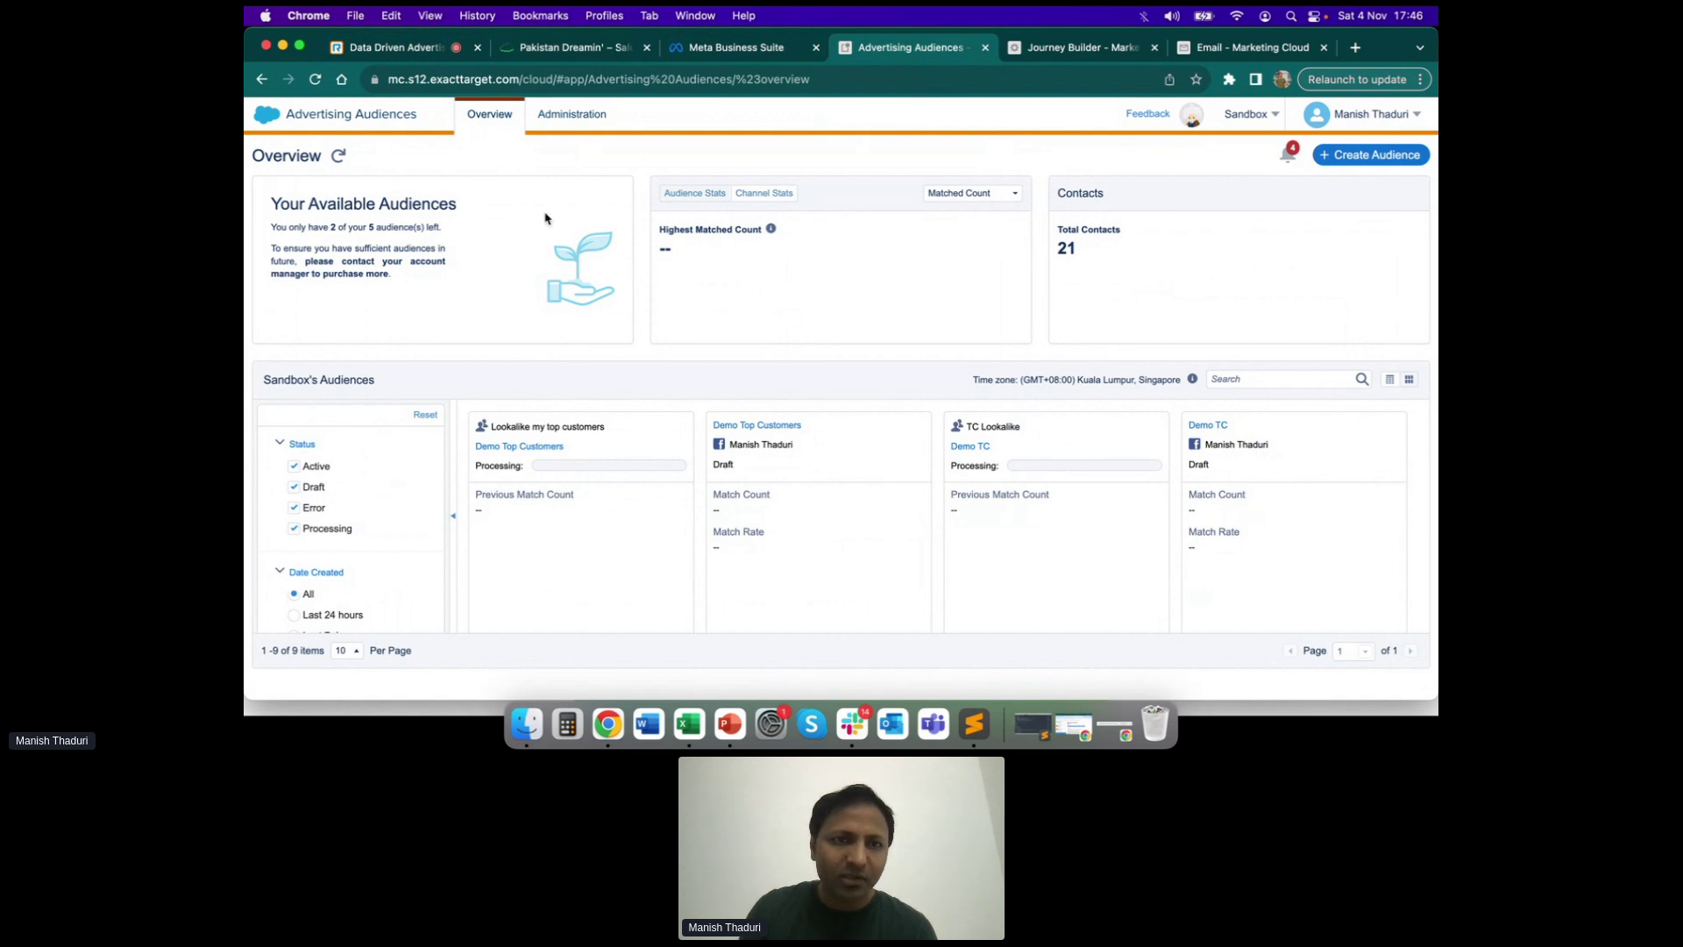
# Examine the connected ad accounts in the Advertising Audiences administration area, and return to the audience overview
pyautogui.click(572, 120)
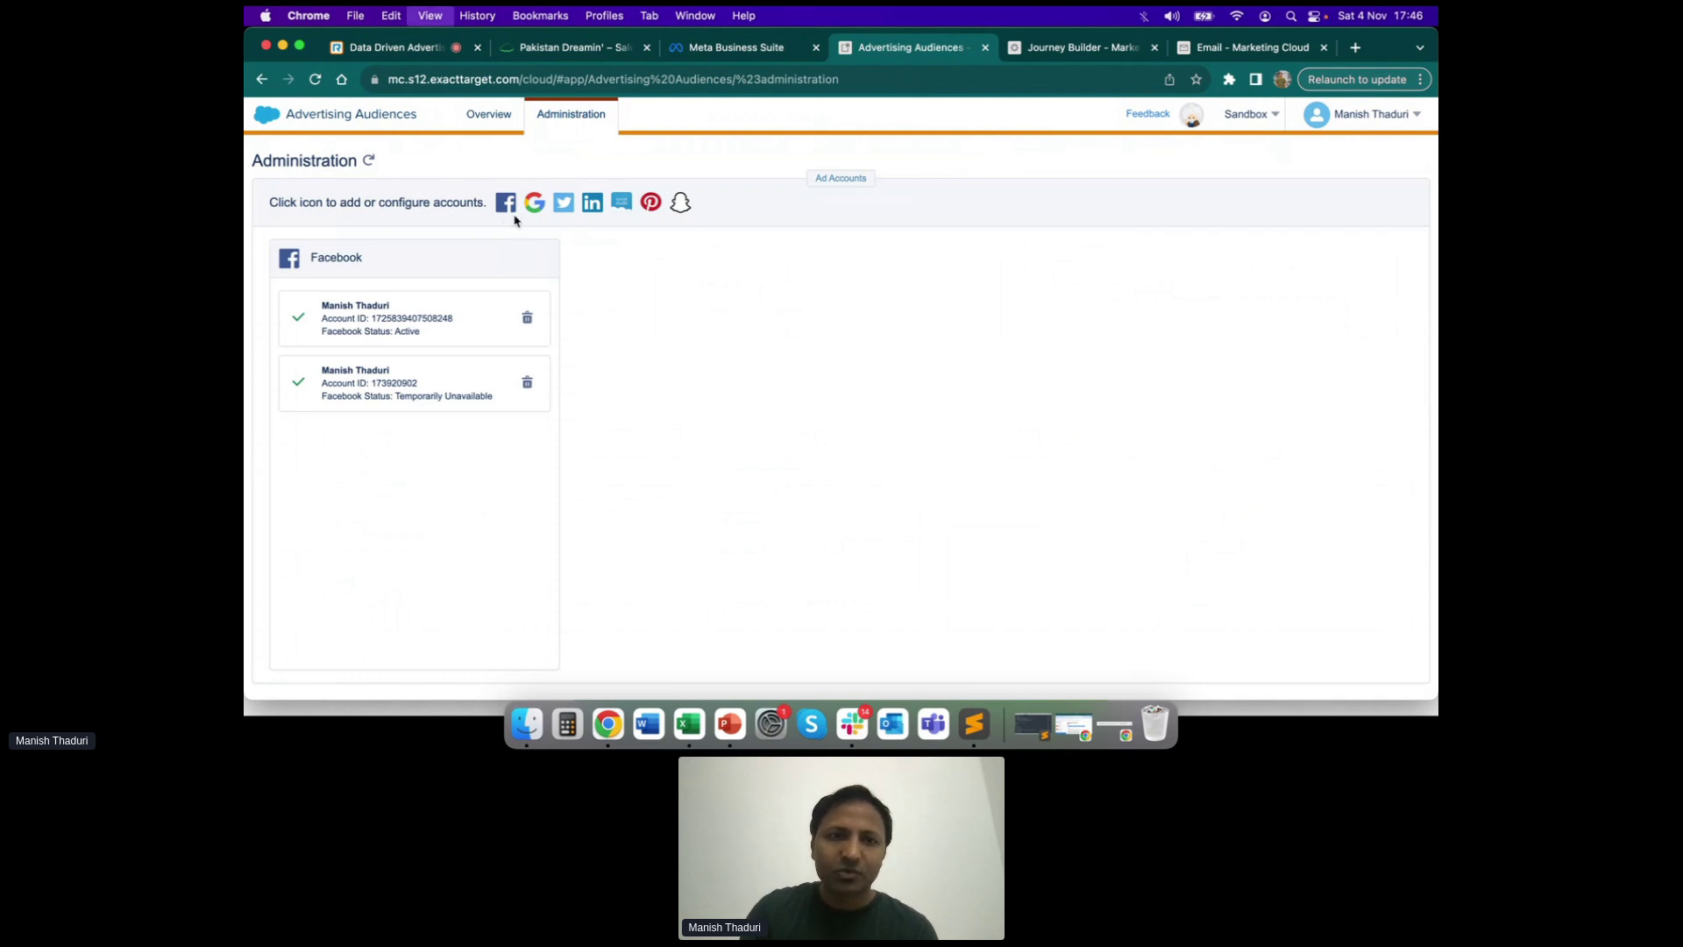
pyautogui.press('super+equal')
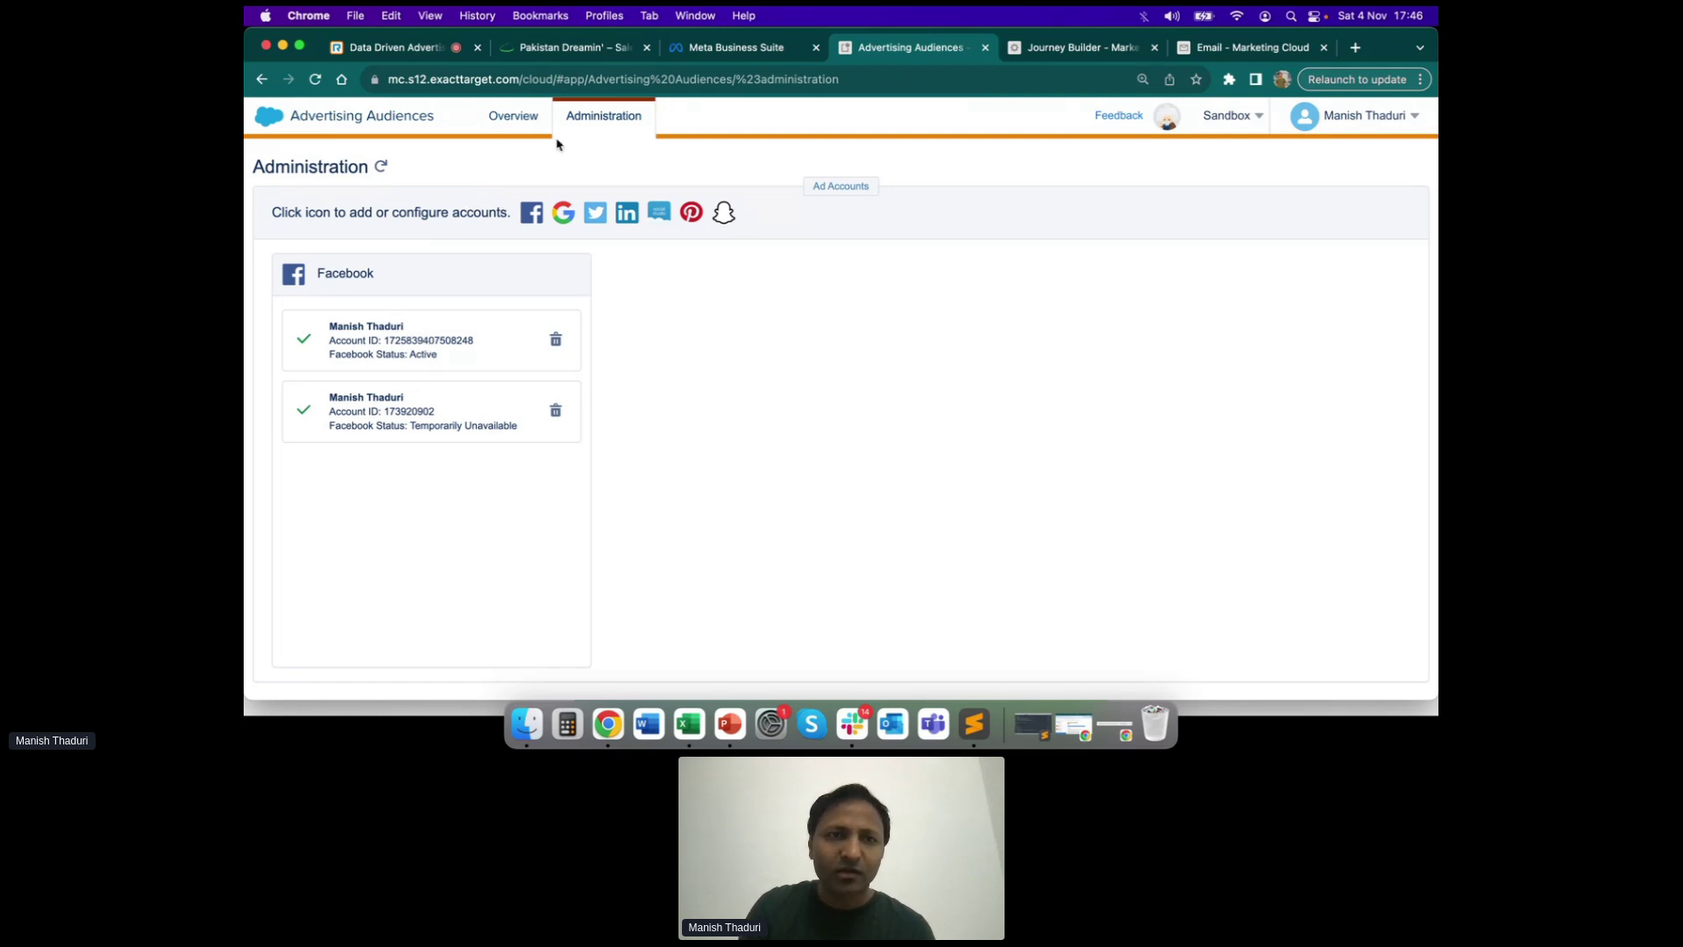
pyautogui.click(509, 122)
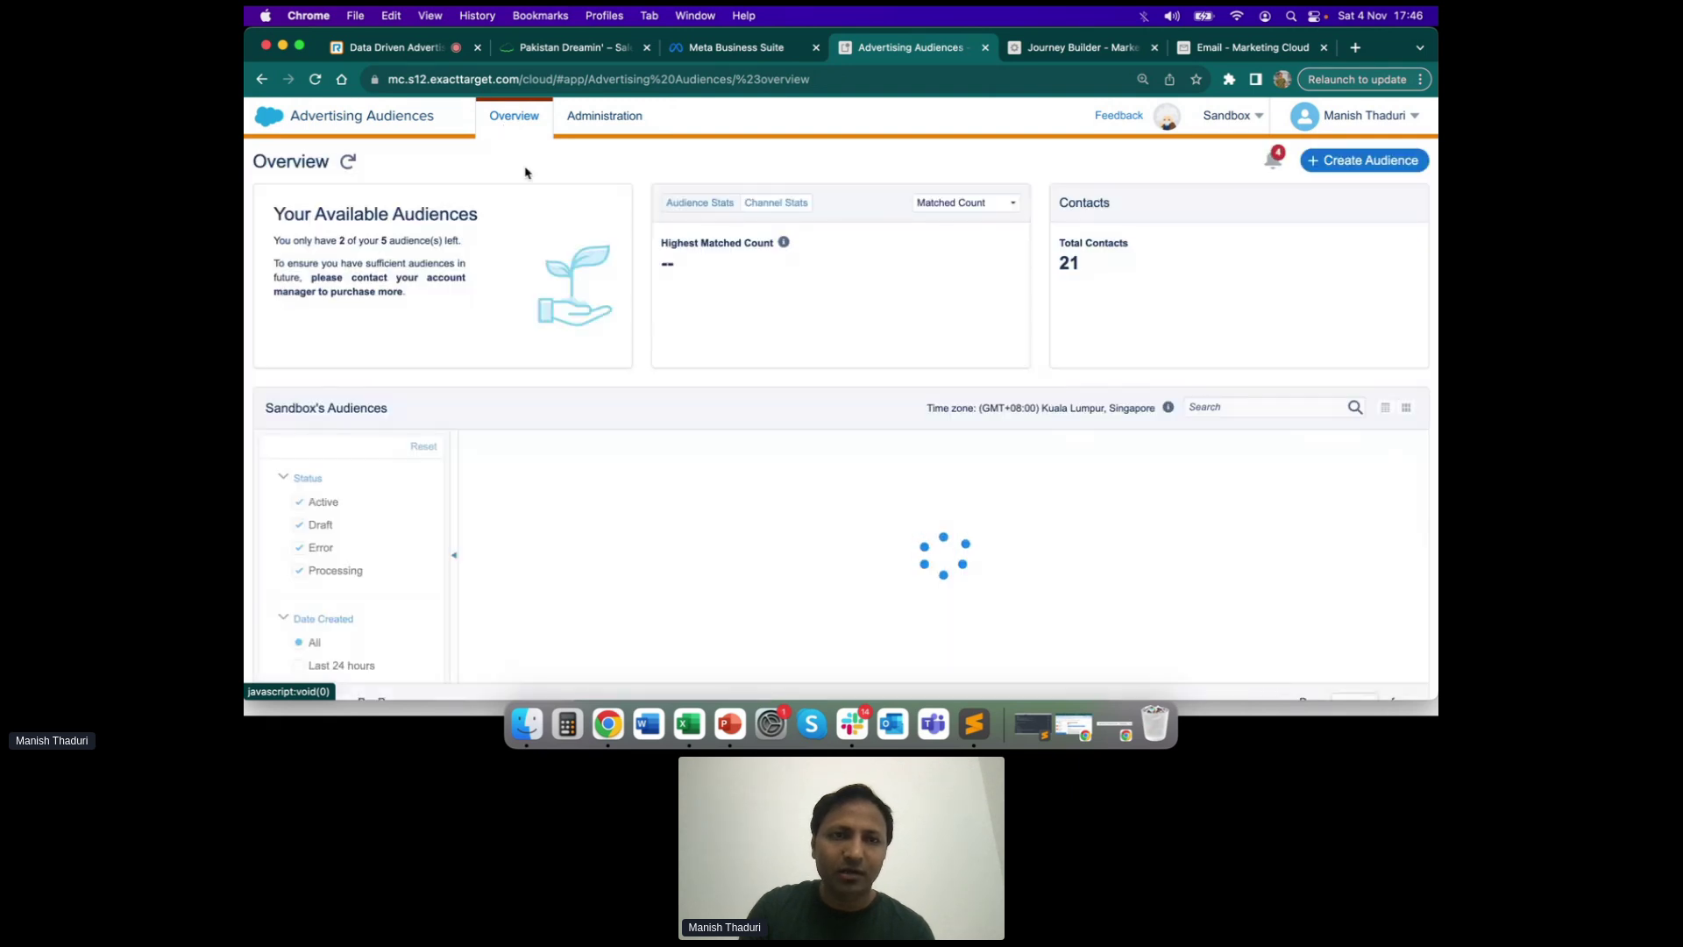
# Start a new advertising audience named Dreamin Audience
pyautogui.click(1363, 165)
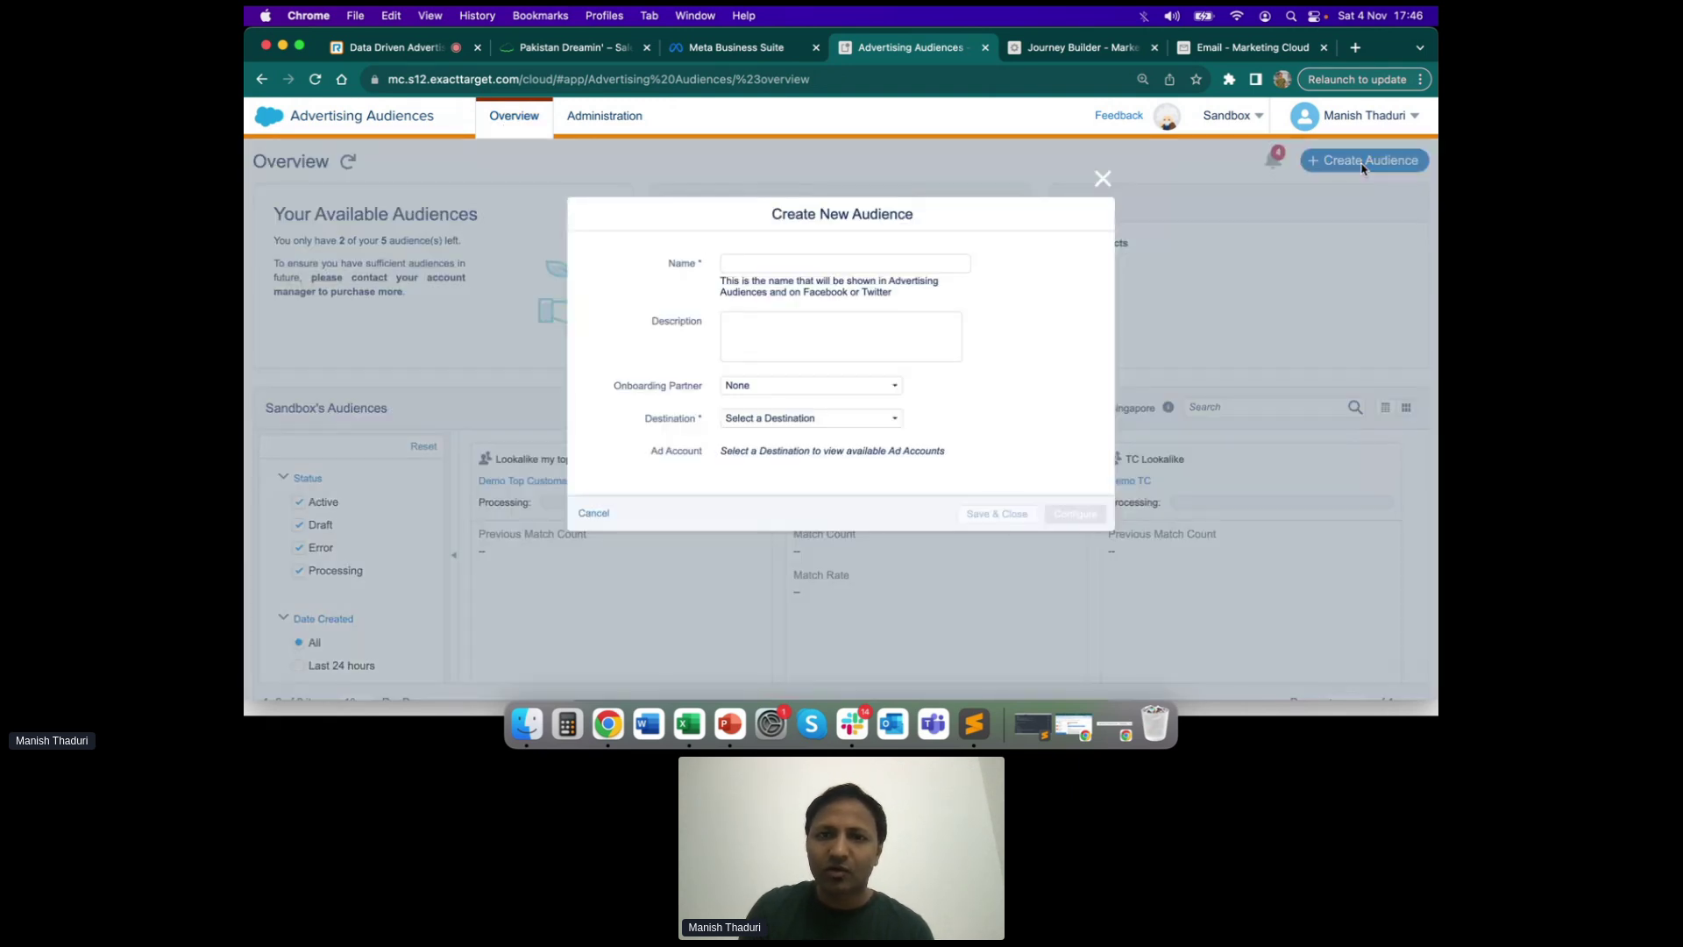
pyautogui.click(760, 265)
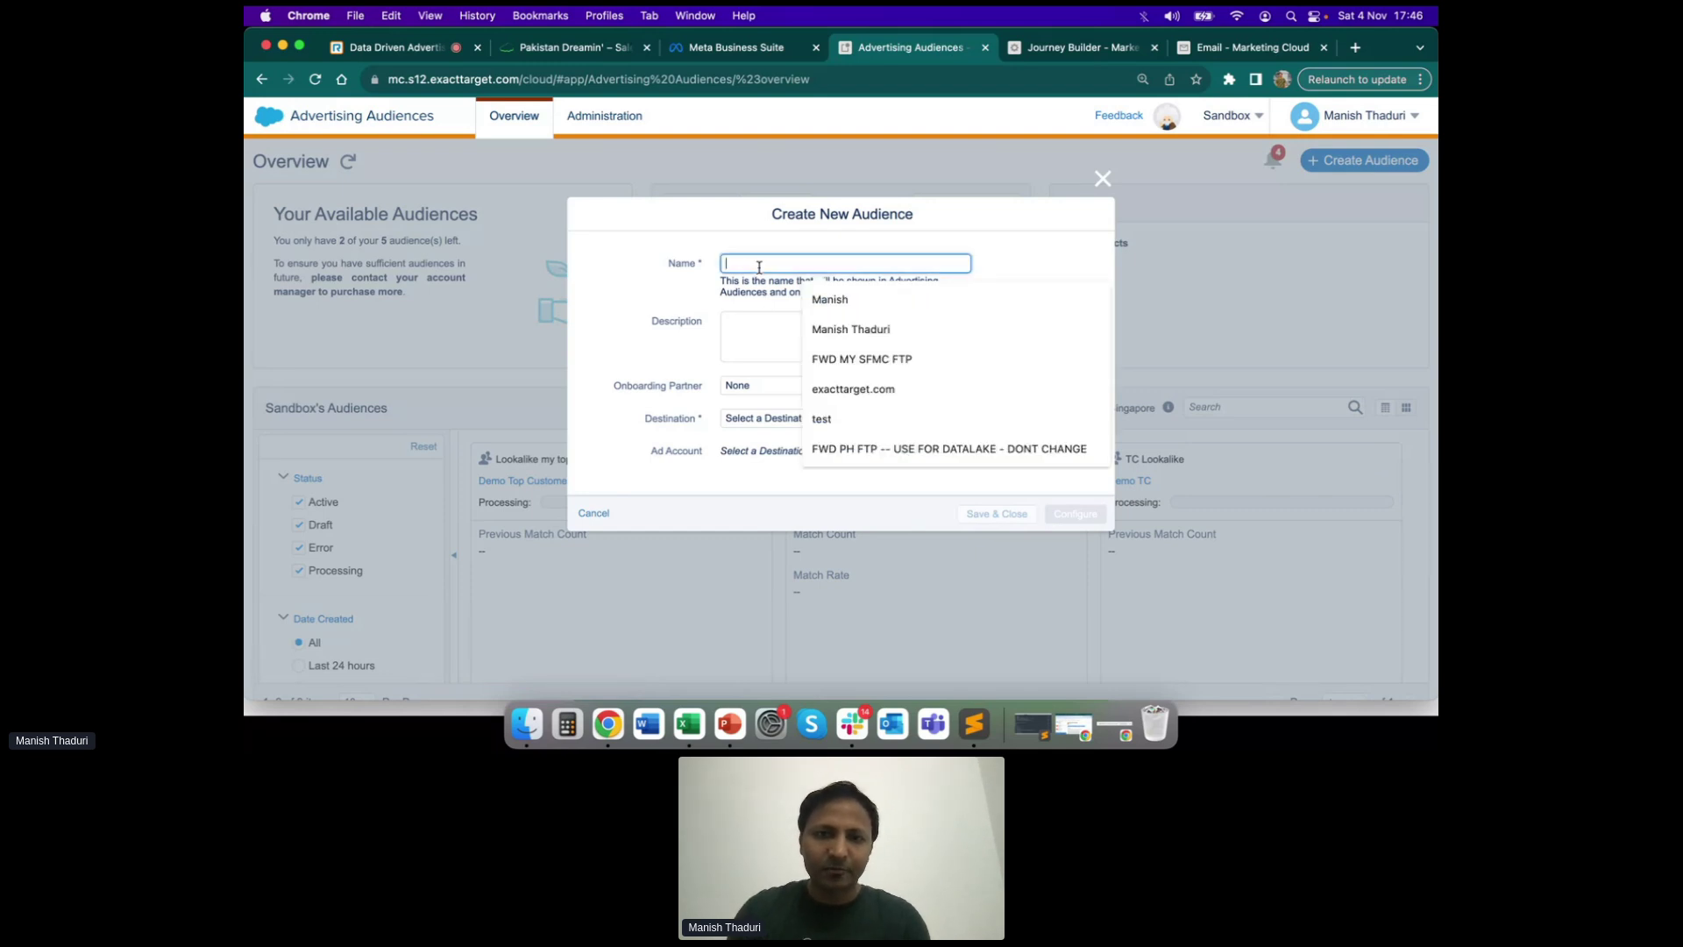
pyautogui.write('D')
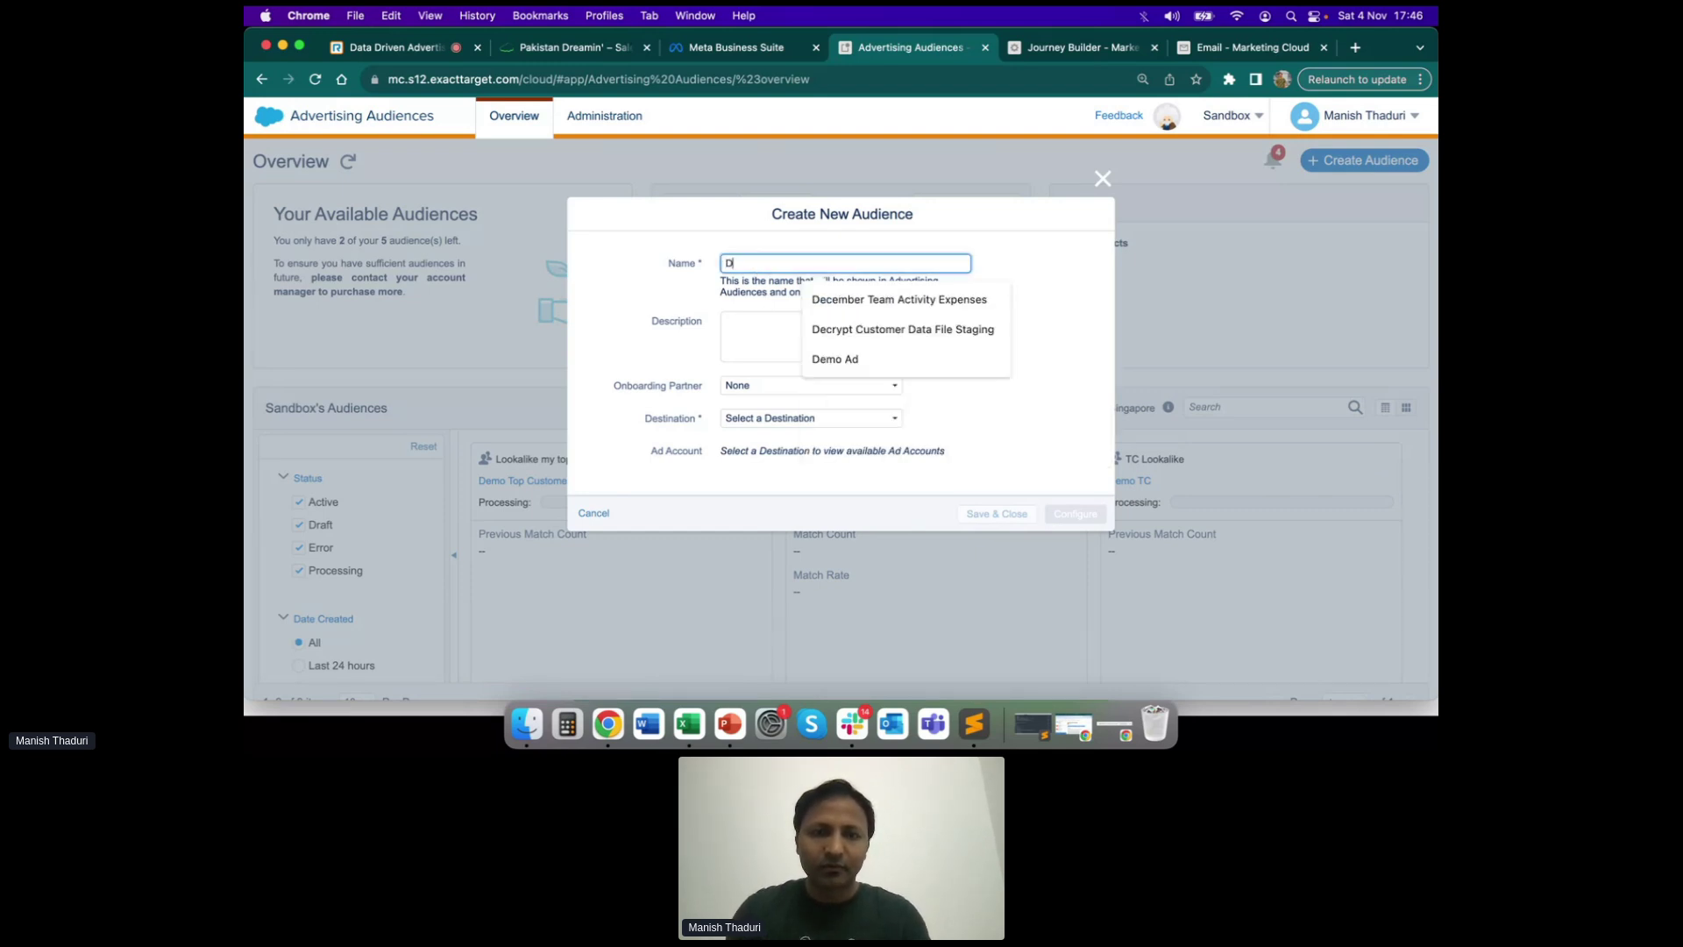
pyautogui.write('reamin Audie')
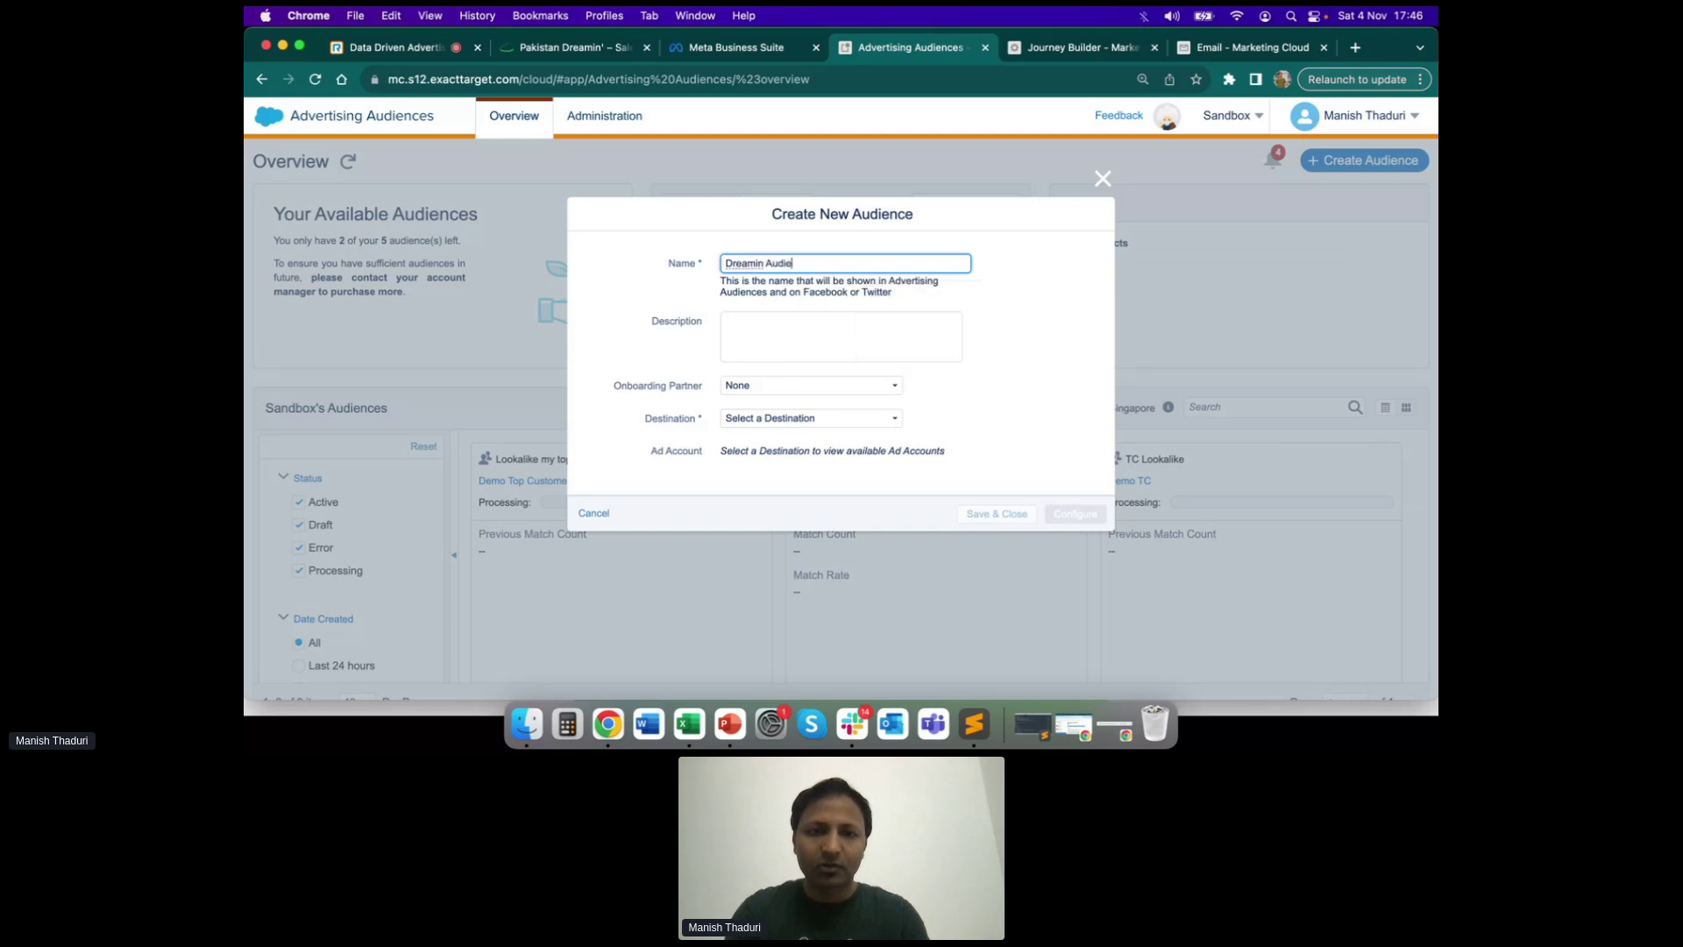
pyautogui.write('nce')
# Set the new audience's destination to Facebook, select the first listed ad account and proceed to its configuration
pyautogui.click(789, 418)
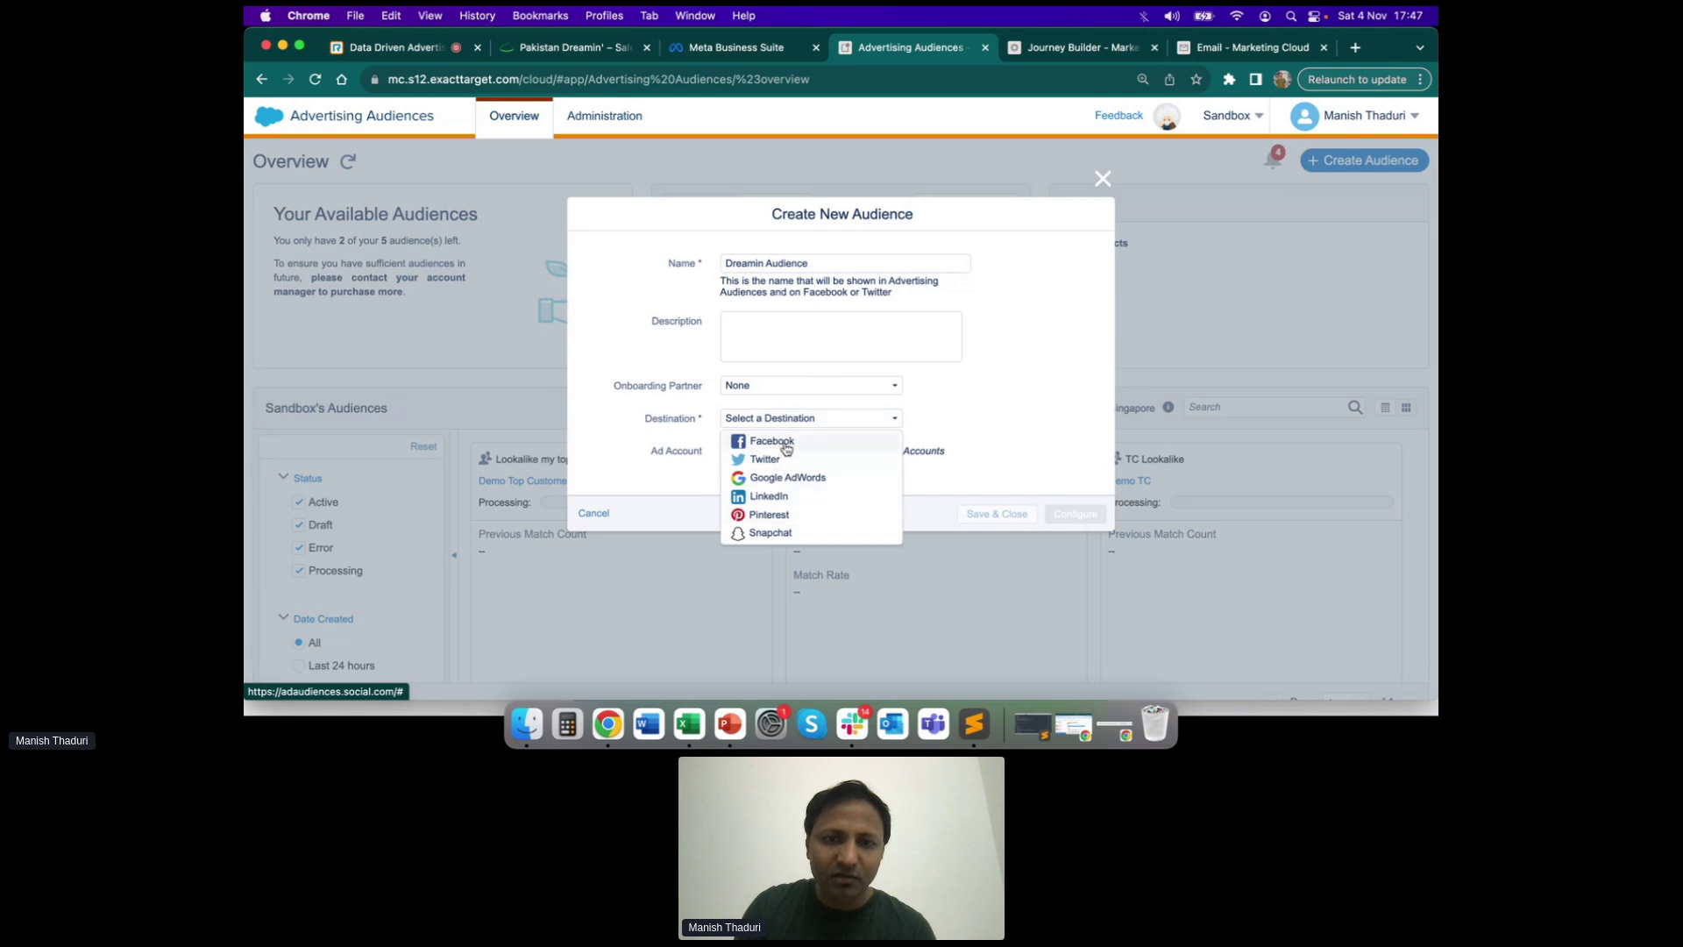
pyautogui.click(782, 443)
pyautogui.click(812, 453)
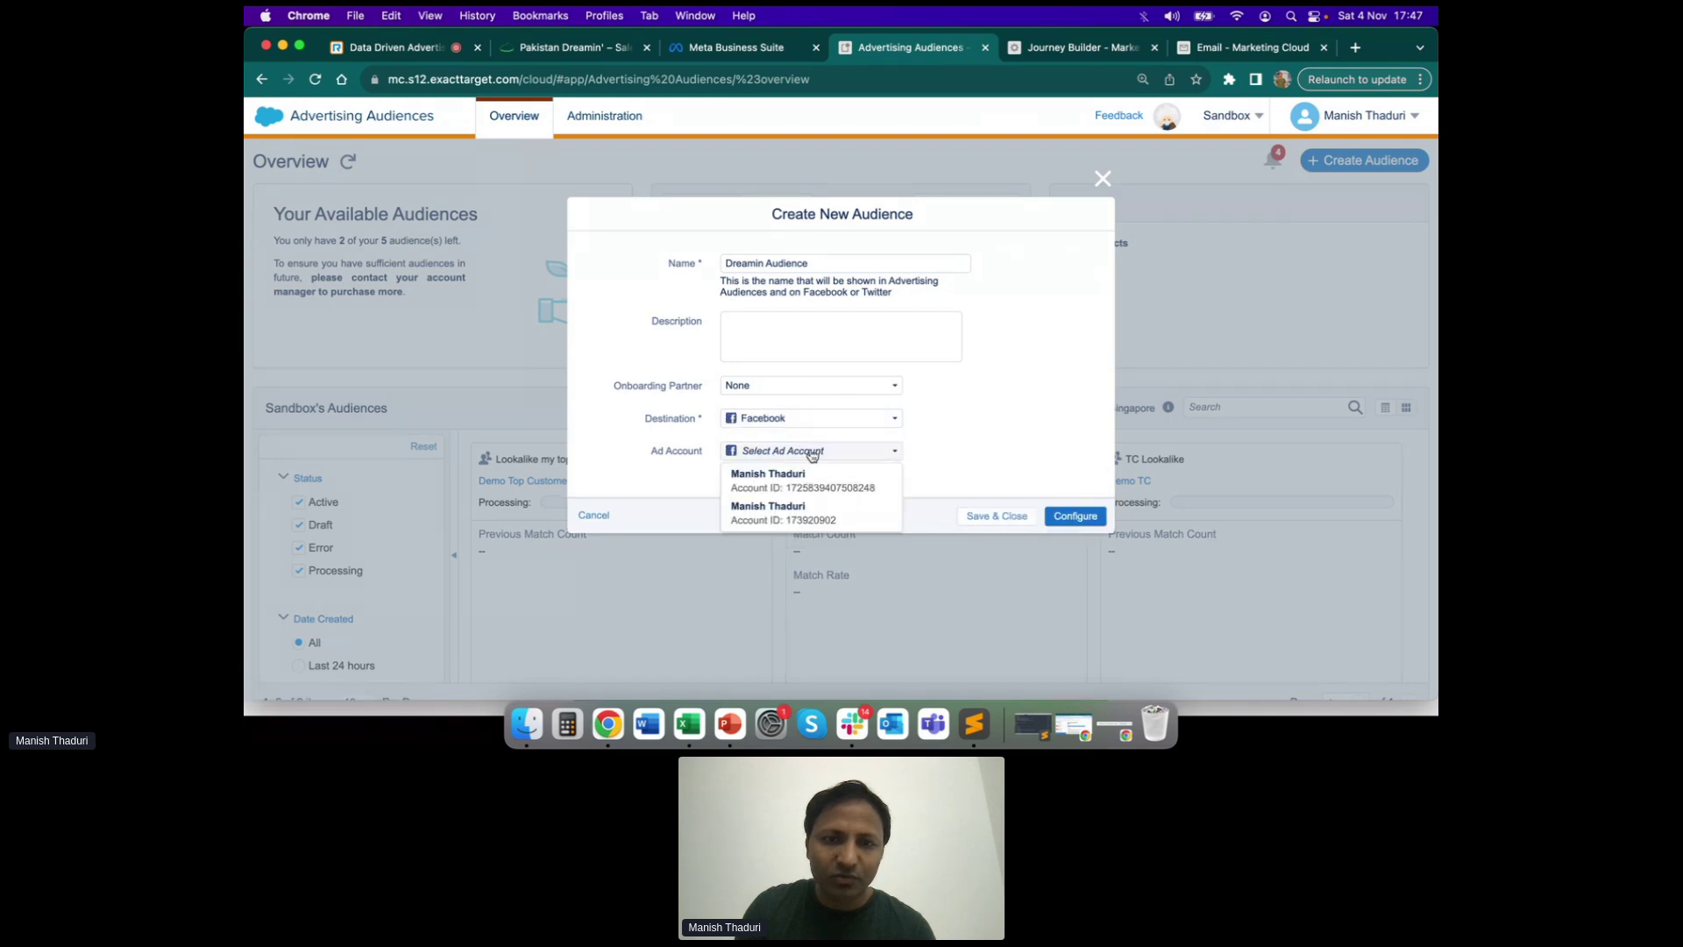
pyautogui.click(797, 490)
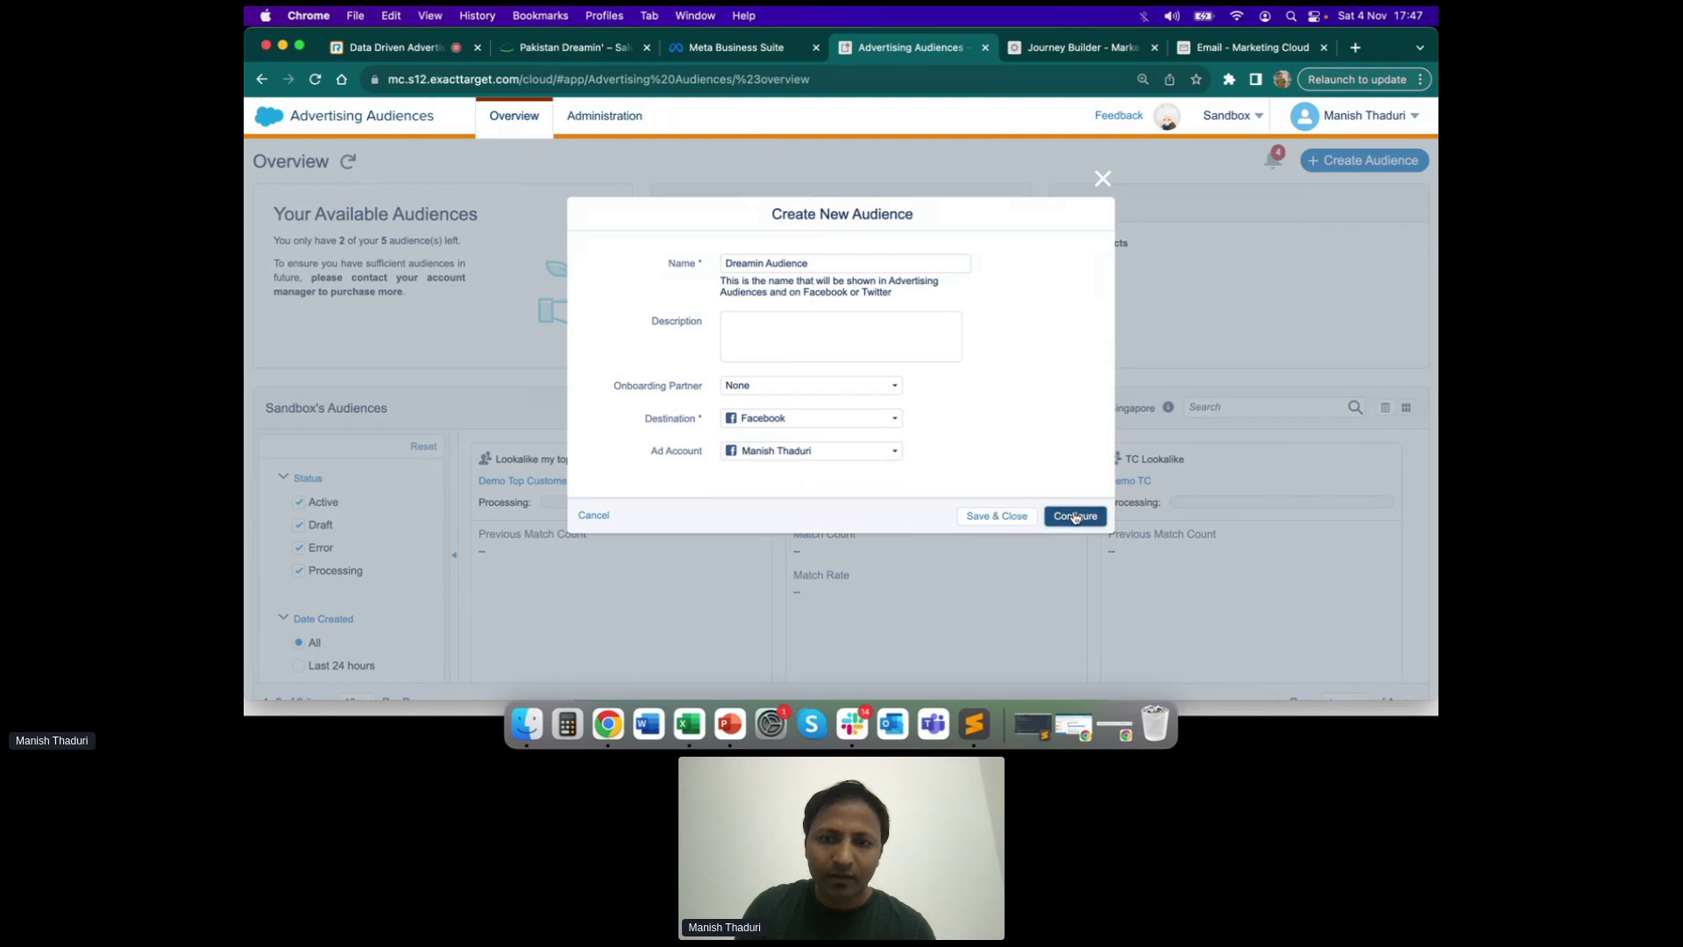
pyautogui.click(1075, 516)
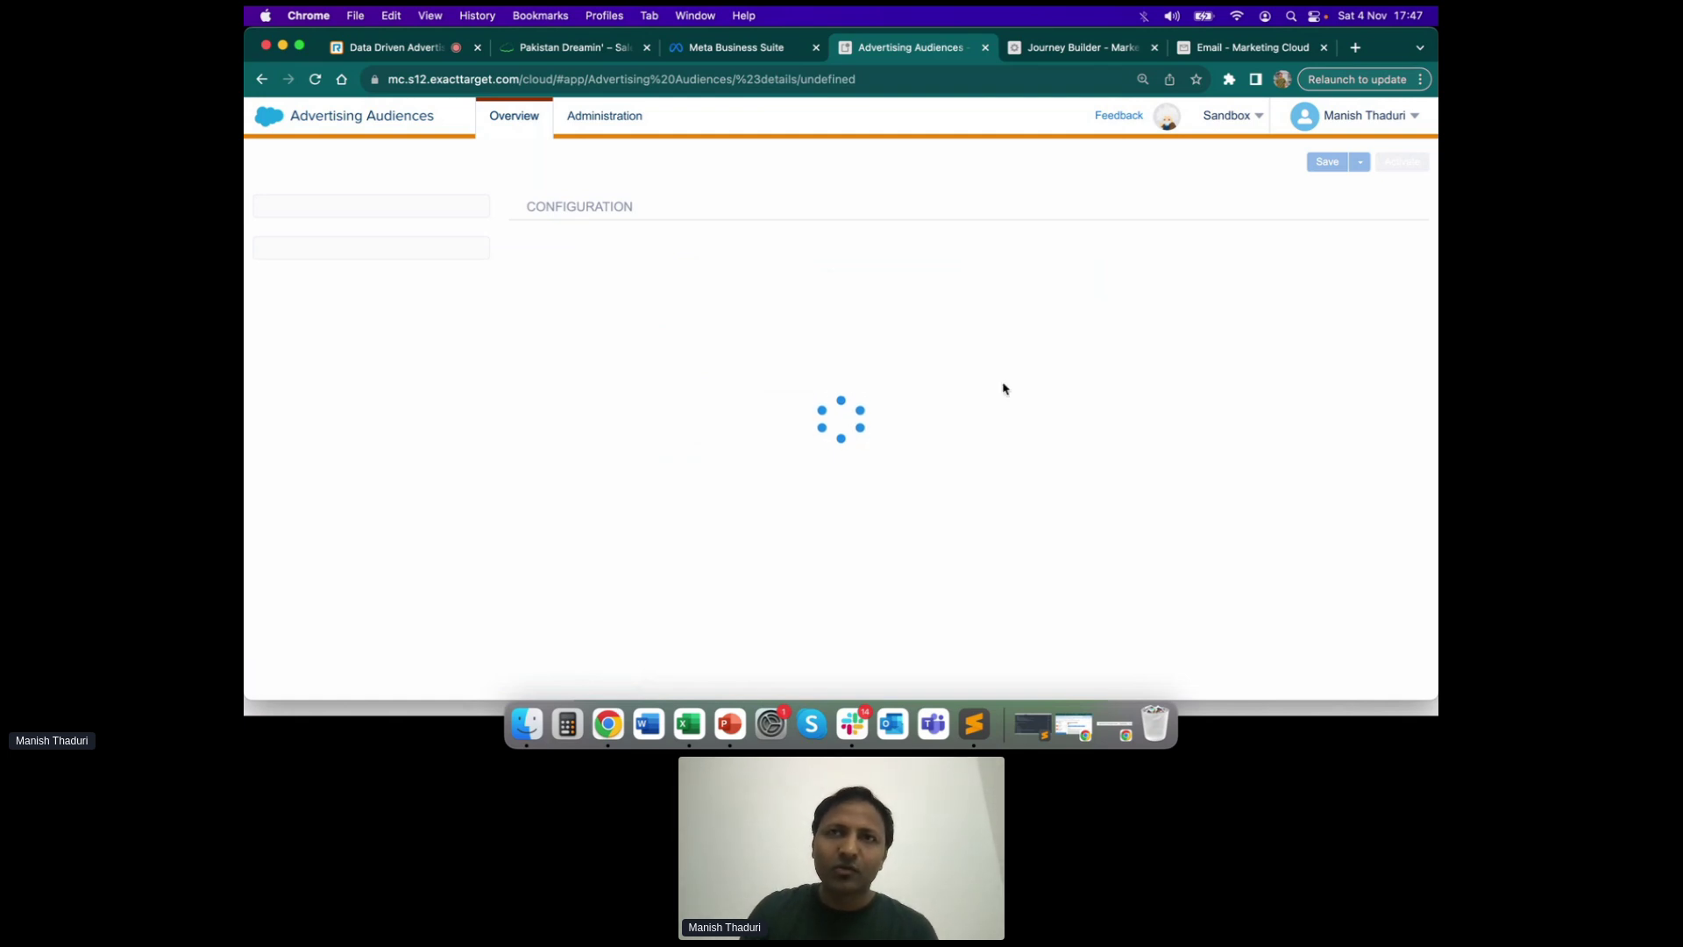
# Switch to Marketing Cloud Email and look up the Top_Spending_Customers data extension in the Demo folder
pyautogui.click(1230, 46)
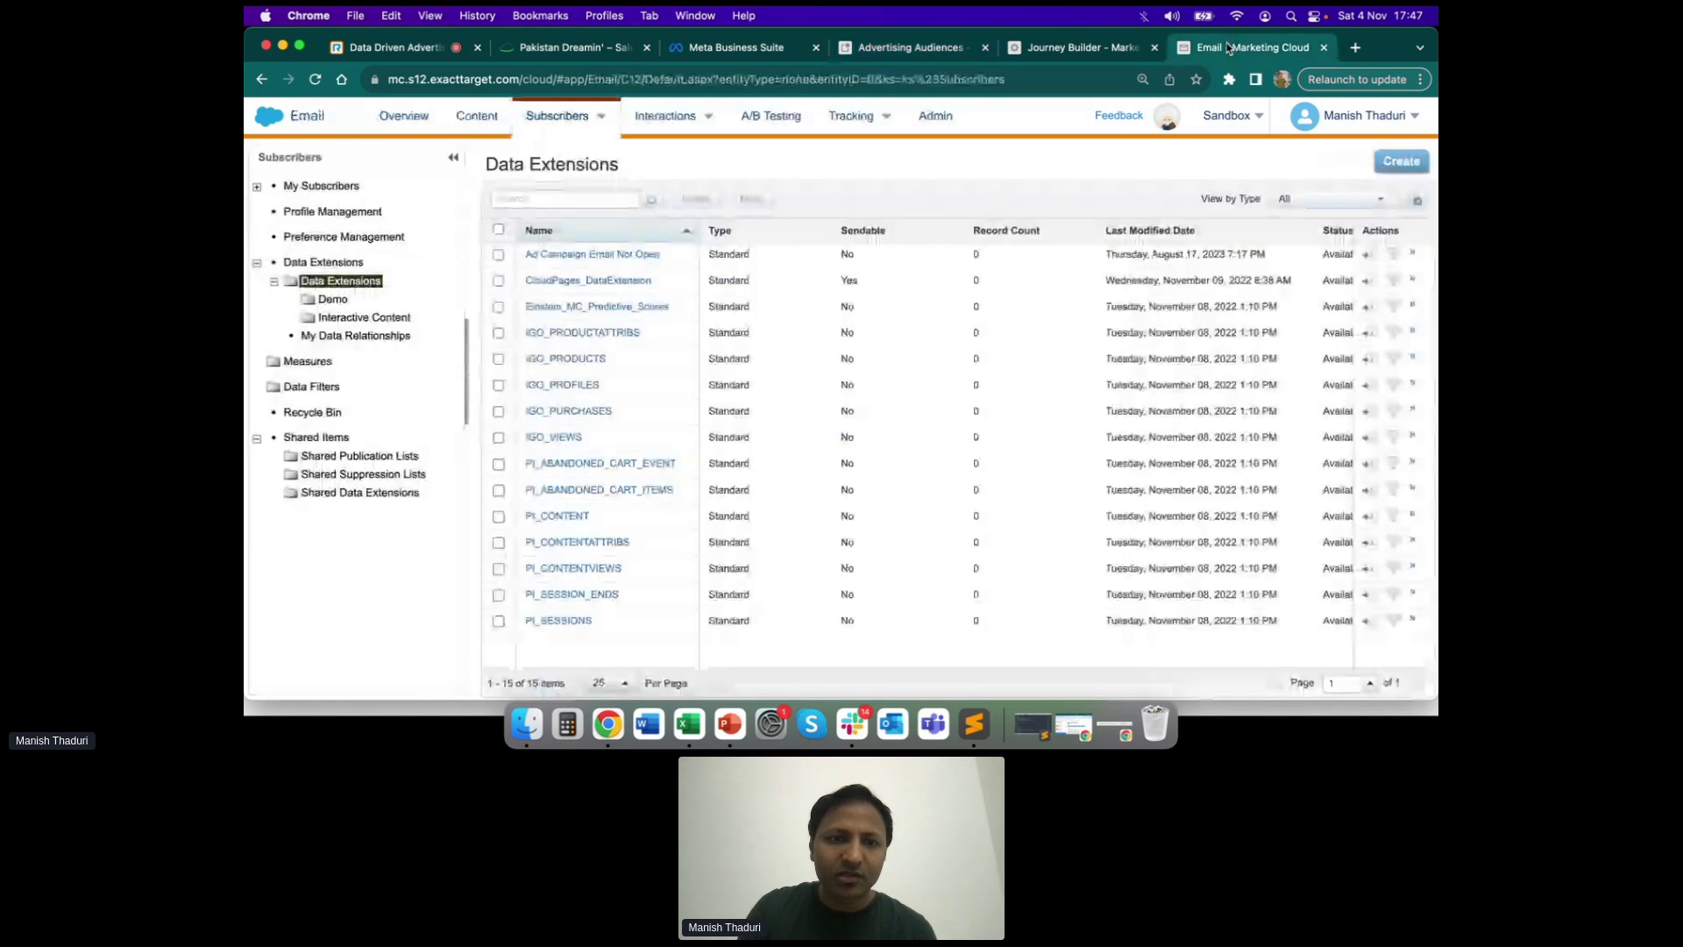
pyautogui.click(333, 300)
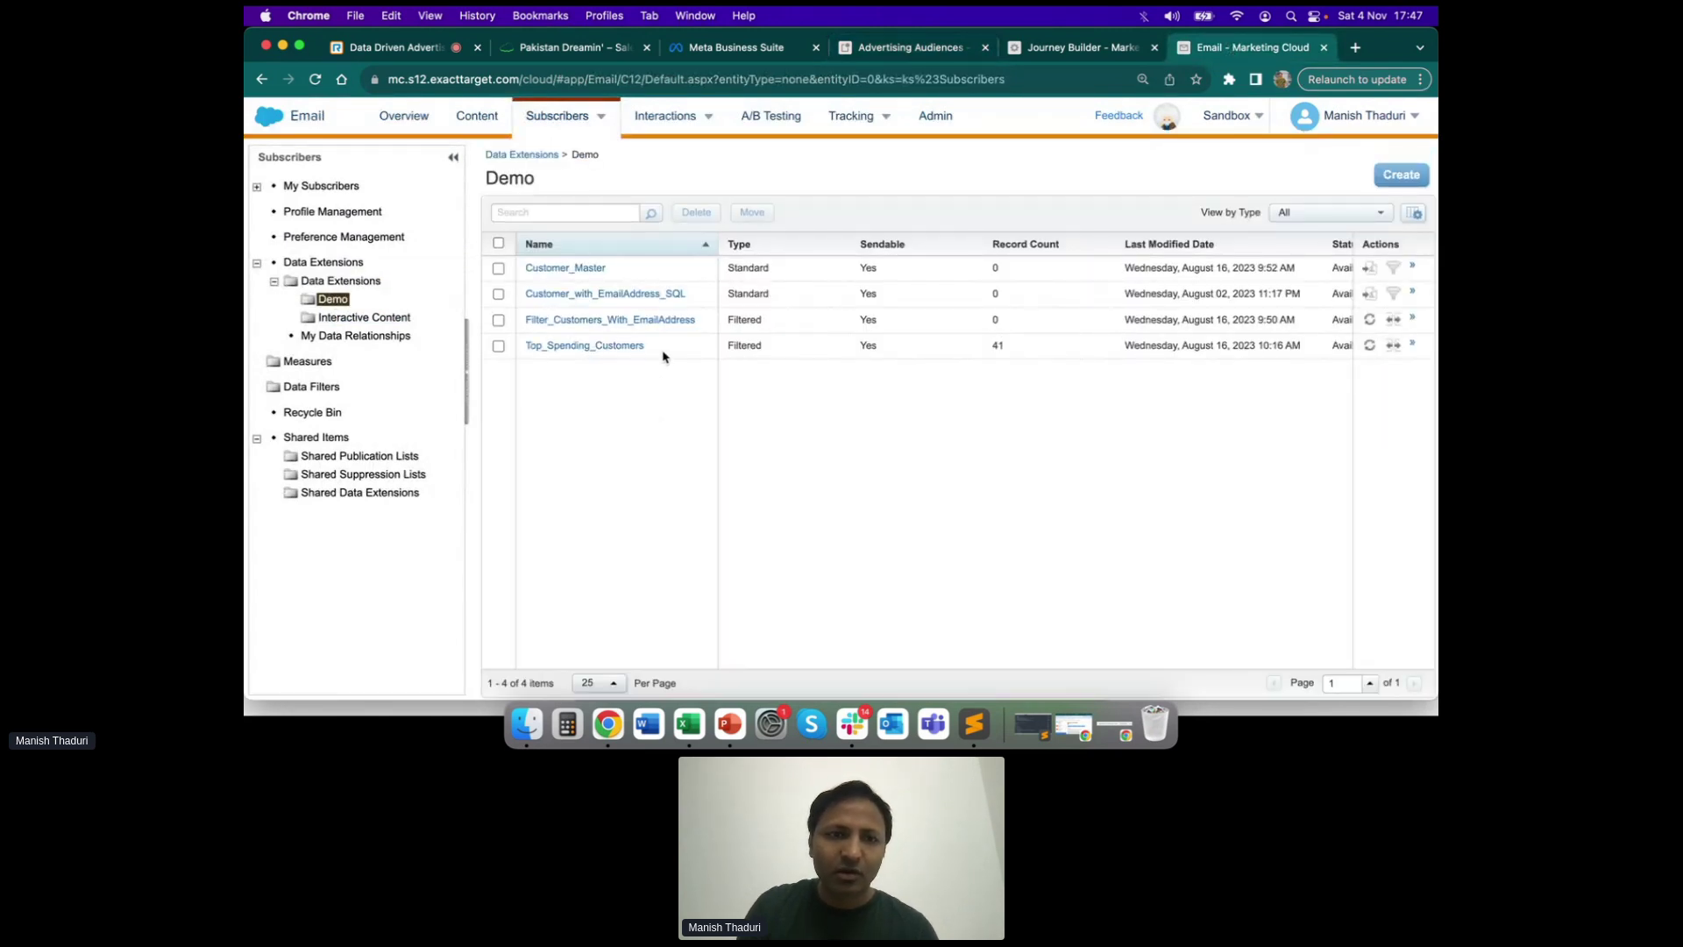
pyautogui.moveTo(663, 355); pyautogui.dragTo(526, 347)
pyautogui.press('super+equal')
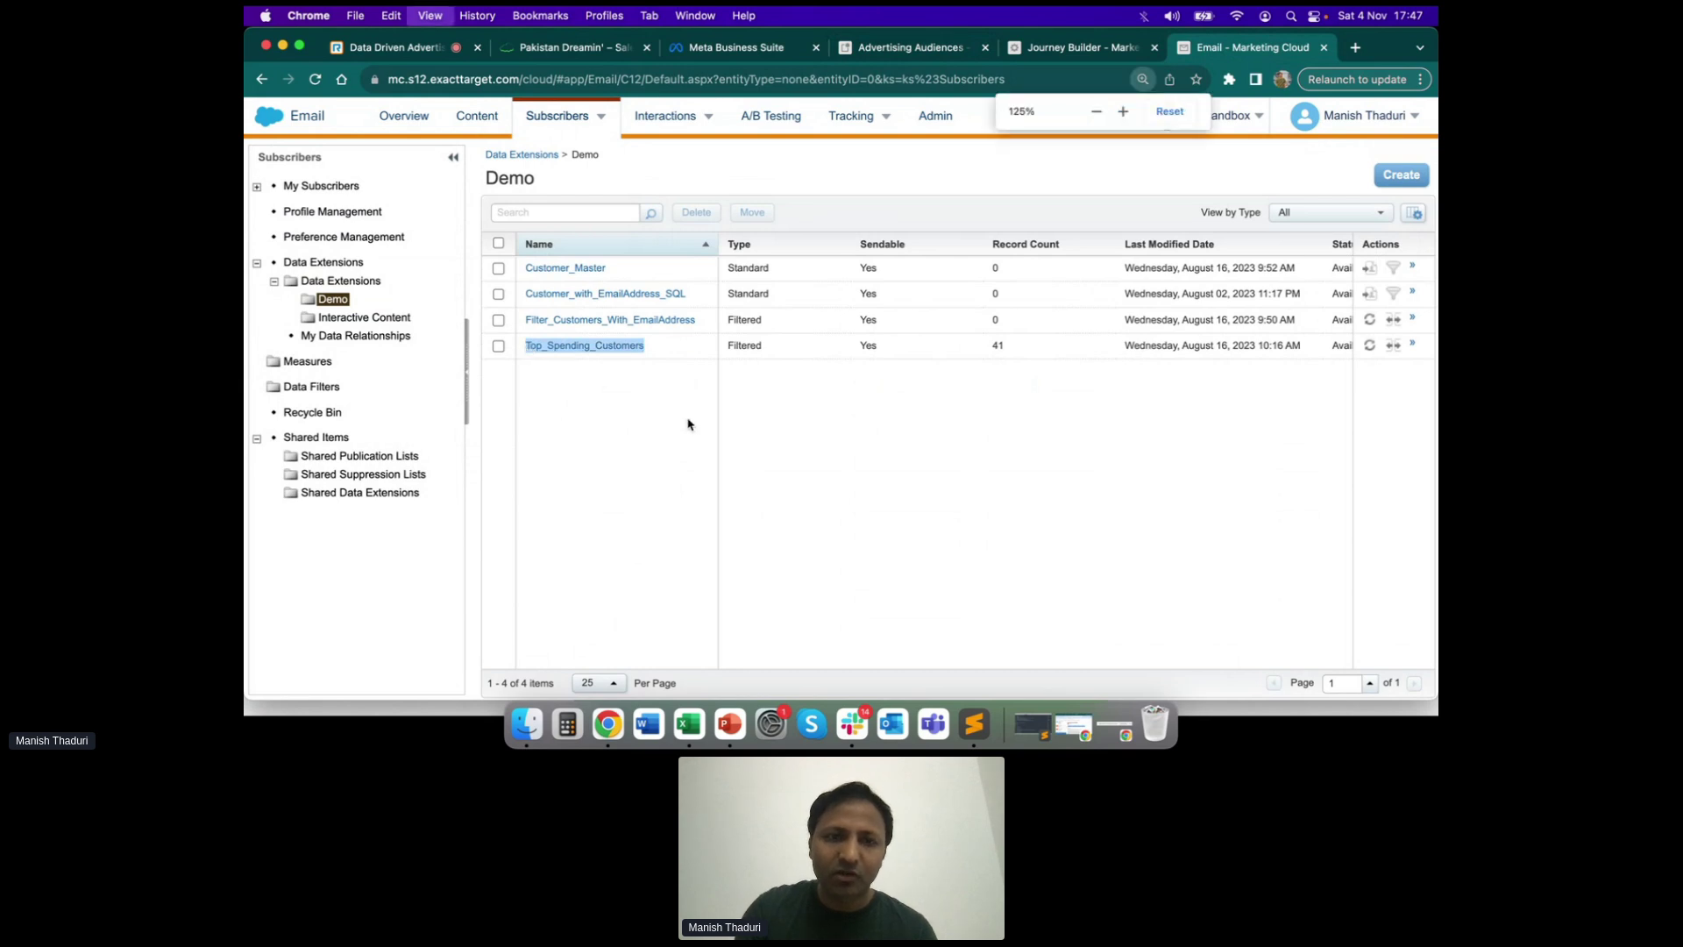
pyautogui.click(764, 439)
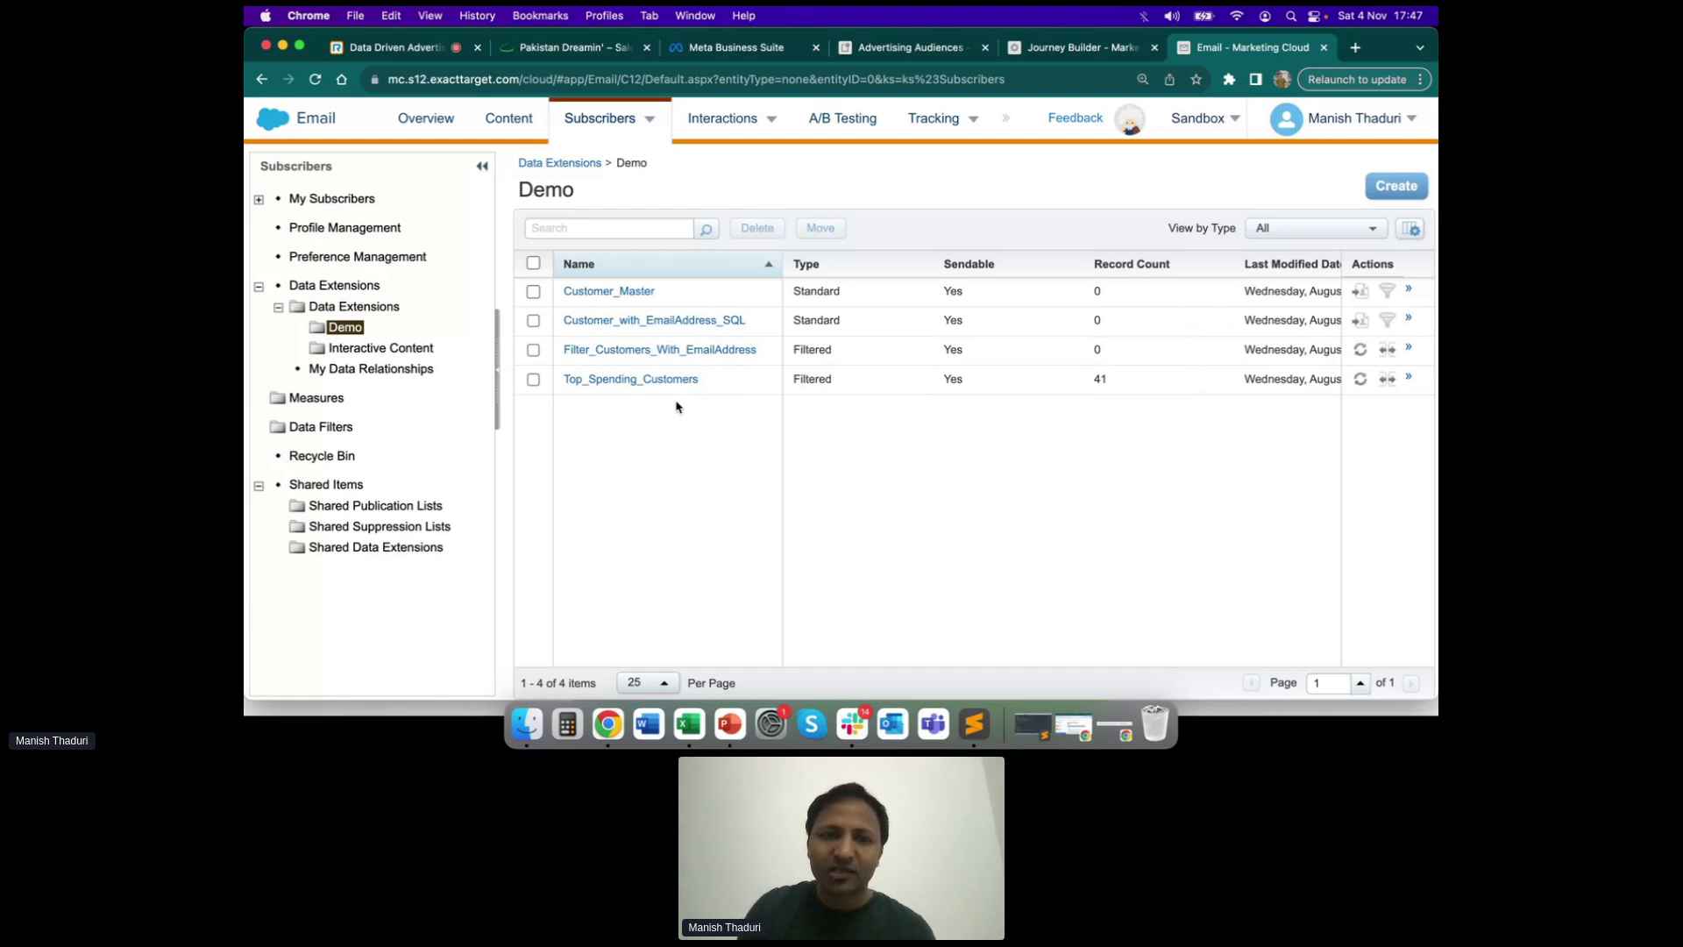
# Return to Advertising Audiences and open the draft Demo Top Customers audience to examine its source and attribute mapping
pyautogui.click(918, 54)
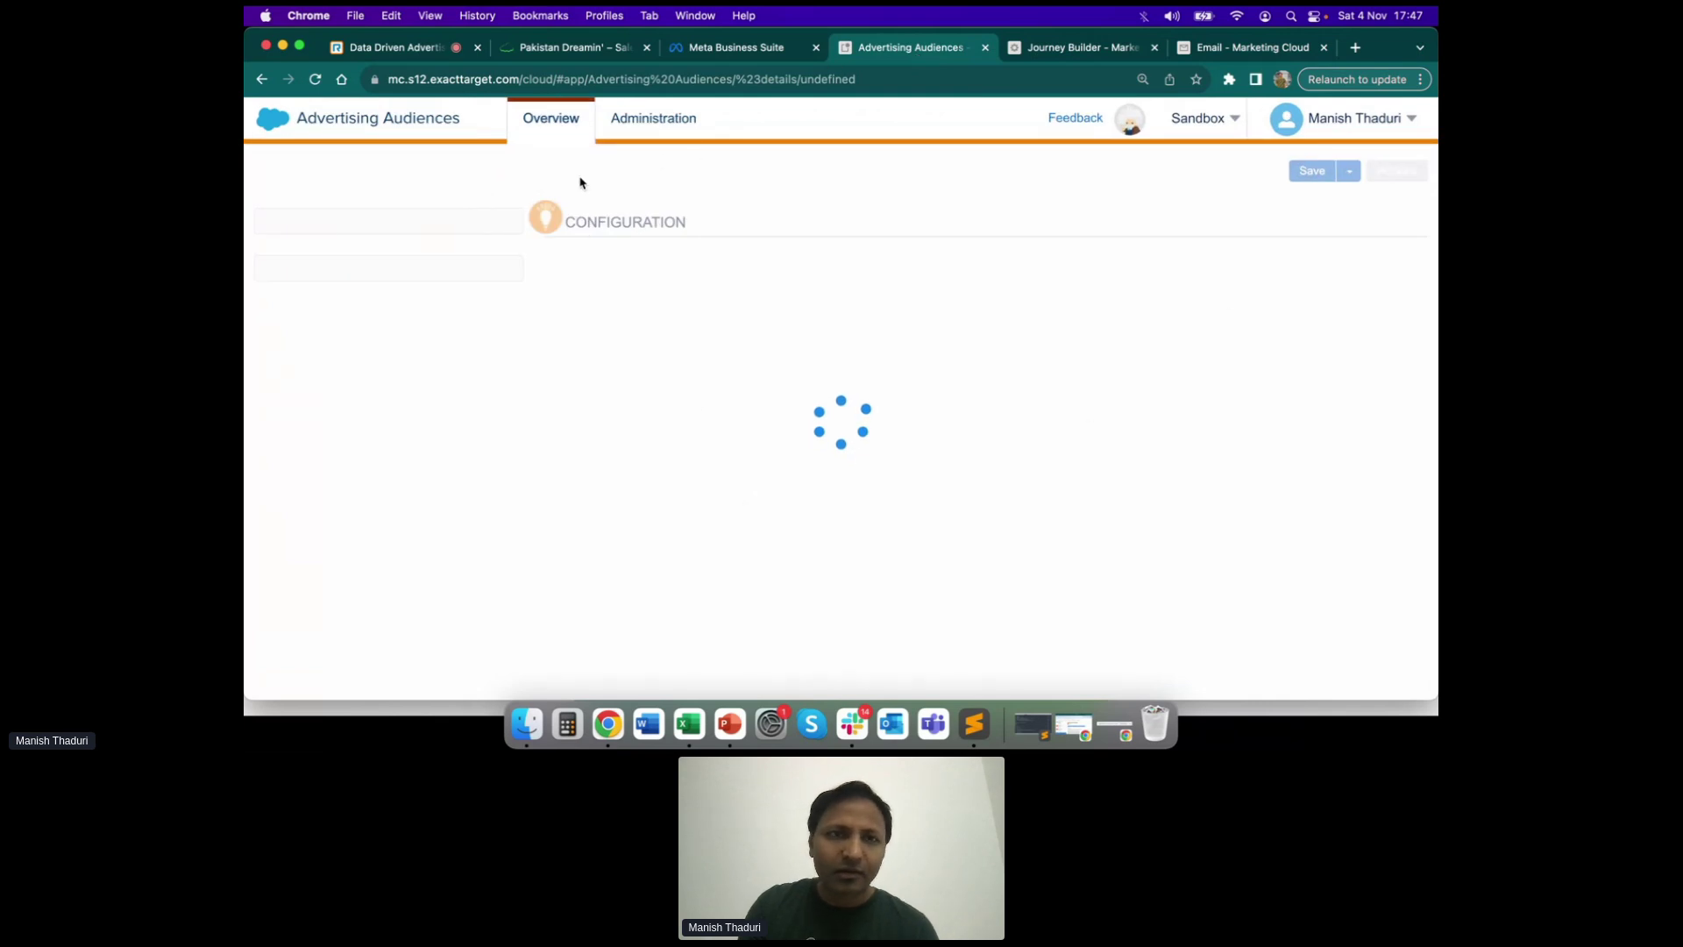
pyautogui.click(551, 118)
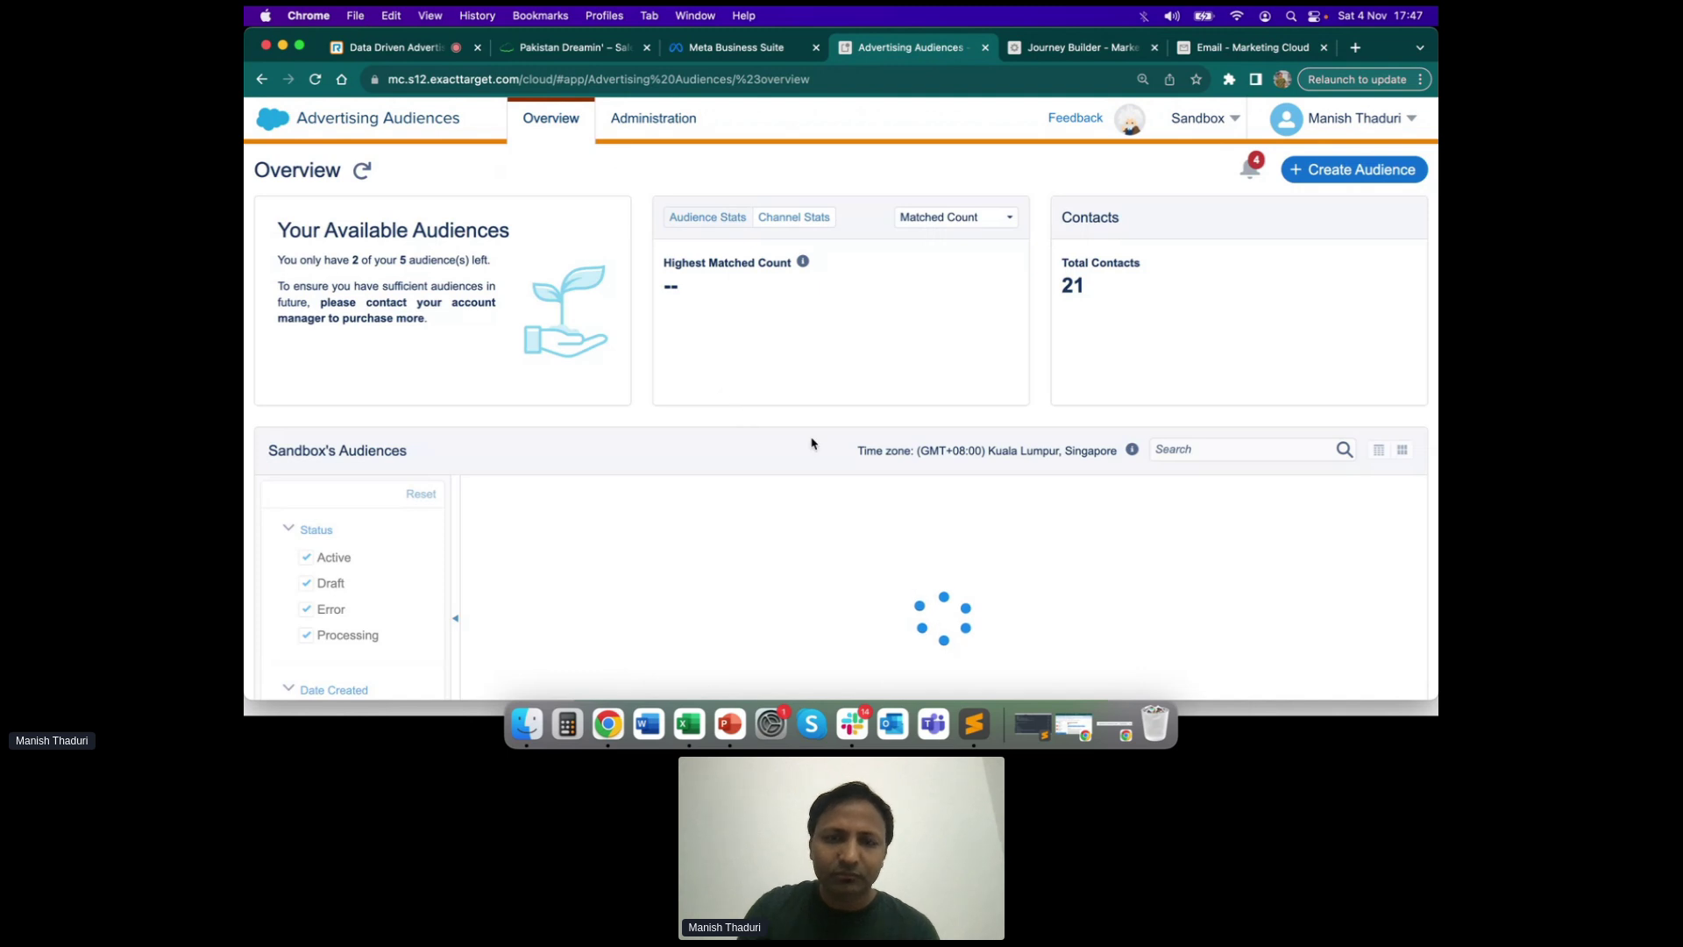
pyautogui.click(838, 460)
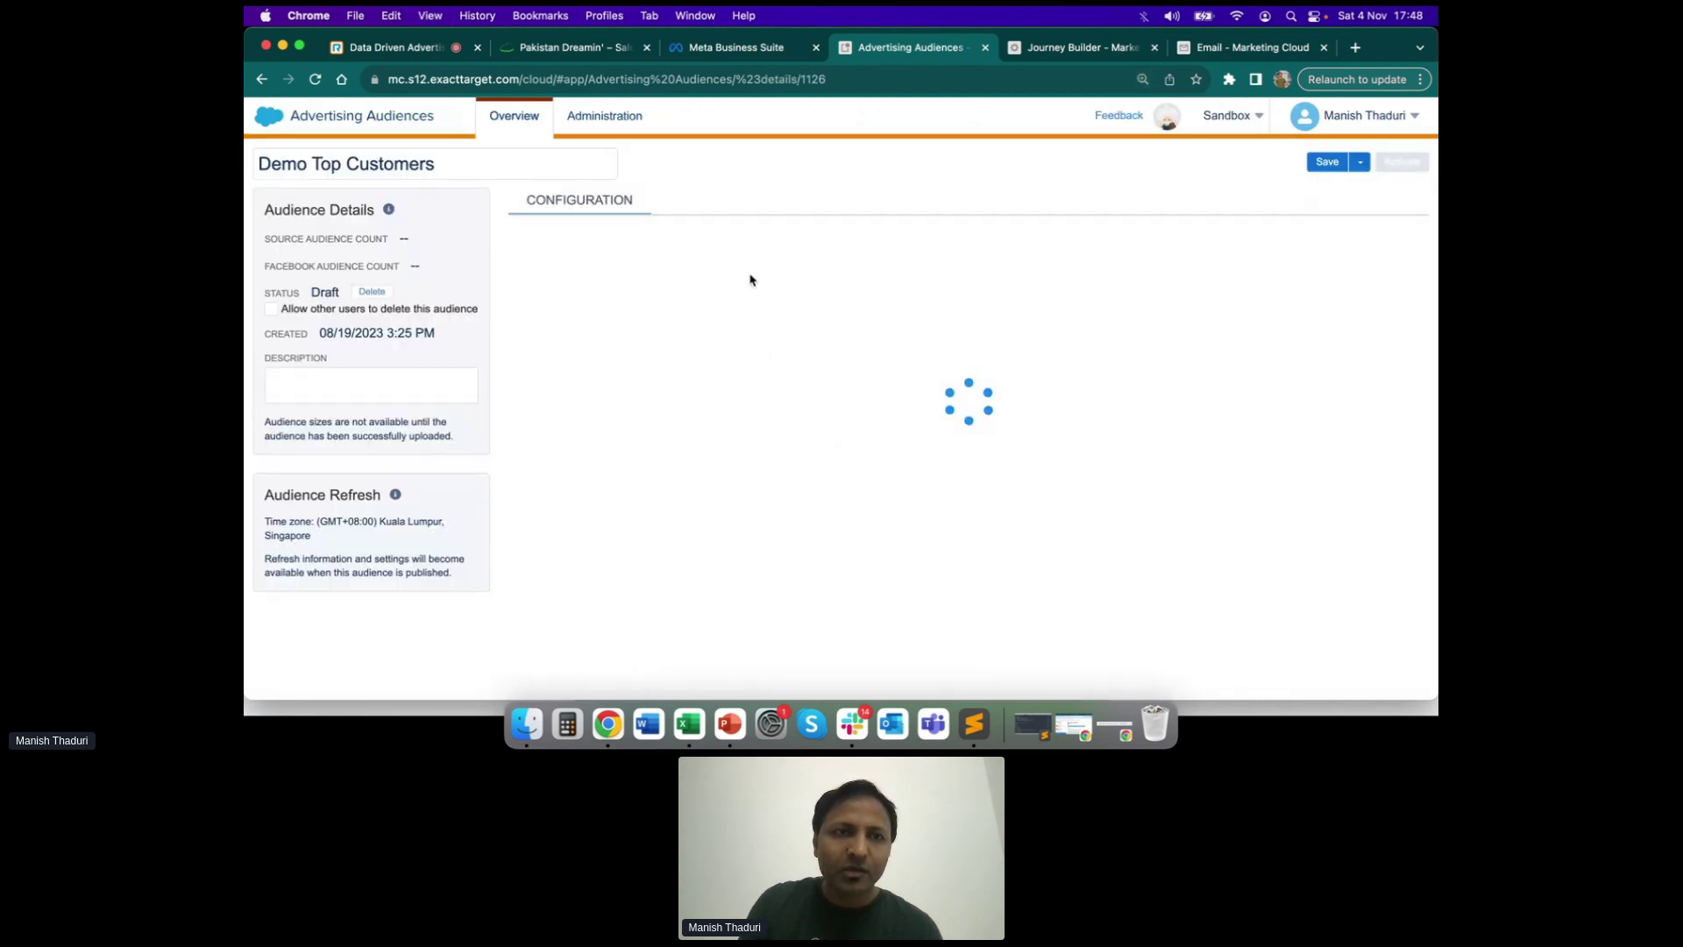
pyautogui.press('super+minus')
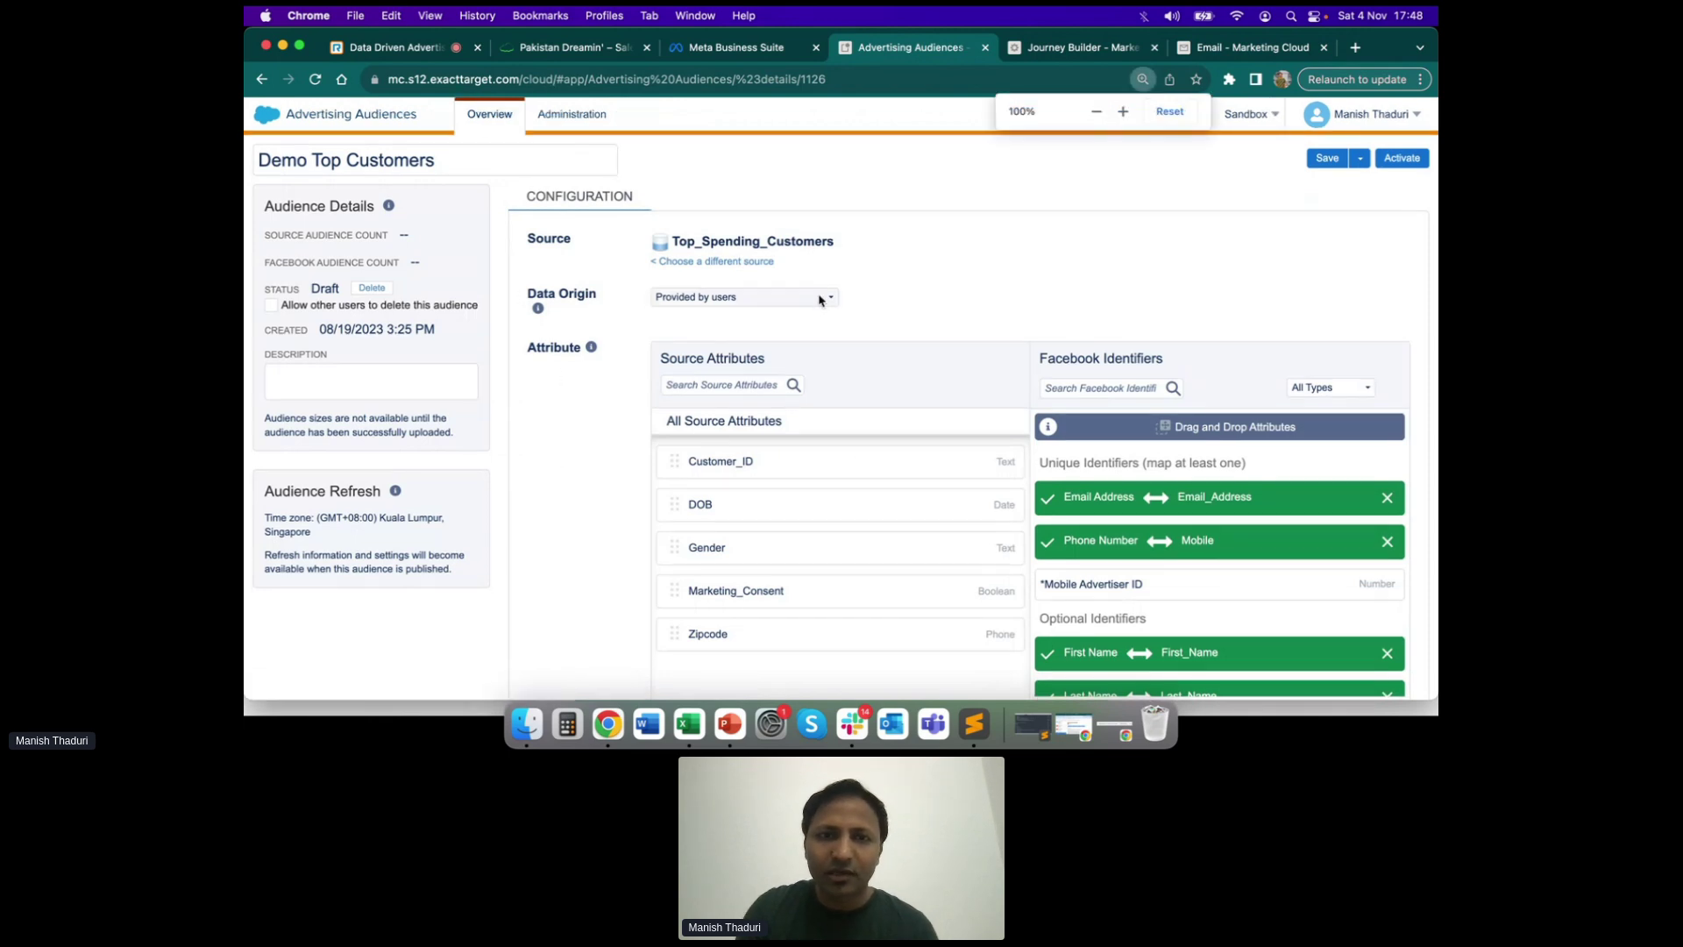
pyautogui.doubleClick(507, 230)
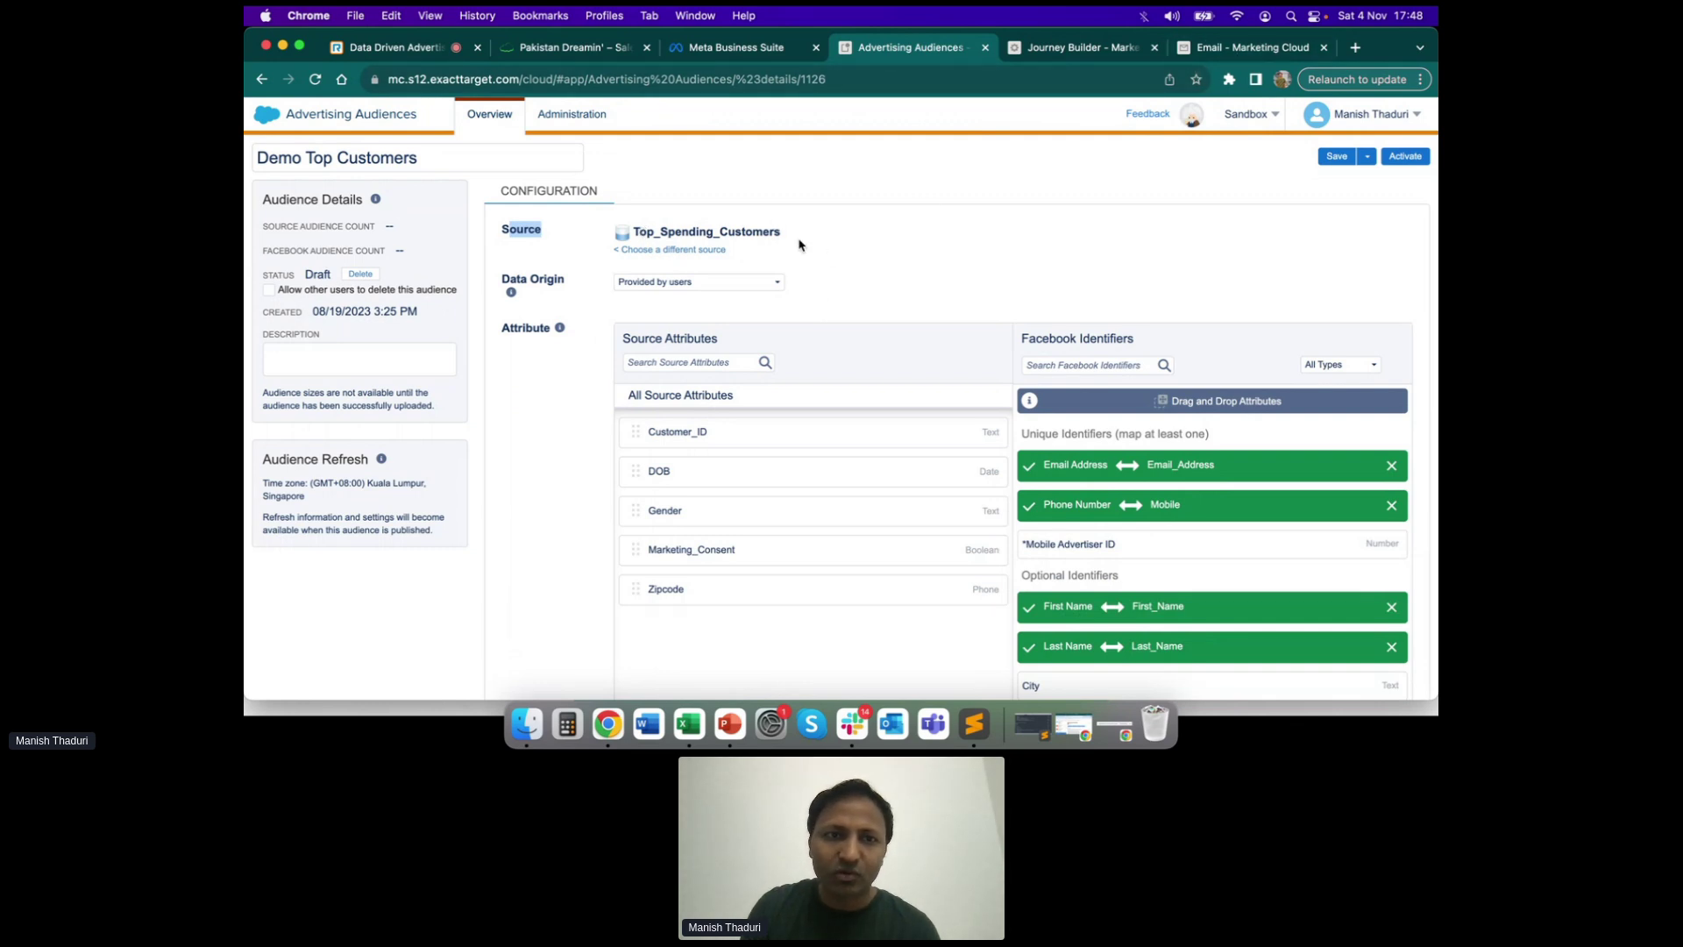
pyautogui.scroll(-1, 588, 509)
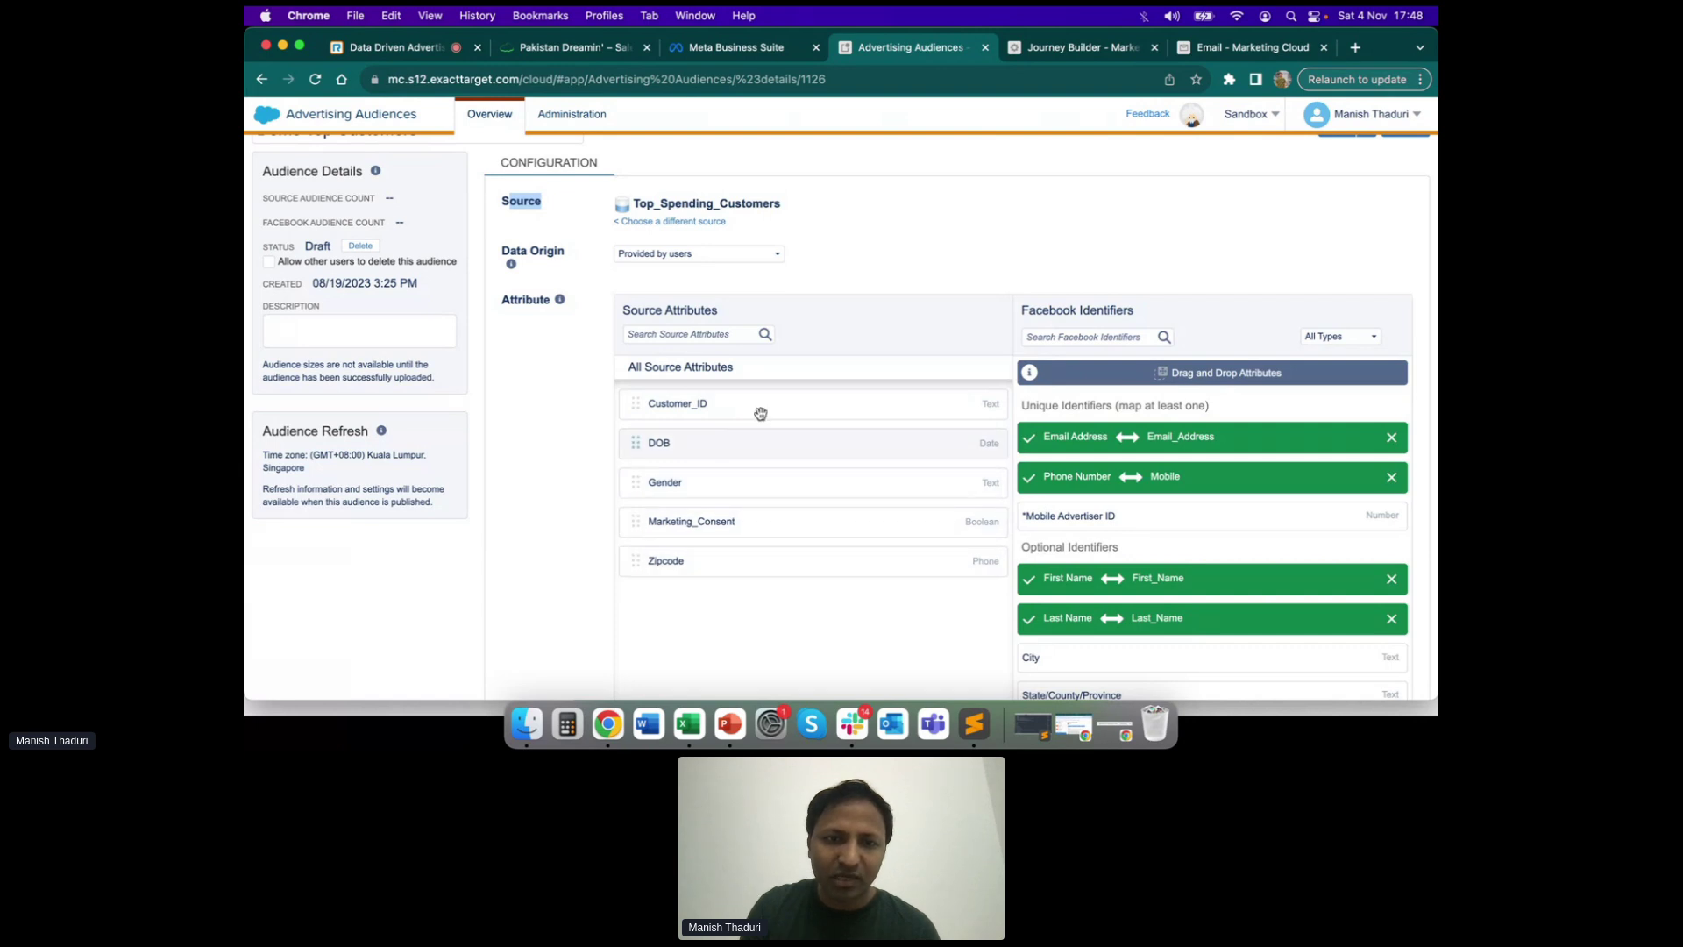
# Remove the Facebook identifier mappings for Email Address, Phone Number, First Name and Last Name
pyautogui.click(1393, 438)
pyautogui.click(1394, 475)
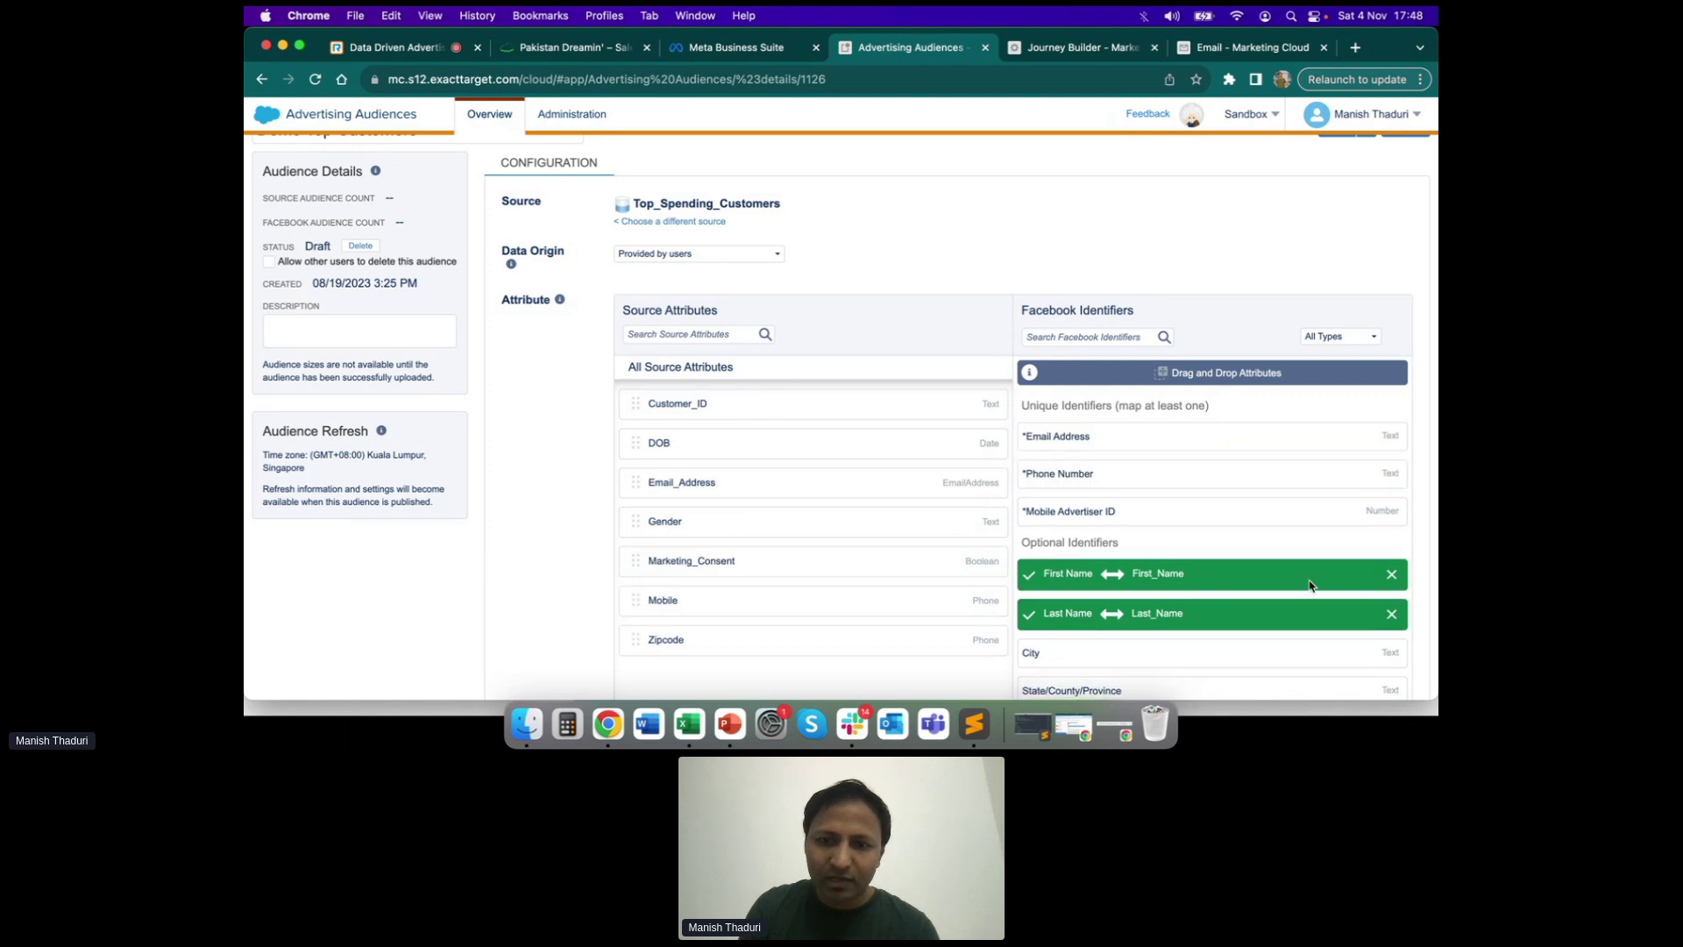
pyautogui.click(1392, 574)
pyautogui.click(1392, 613)
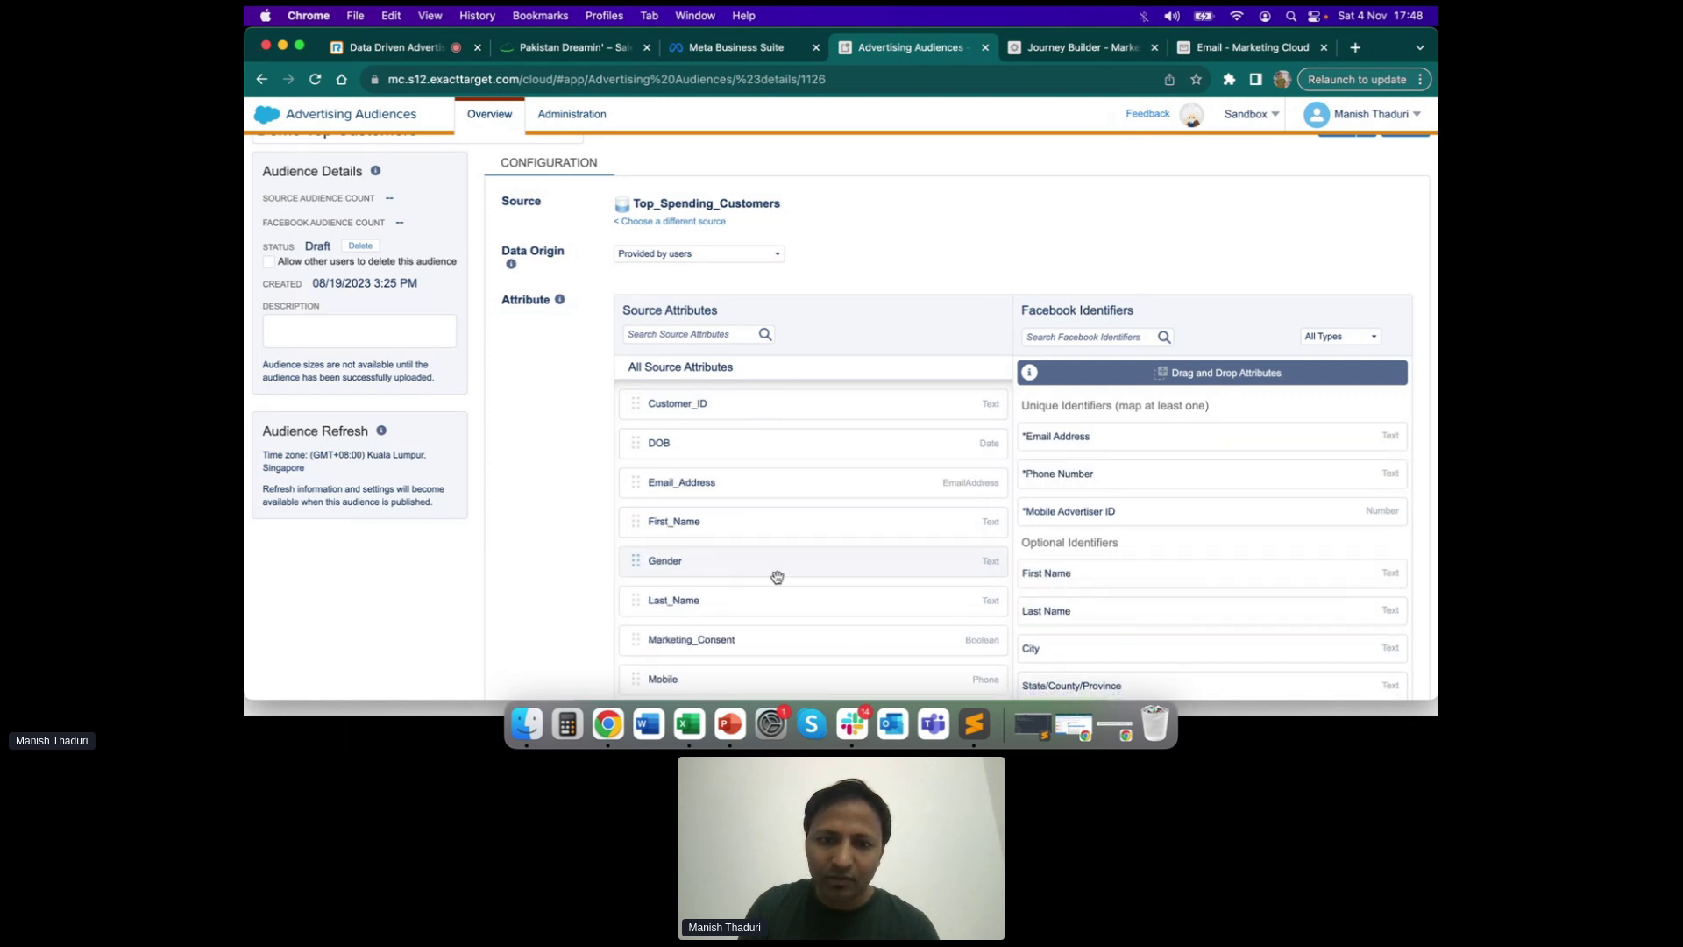
# Map Email_Address to the Email Address identifier and Mobile to Phone Number, and look over the remaining audience settings
pyautogui.scroll(-2, 729, 590)
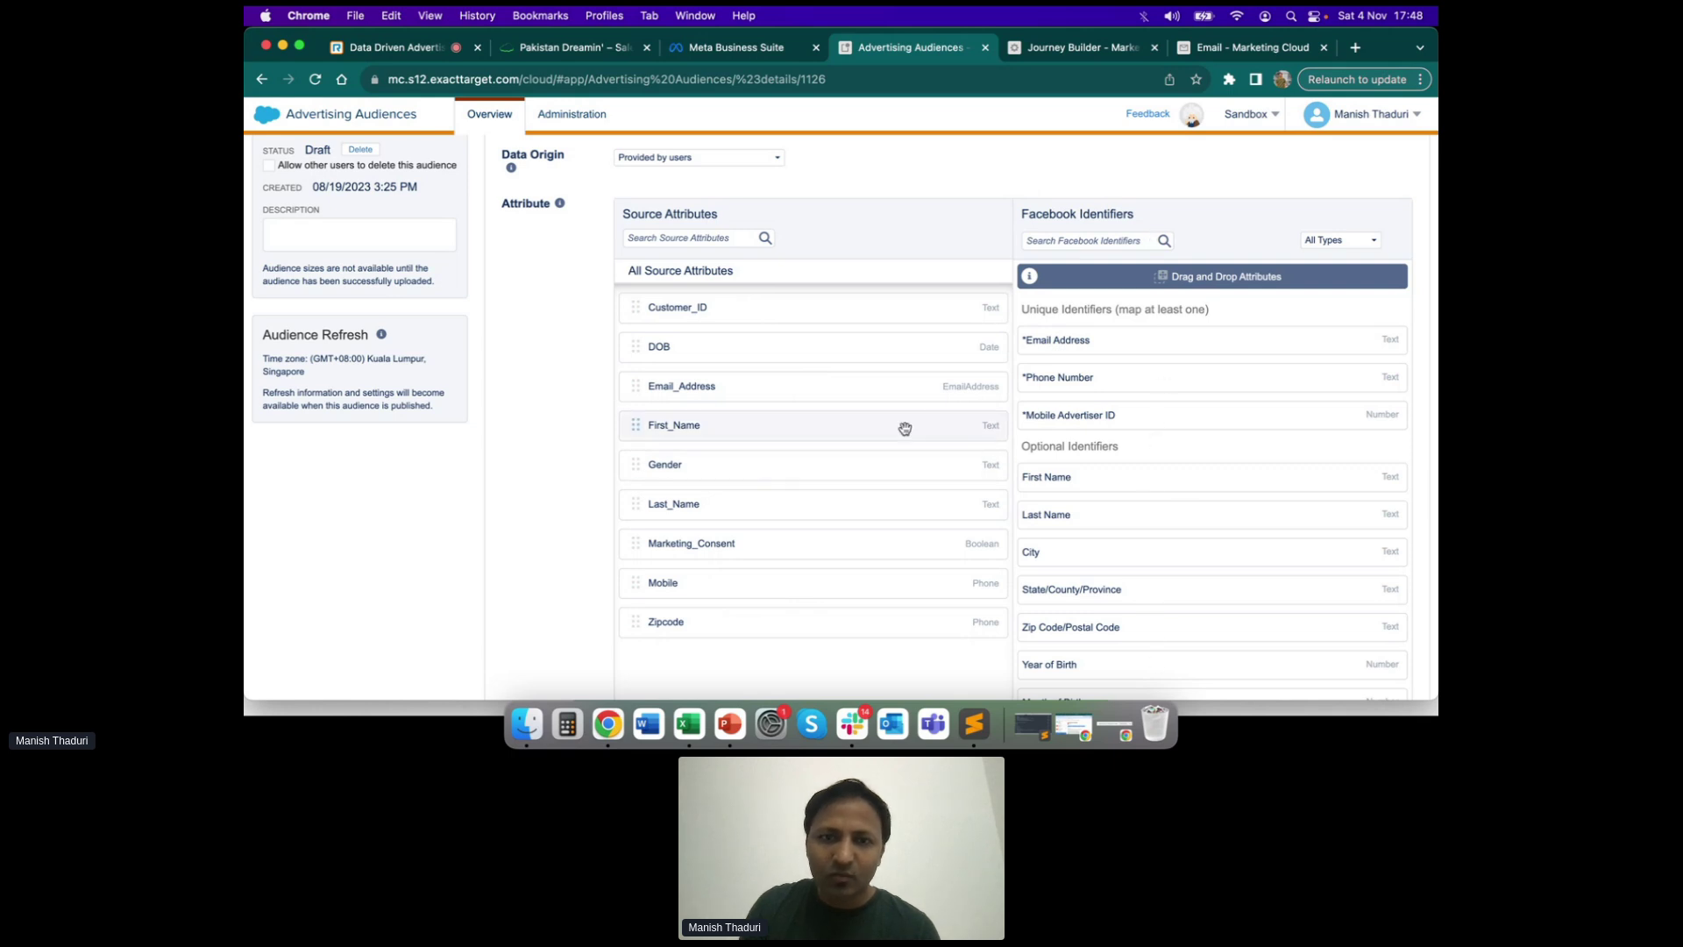
pyautogui.moveTo(824, 392); pyautogui.dragTo(1094, 362)
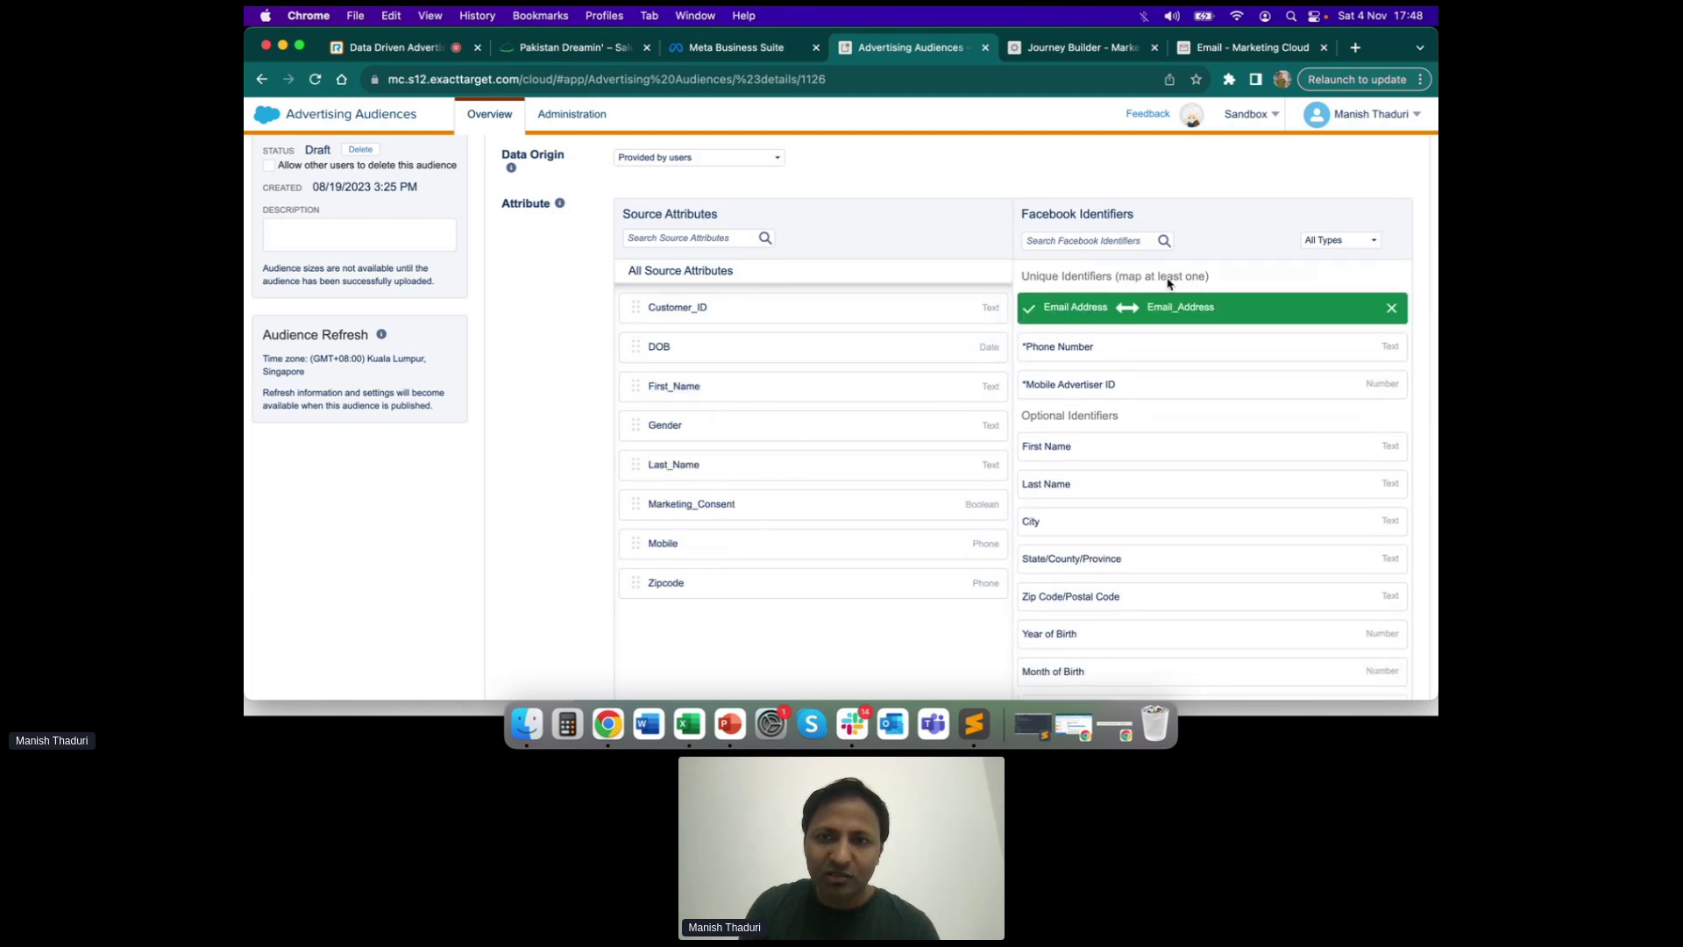
pyautogui.moveTo(694, 545); pyautogui.dragTo(1090, 352)
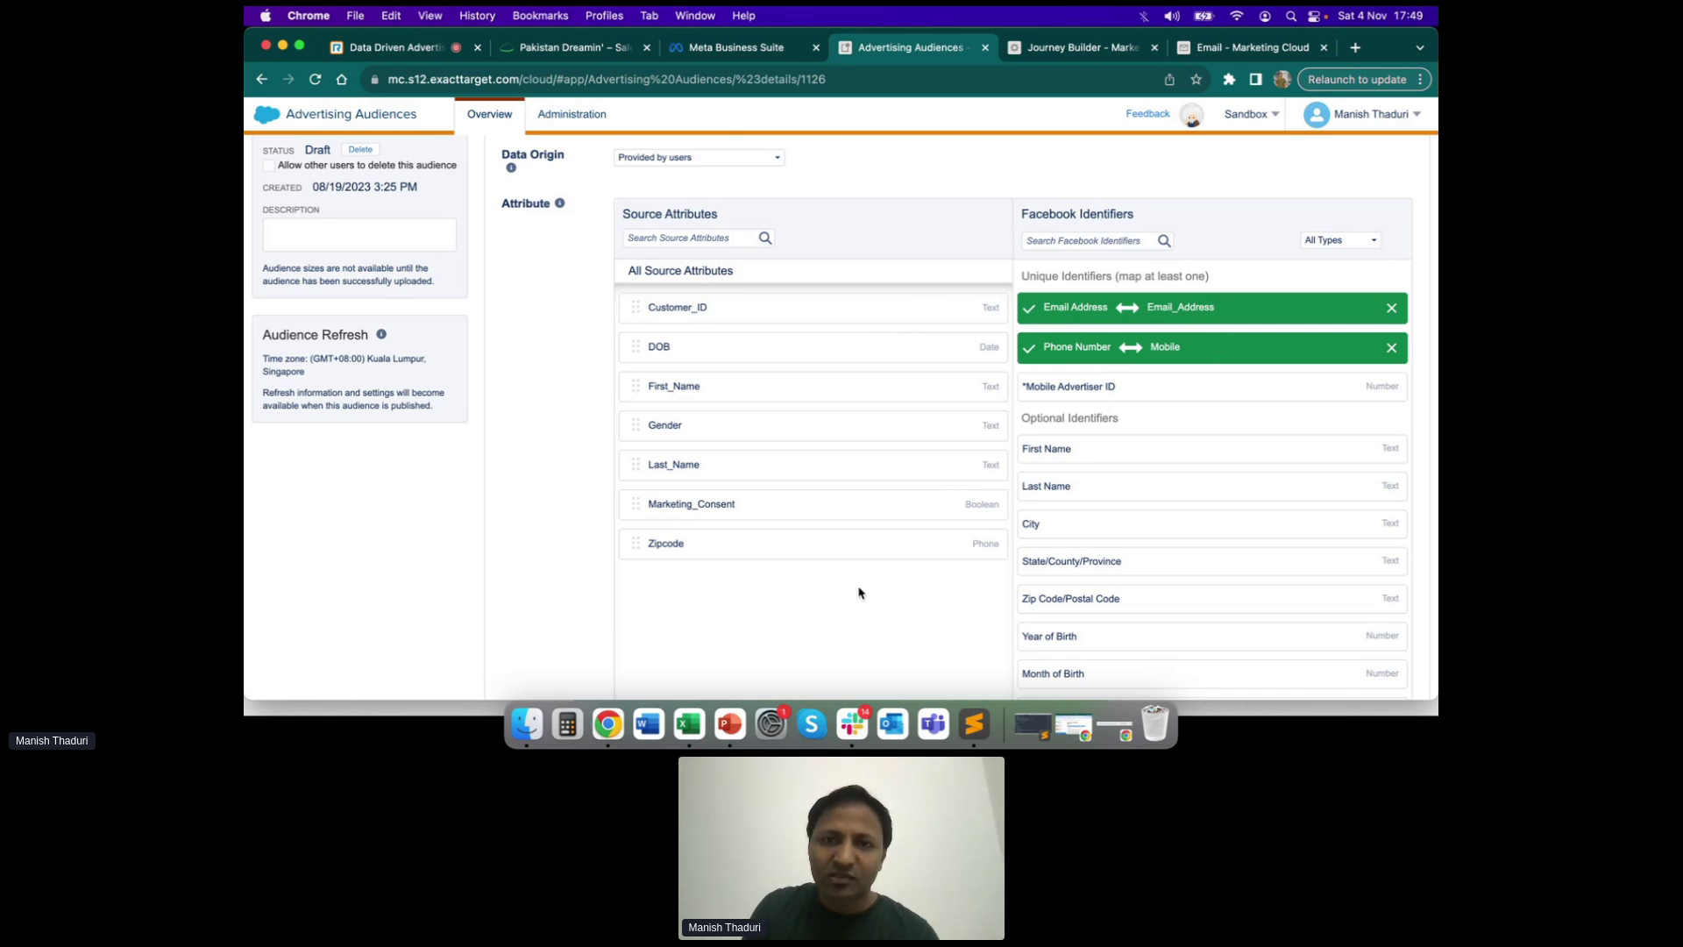
pyautogui.scroll(3, 859, 591)
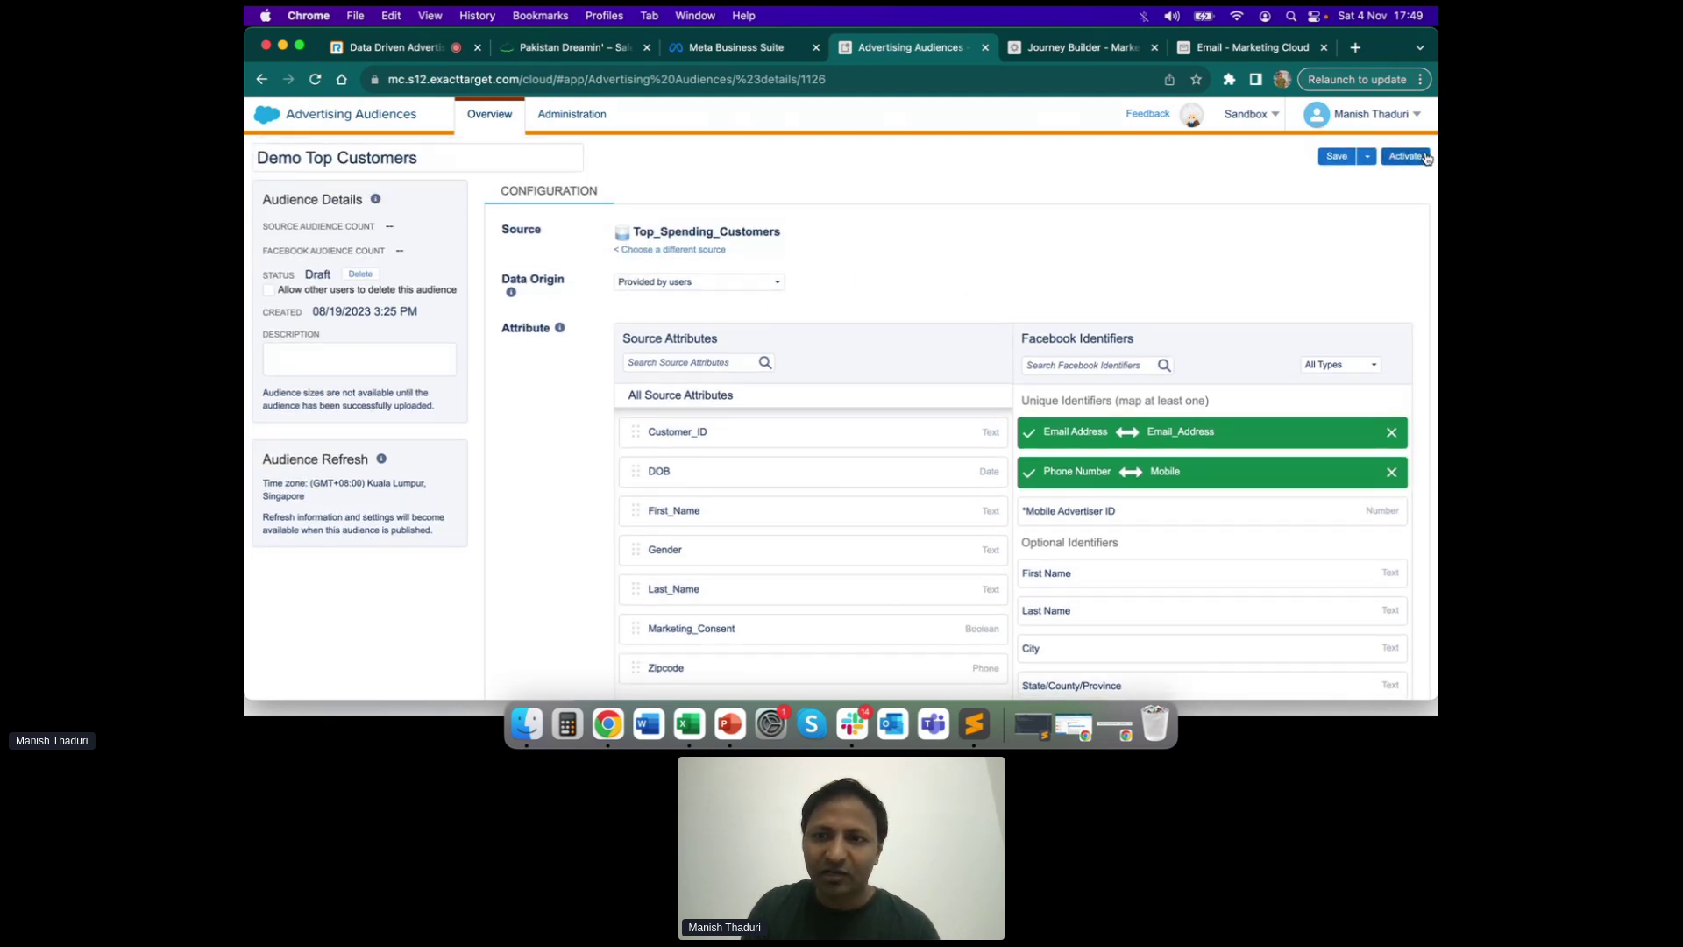
pyautogui.scroll(-5, 1176, 329)
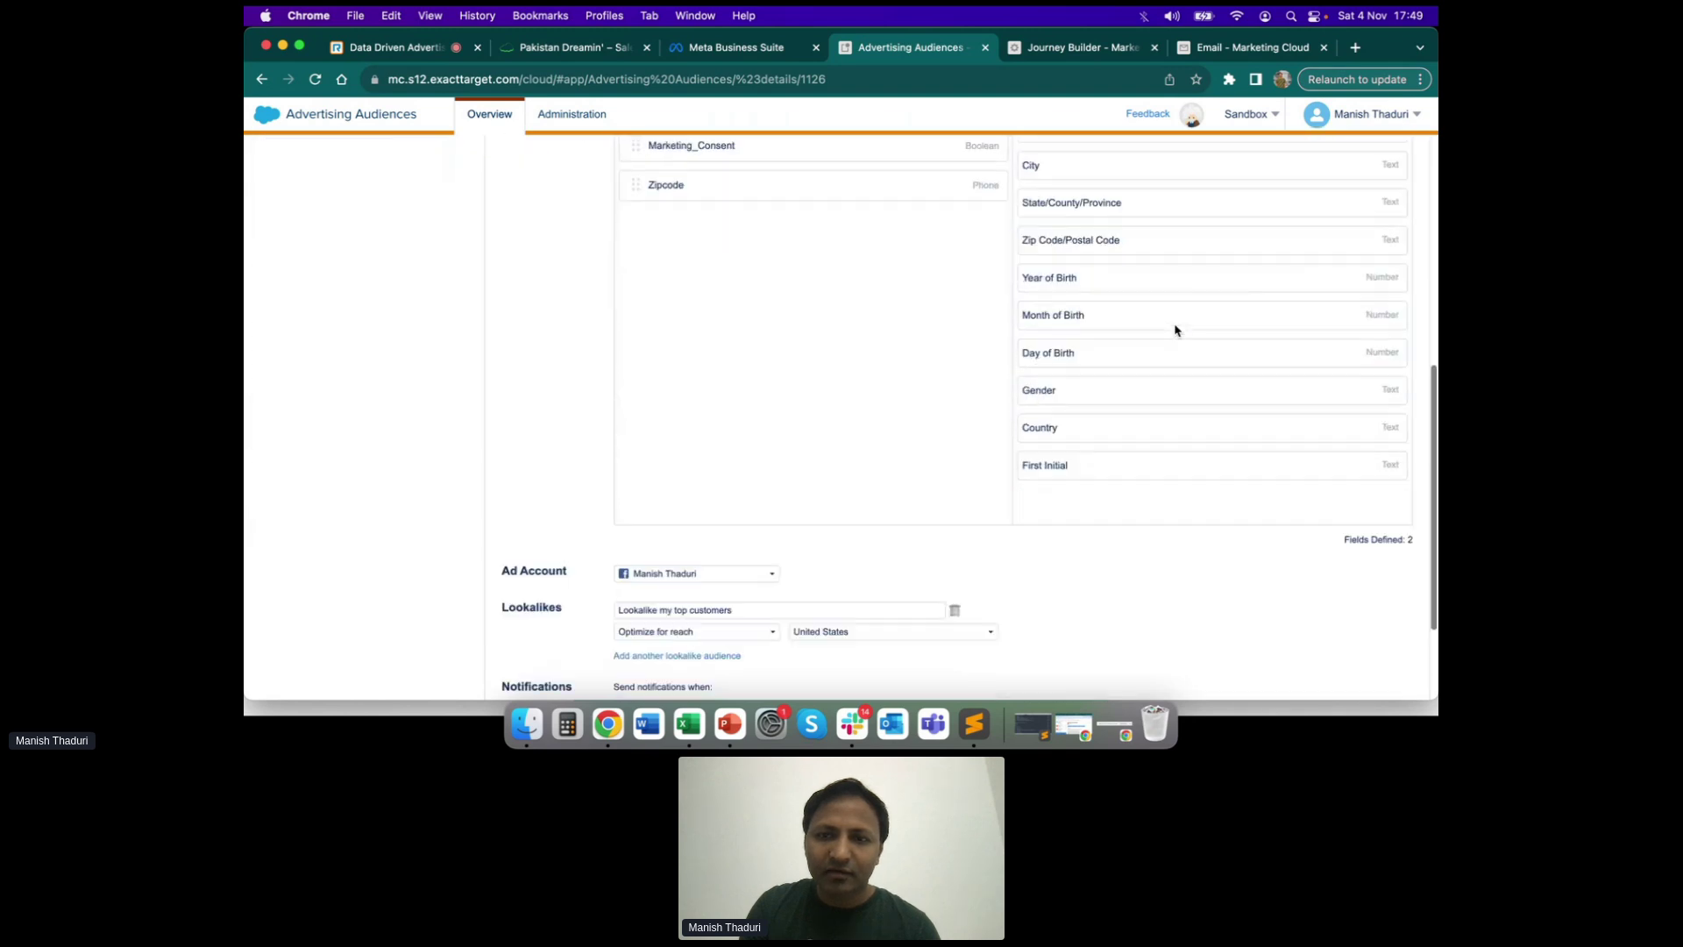
# Try to save the Demo Top Customers audience with its new mappings and return to the audience overview
pyautogui.scroll(6, 1176, 330)
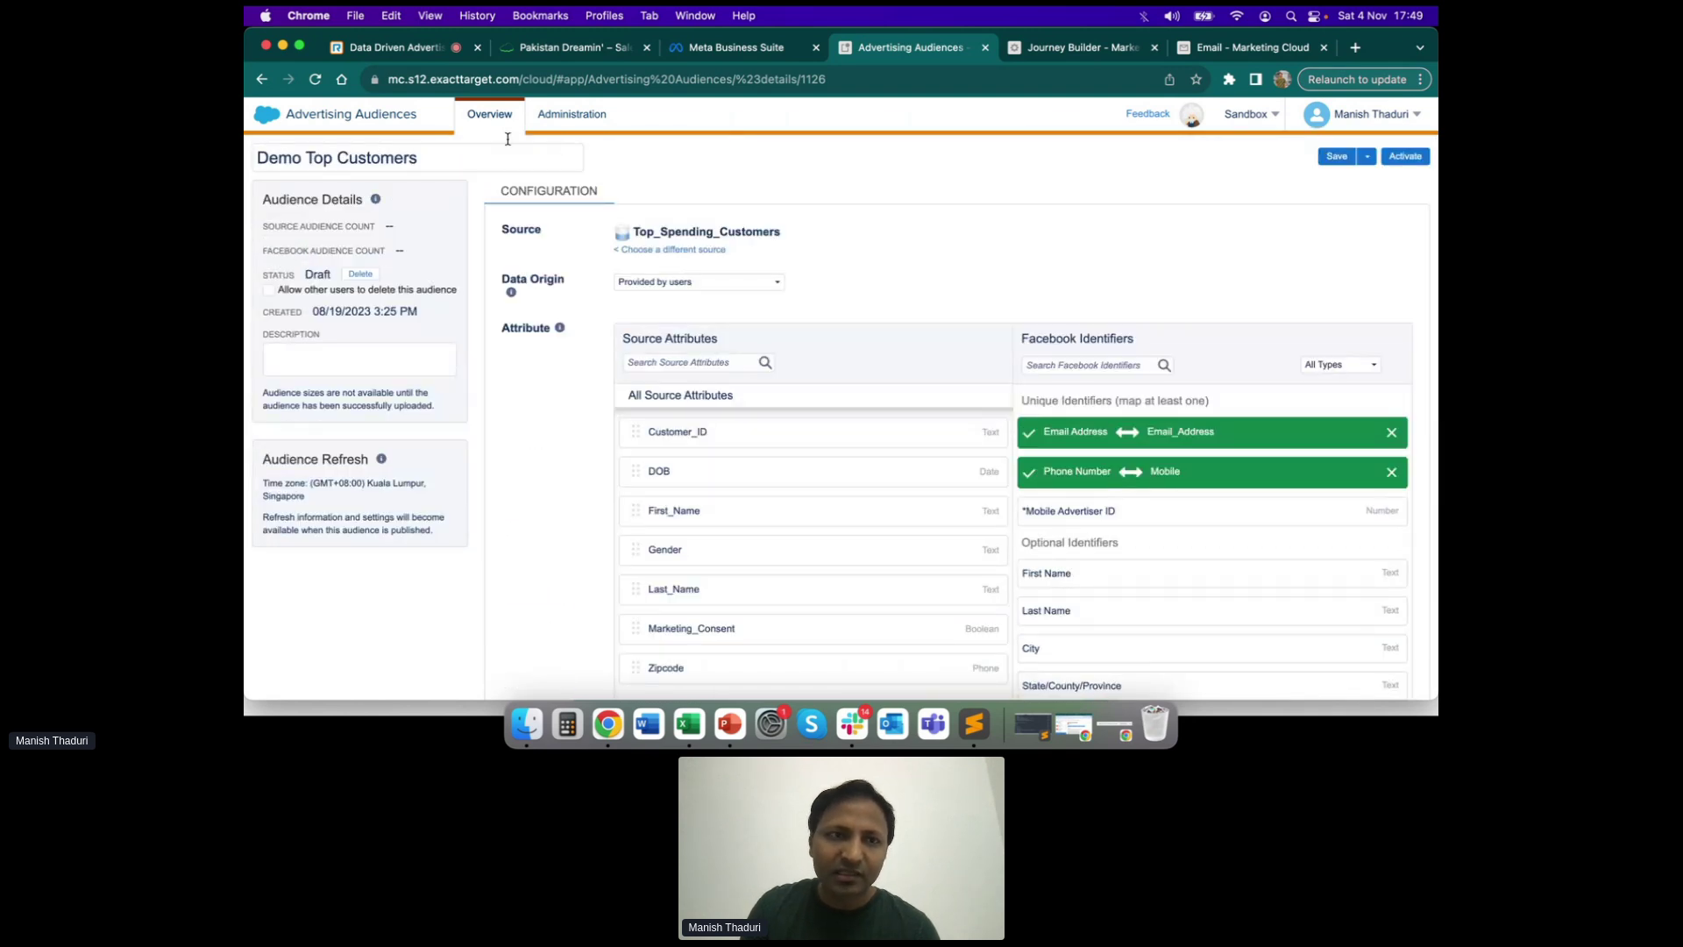
pyautogui.click(1337, 156)
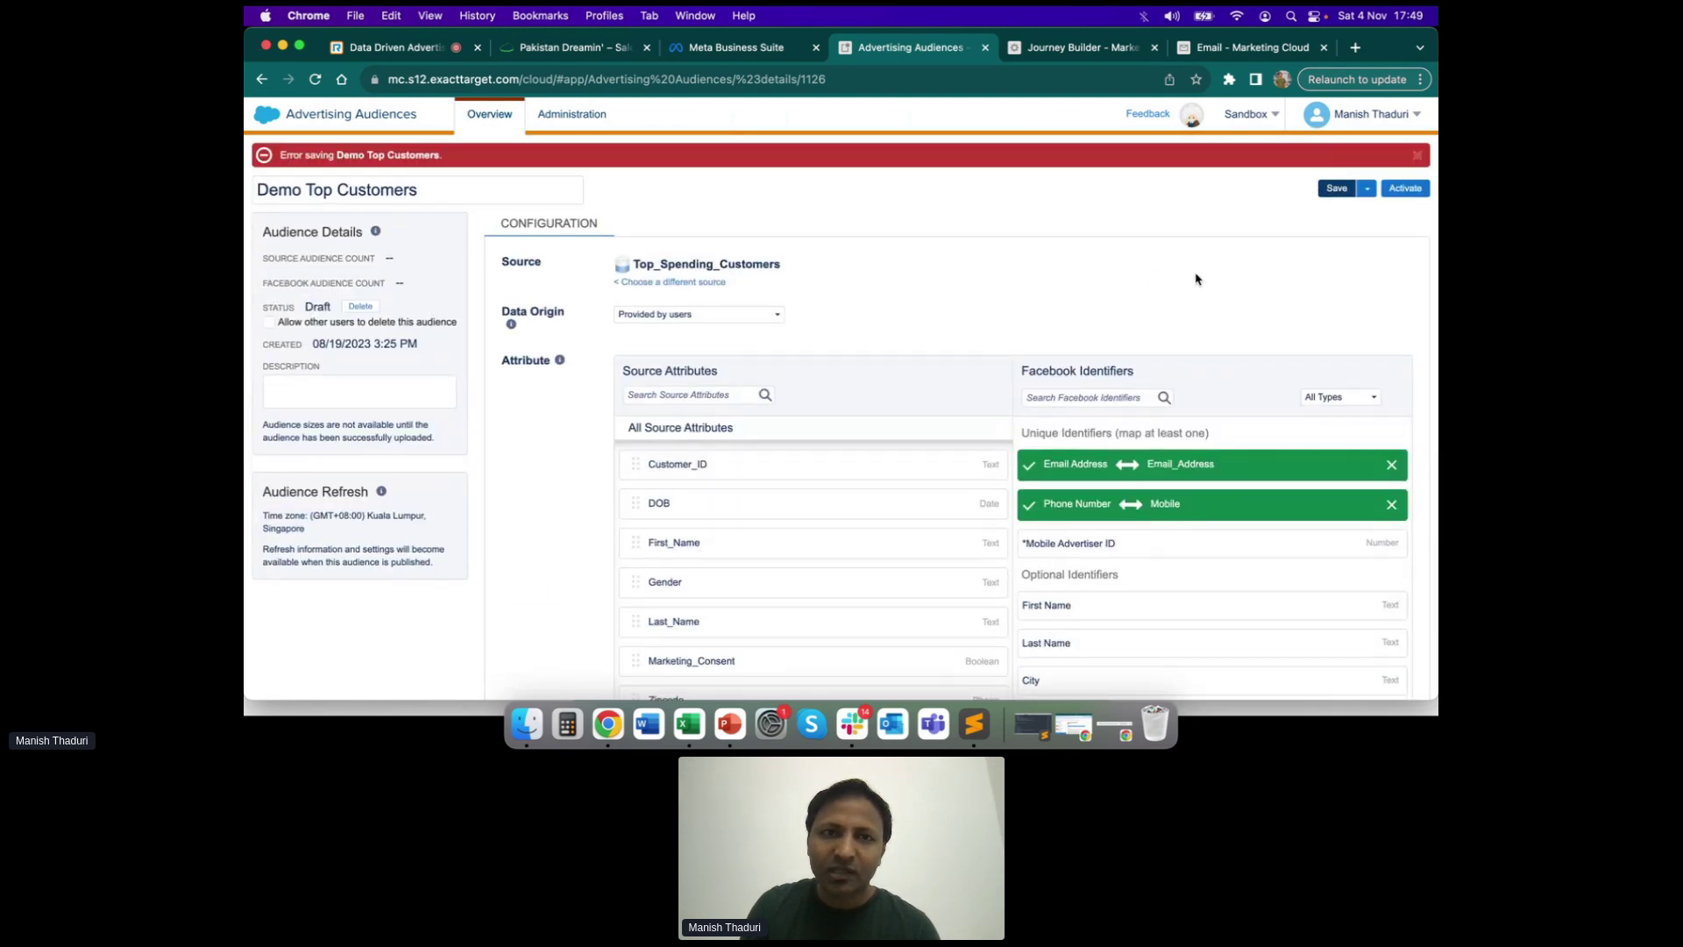
pyautogui.click(1418, 155)
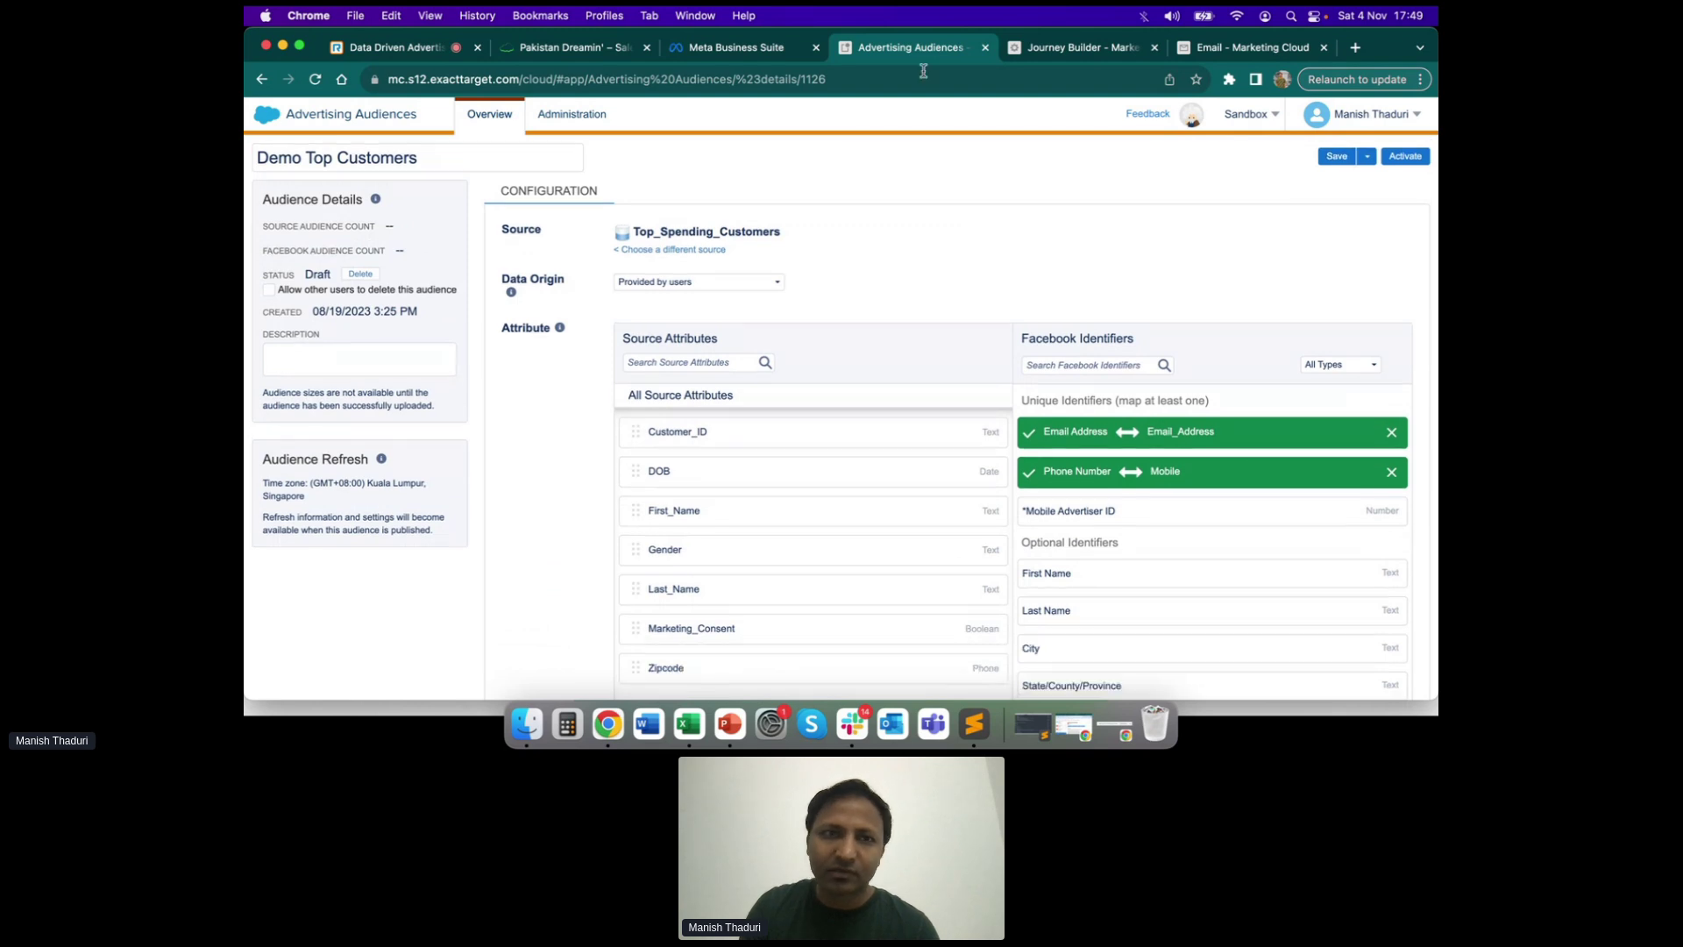
pyautogui.click(480, 119)
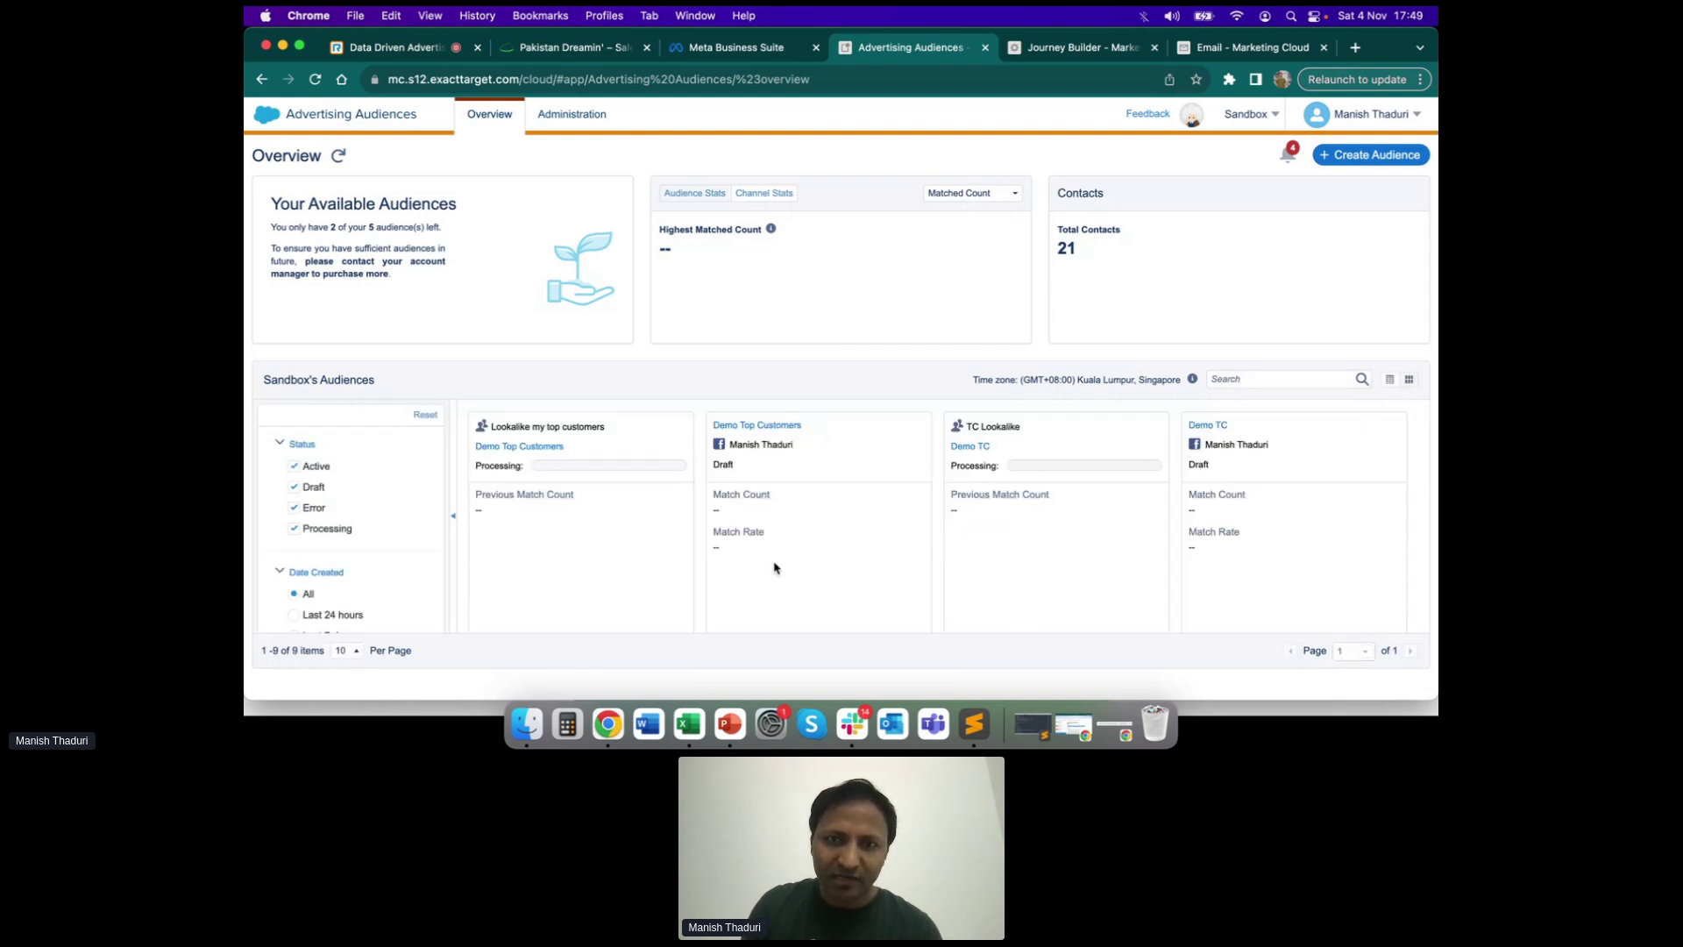
# Switch to the Dress2Match ad draft in Meta Business Suite and choose the saved audience DD as the ad's audience
pyautogui.click(768, 50)
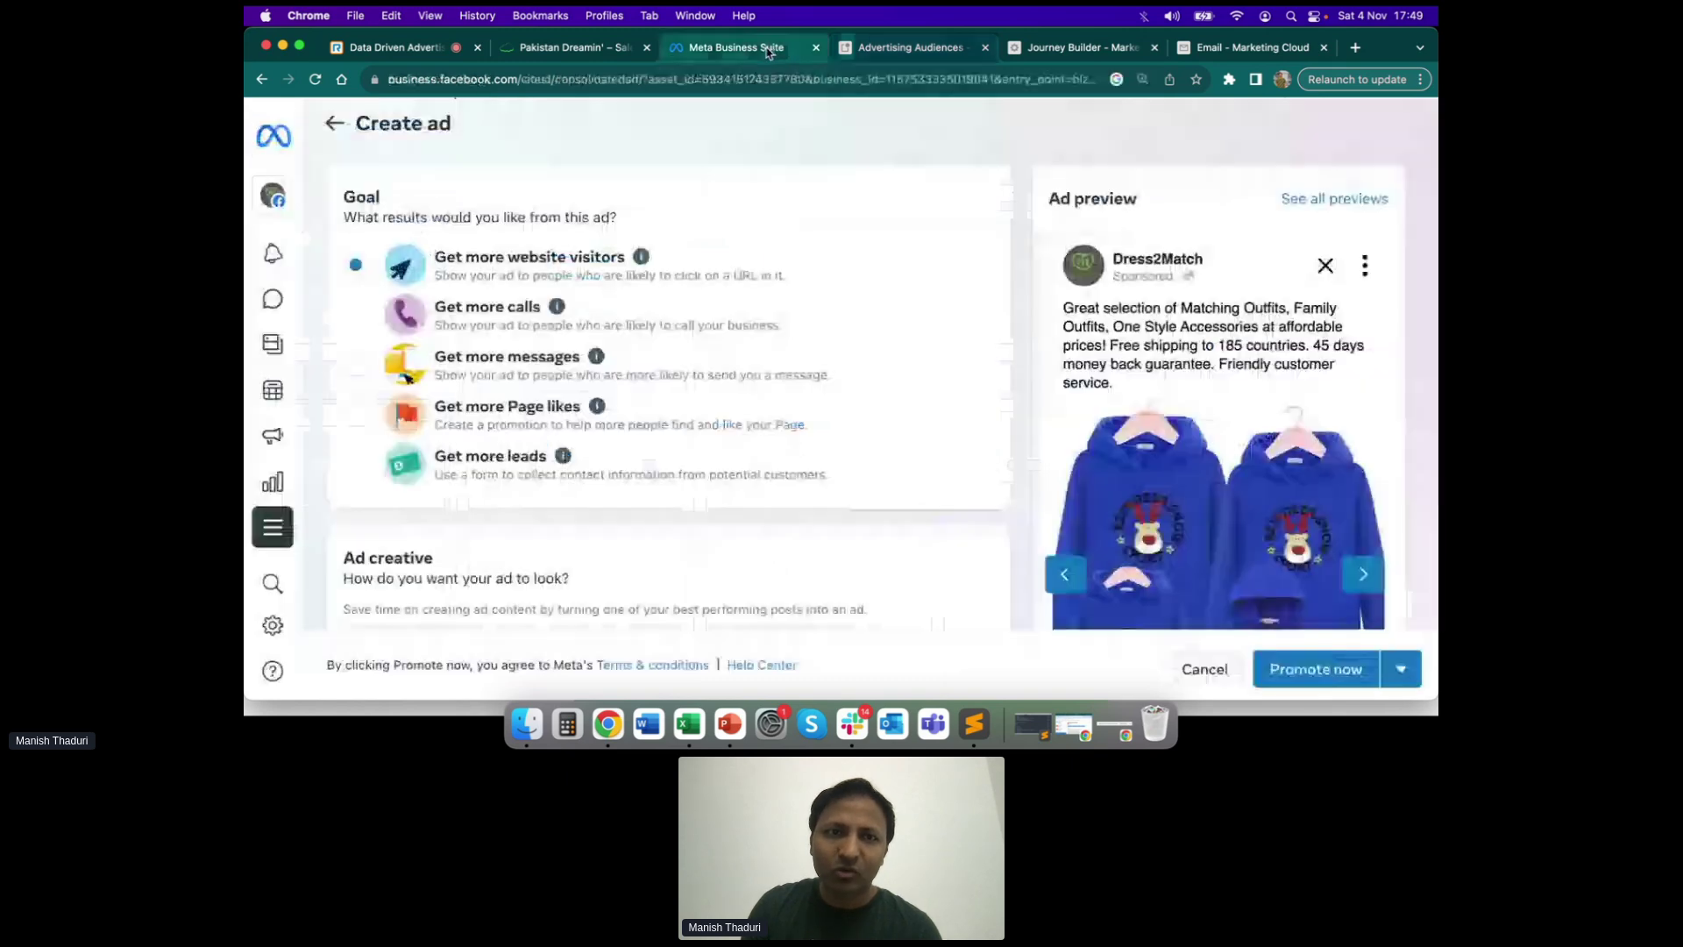
pyautogui.scroll(-5, 841, 432)
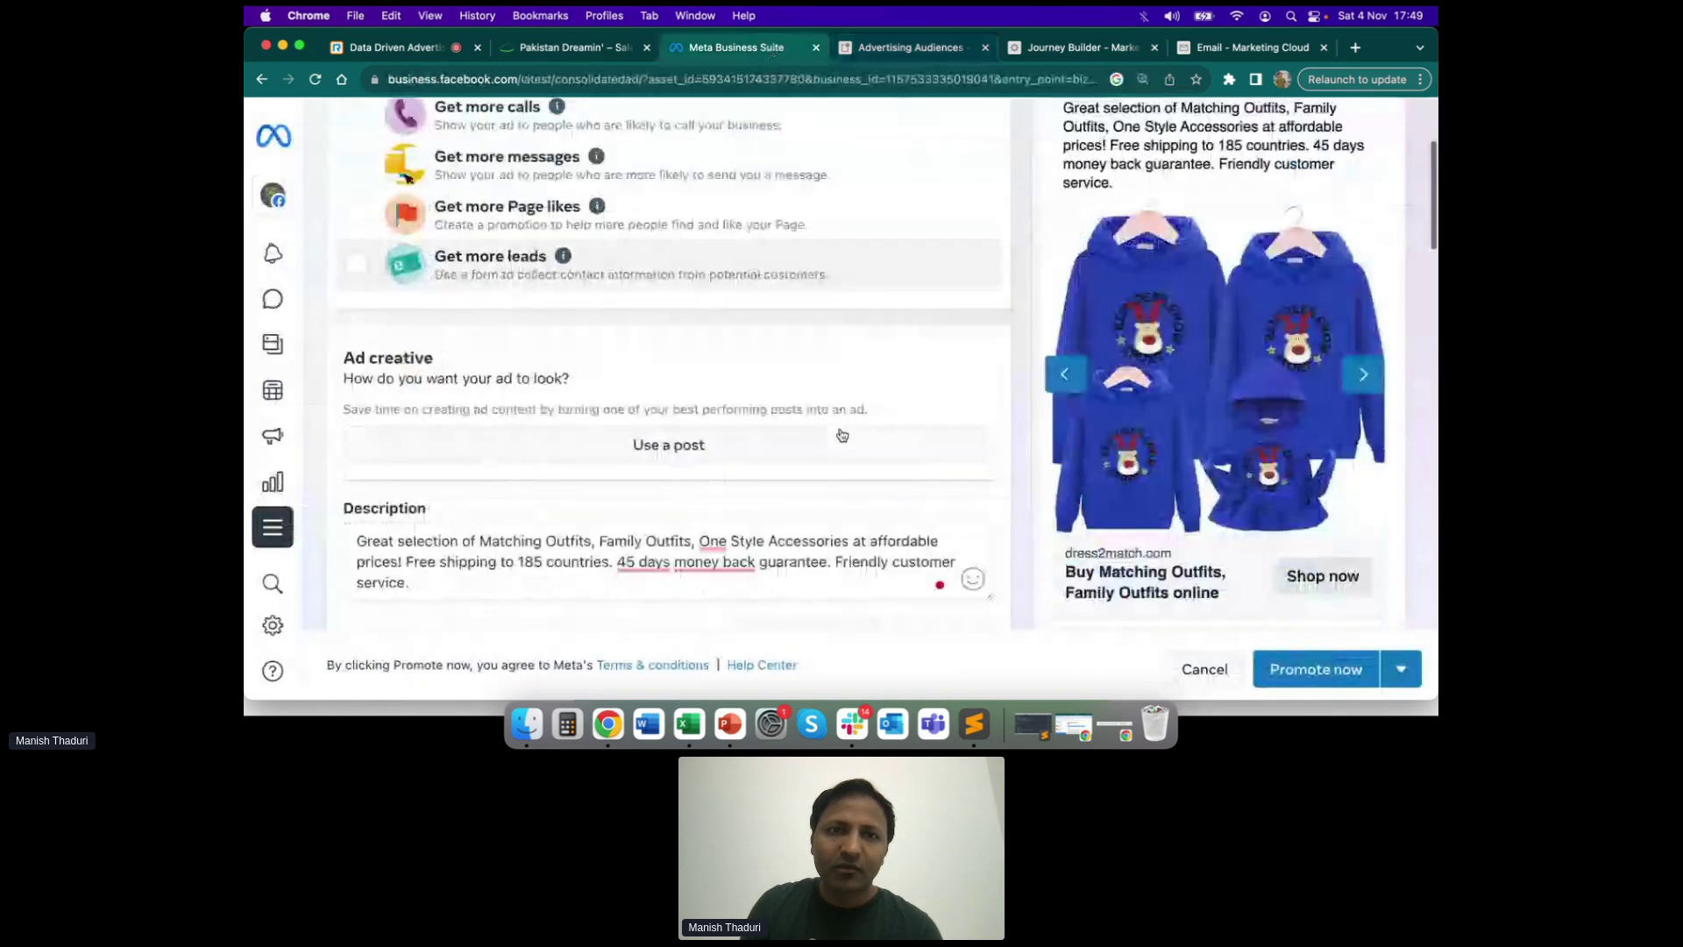
pyautogui.scroll(-8, 841, 432)
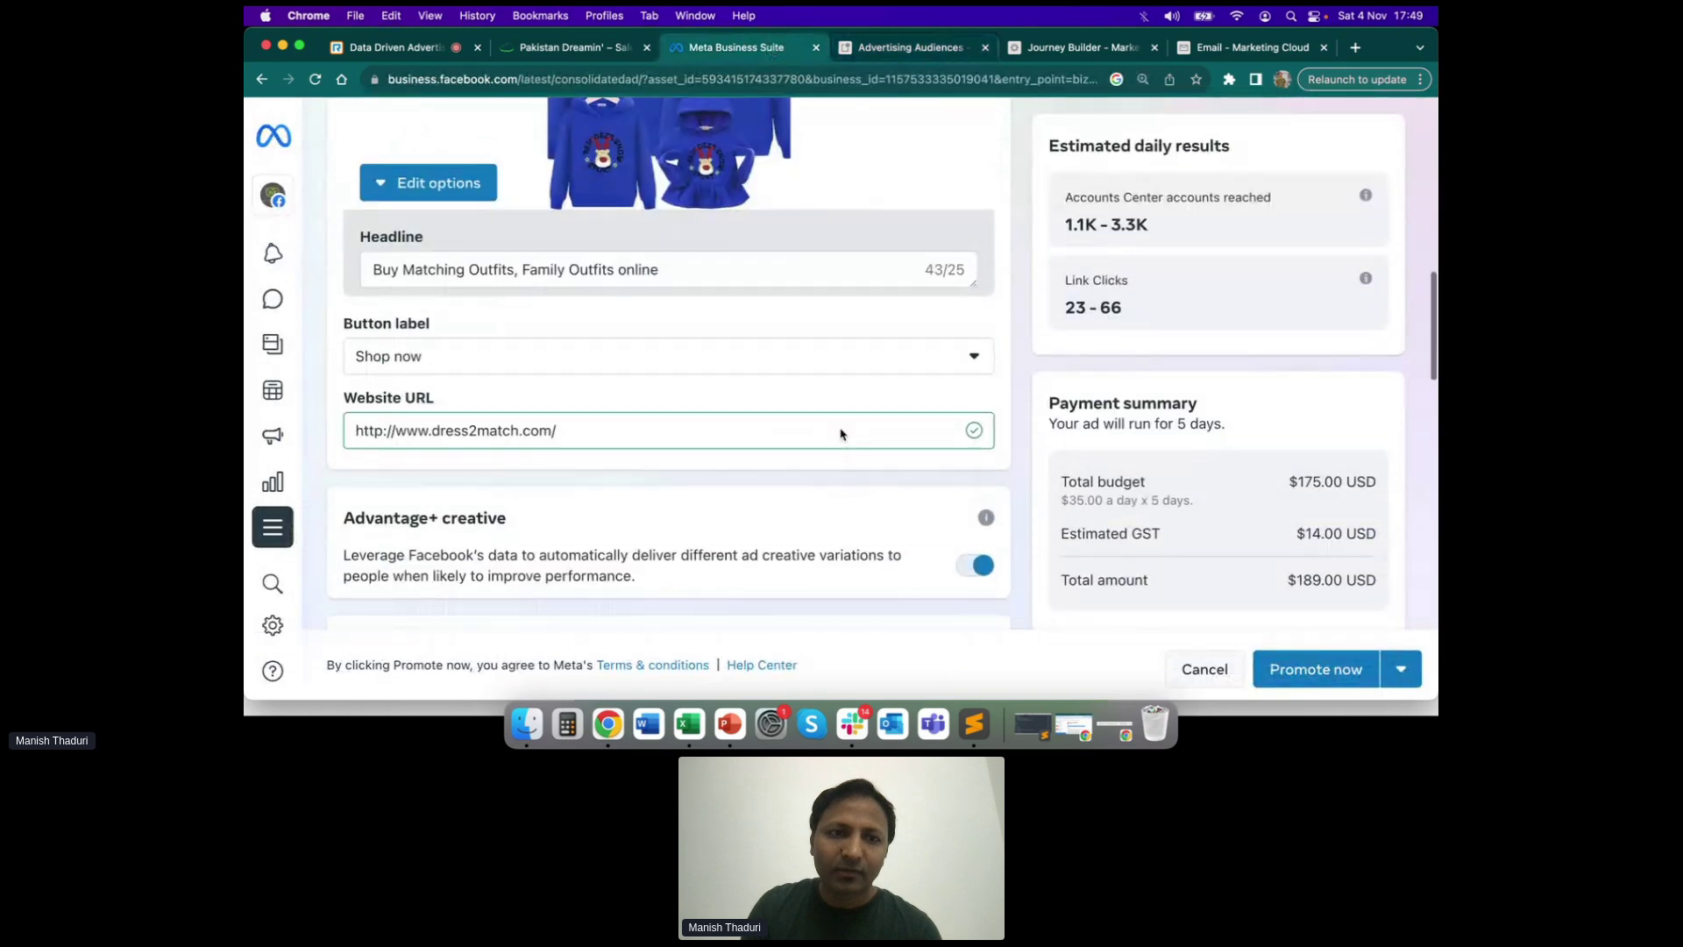
pyautogui.scroll(-5, 841, 433)
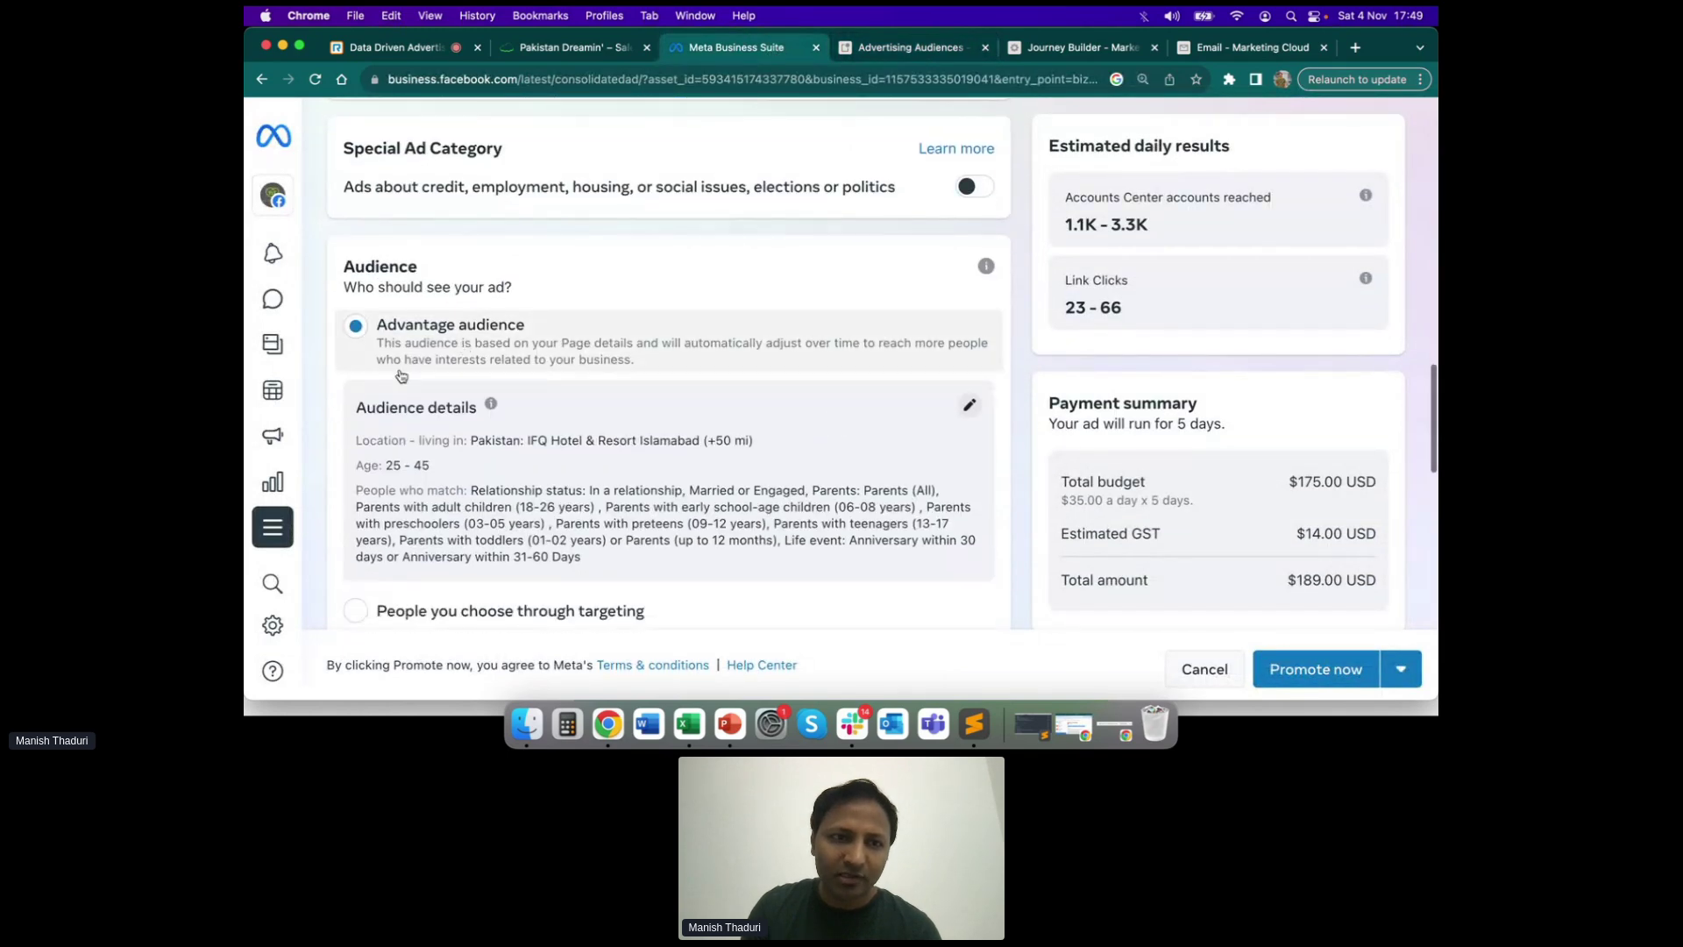
pyautogui.scroll(-1, 456, 433)
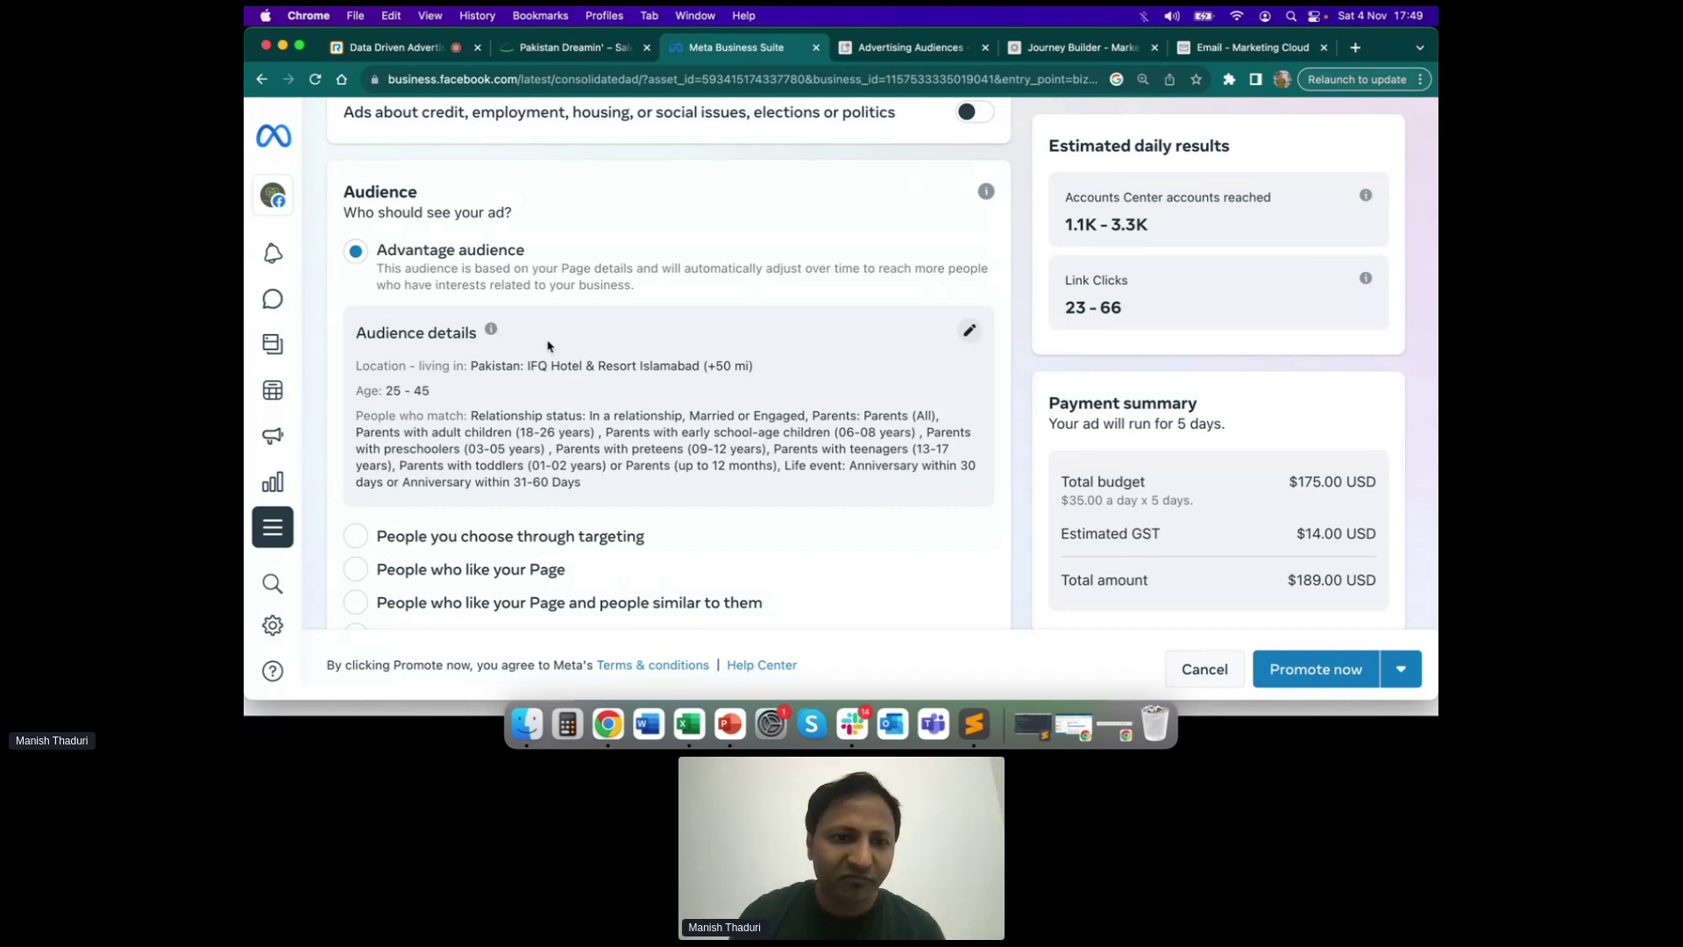
pyautogui.scroll(-2, 558, 460)
pyautogui.click(912, 48)
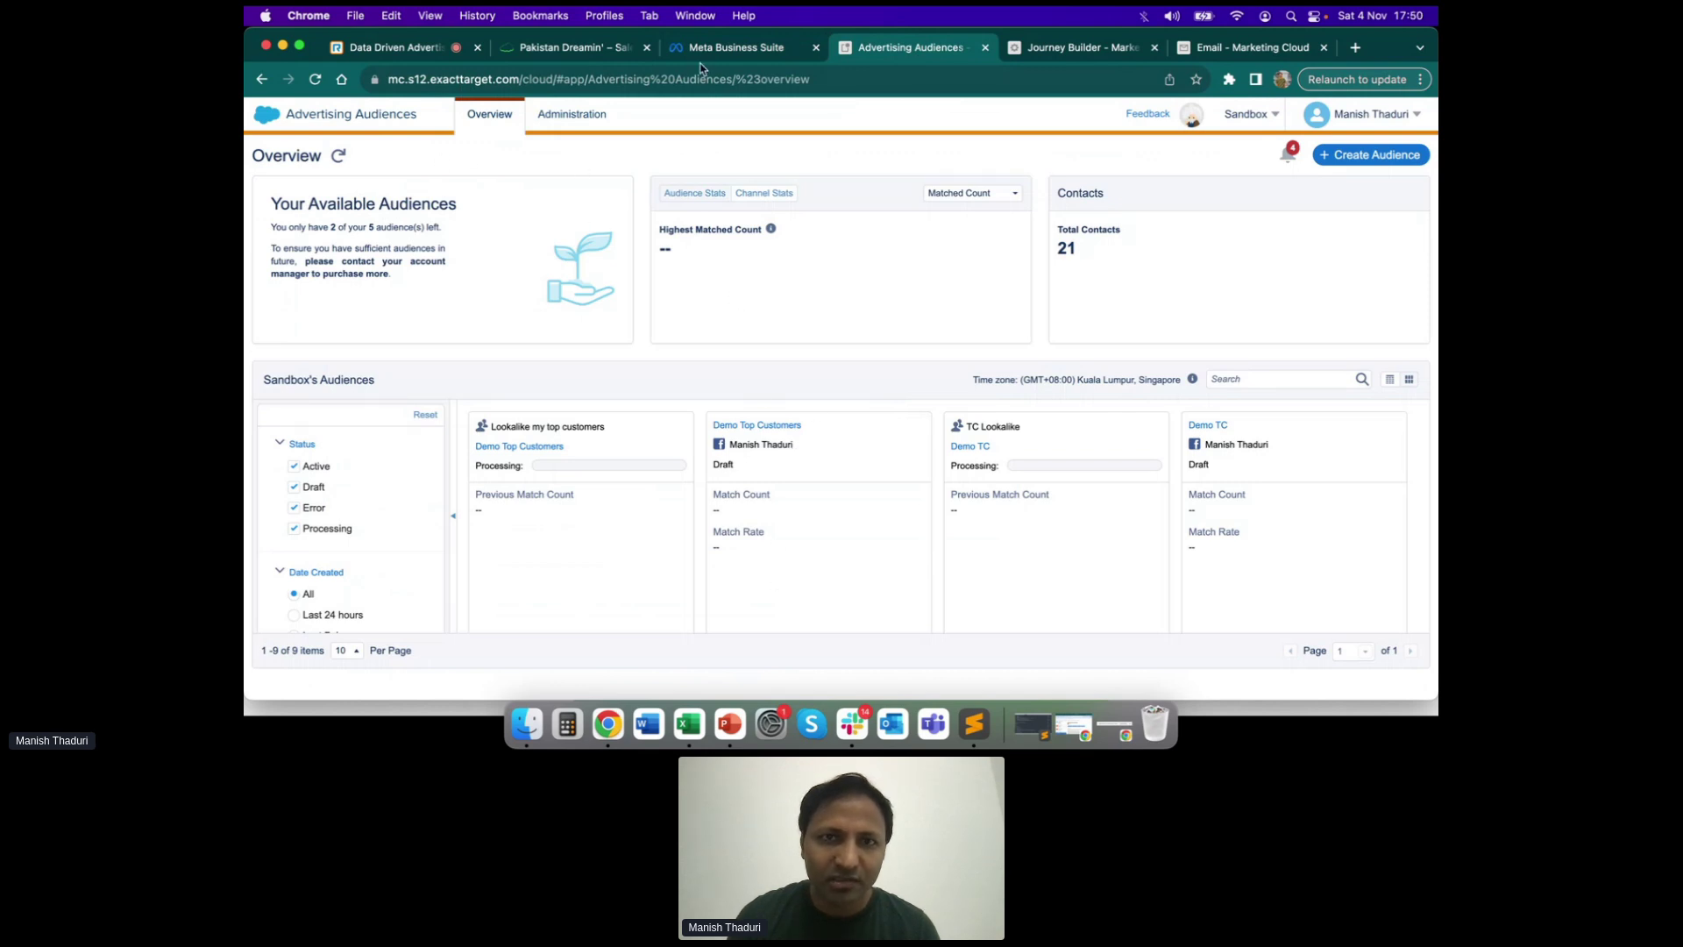
pyautogui.click(732, 50)
pyautogui.scroll(-1, 550, 557)
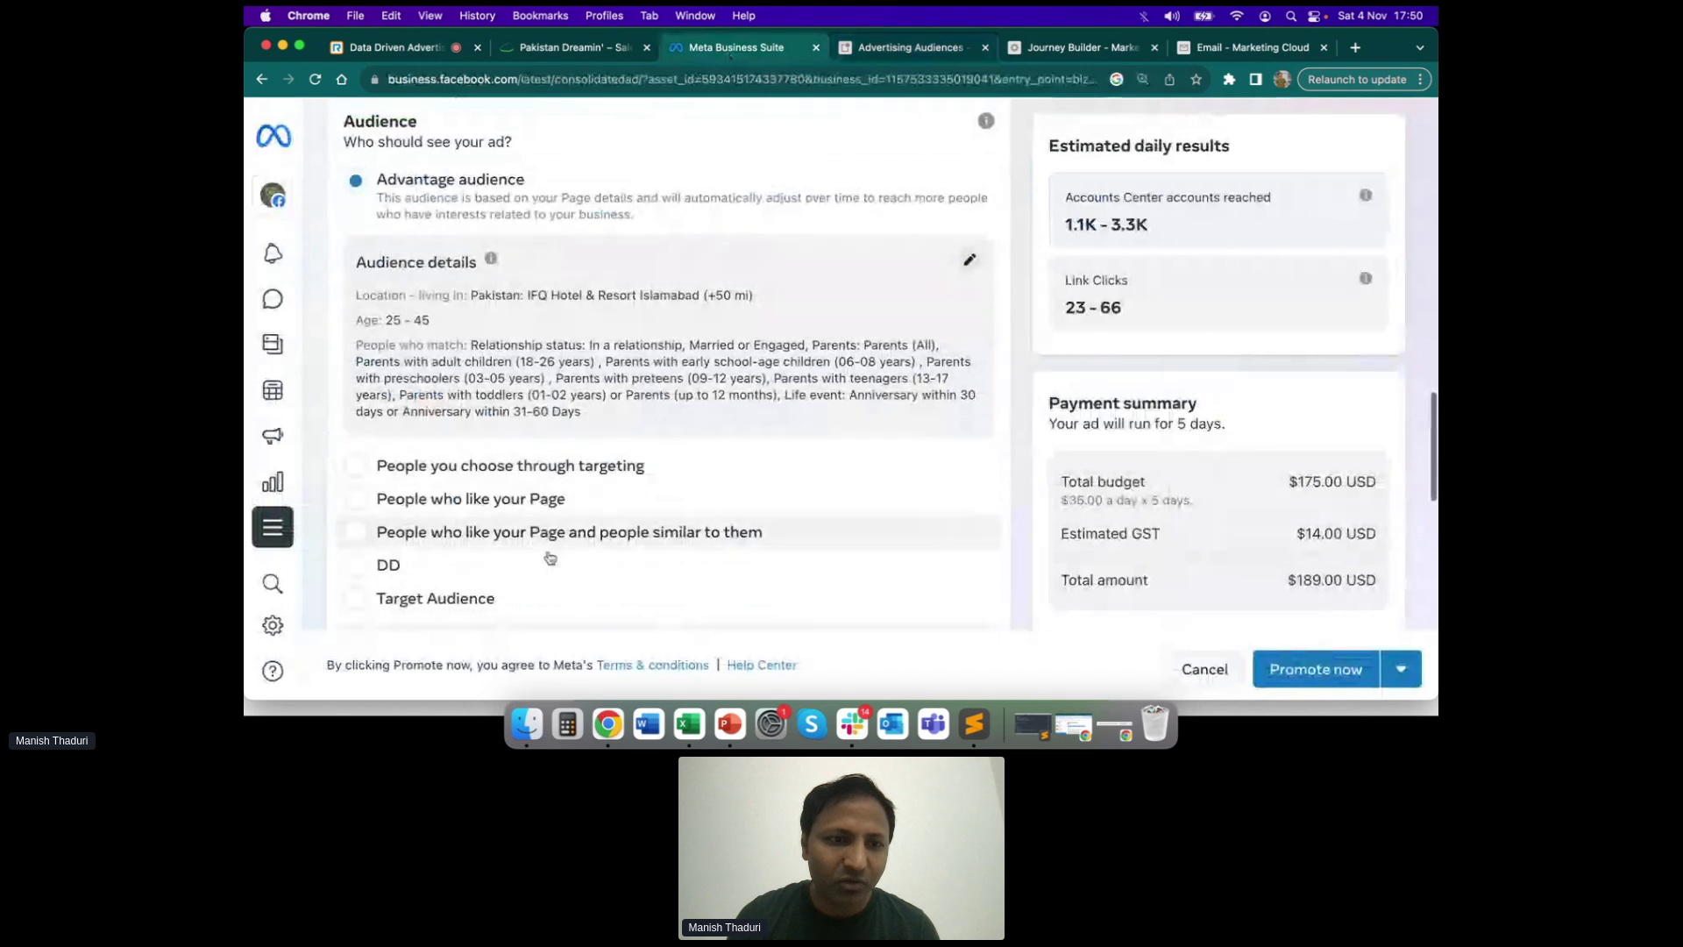
pyautogui.scroll(-1, 549, 557)
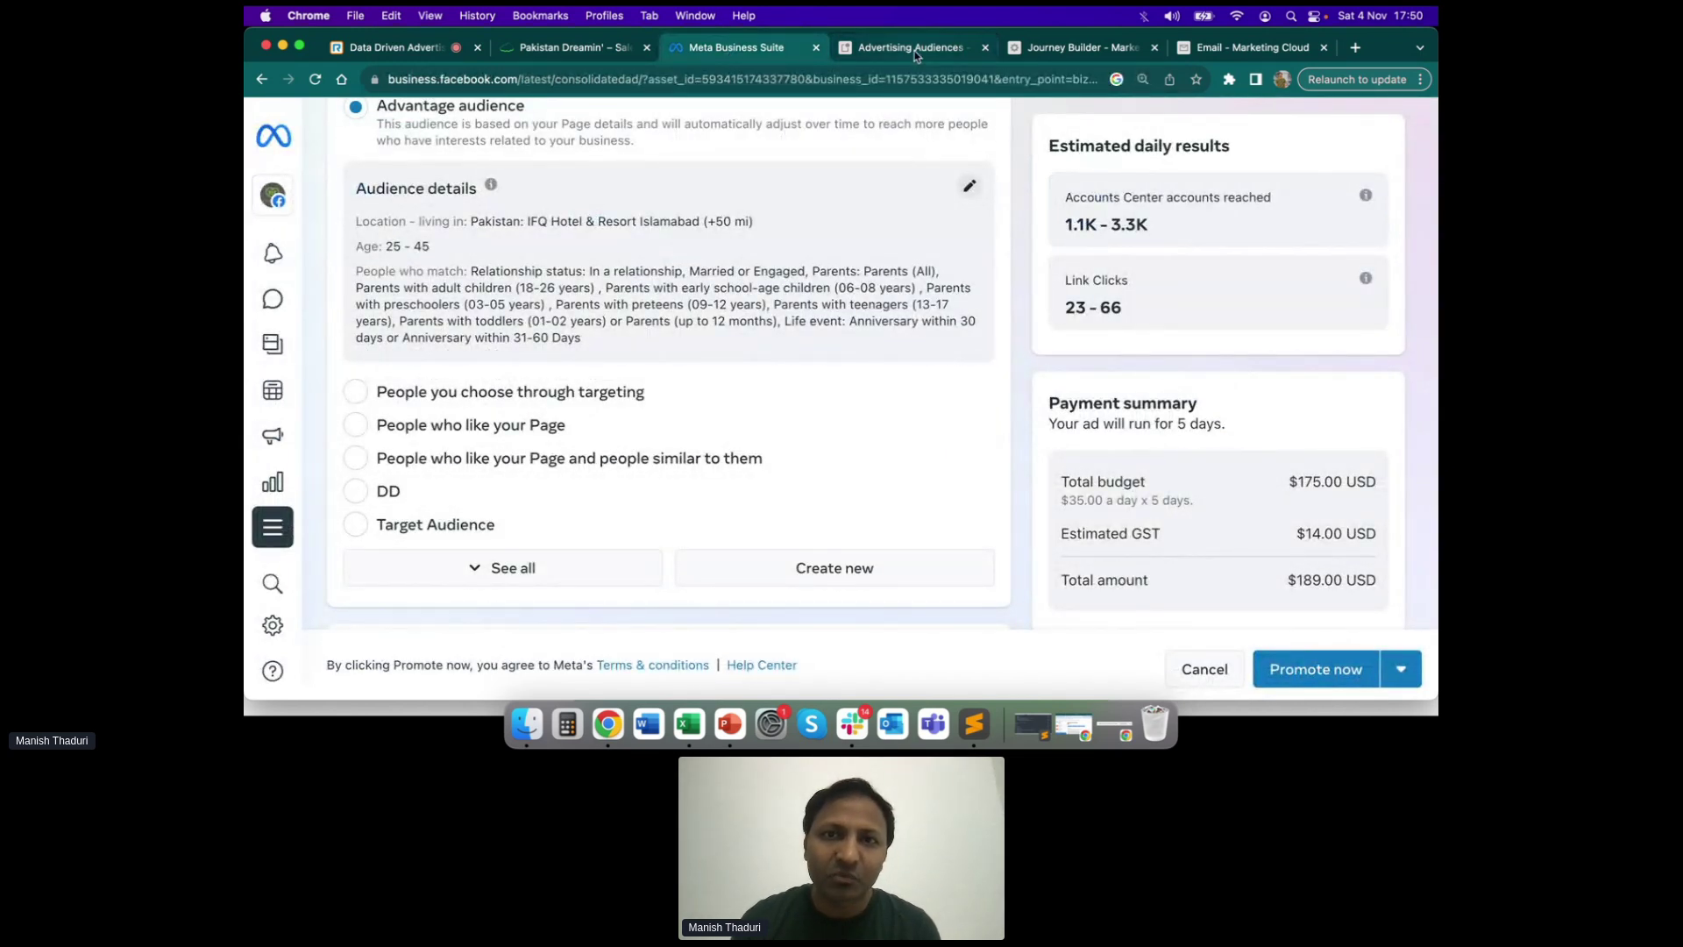
pyautogui.click(390, 498)
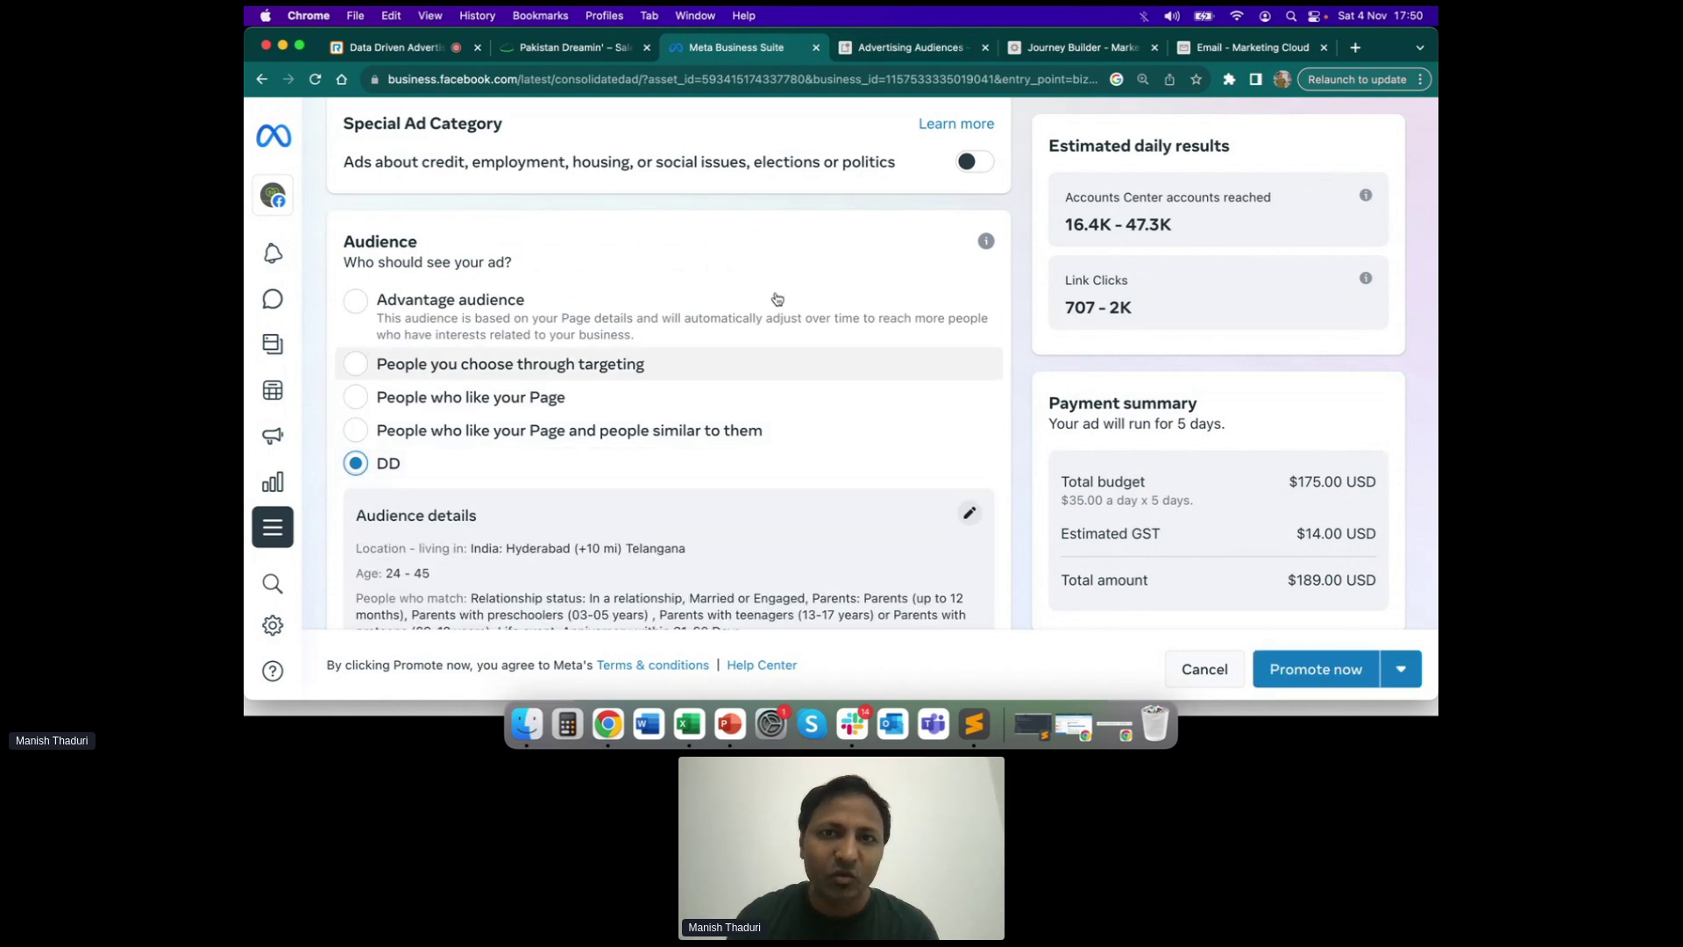
# Examine the DD audience's location, age and matching criteria along with the ad's schedule and duration settings
pyautogui.scroll(-6, 500, 522)
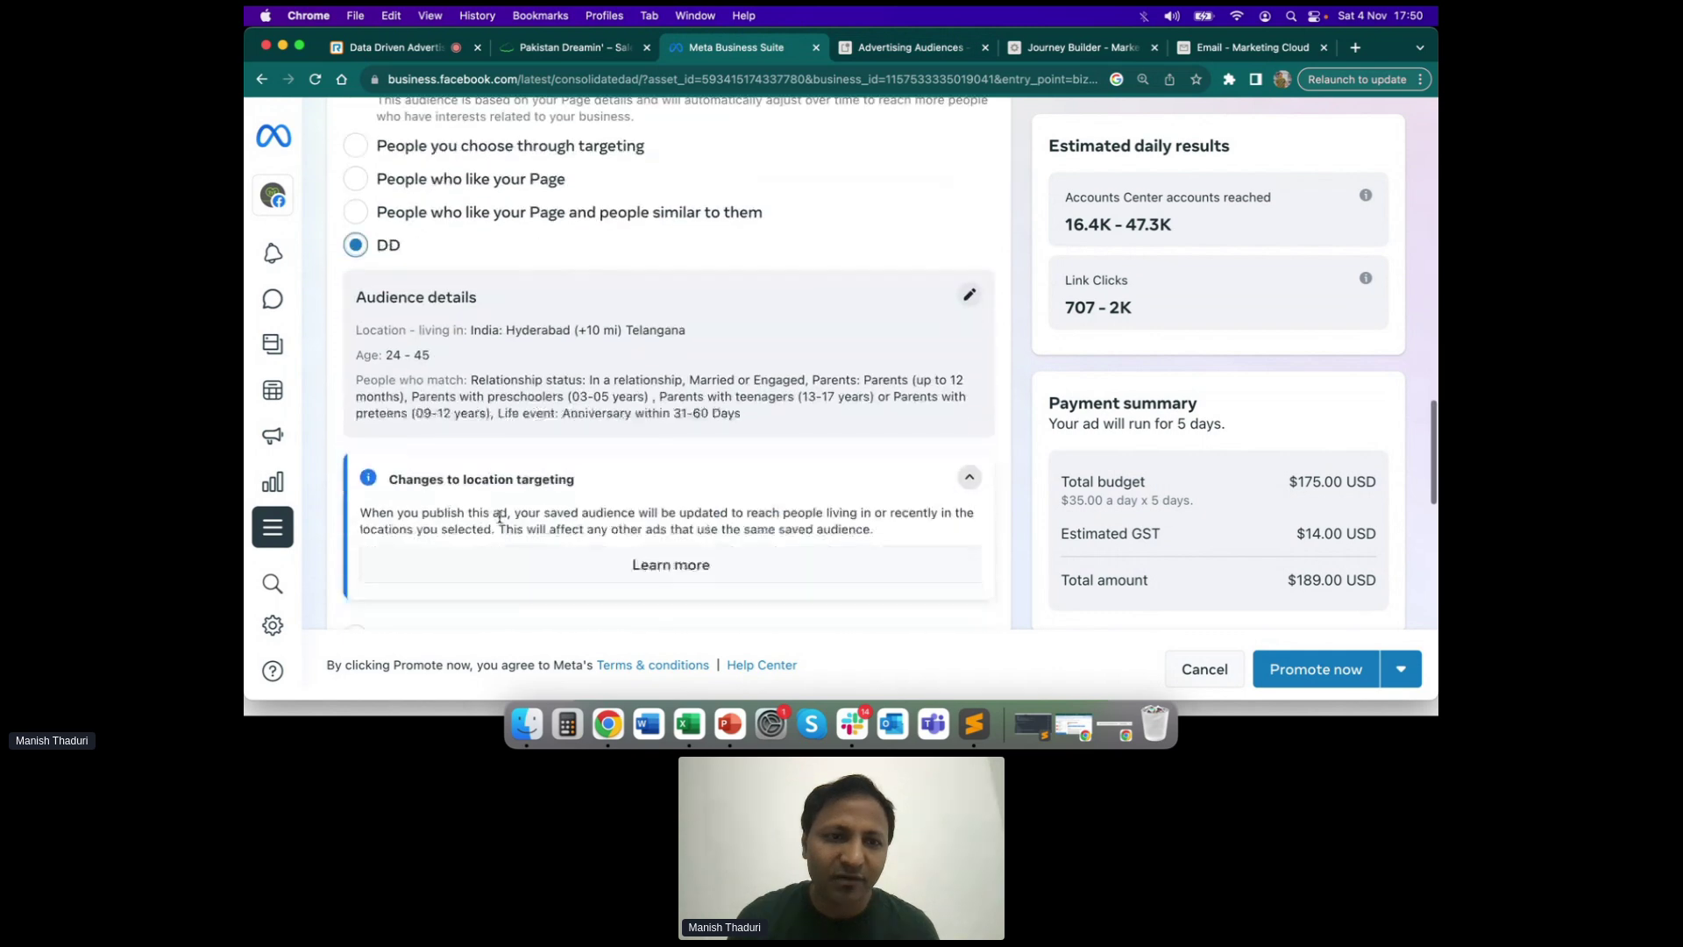
pyautogui.scroll(-4, 501, 523)
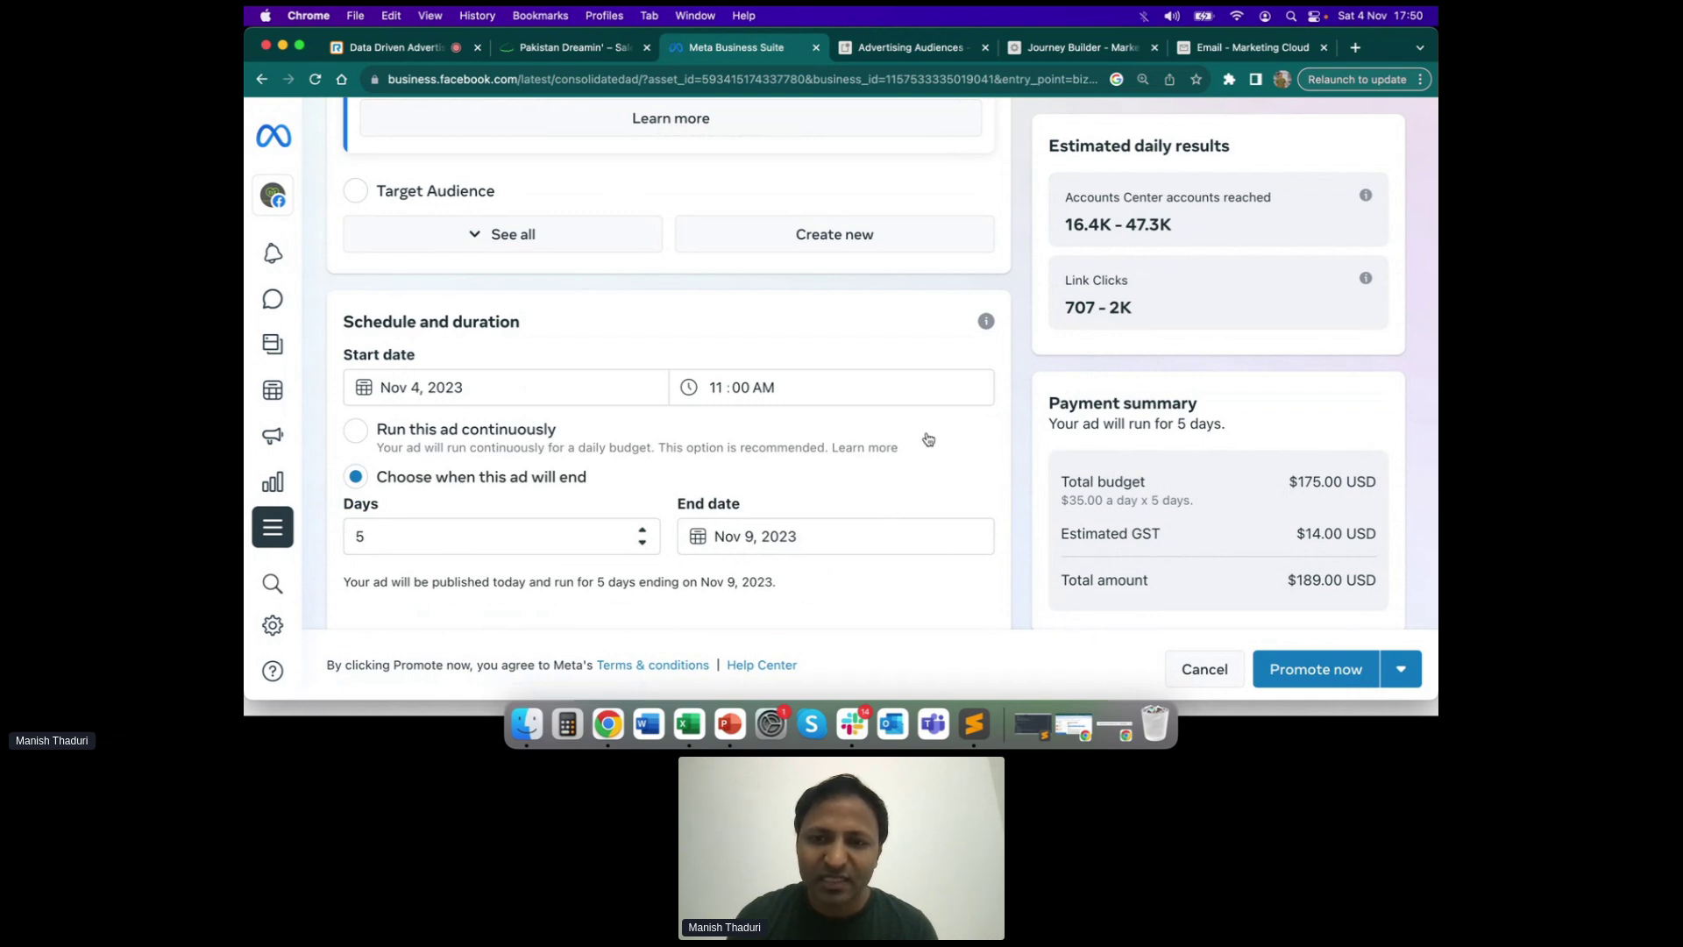
pyautogui.scroll(5, 1017, 452)
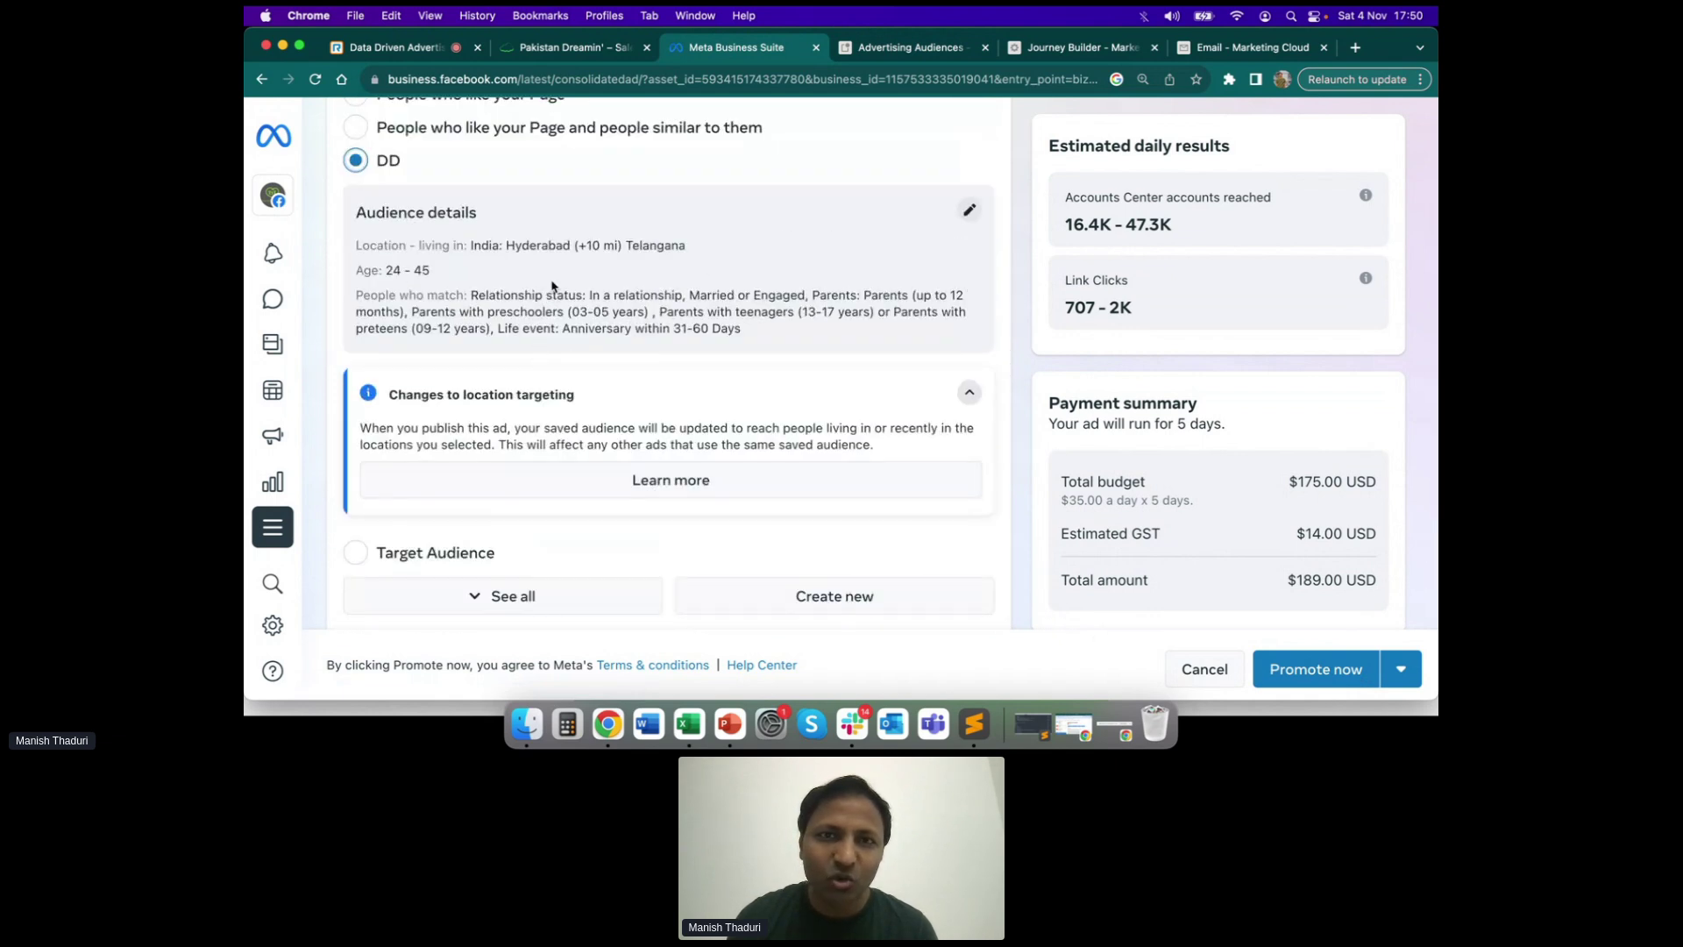
pyautogui.click(916, 46)
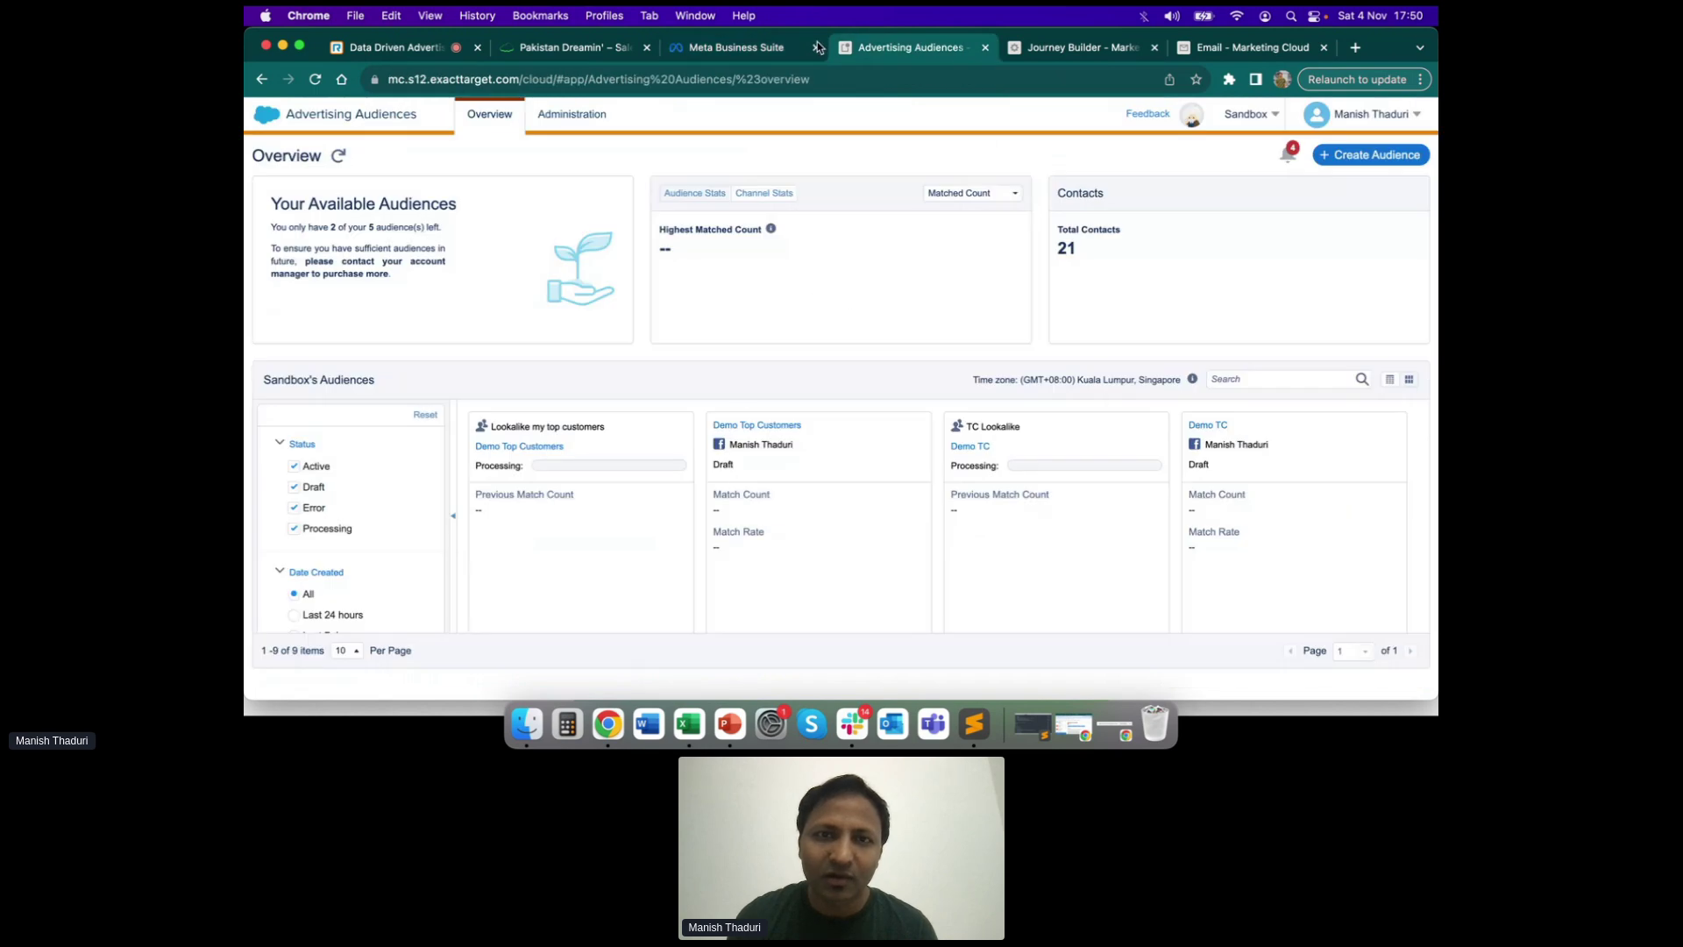
pyautogui.click(793, 46)
pyautogui.scroll(2, 507, 315)
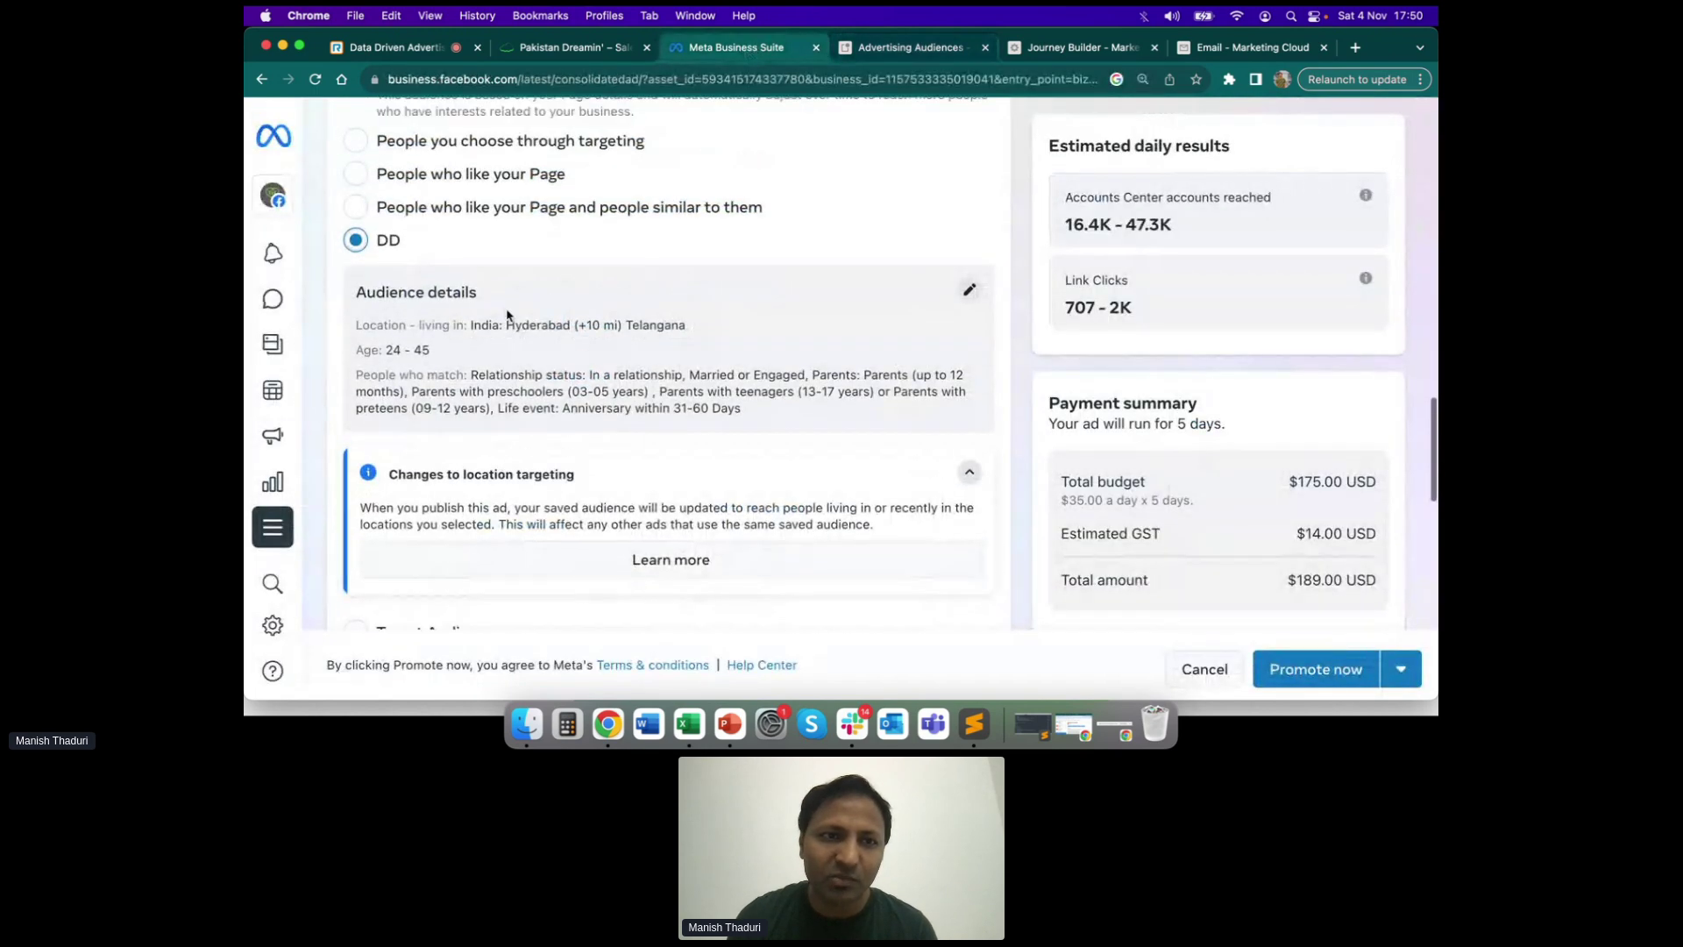
pyautogui.scroll(2, 507, 315)
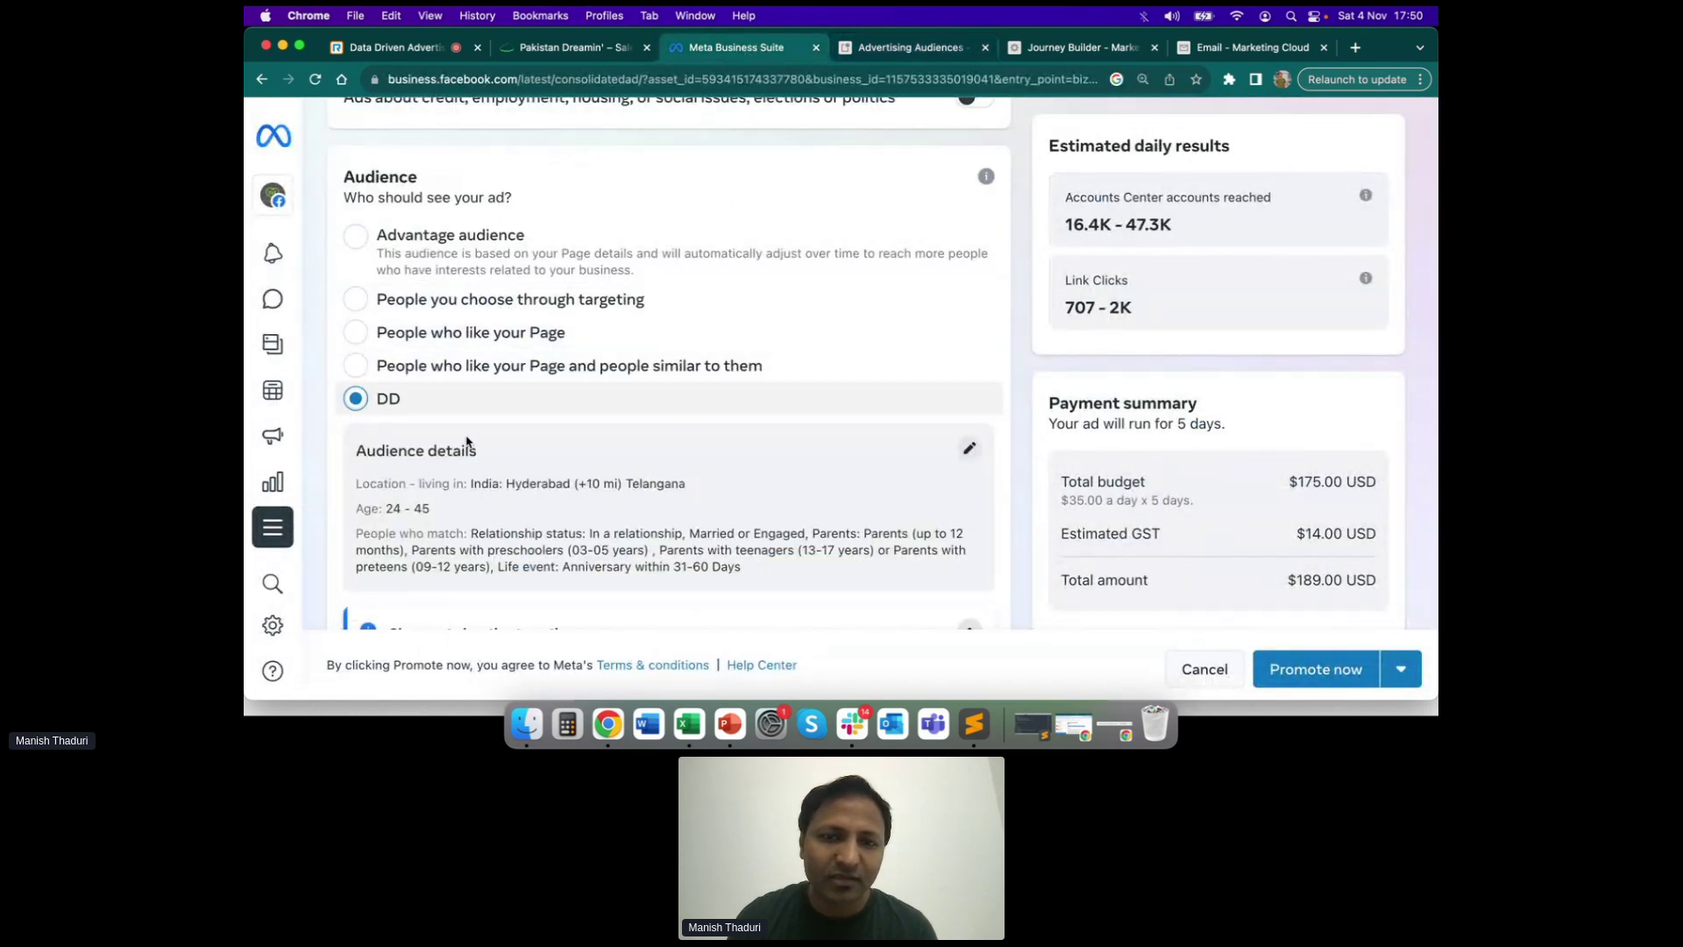
pyautogui.scroll(-1, 468, 441)
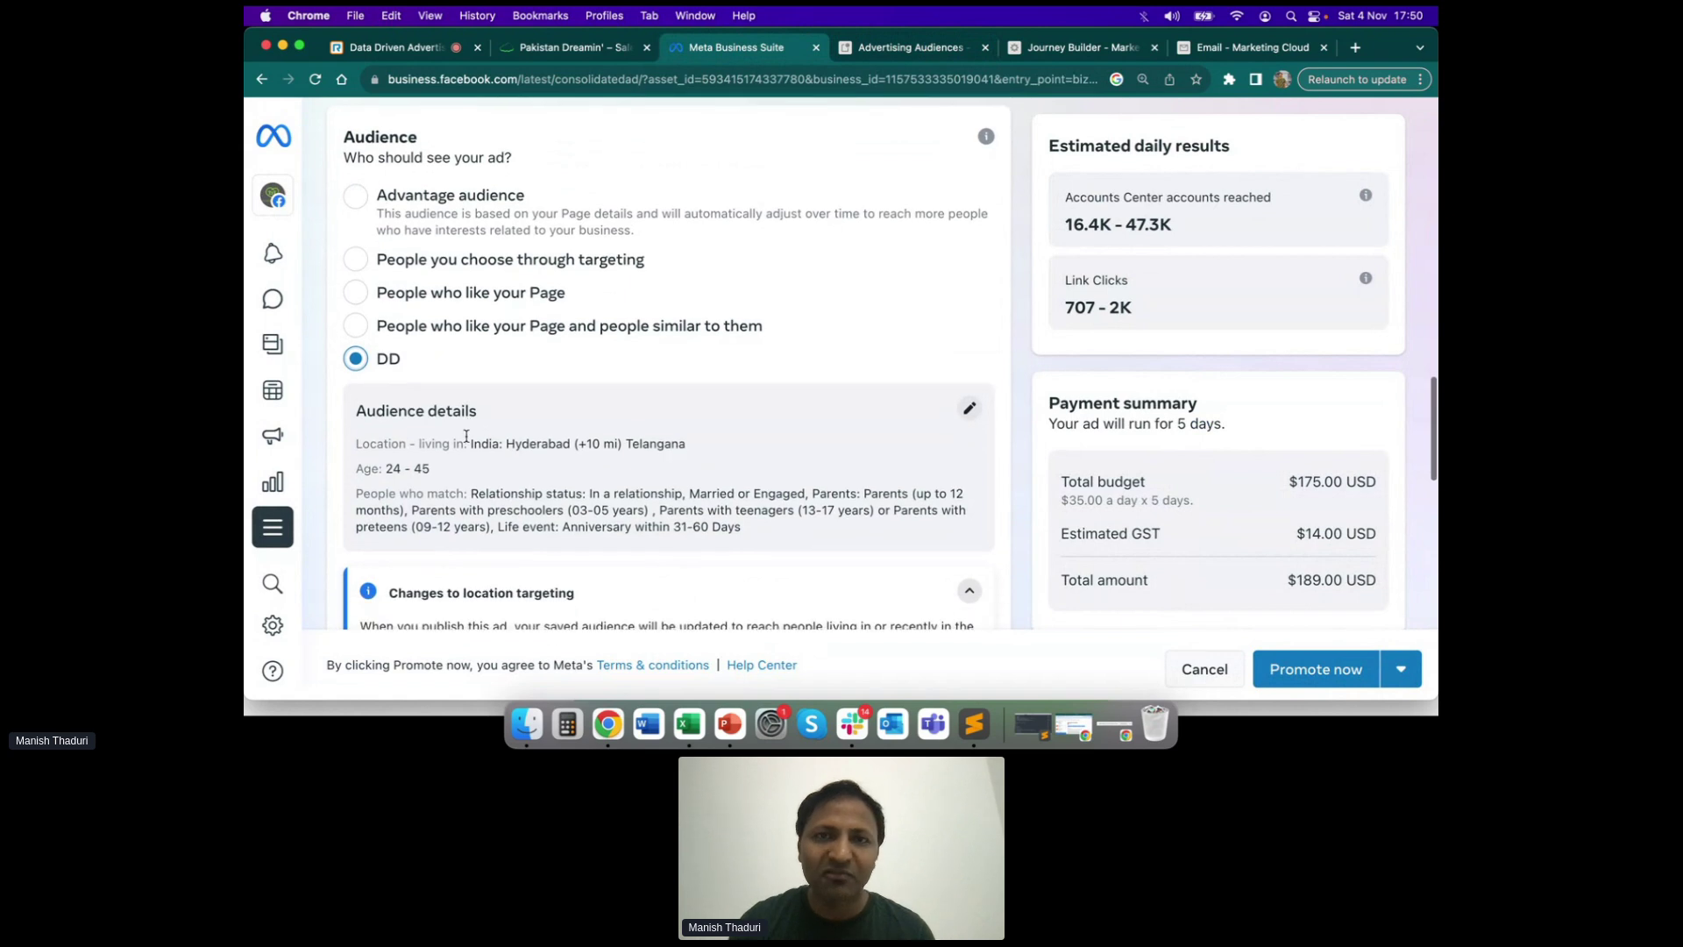
# Switch to Advertising Audiences, open the draft Demo Top Customers audience and delete its lookalike named Lookalike my top customers
pyautogui.click(933, 51)
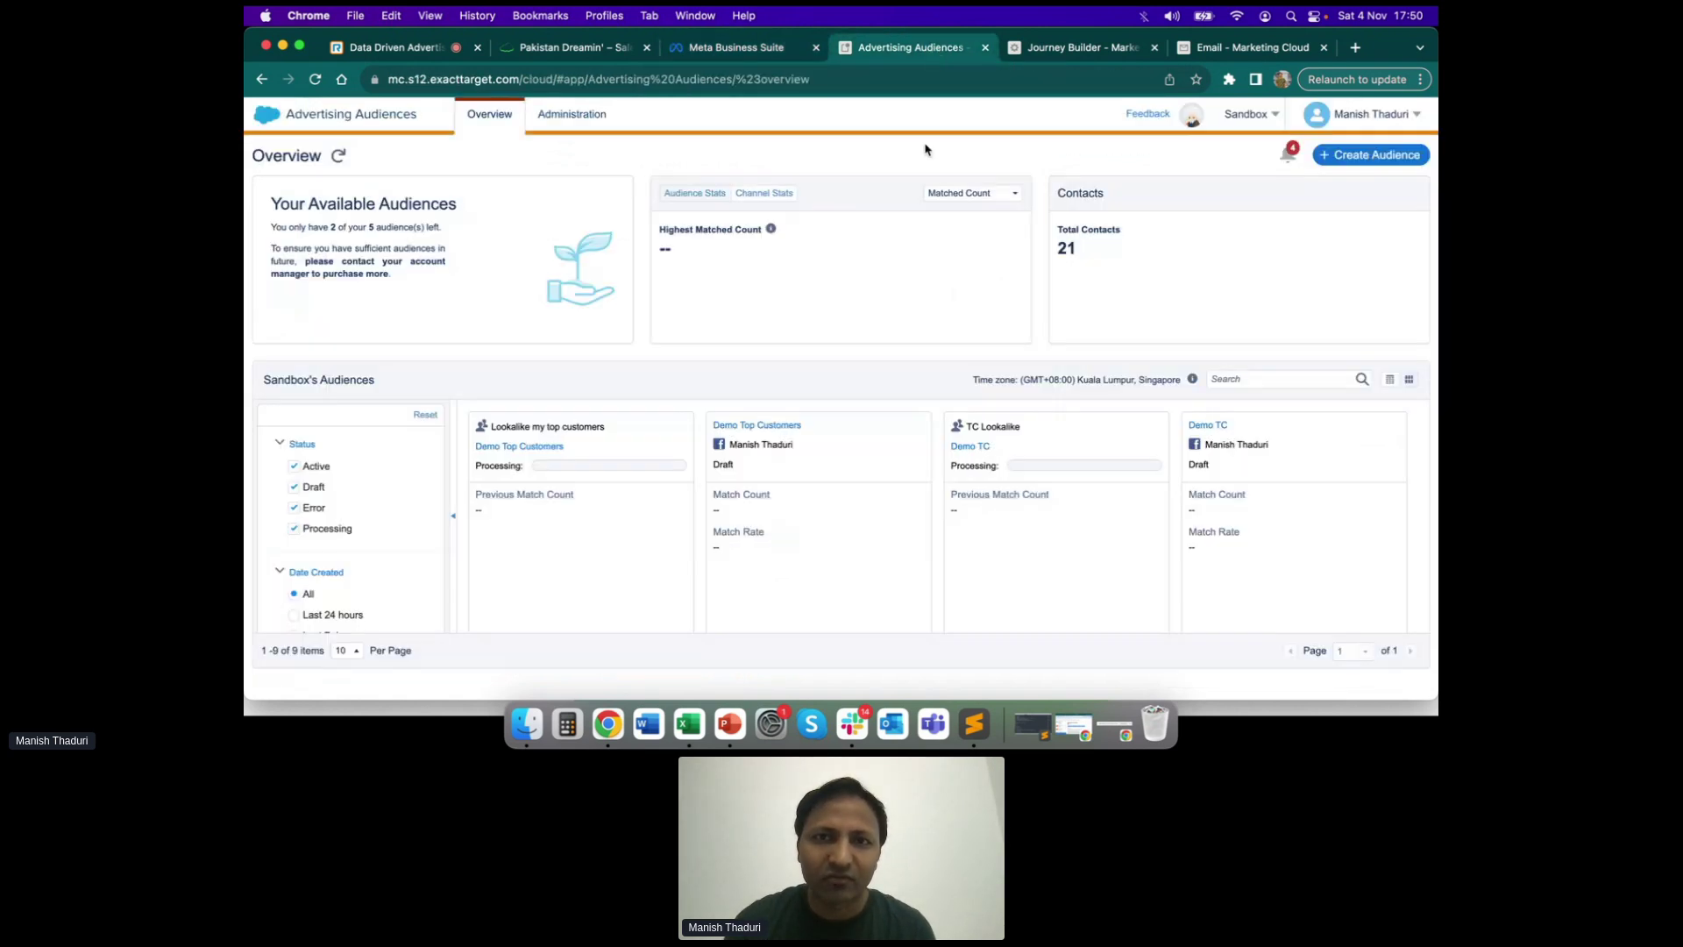
pyautogui.click(982, 450)
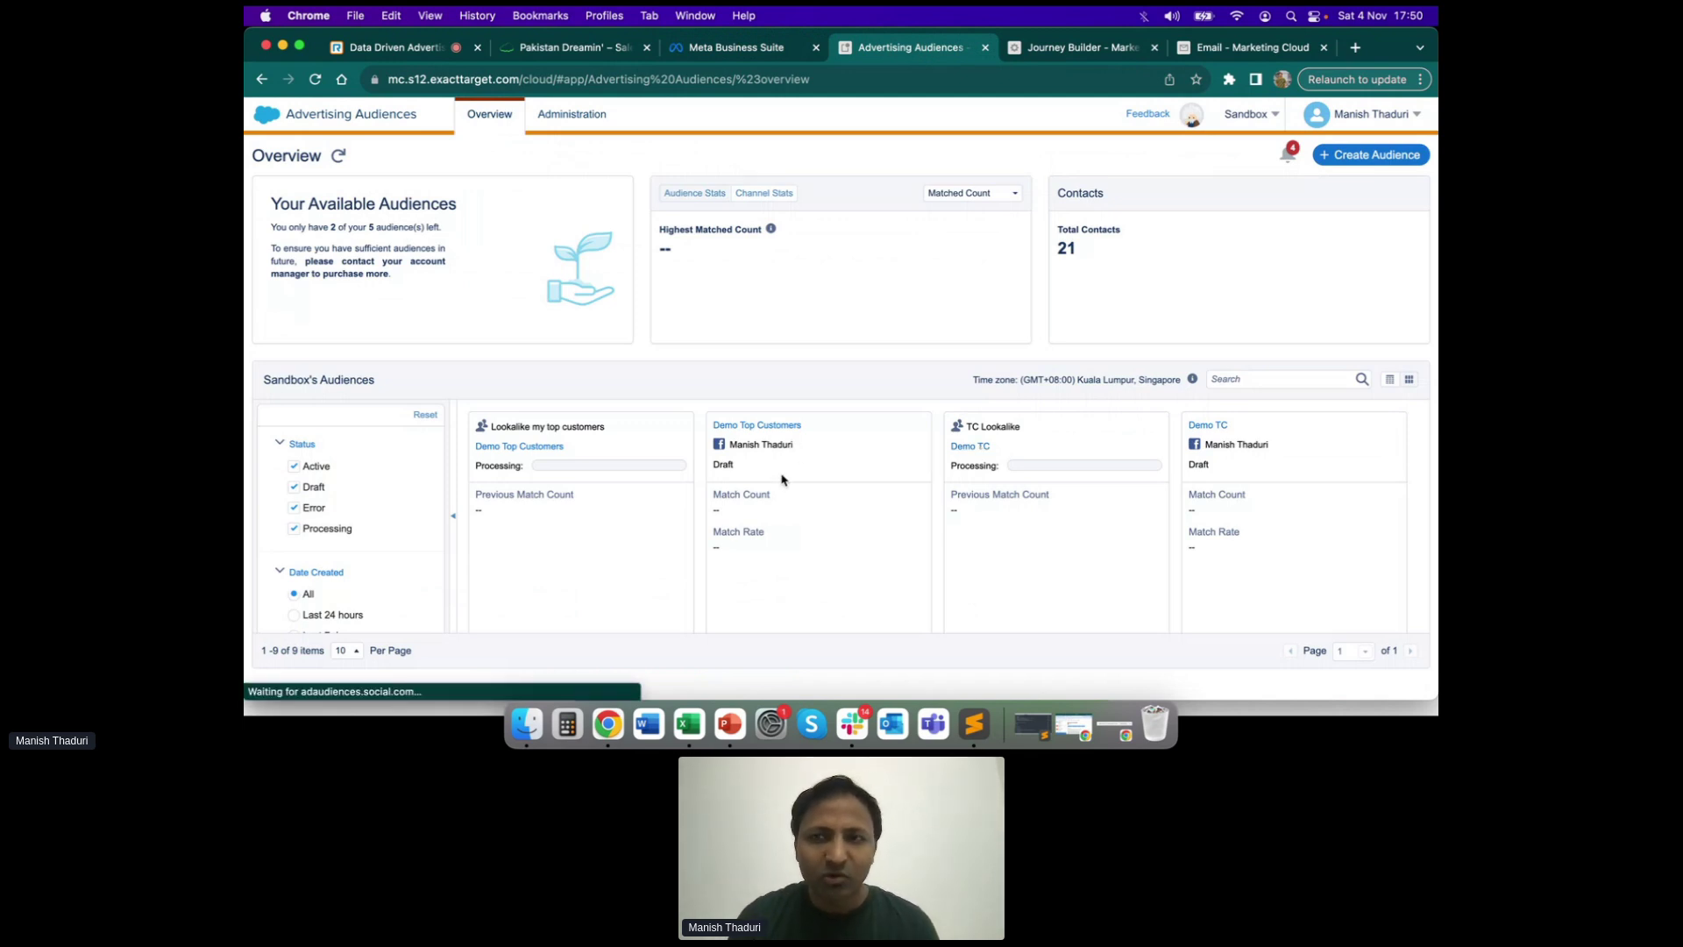
pyautogui.click(764, 427)
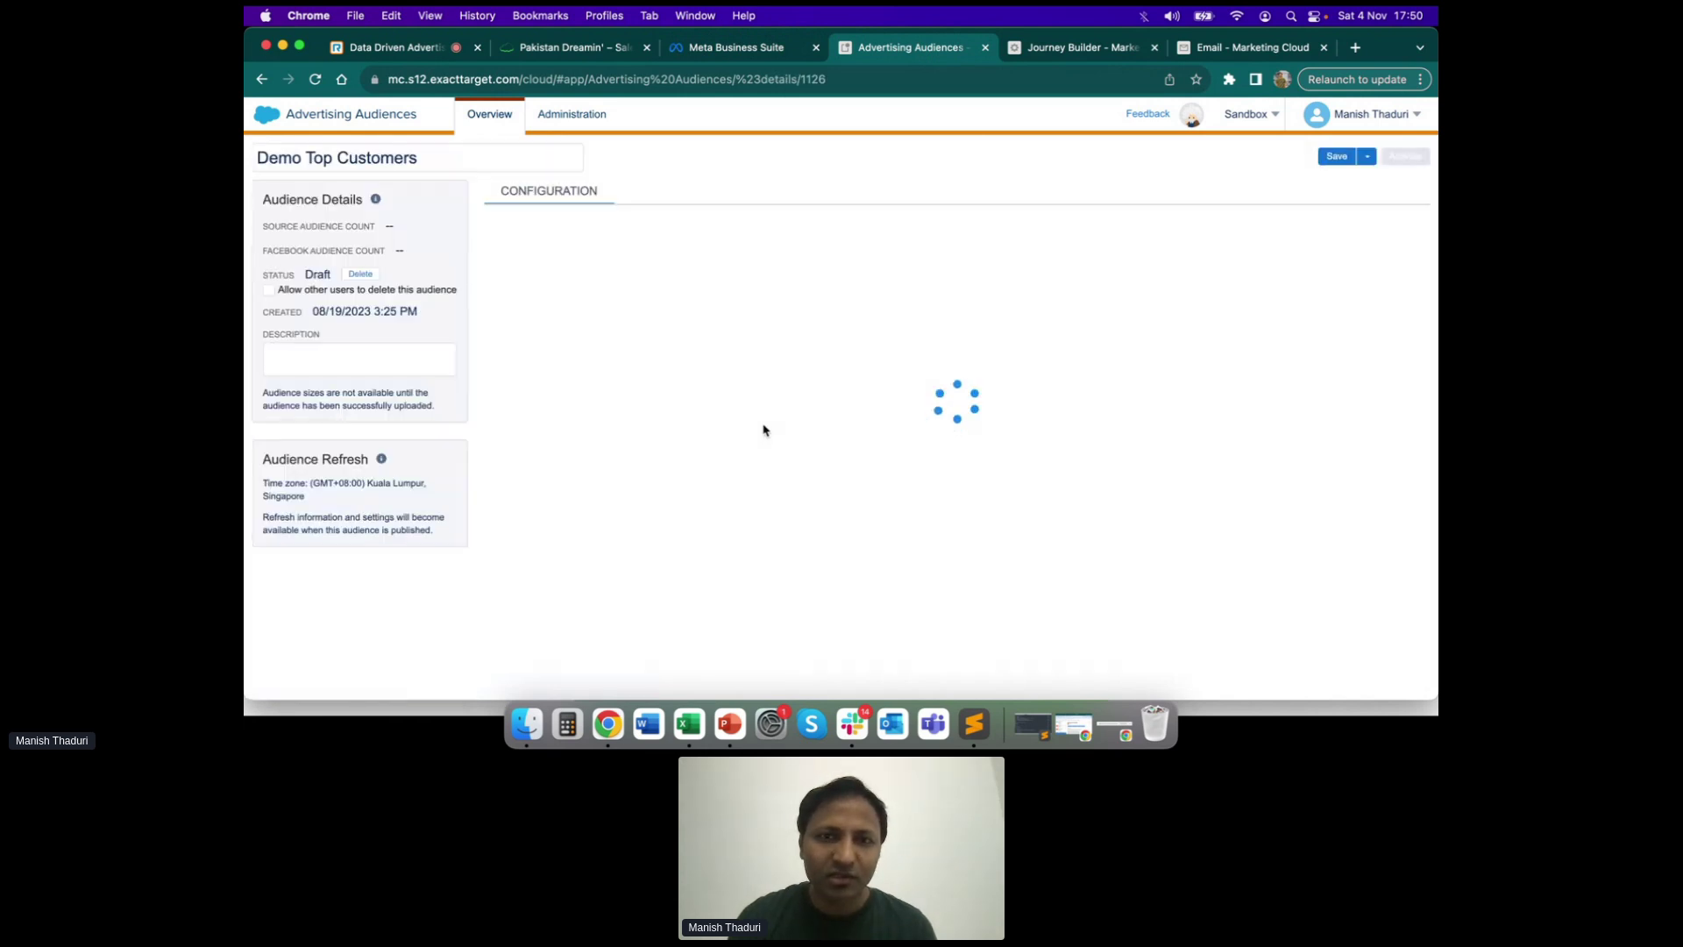
pyautogui.scroll(-2, 542, 502)
pyautogui.scroll(-10, 543, 503)
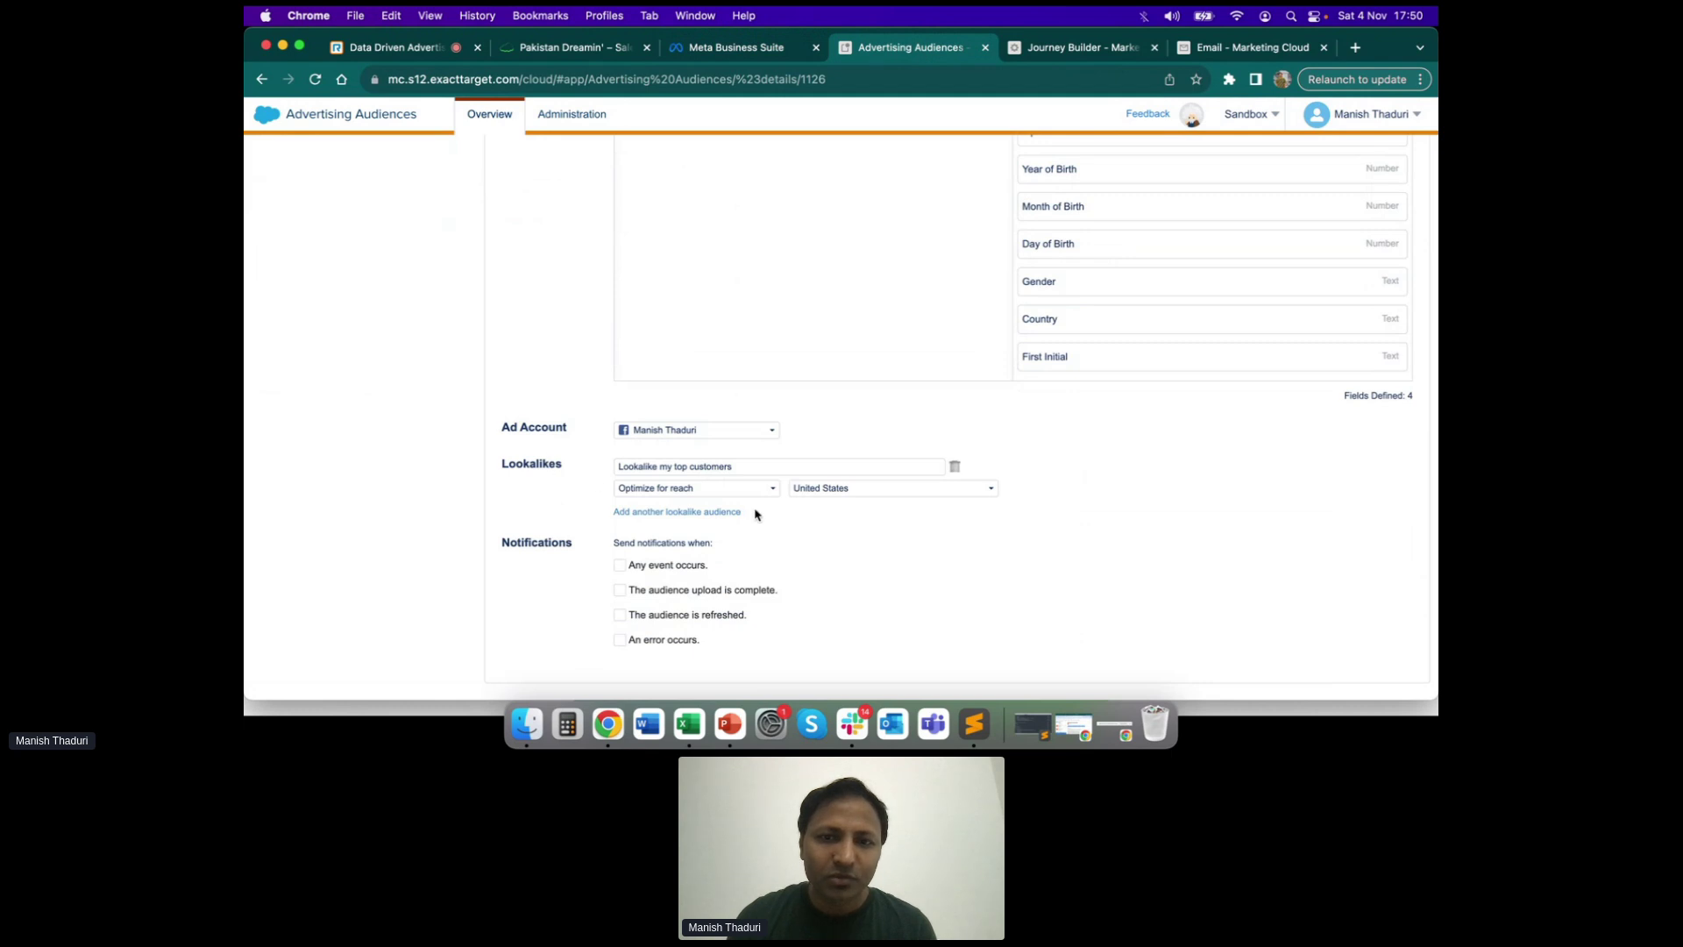
pyautogui.click(954, 467)
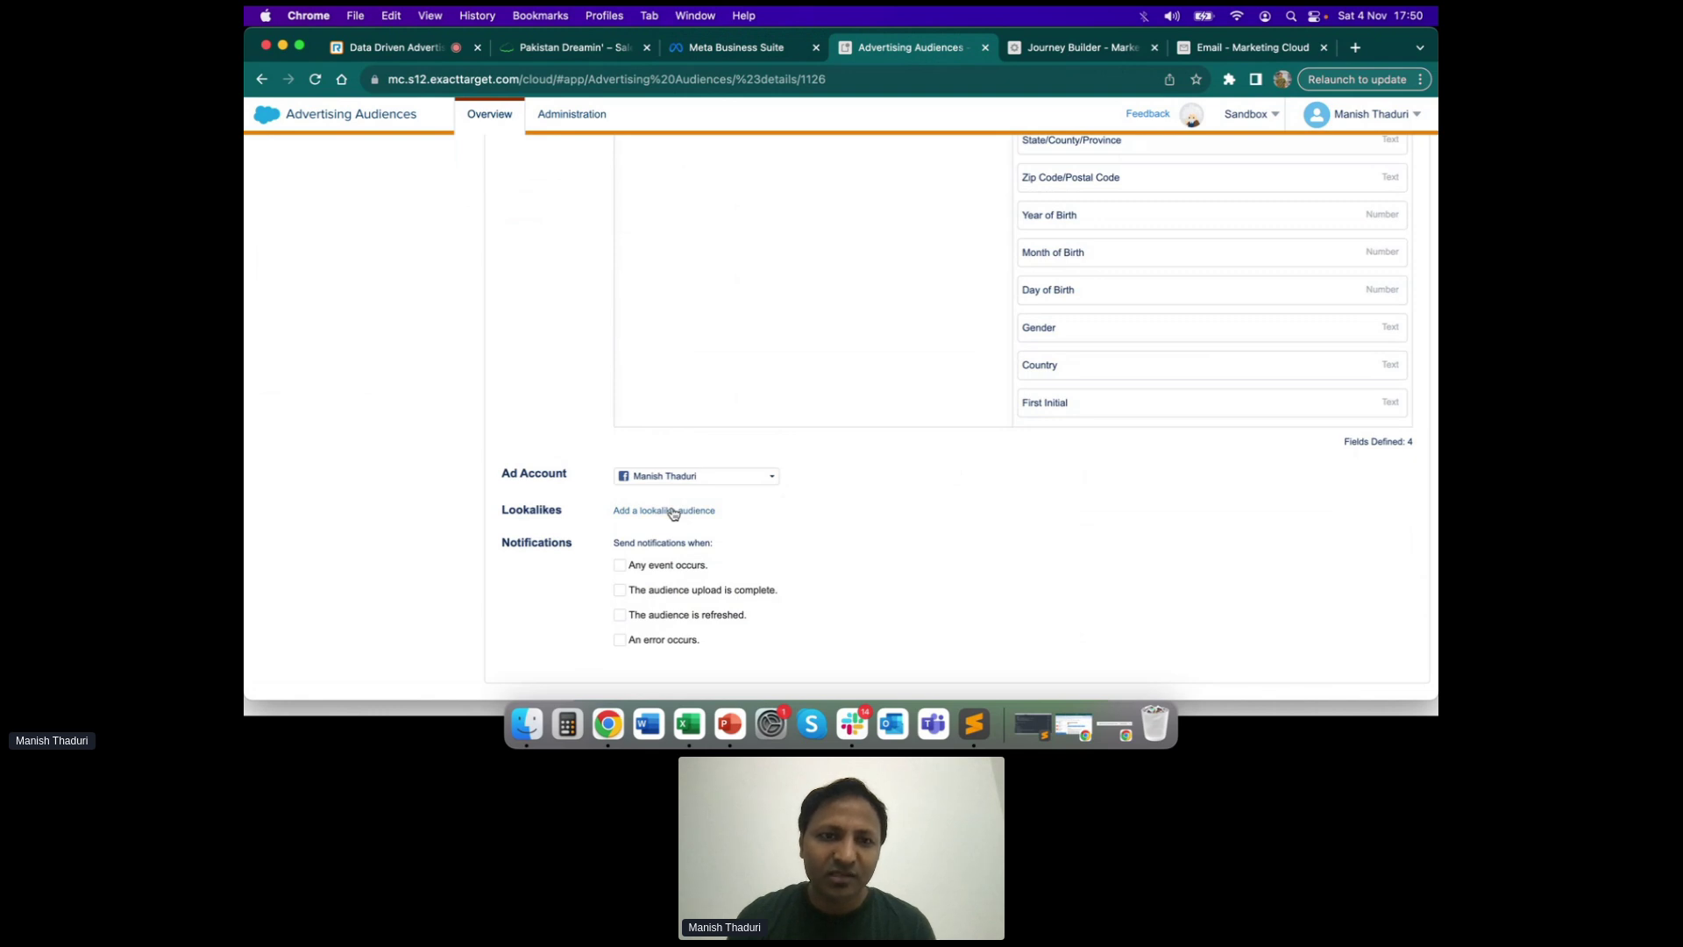
# Review the audience's unmapped source attributes, its Facebook identifier mappings and the lookalike and notification settings
pyautogui.press('super+equal')
pyautogui.press('super+equal')
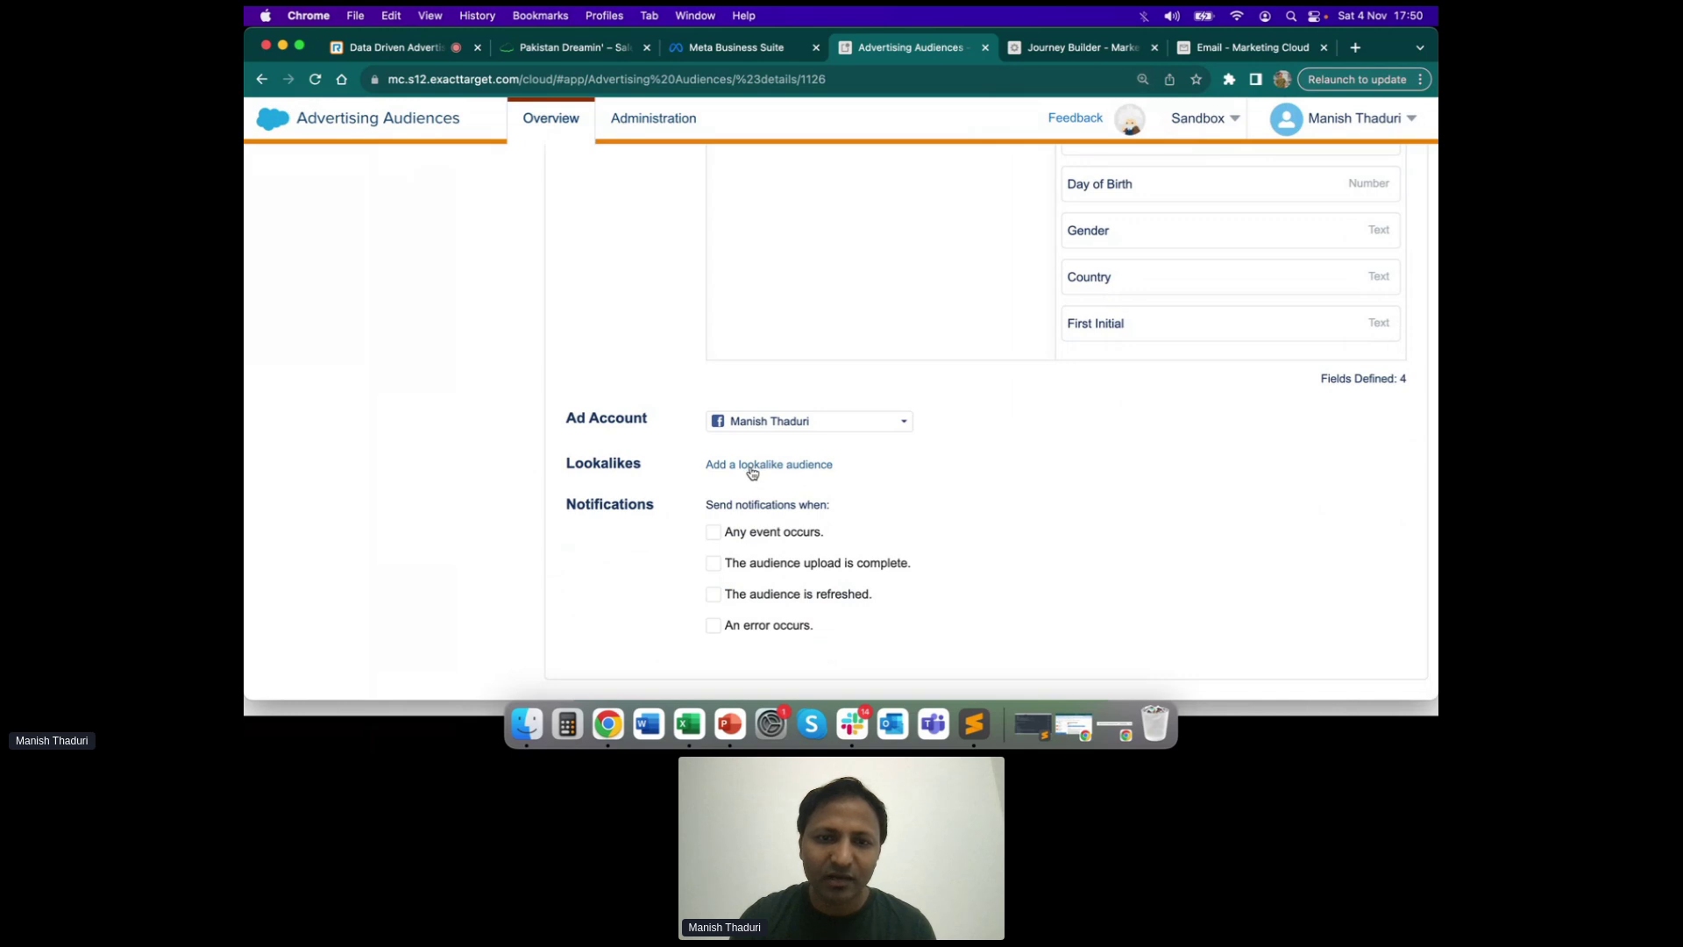
pyautogui.scroll(10, 668, 486)
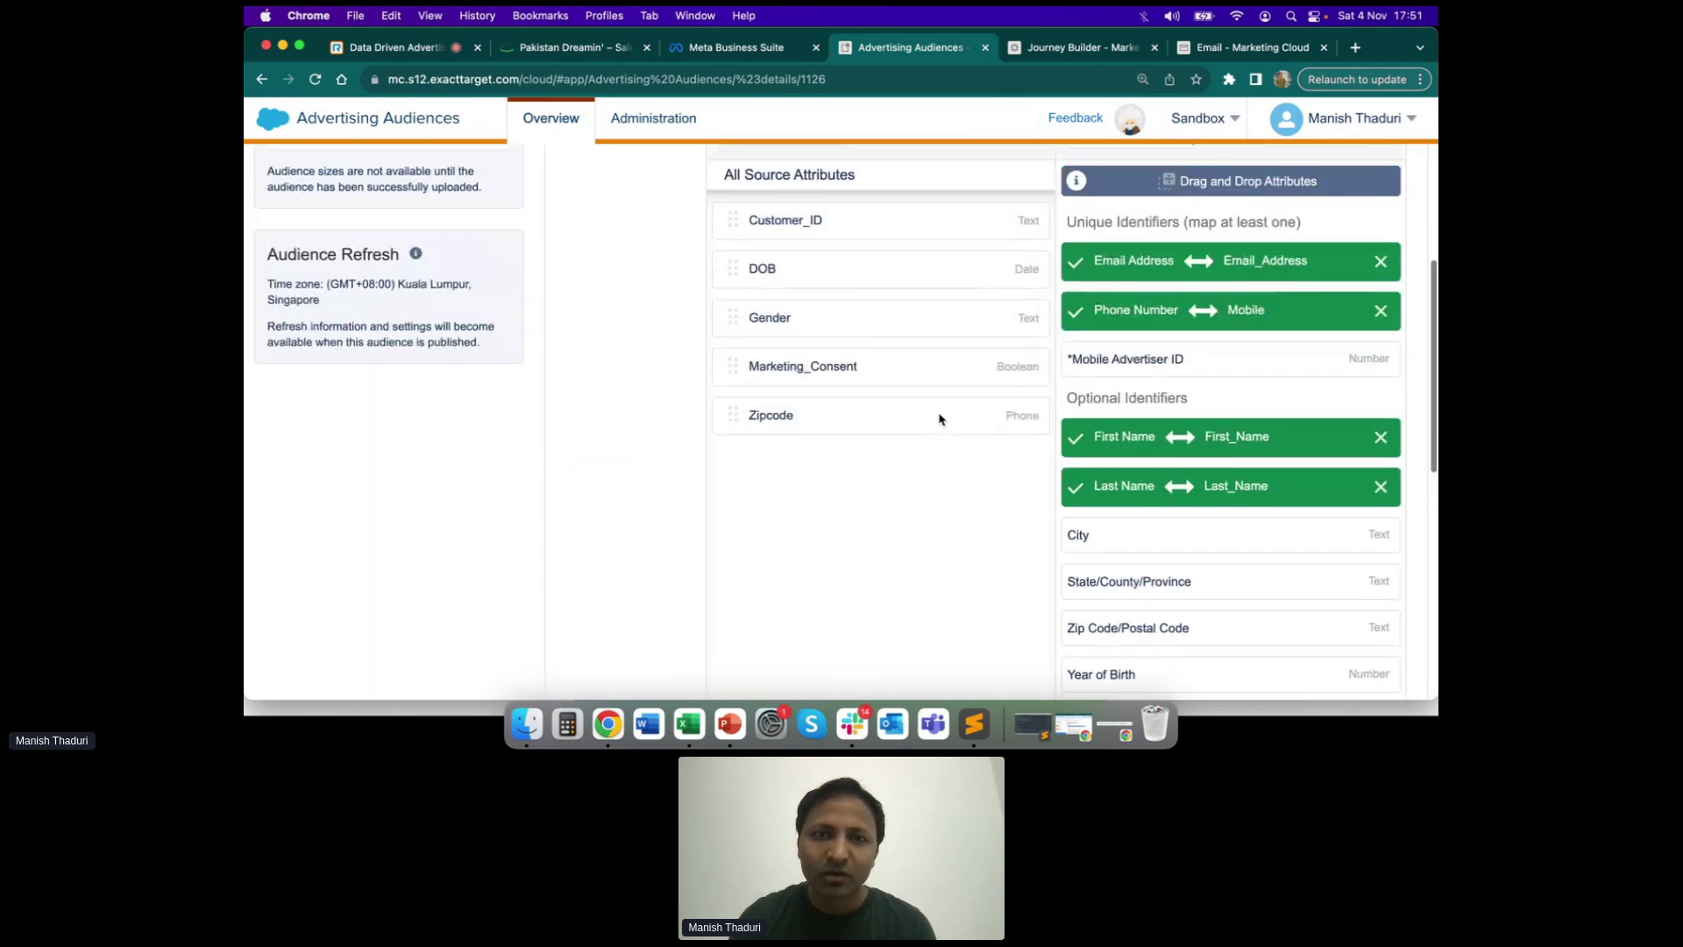
pyautogui.scroll(2, 821, 467)
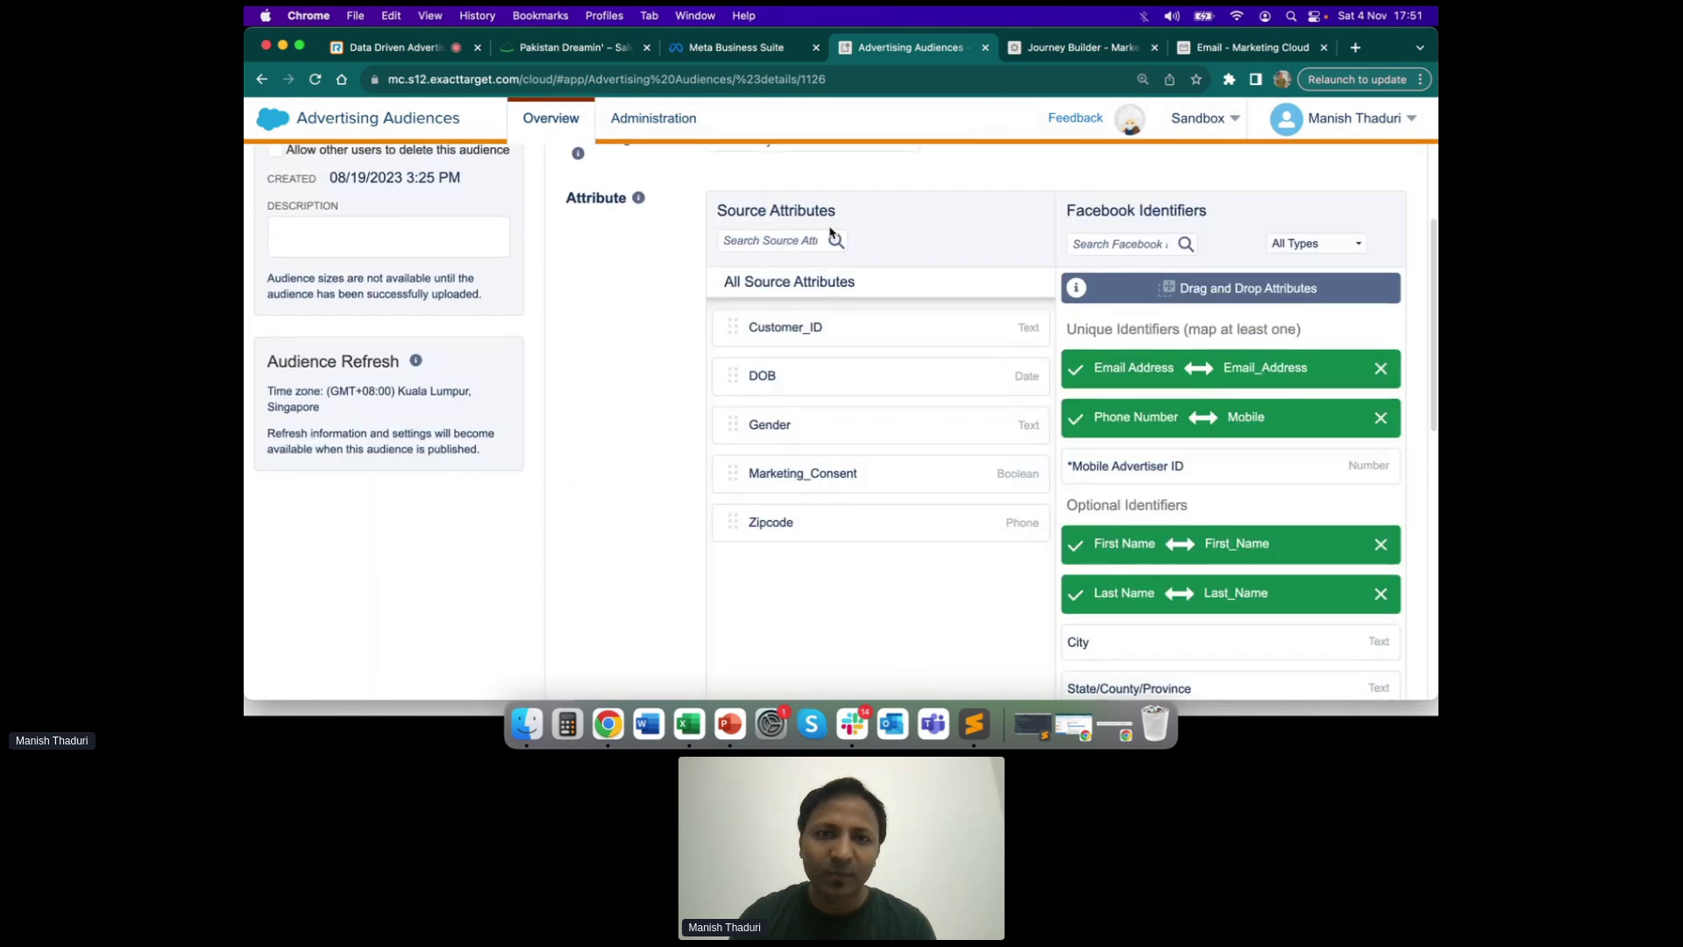
pyautogui.scroll(-3, 803, 518)
pyautogui.scroll(3, 803, 518)
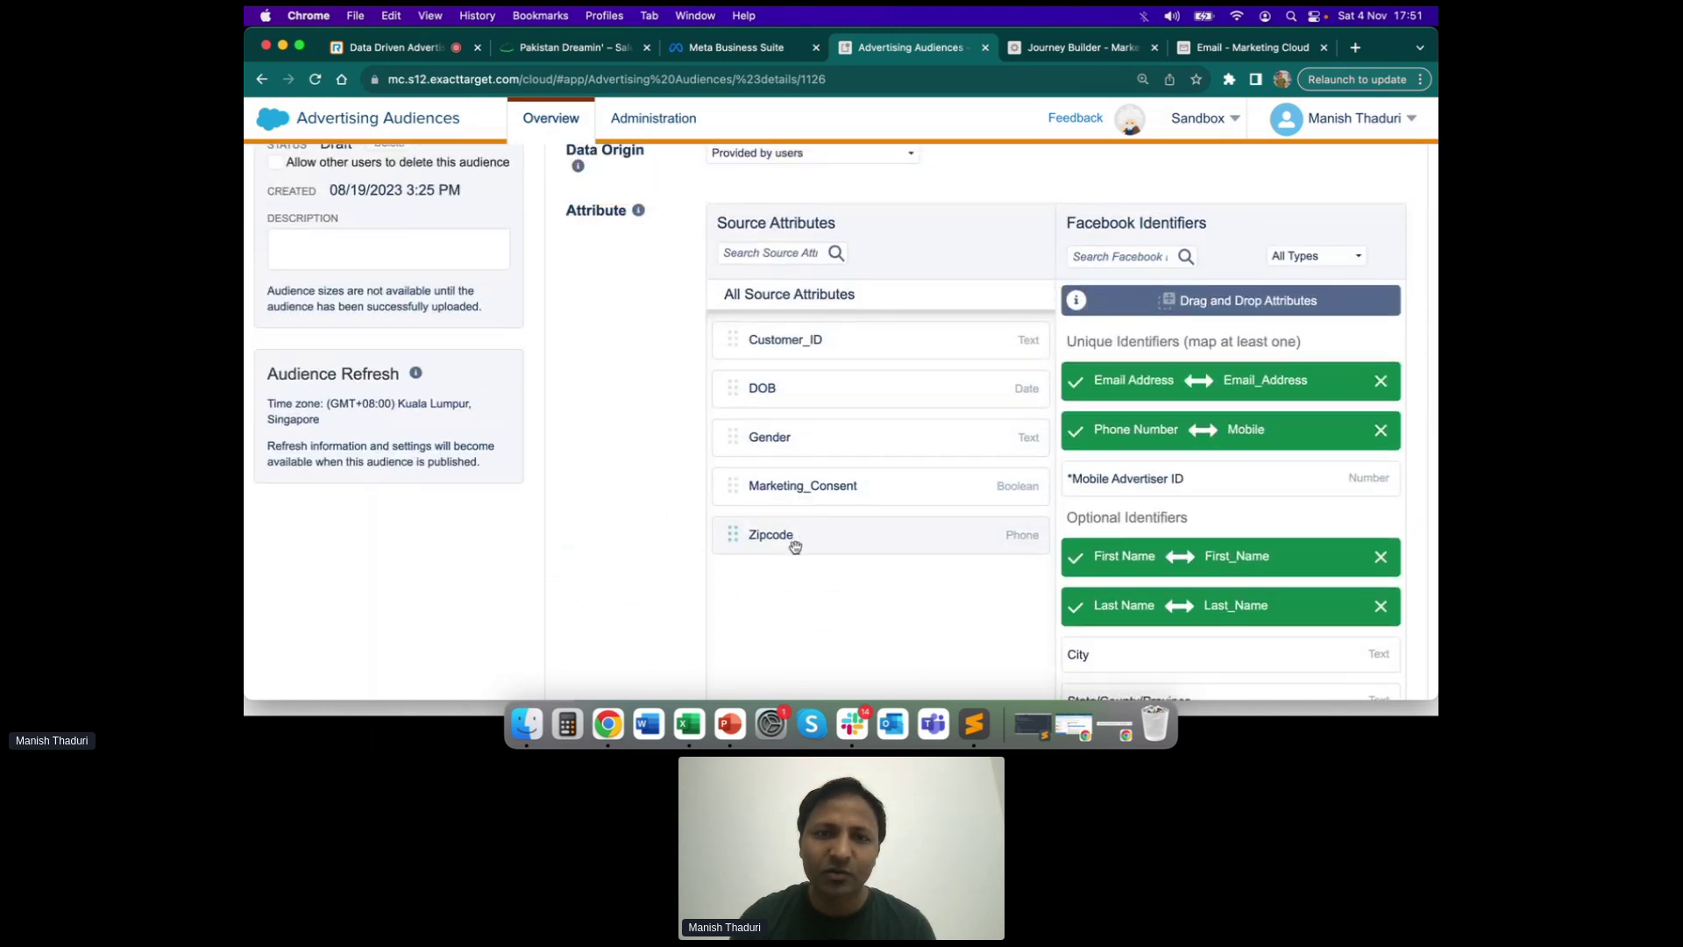
pyautogui.scroll(-10, 834, 500)
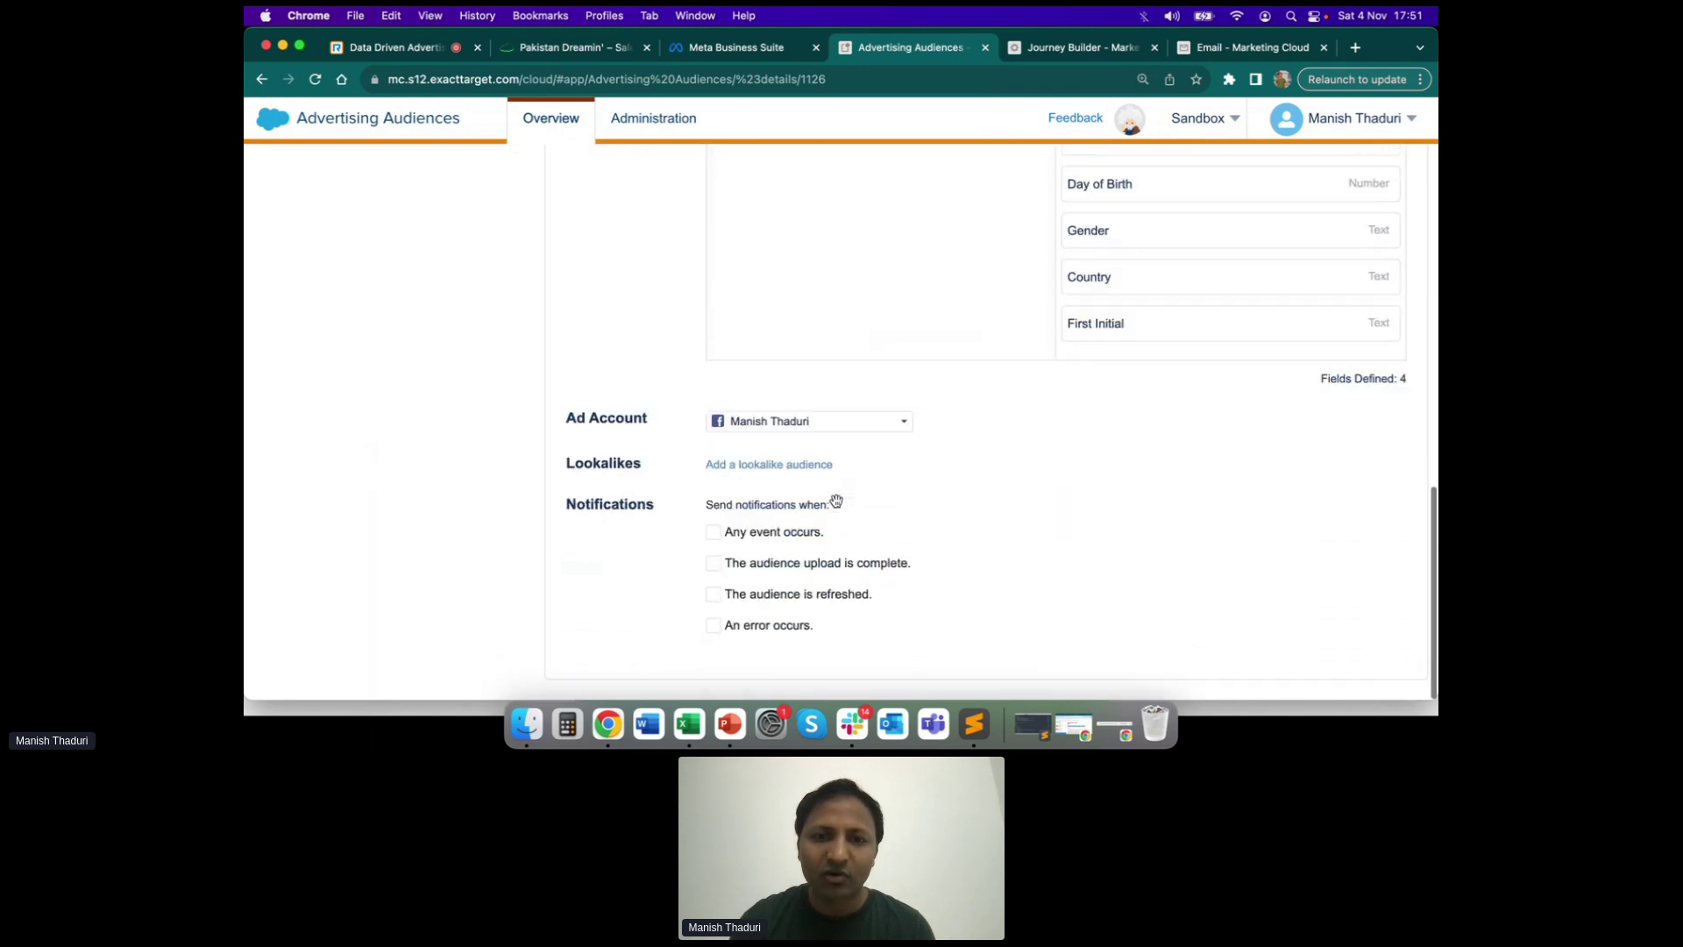
# Add a blank lookalike audience to Demo Top Customers and delete the surplus blank entries so that one remains
pyautogui.click(770, 470)
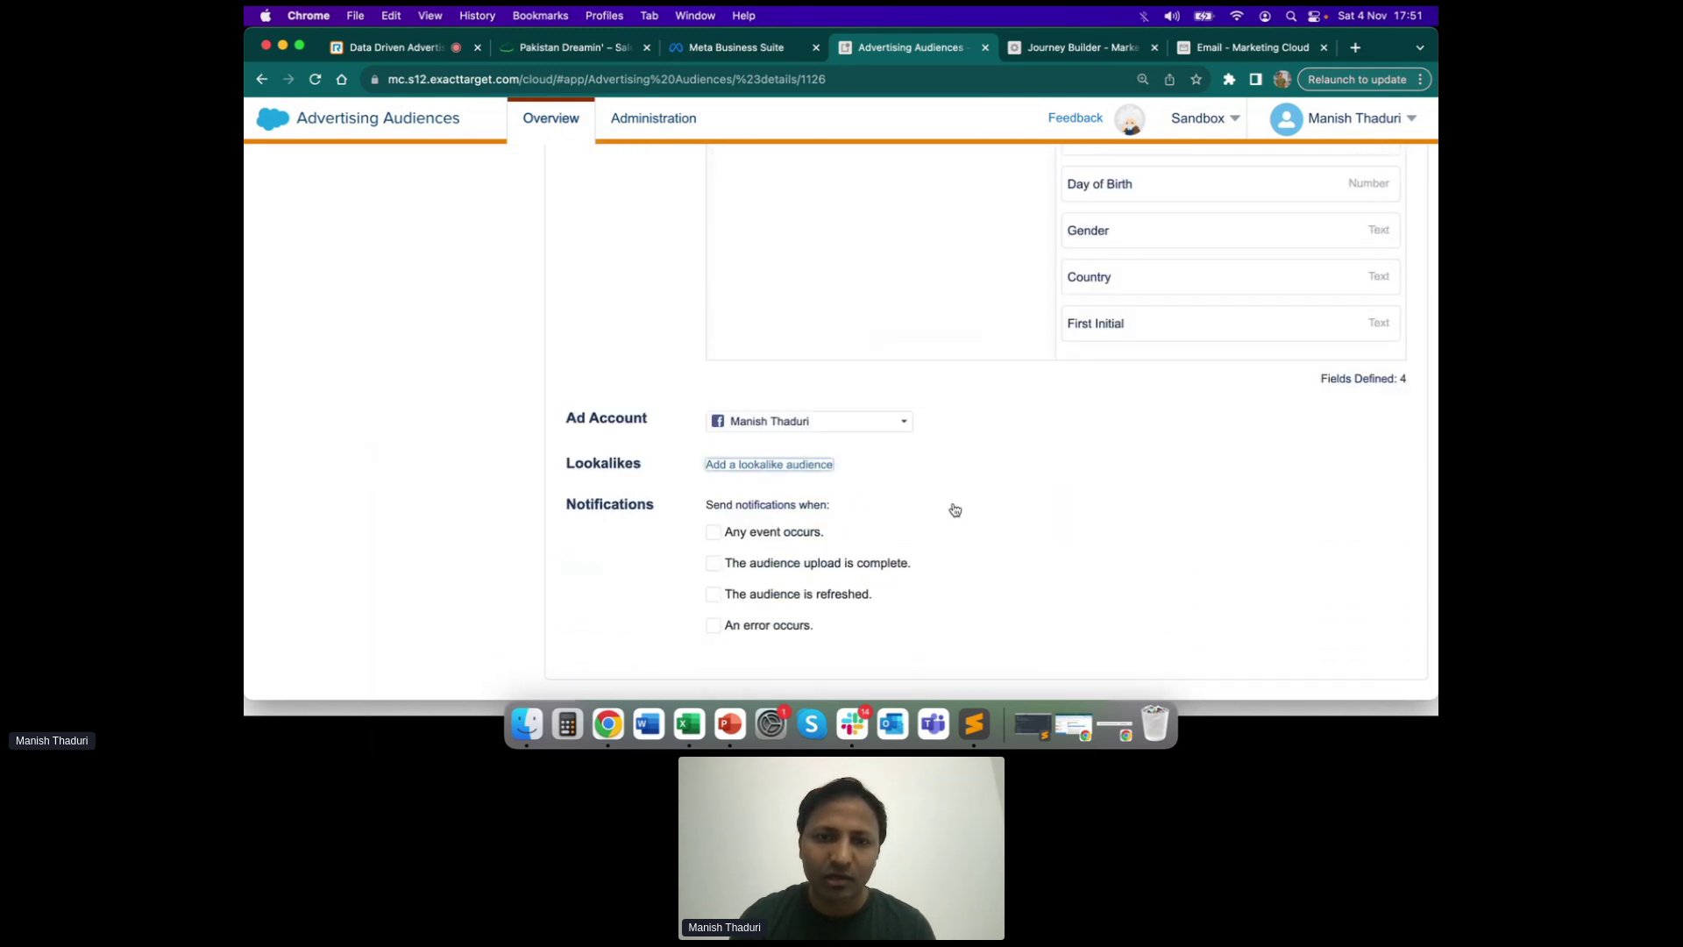
pyautogui.scroll(-2, 1254, 542)
pyautogui.click(1132, 516)
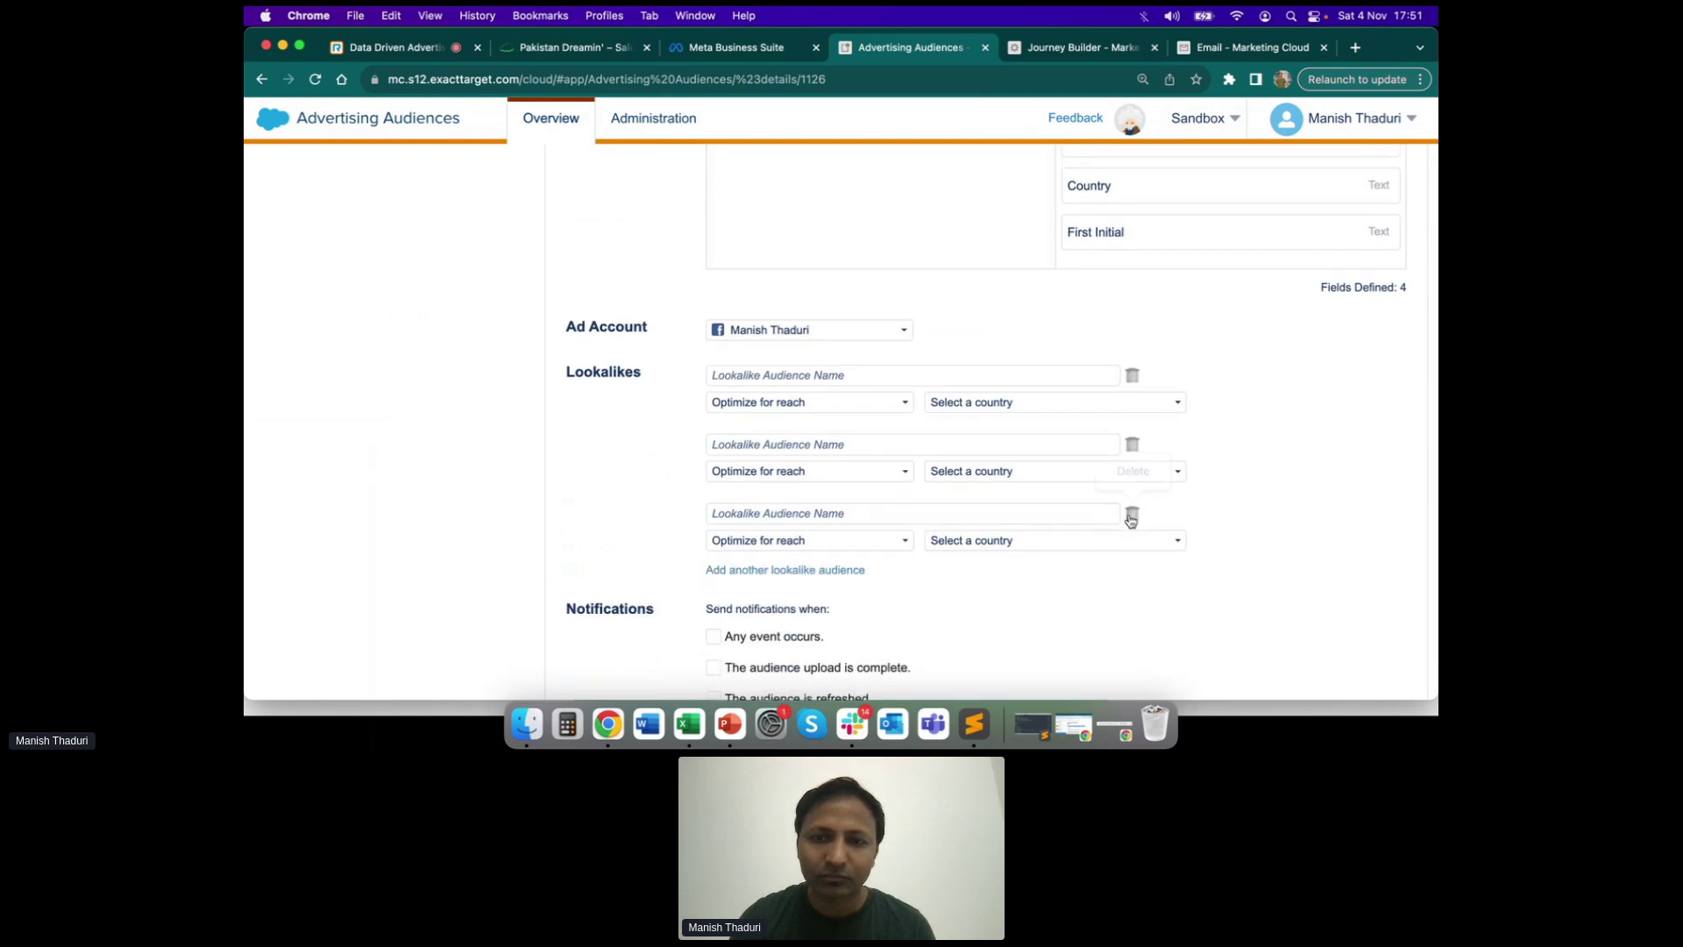
pyautogui.click(1132, 517)
pyautogui.click(1132, 445)
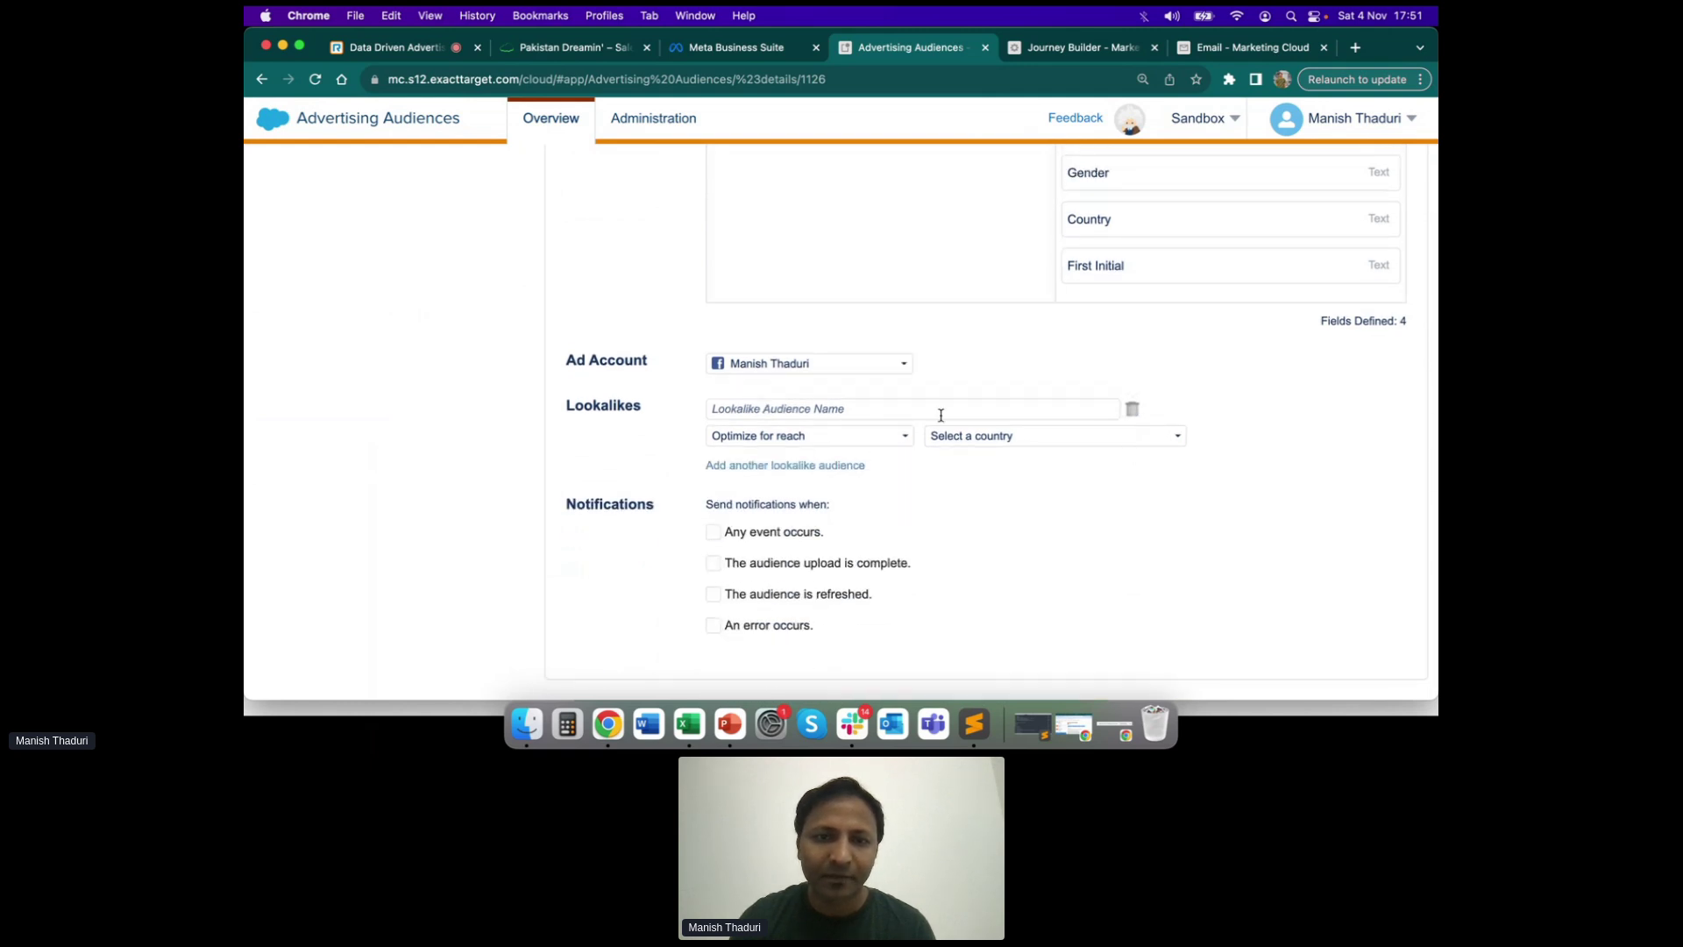
# Choose Pakistan as the country for the blank lookalike audience
pyautogui.click(825, 438)
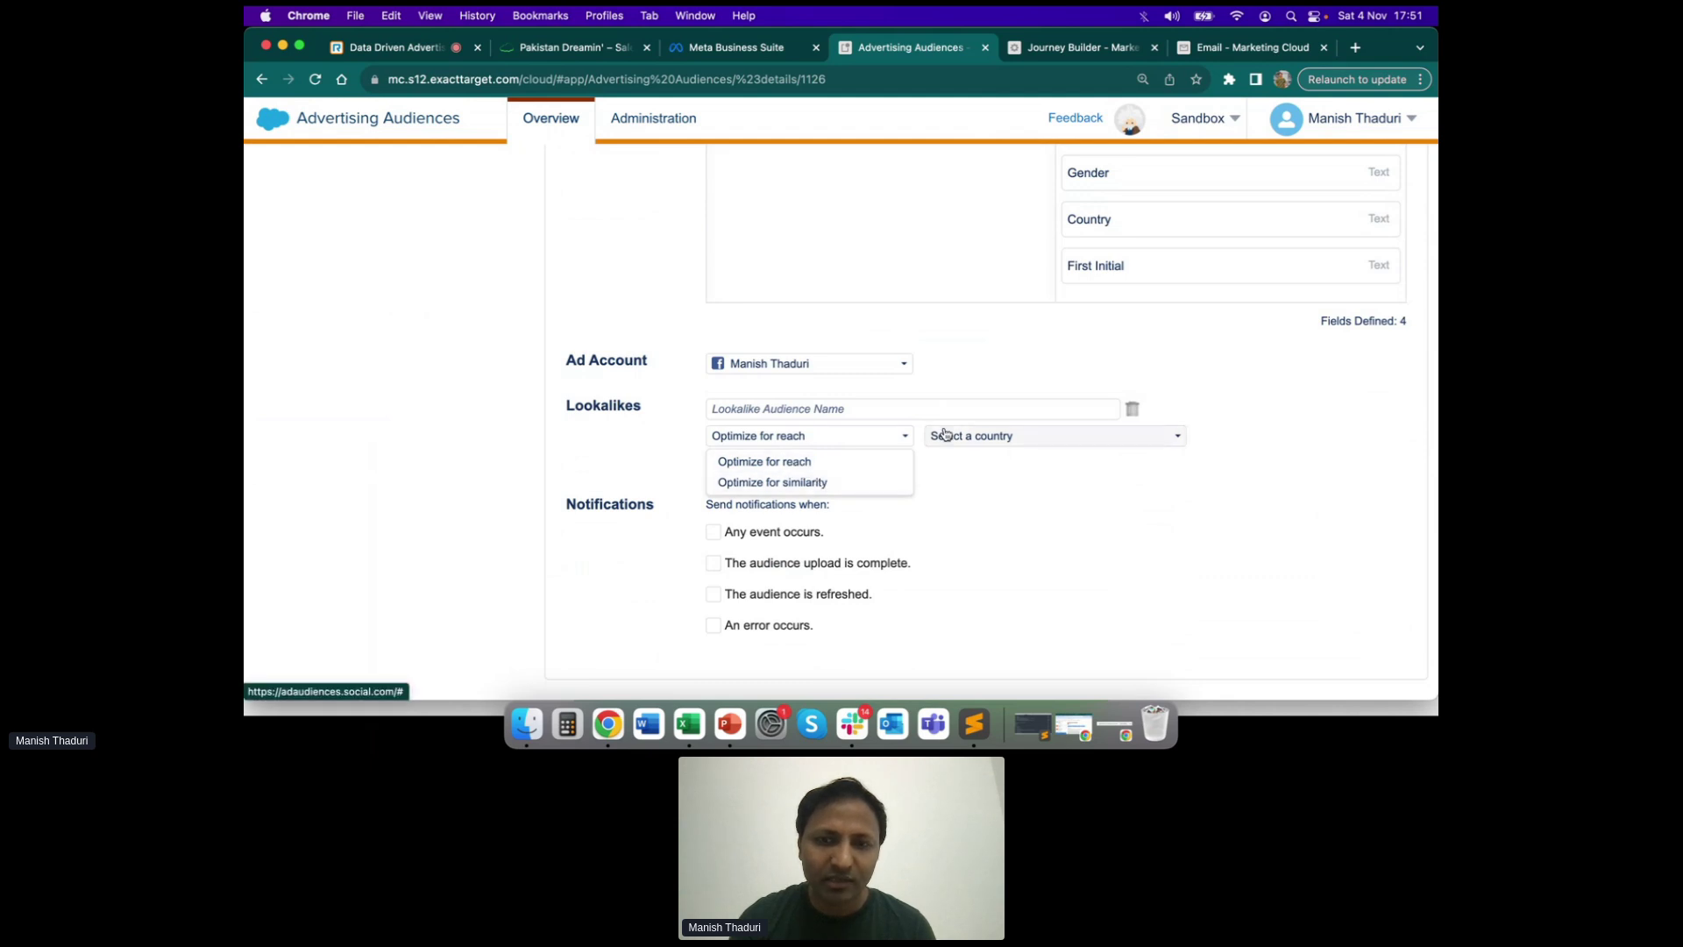
pyautogui.click(975, 439)
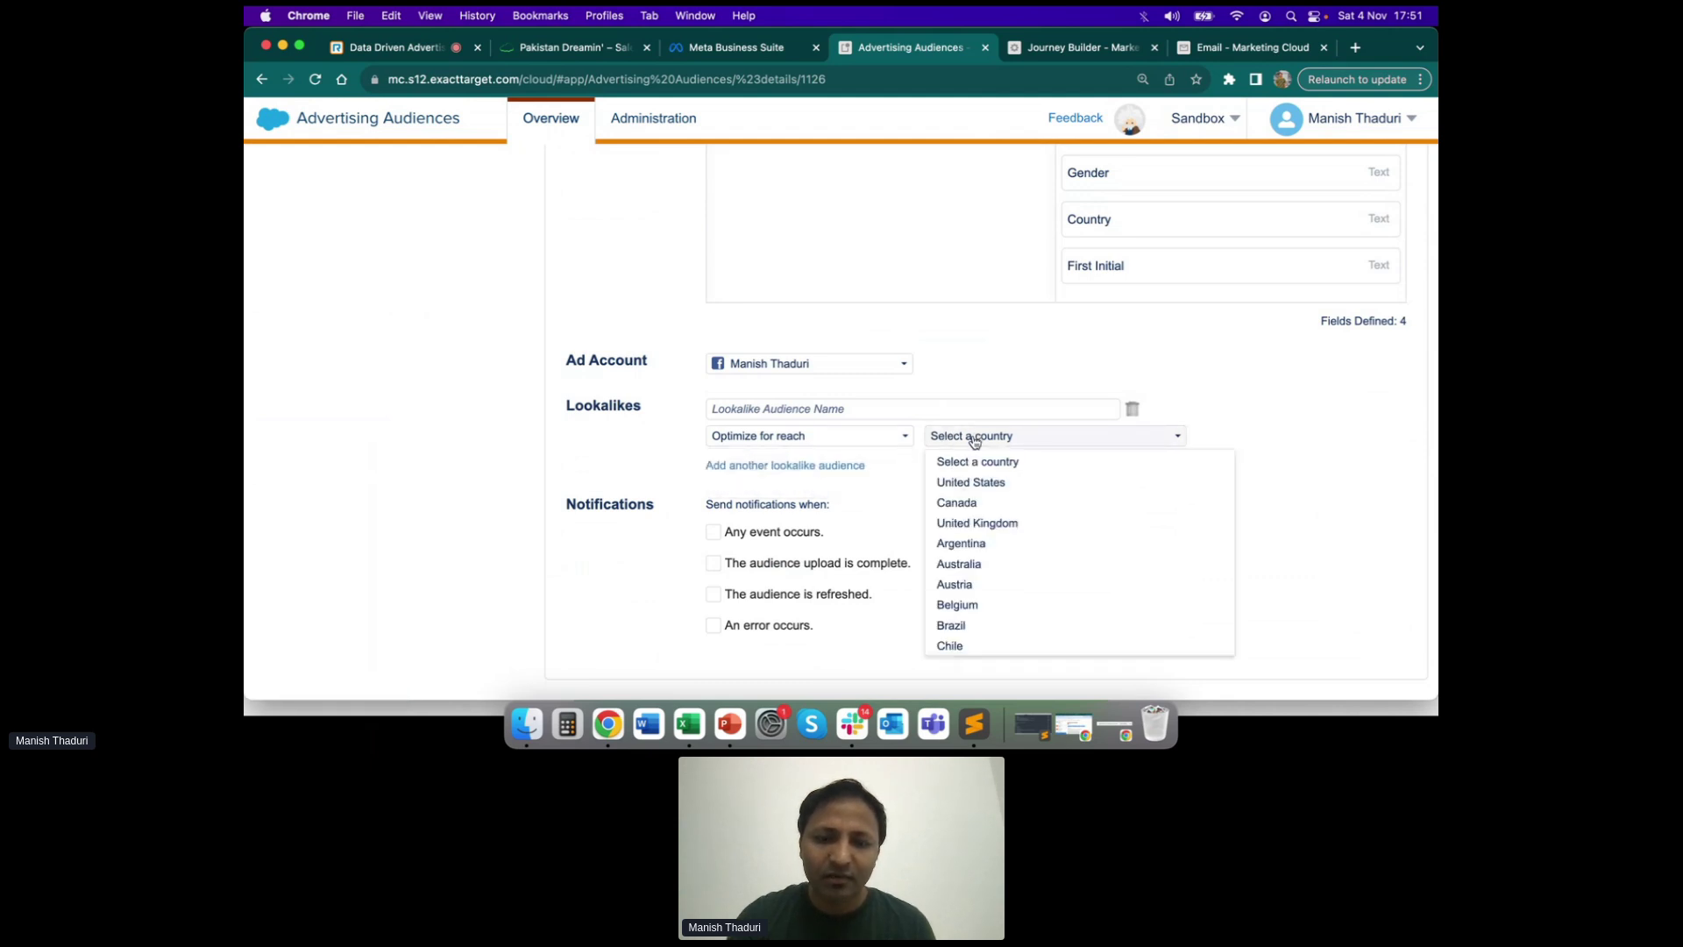
pyautogui.scroll(-3, 973, 509)
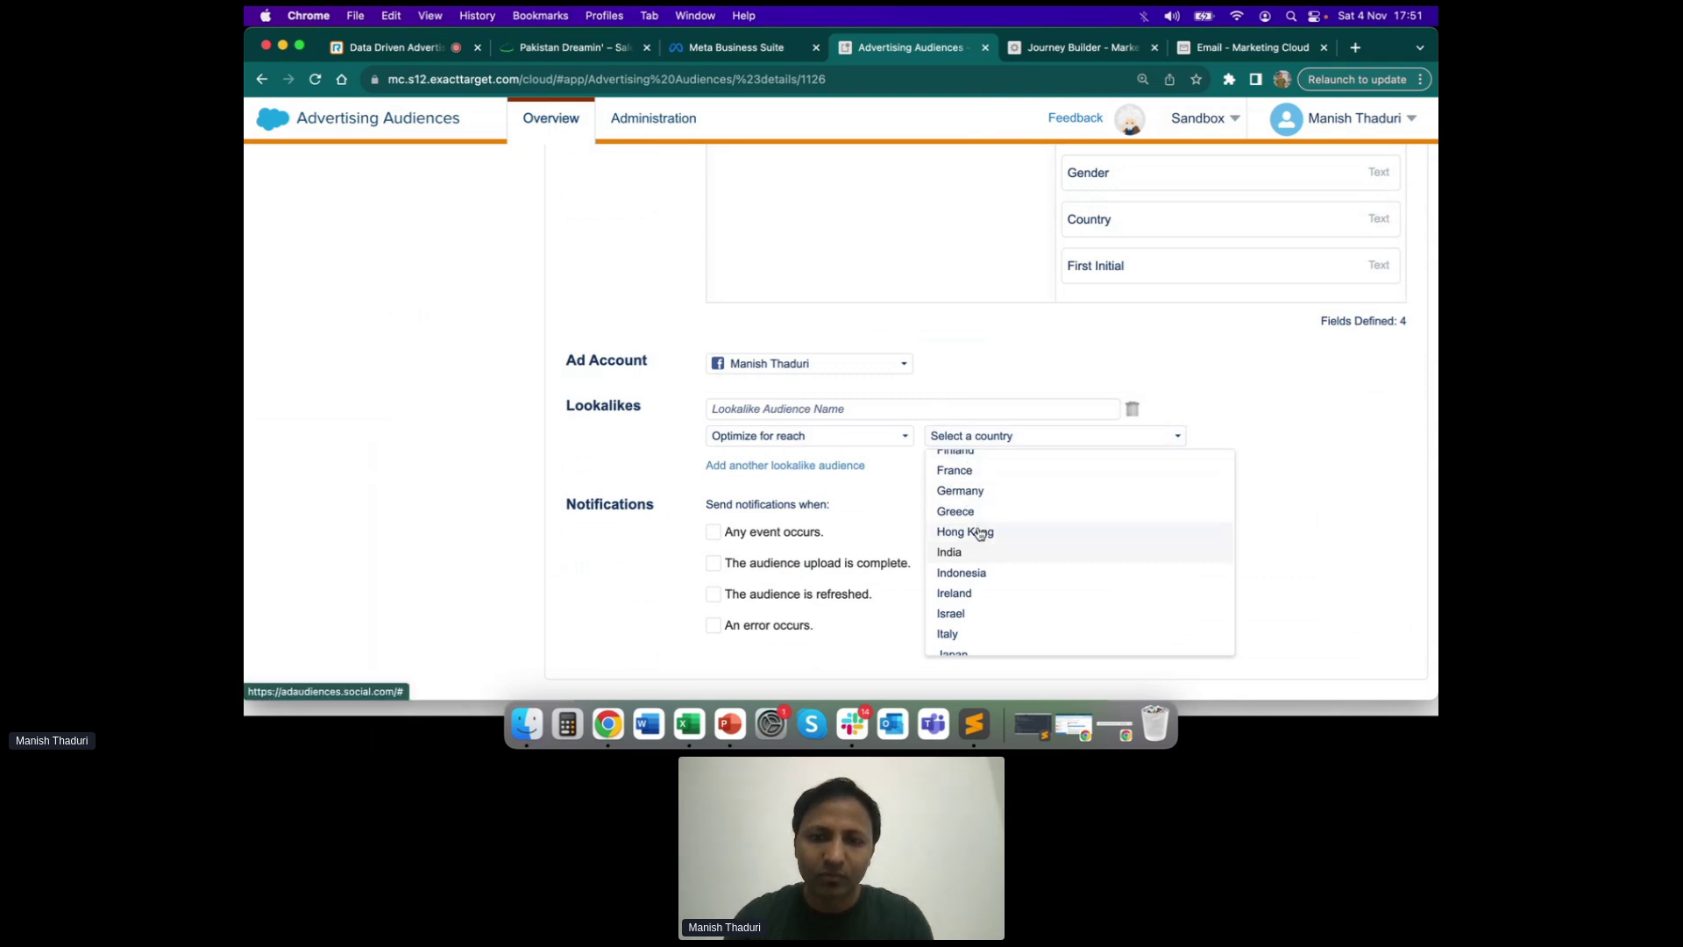
pyautogui.scroll(-2, 979, 533)
pyautogui.scroll(6, 979, 533)
pyautogui.scroll(-10, 979, 533)
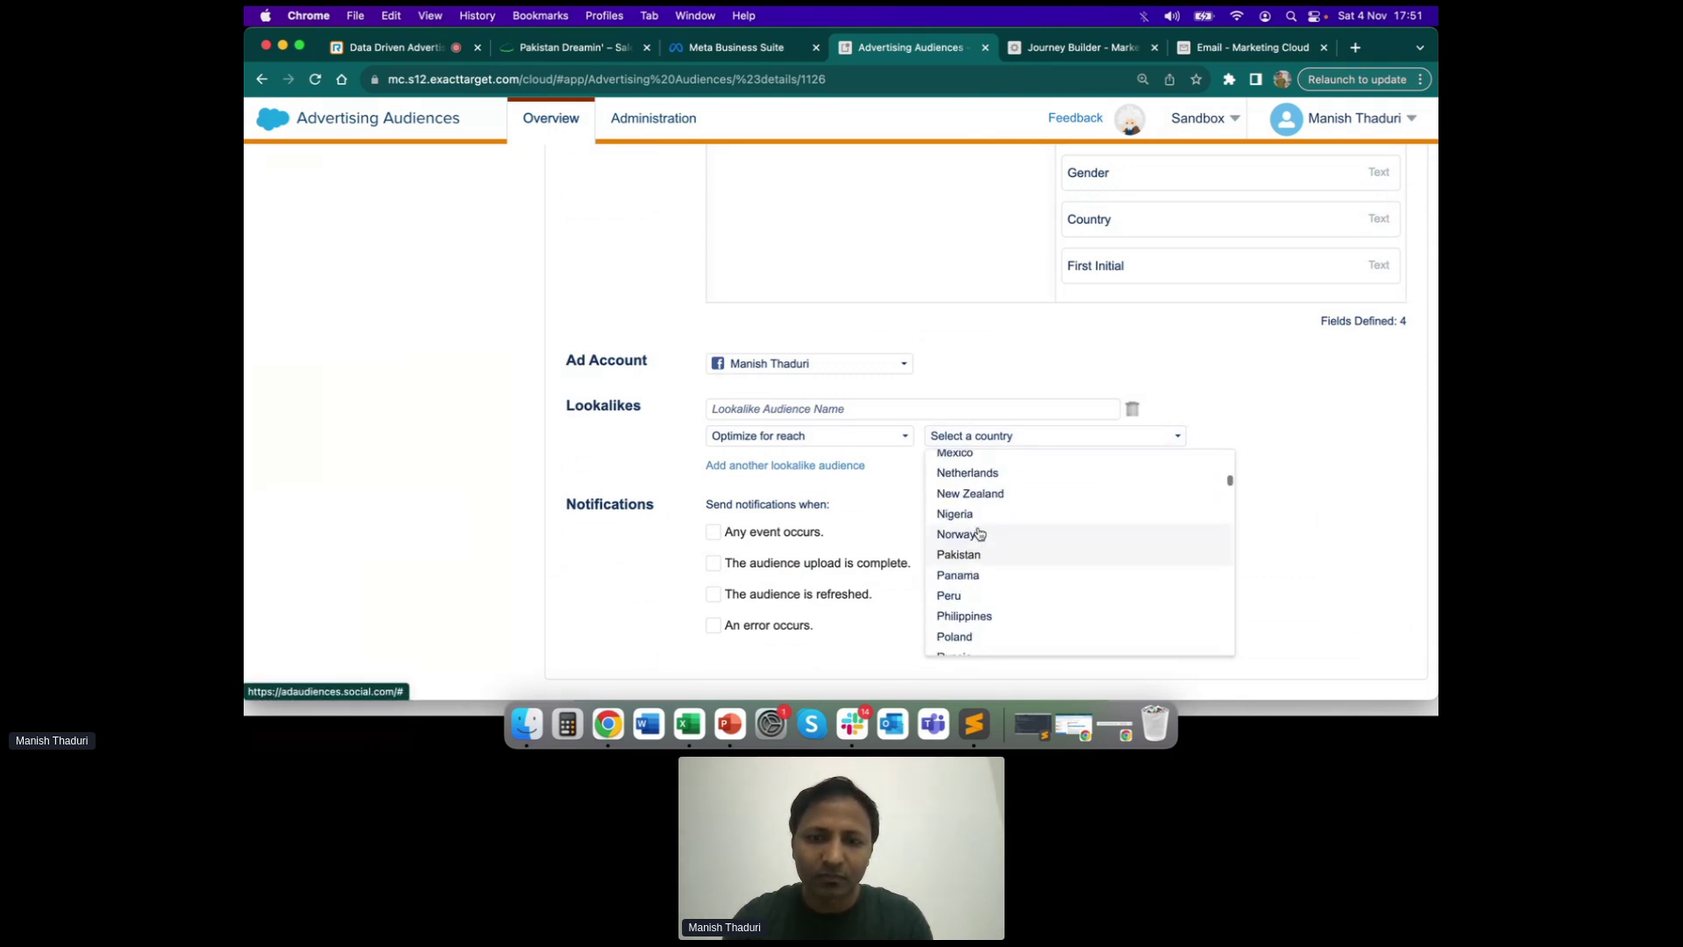
pyautogui.click(973, 556)
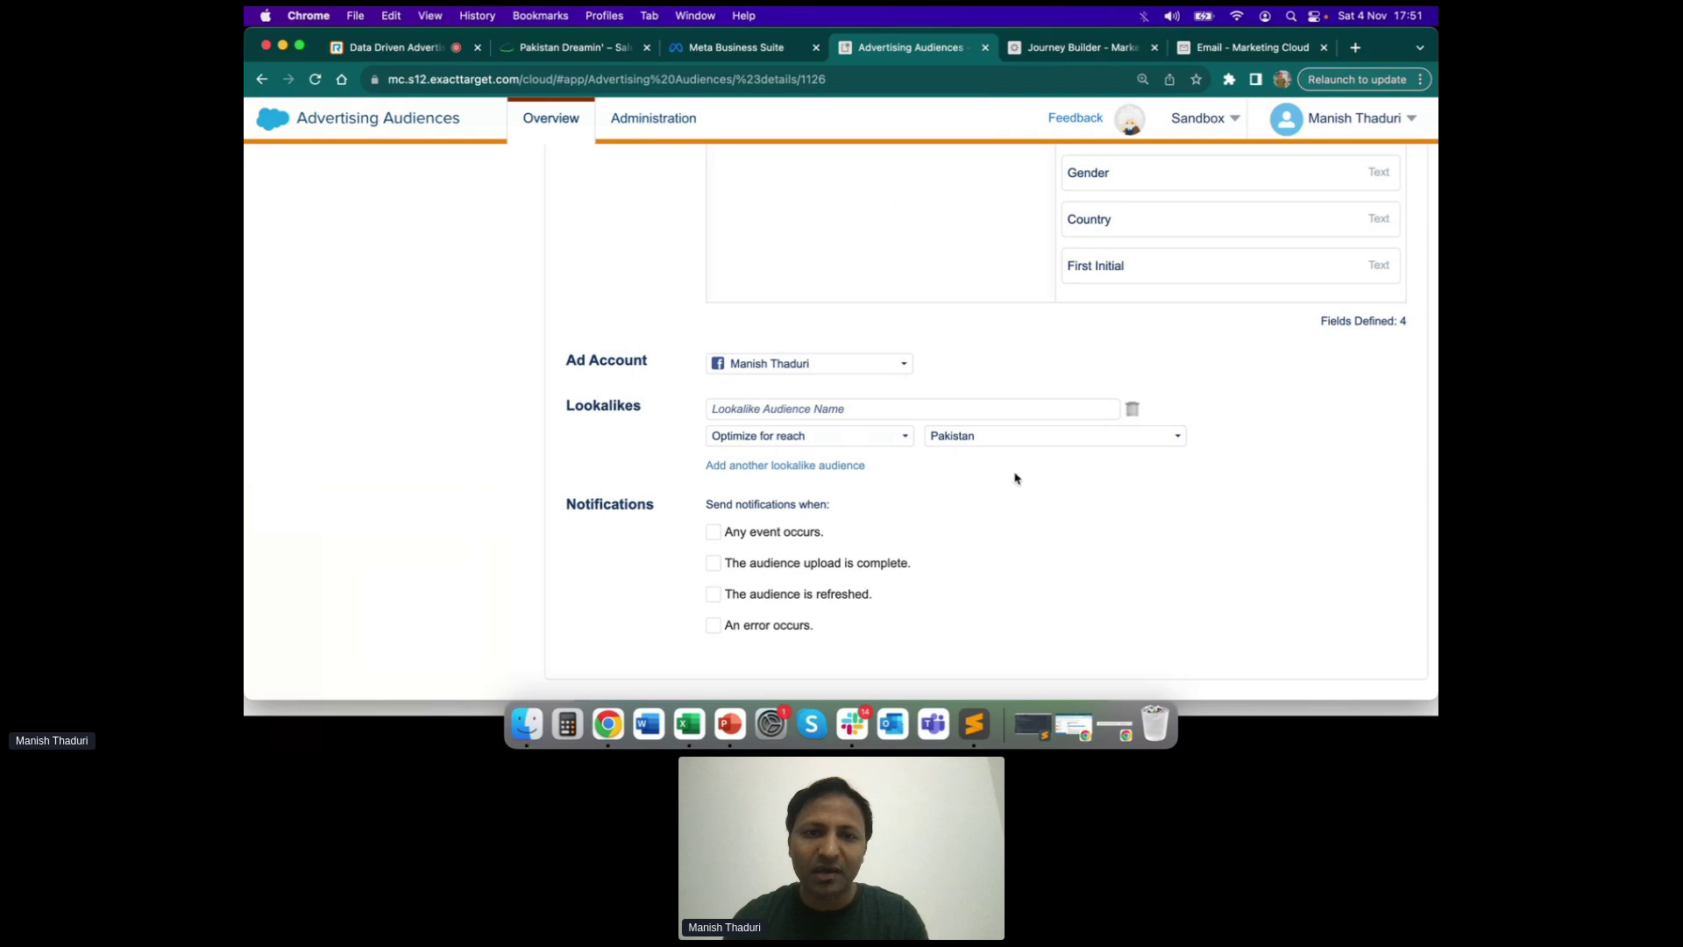
# Browse the available lookalike countries and change the blank lookalike audience's country to United States
pyautogui.click(721, 405)
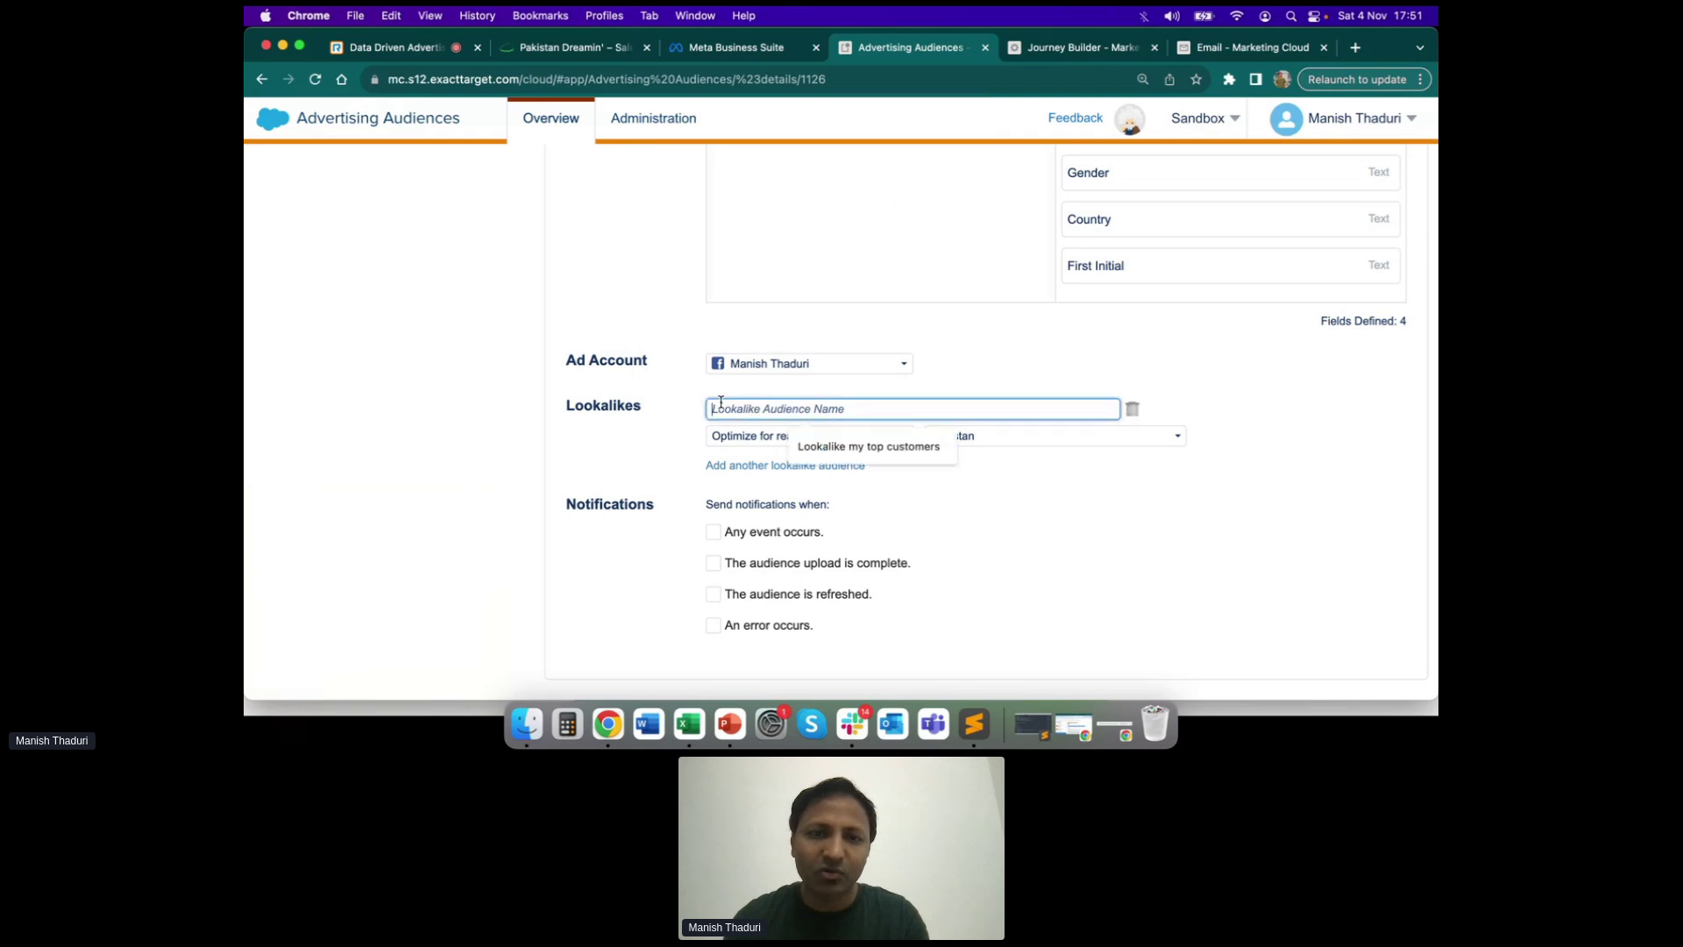
pyautogui.click(1059, 504)
pyautogui.click(979, 435)
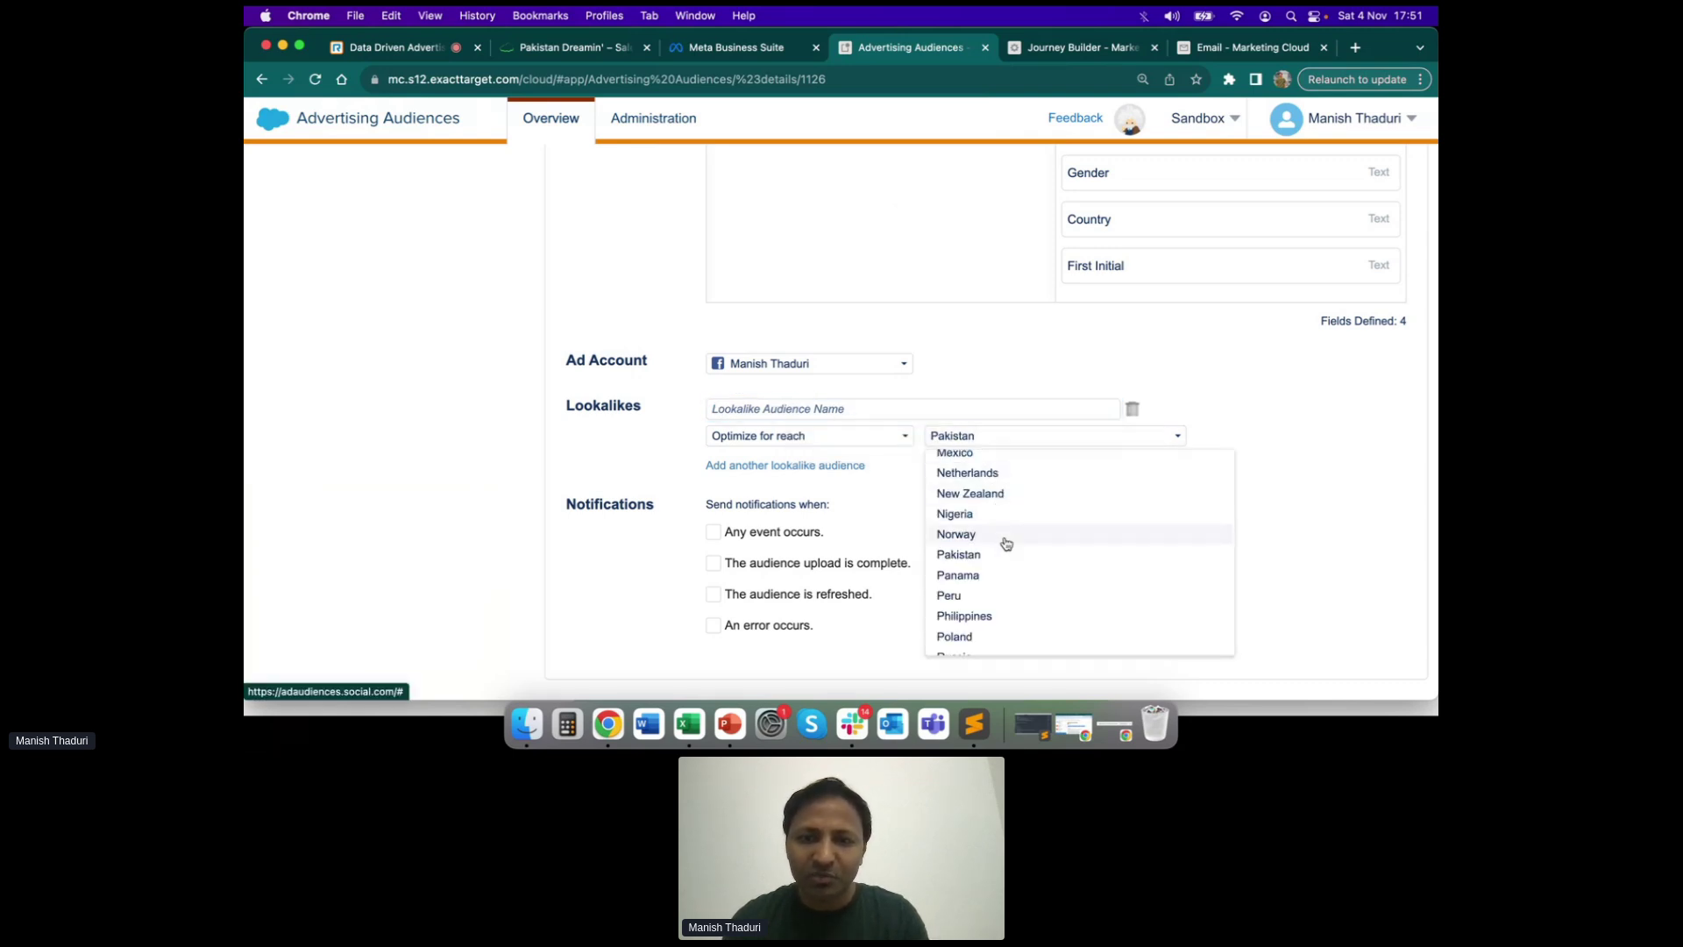
pyautogui.scroll(1, 1003, 541)
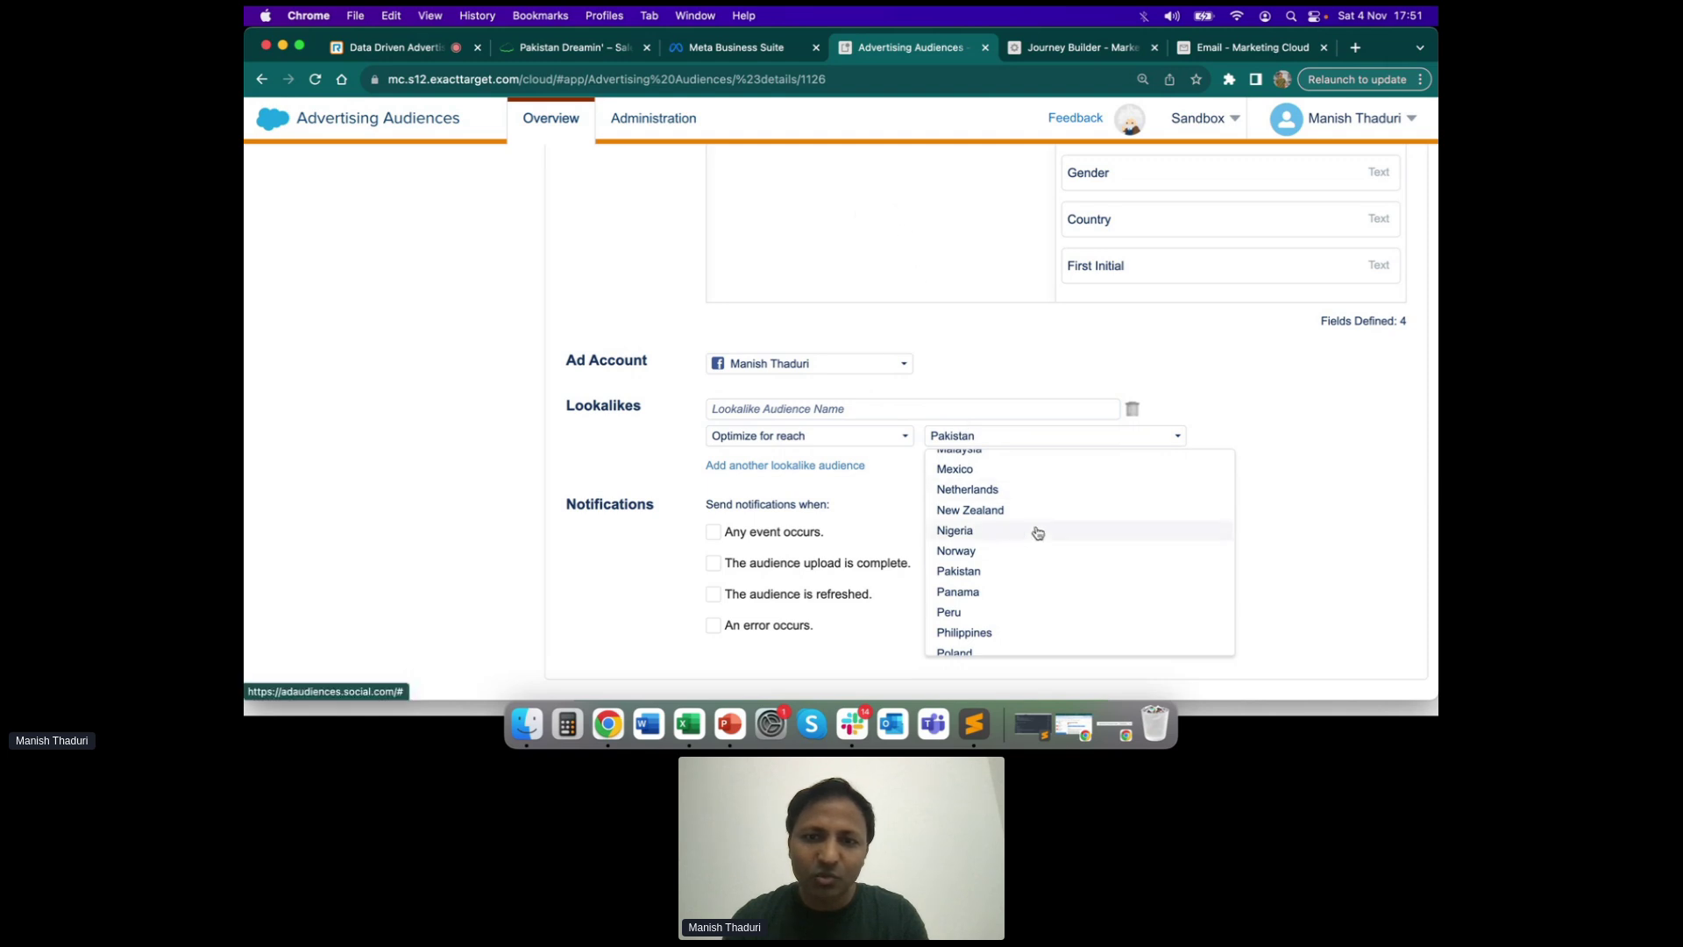
pyautogui.scroll(5, 1008, 533)
pyautogui.scroll(-1, 1015, 636)
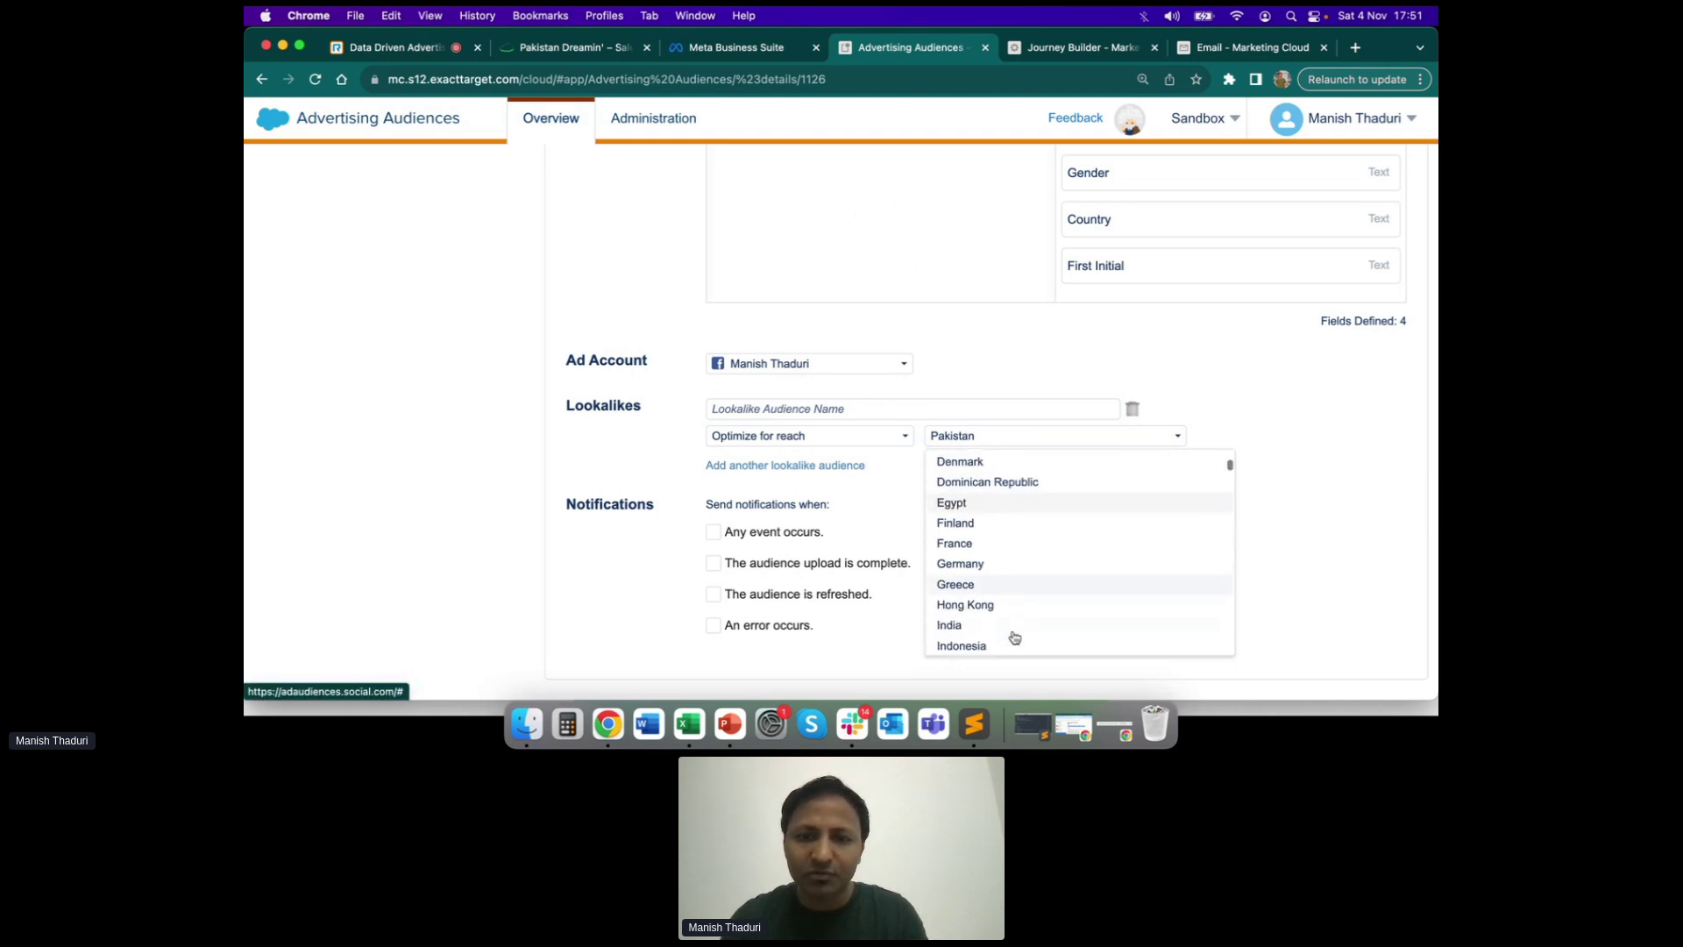
pyautogui.scroll(-12, 1014, 637)
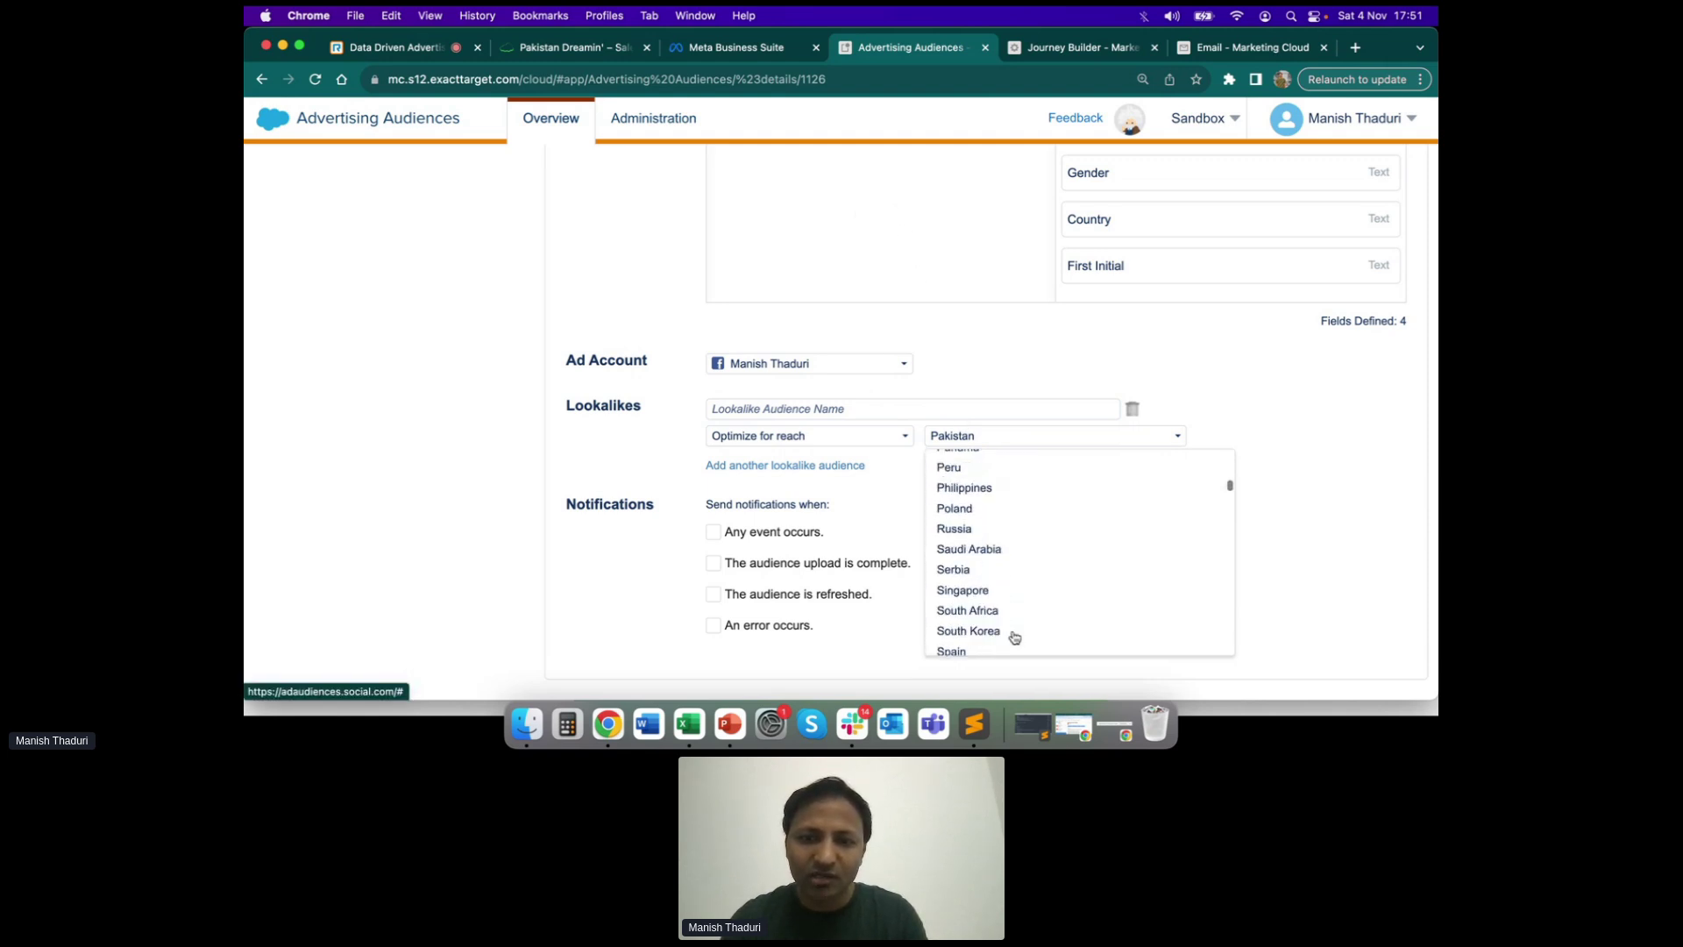
pyautogui.scroll(15, 1029, 578)
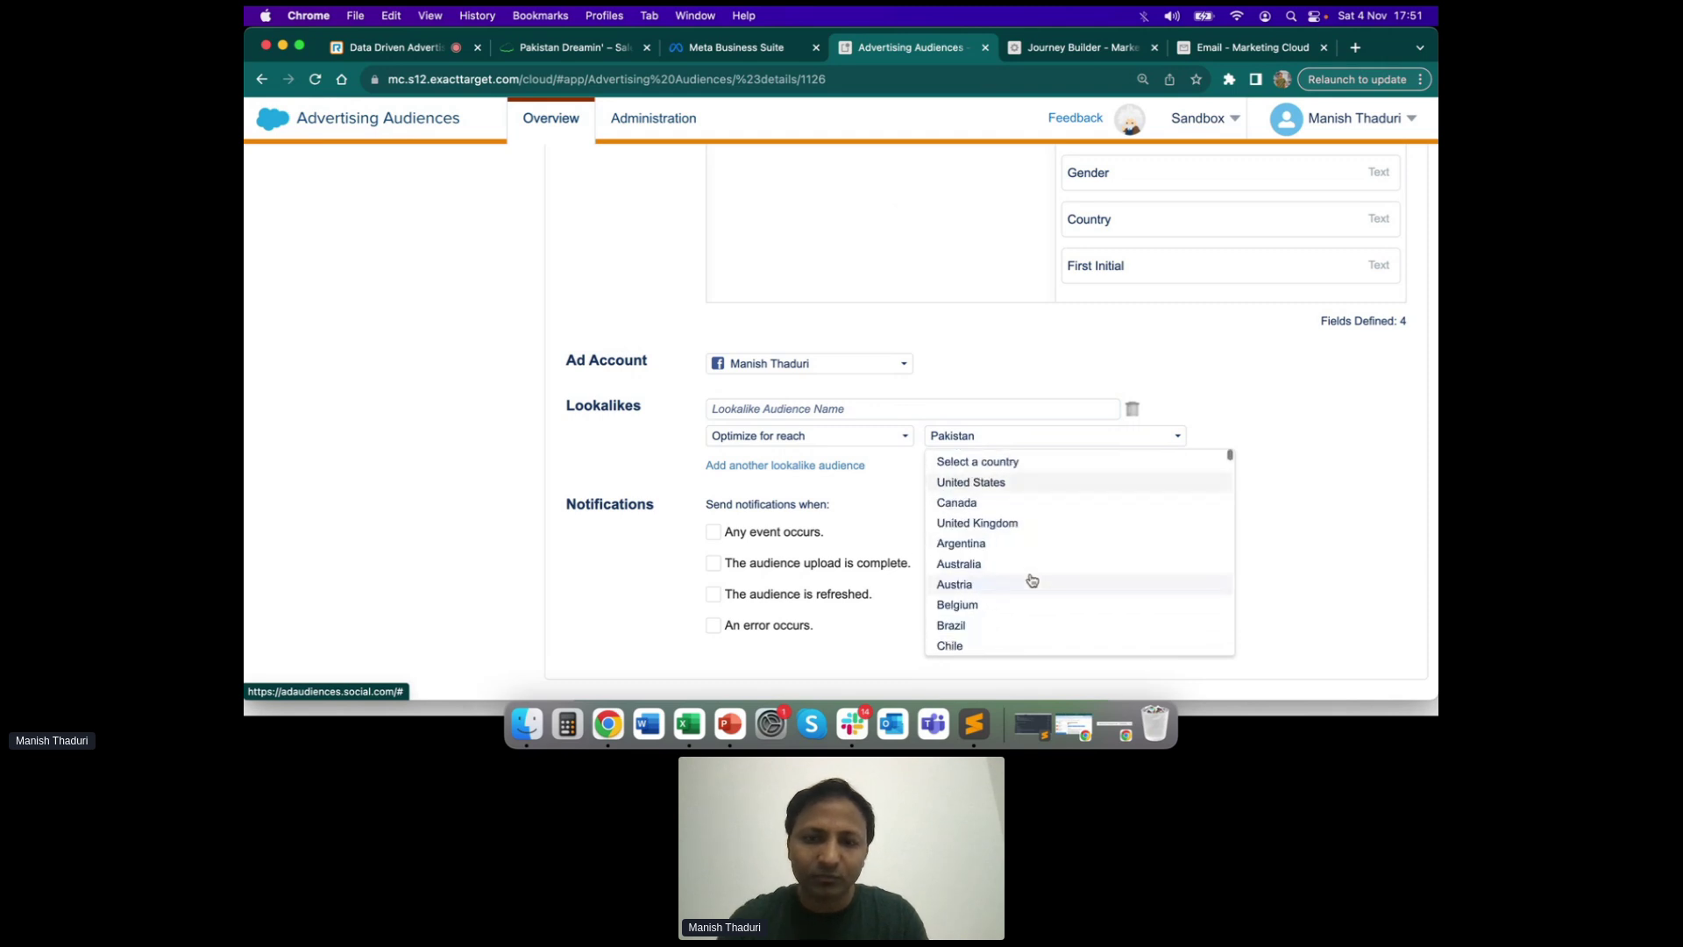
pyautogui.scroll(-3, 1032, 580)
pyautogui.scroll(-2, 1029, 581)
pyautogui.scroll(6, 1029, 579)
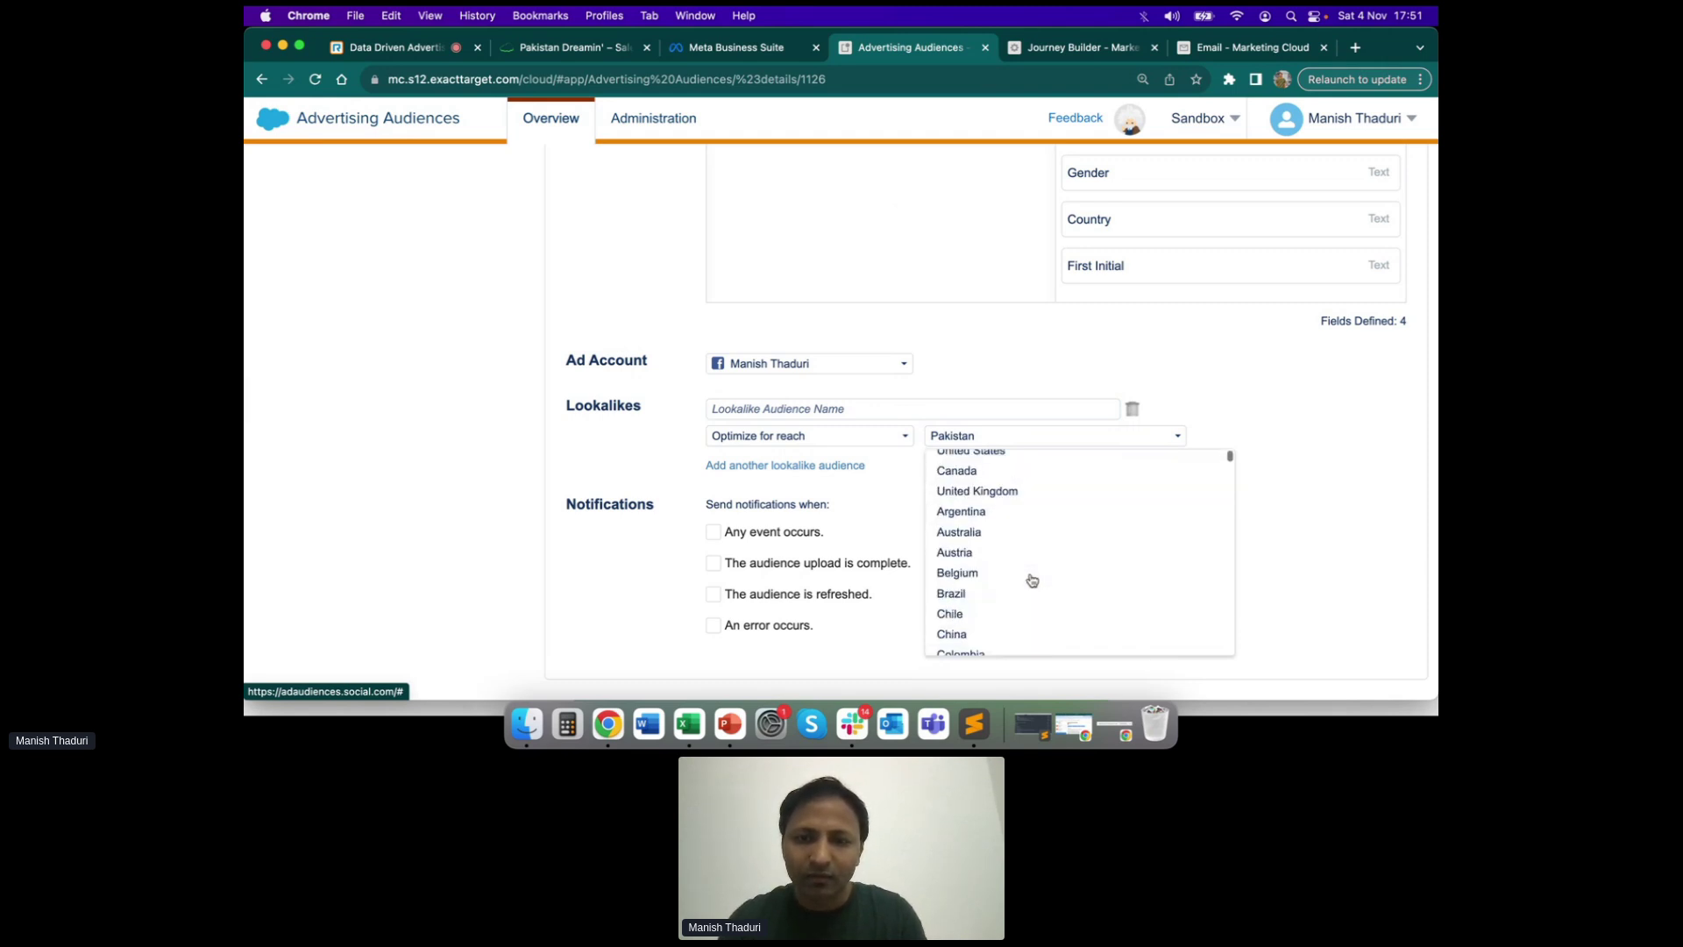
pyautogui.click(985, 482)
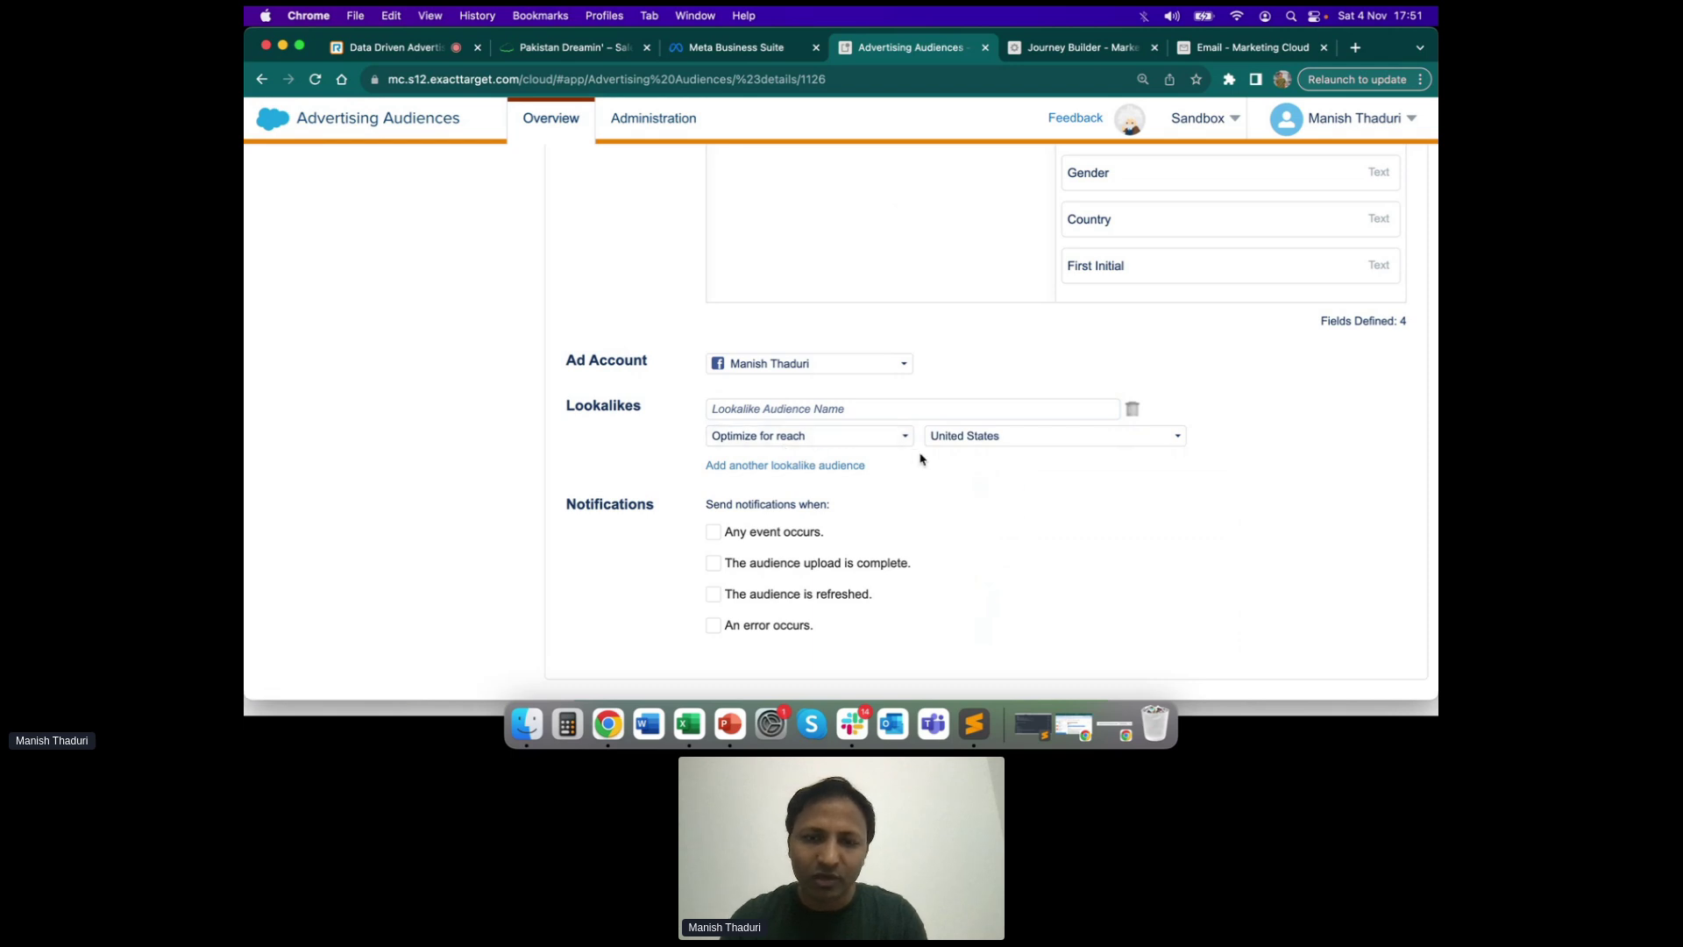
# Try Optimize for similarity on the lookalike audience and return it to Optimize for reach
pyautogui.click(869, 439)
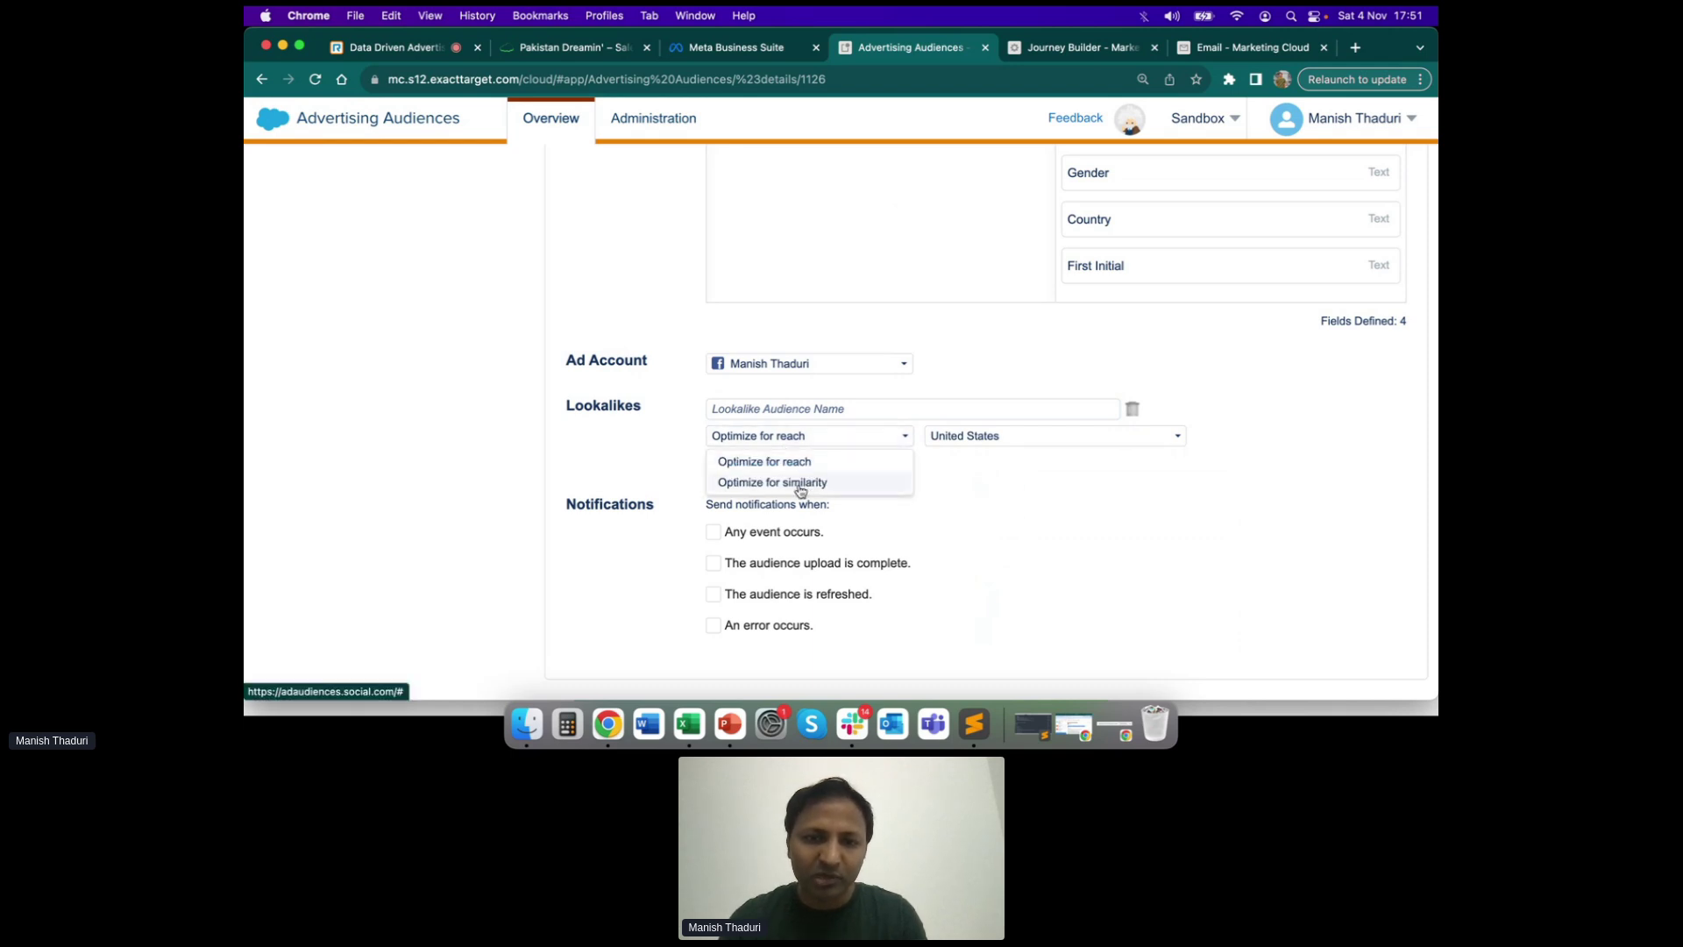
pyautogui.click(809, 484)
pyautogui.click(811, 436)
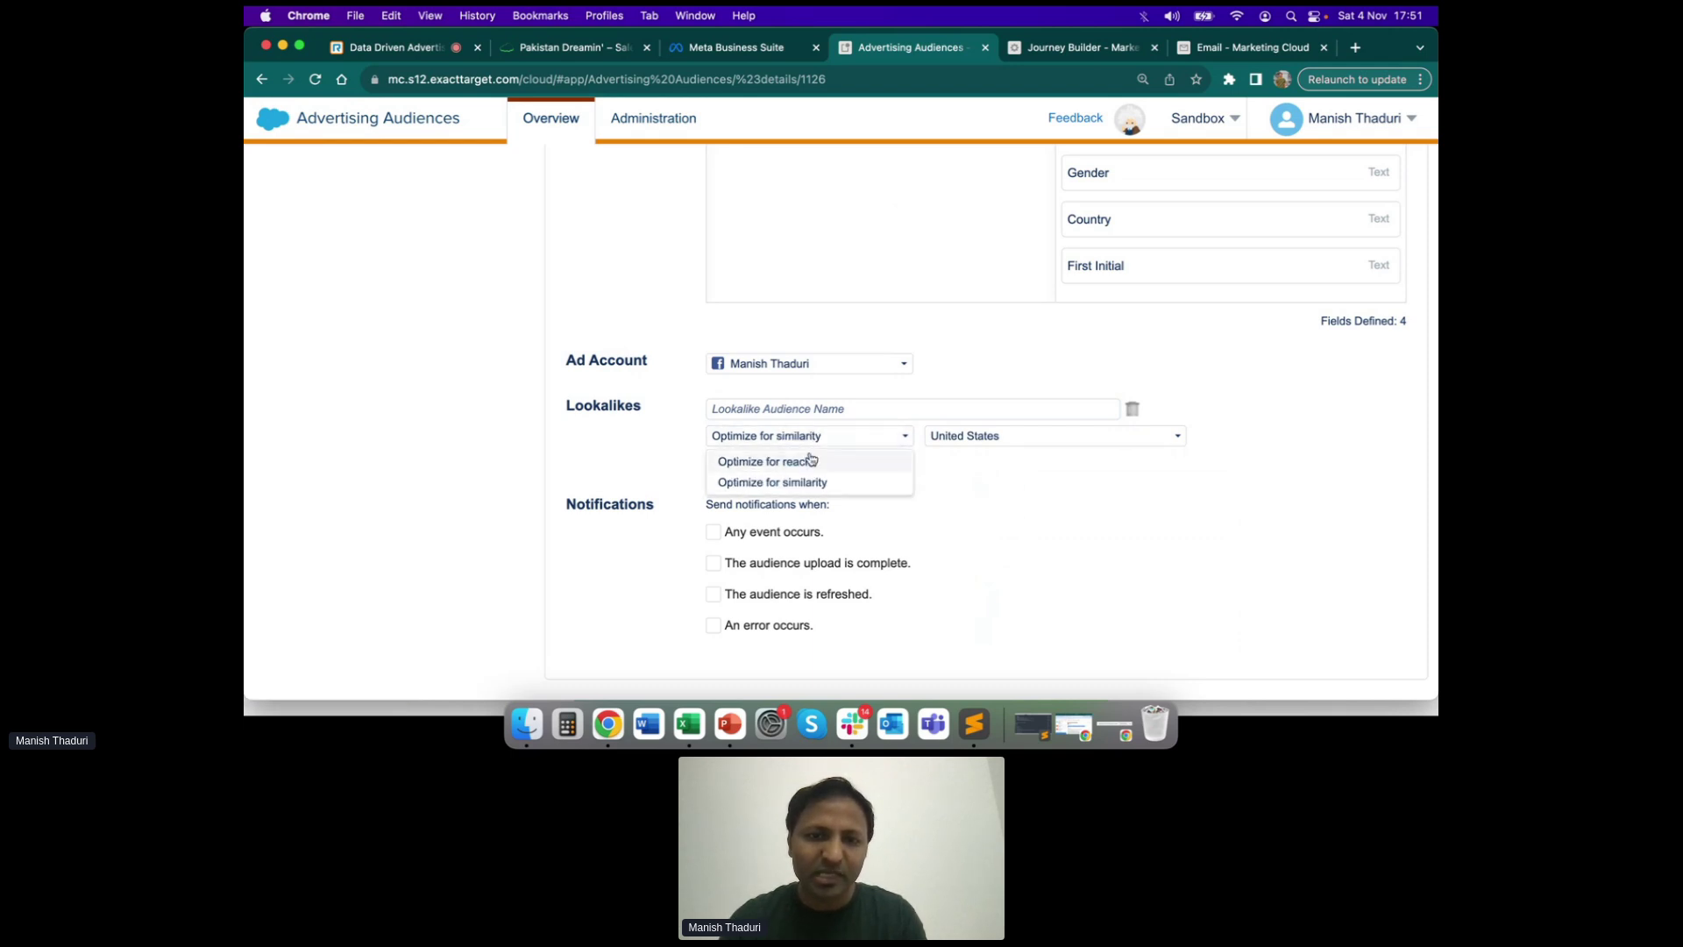
pyautogui.click(803, 463)
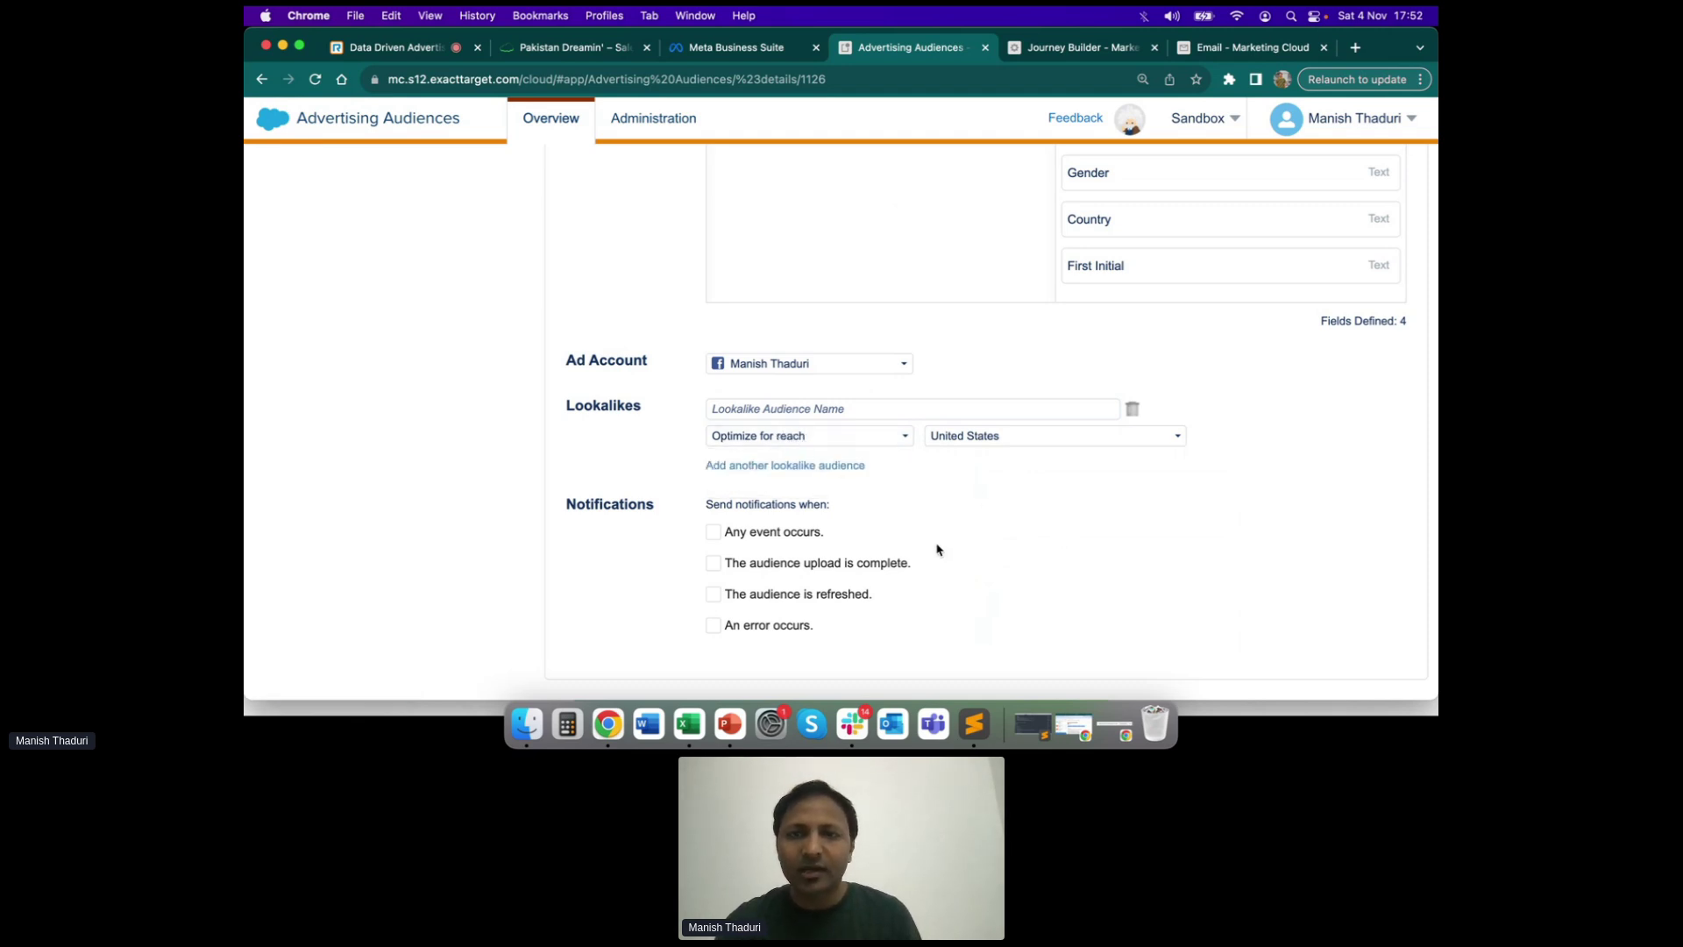
# Review the audience's identifier mappings together with its ad account, lookalike and notification settings
pyautogui.scroll(2, 937, 550)
pyautogui.scroll(-2, 936, 550)
pyautogui.scroll(3, 936, 550)
pyautogui.scroll(-3, 937, 550)
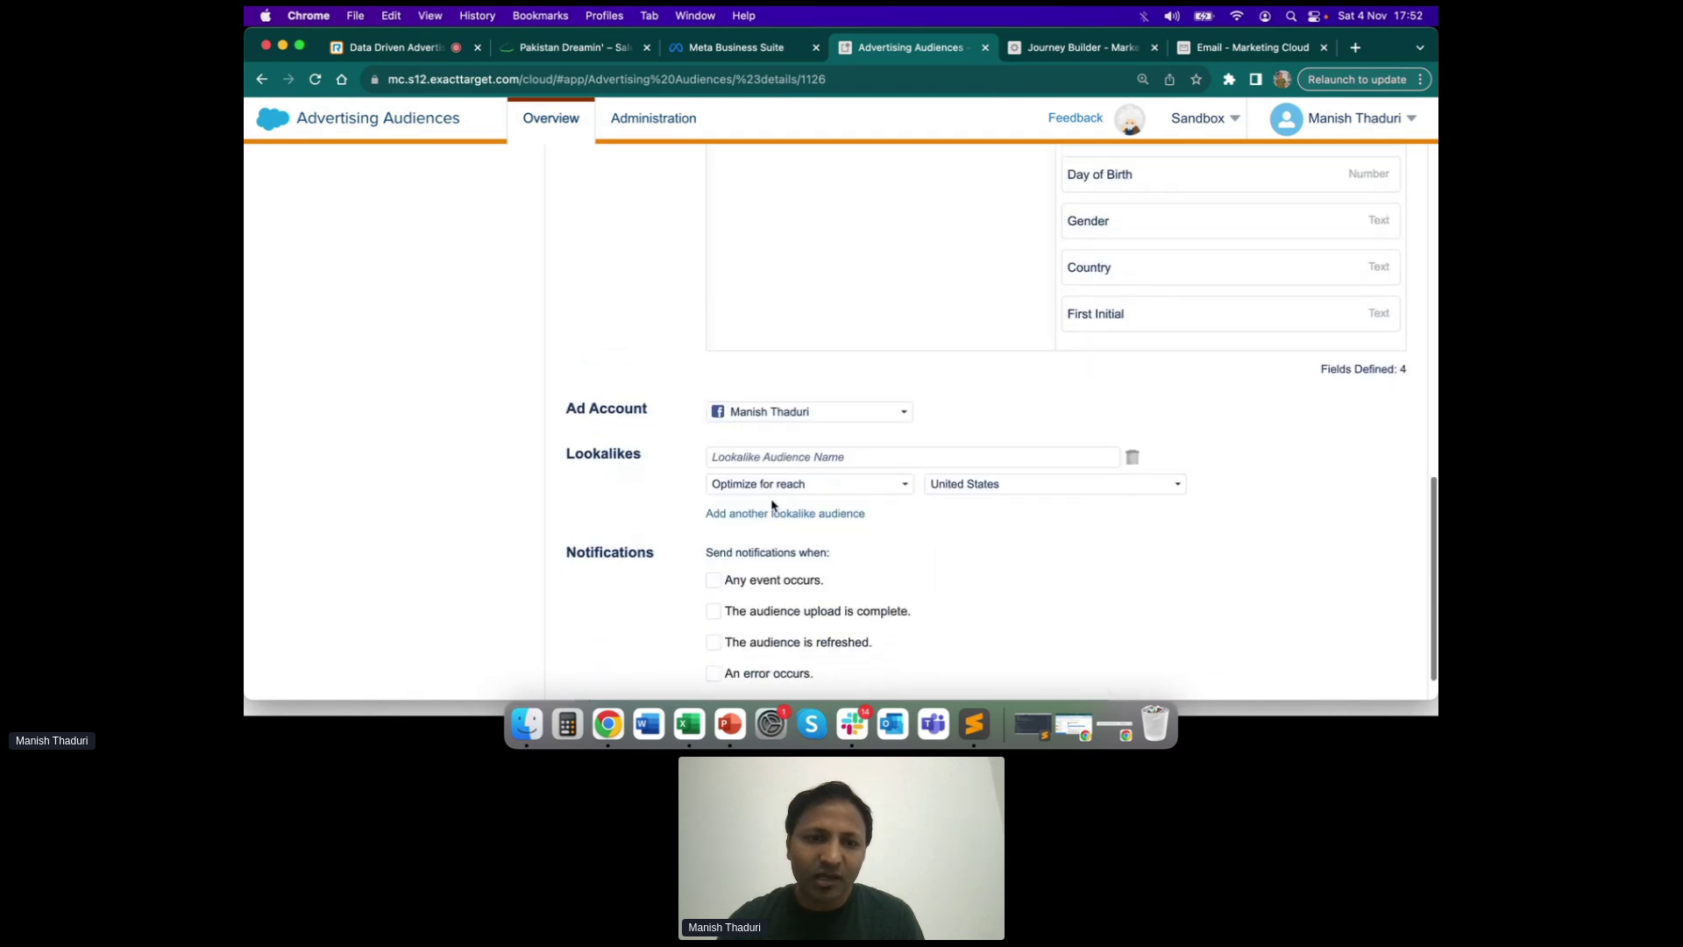
pyautogui.scroll(8, 728, 526)
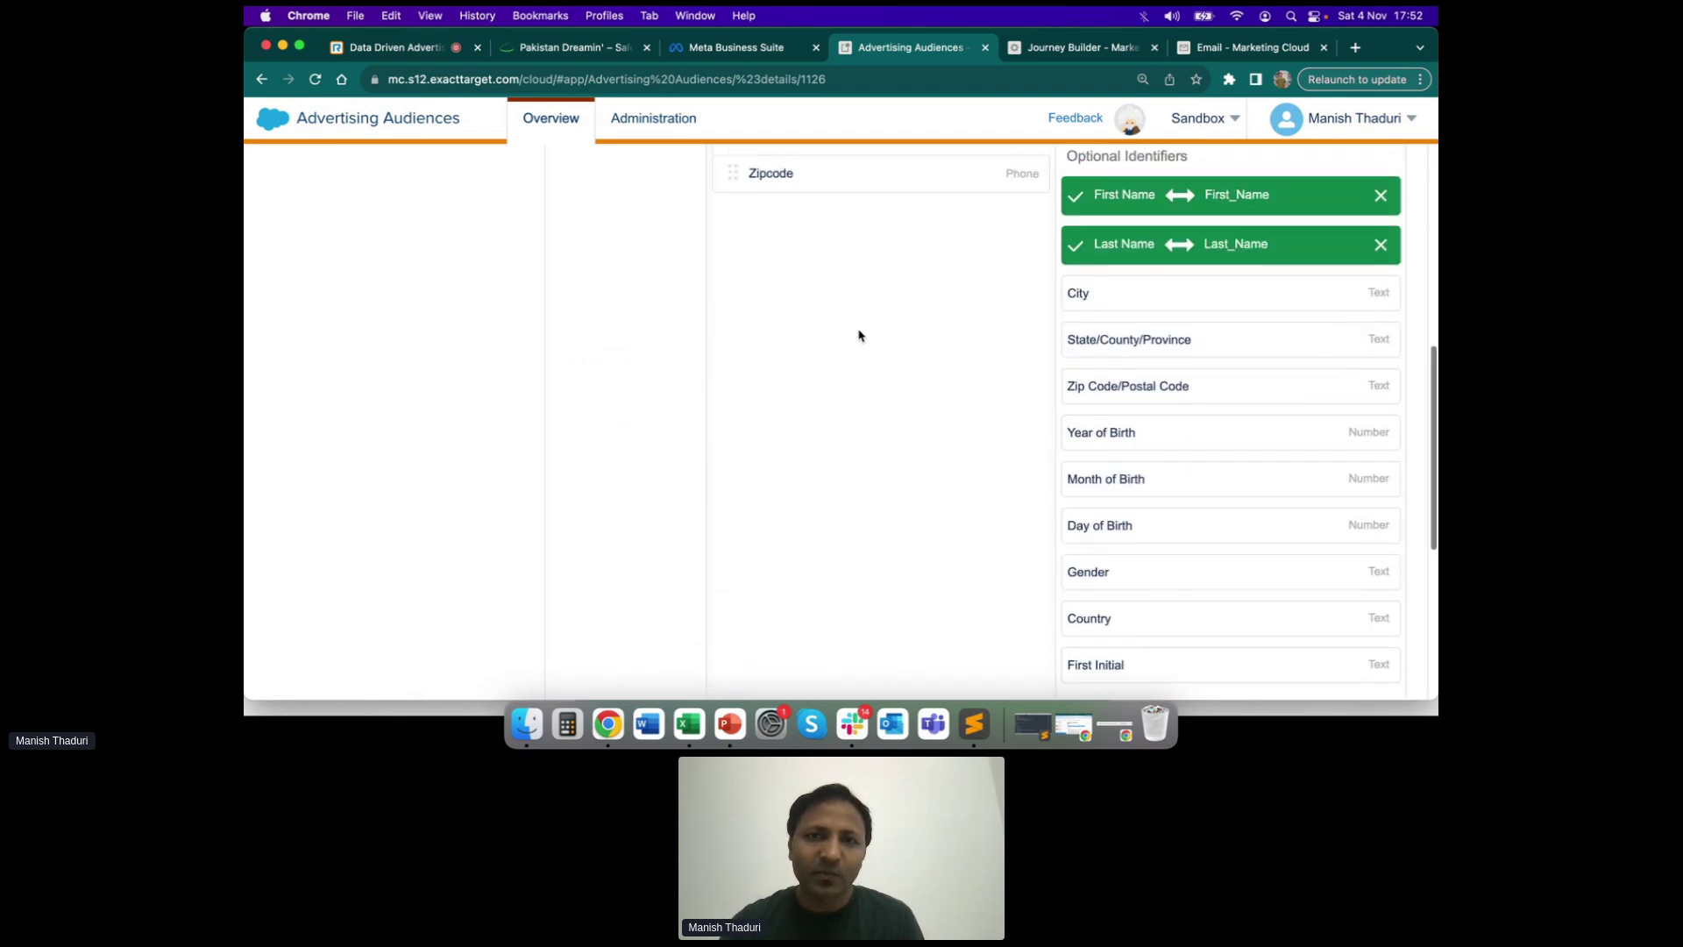
pyautogui.scroll(4, 858, 336)
pyautogui.scroll(-10, 859, 335)
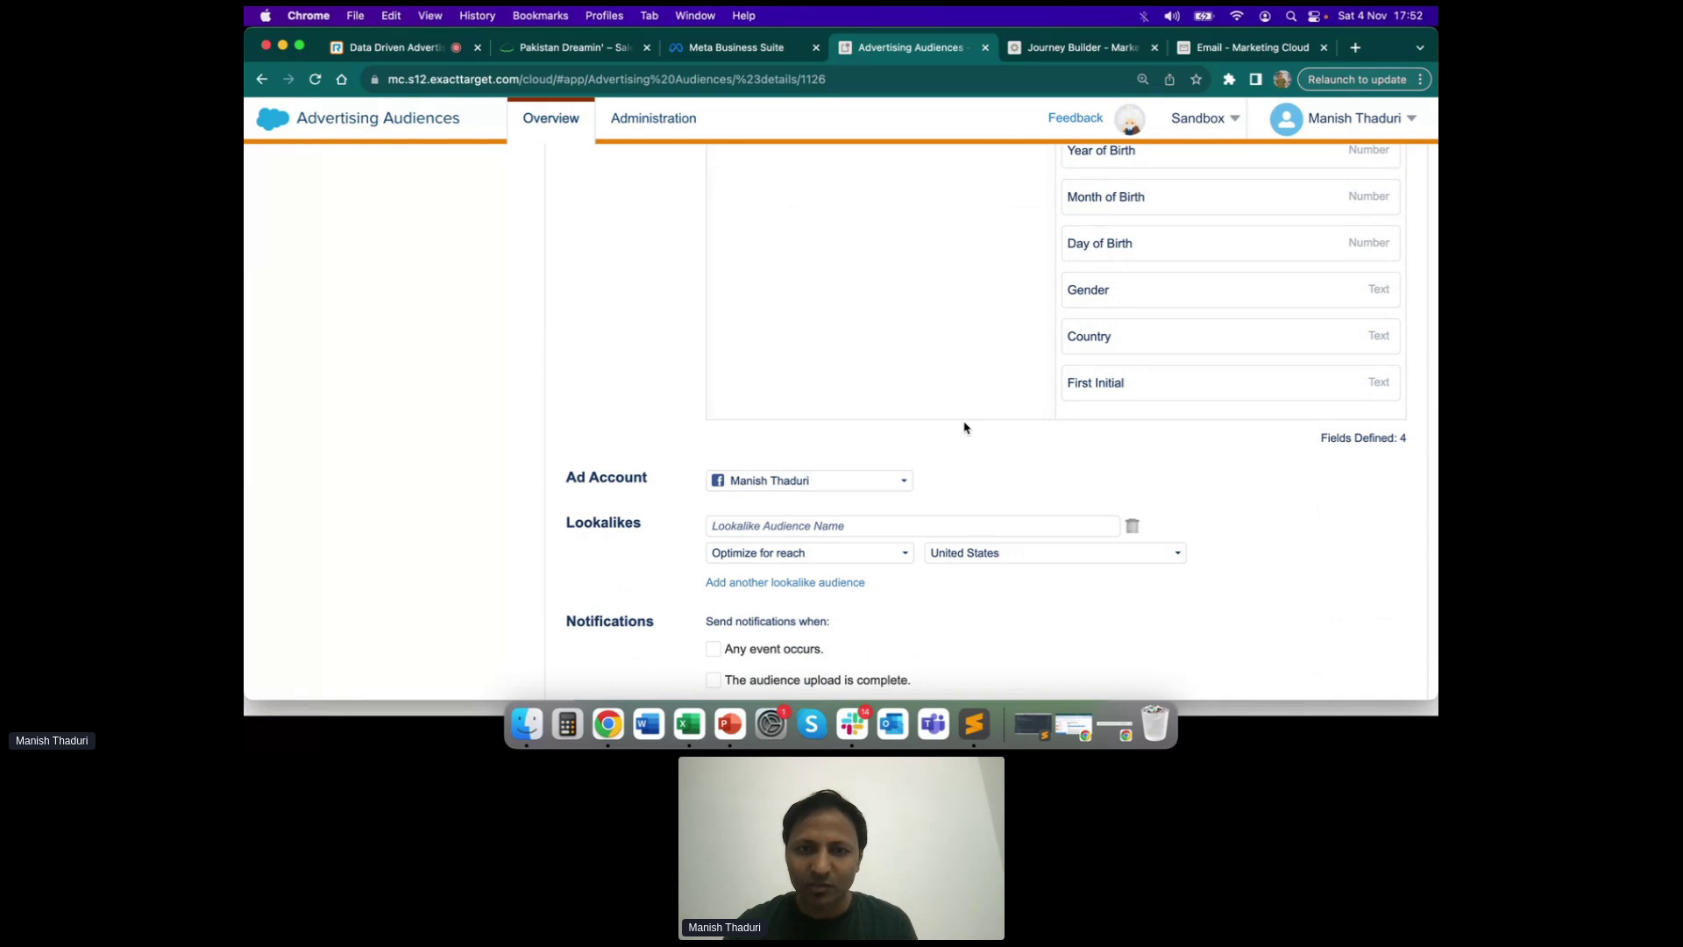
# Switch to the PowerPoint slide show and advance to the slide comparing Optimize for Similarity with Optimize for Reach
pyautogui.hotkey('ctrl', 'Up')
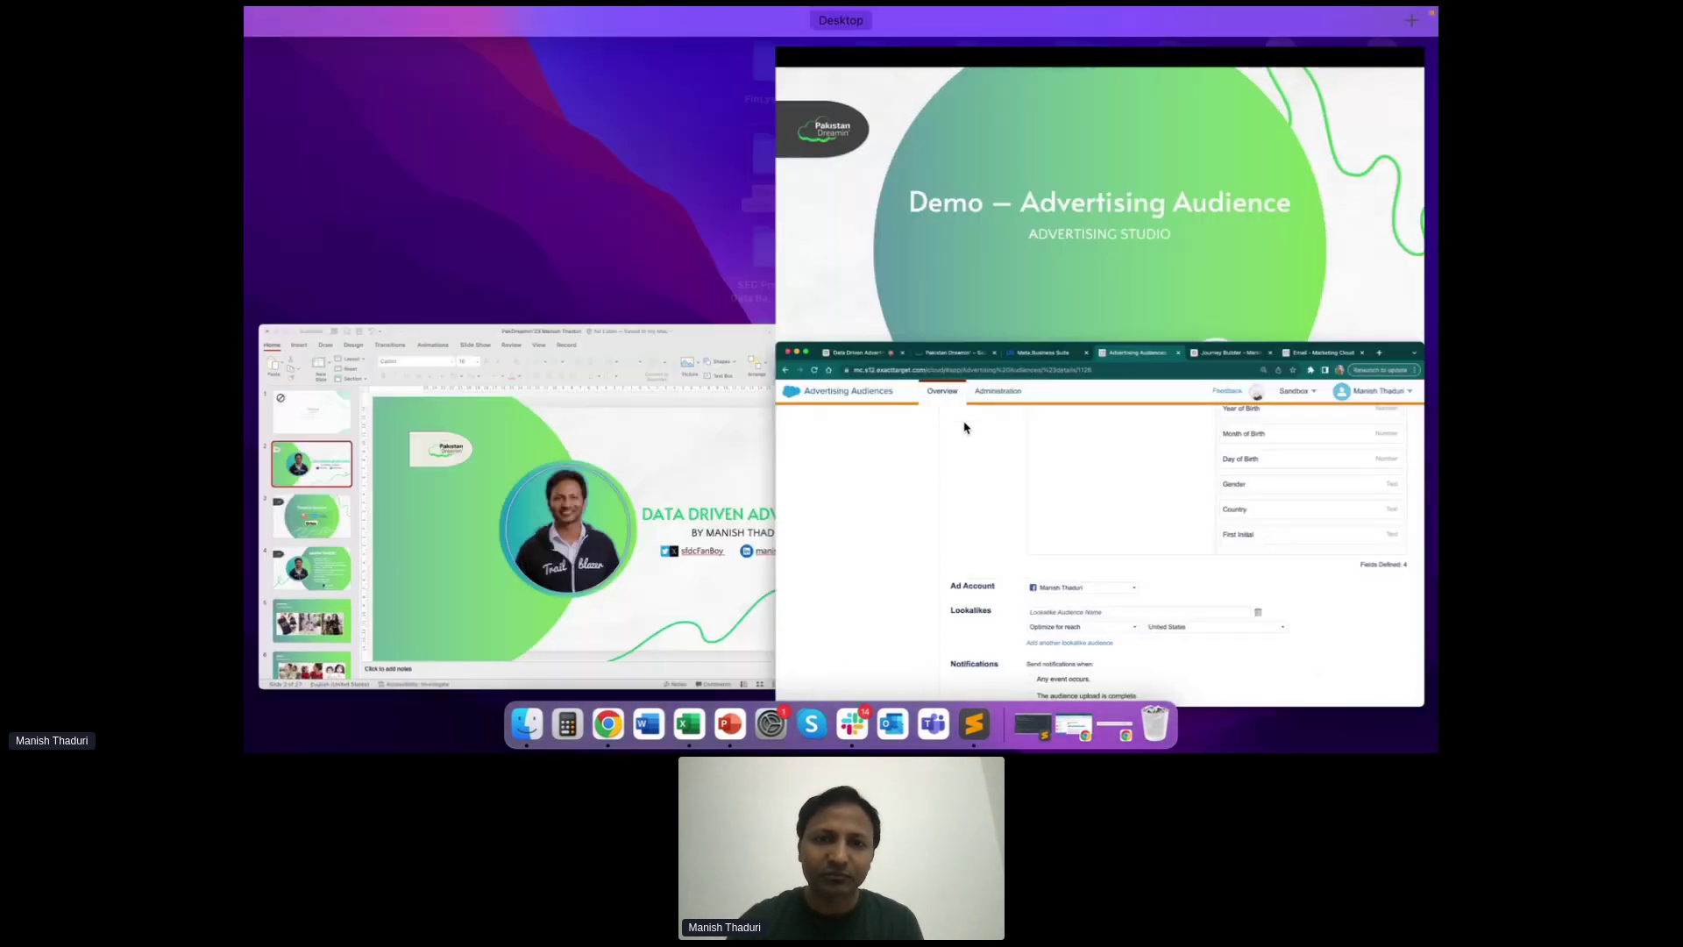
pyautogui.click(1093, 233)
pyautogui.press('Right')
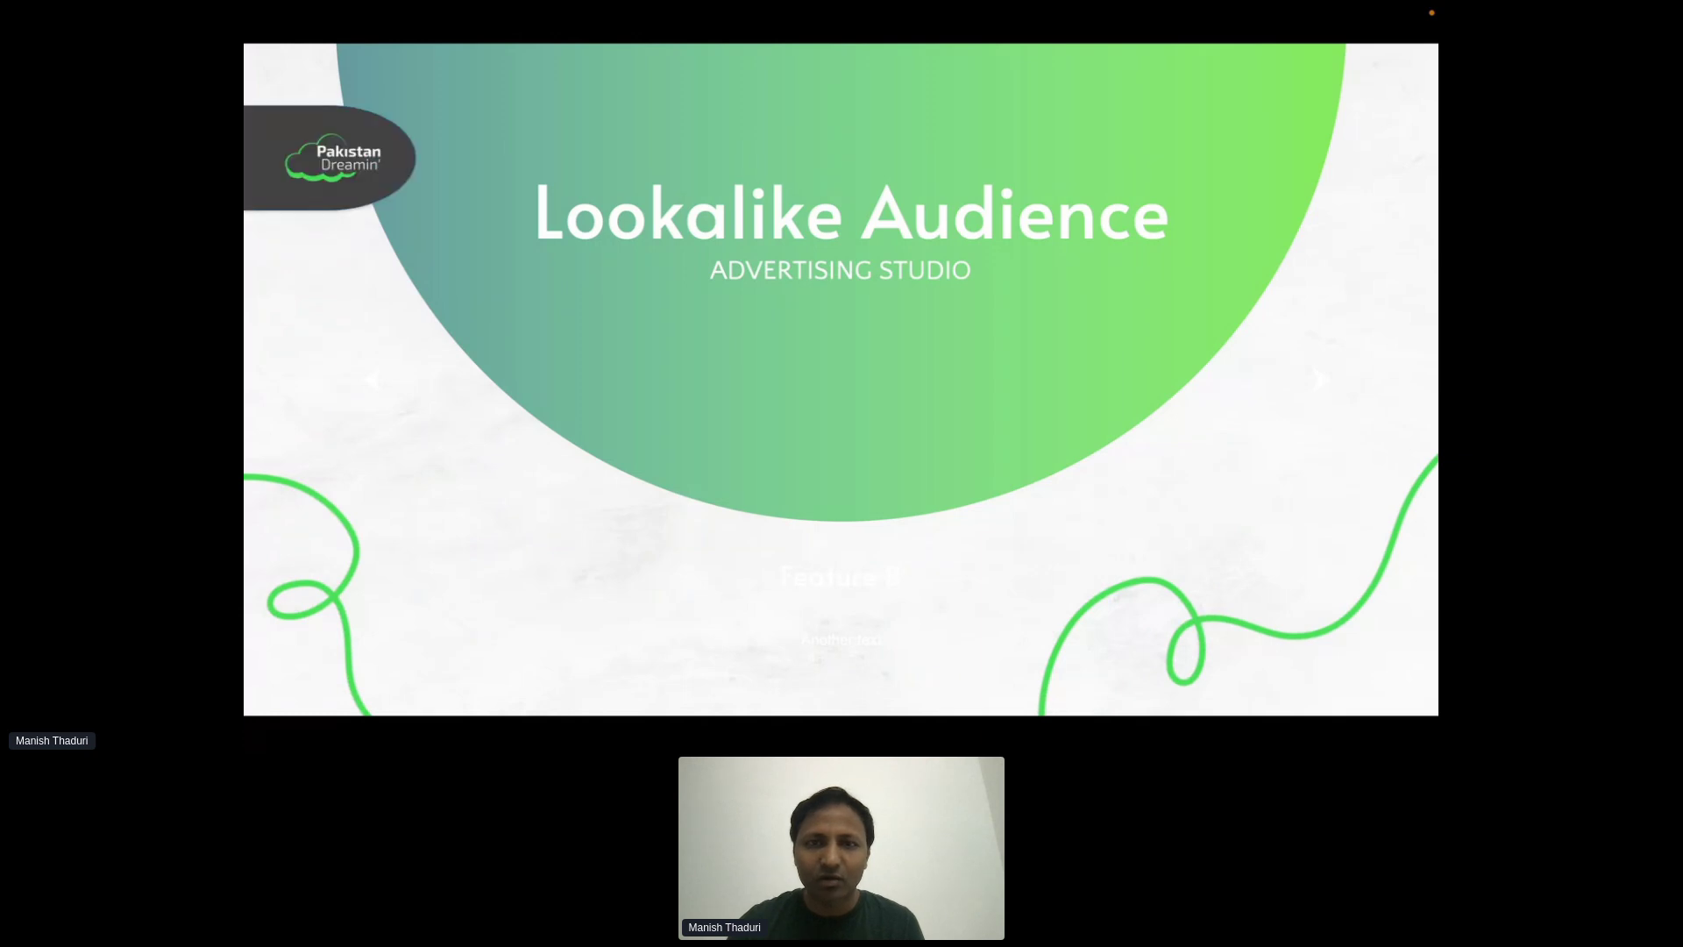
pyautogui.press('Right')
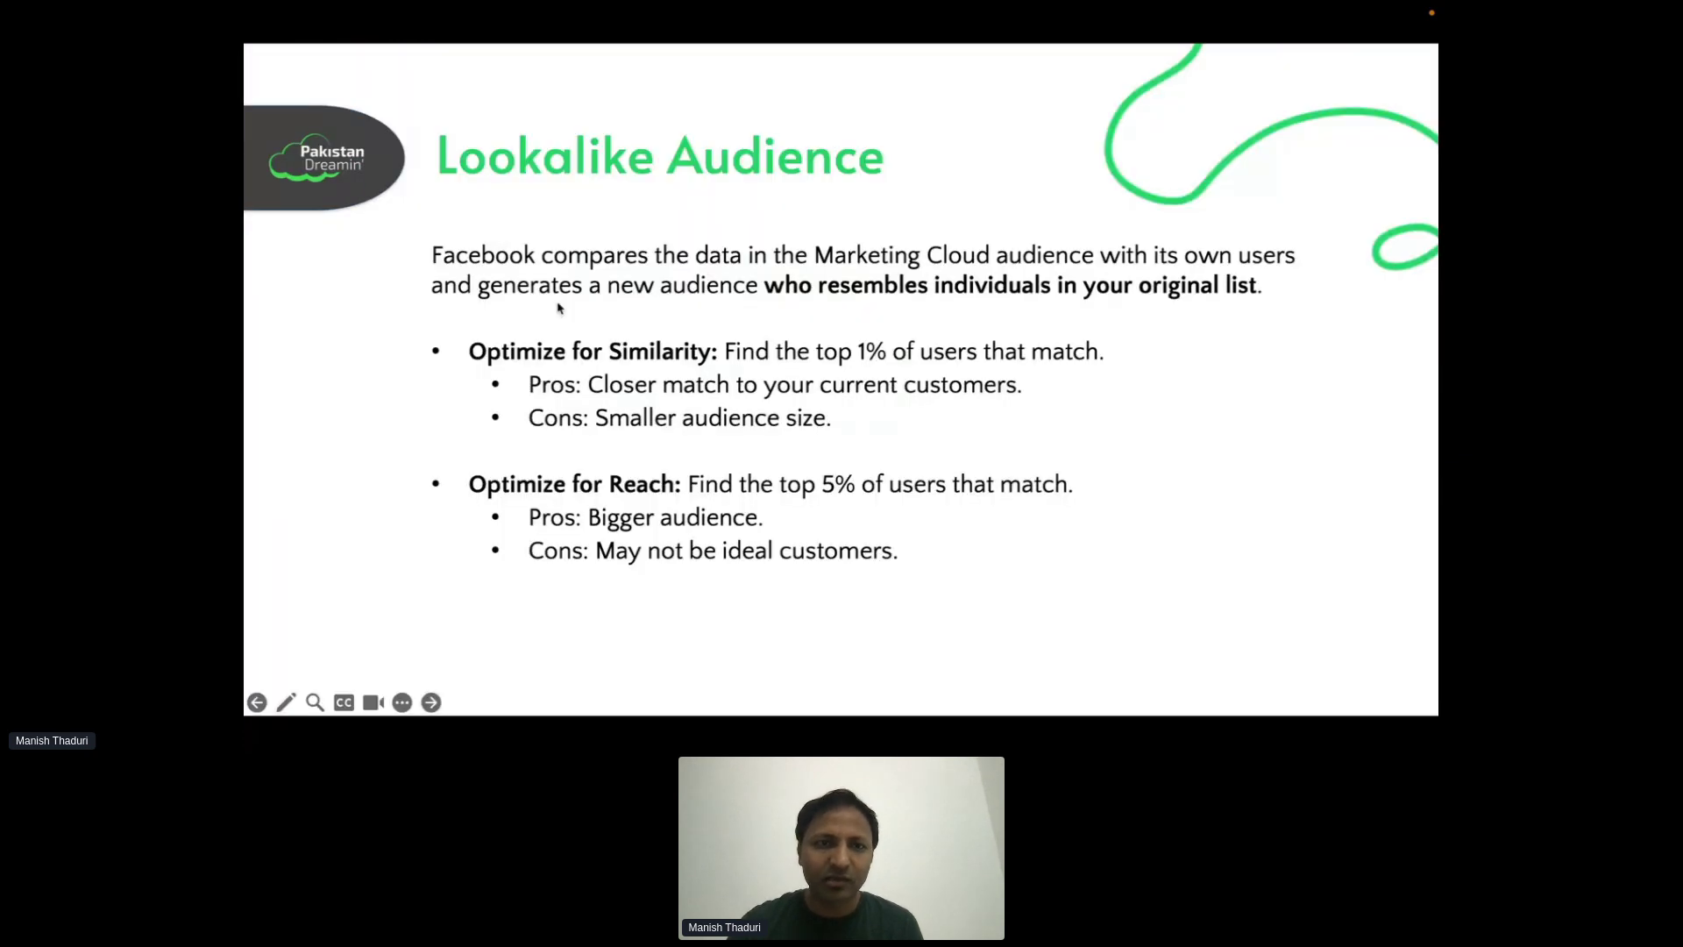
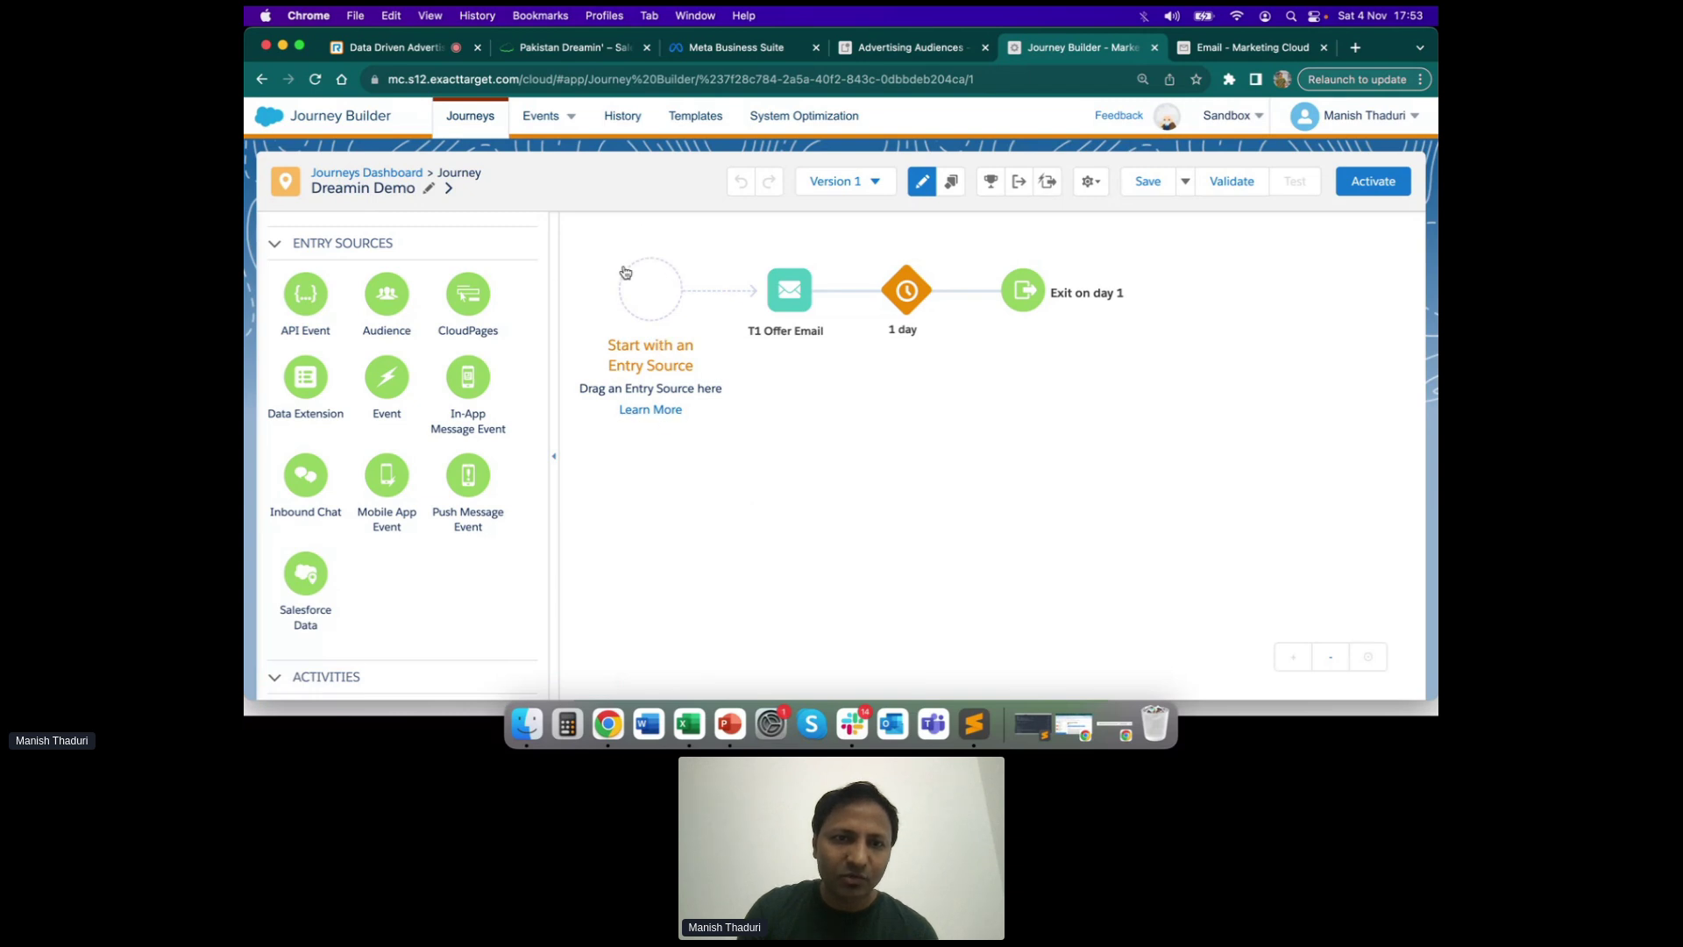
# Add an email activity named Reminder Email after the Dreamin Demo journey's 1-day wait and use Data Extension as its entry source
pyautogui.moveTo(792, 283)
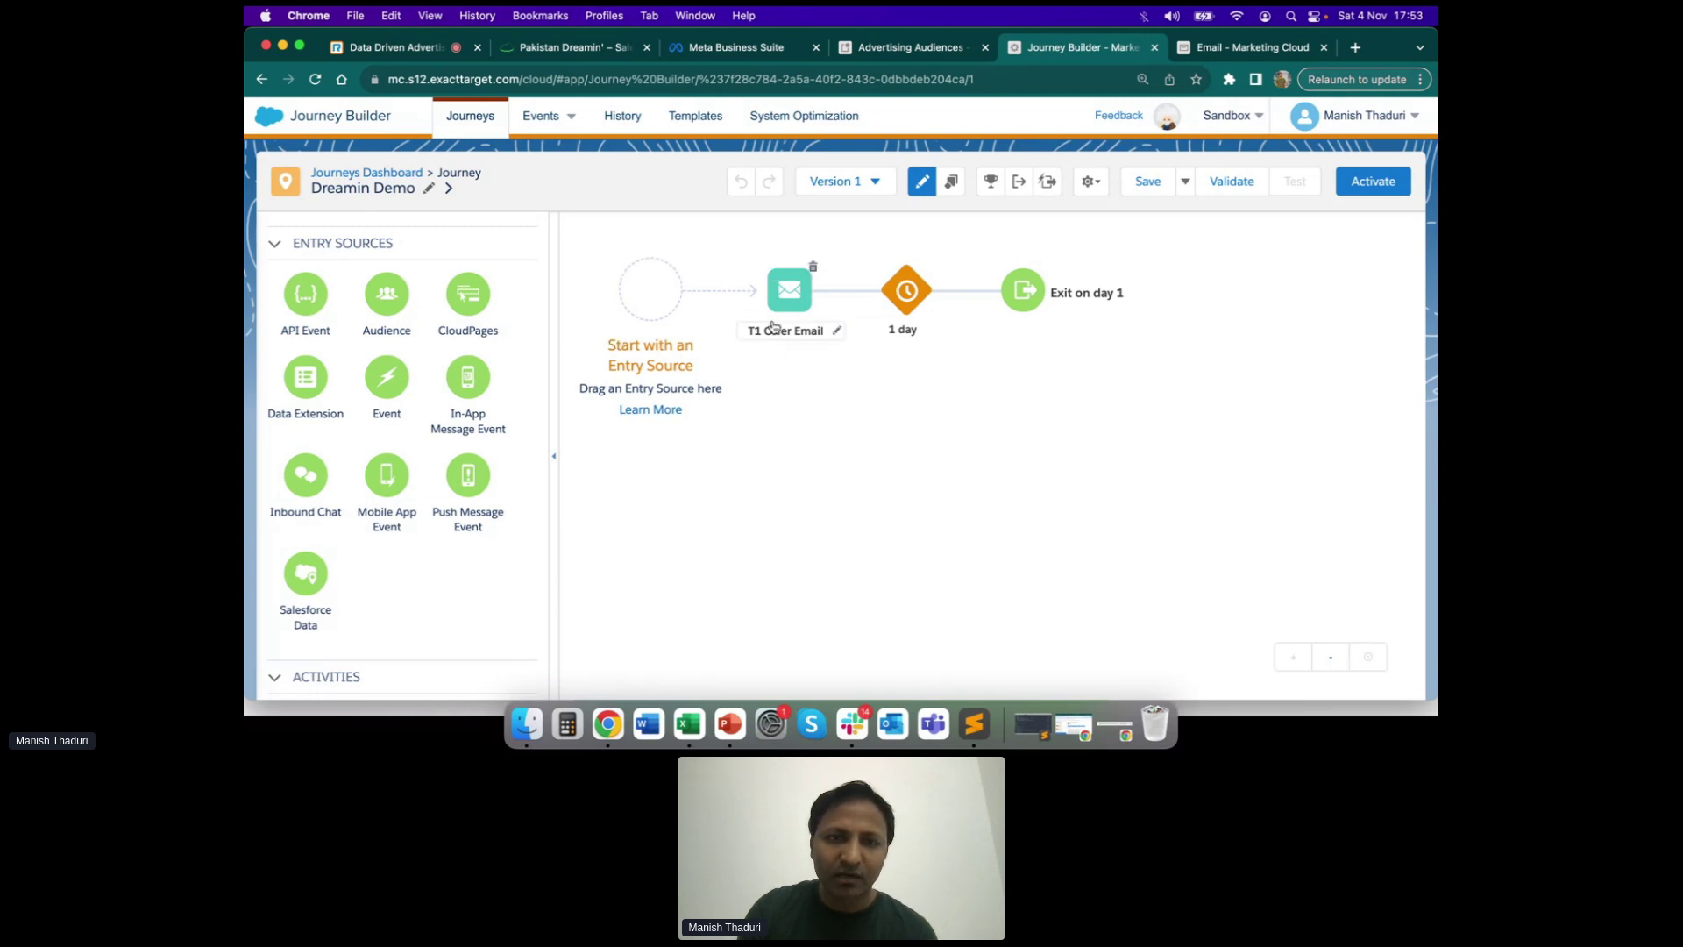
pyautogui.scroll(-3, 398, 568)
pyautogui.scroll(-3, 403, 561)
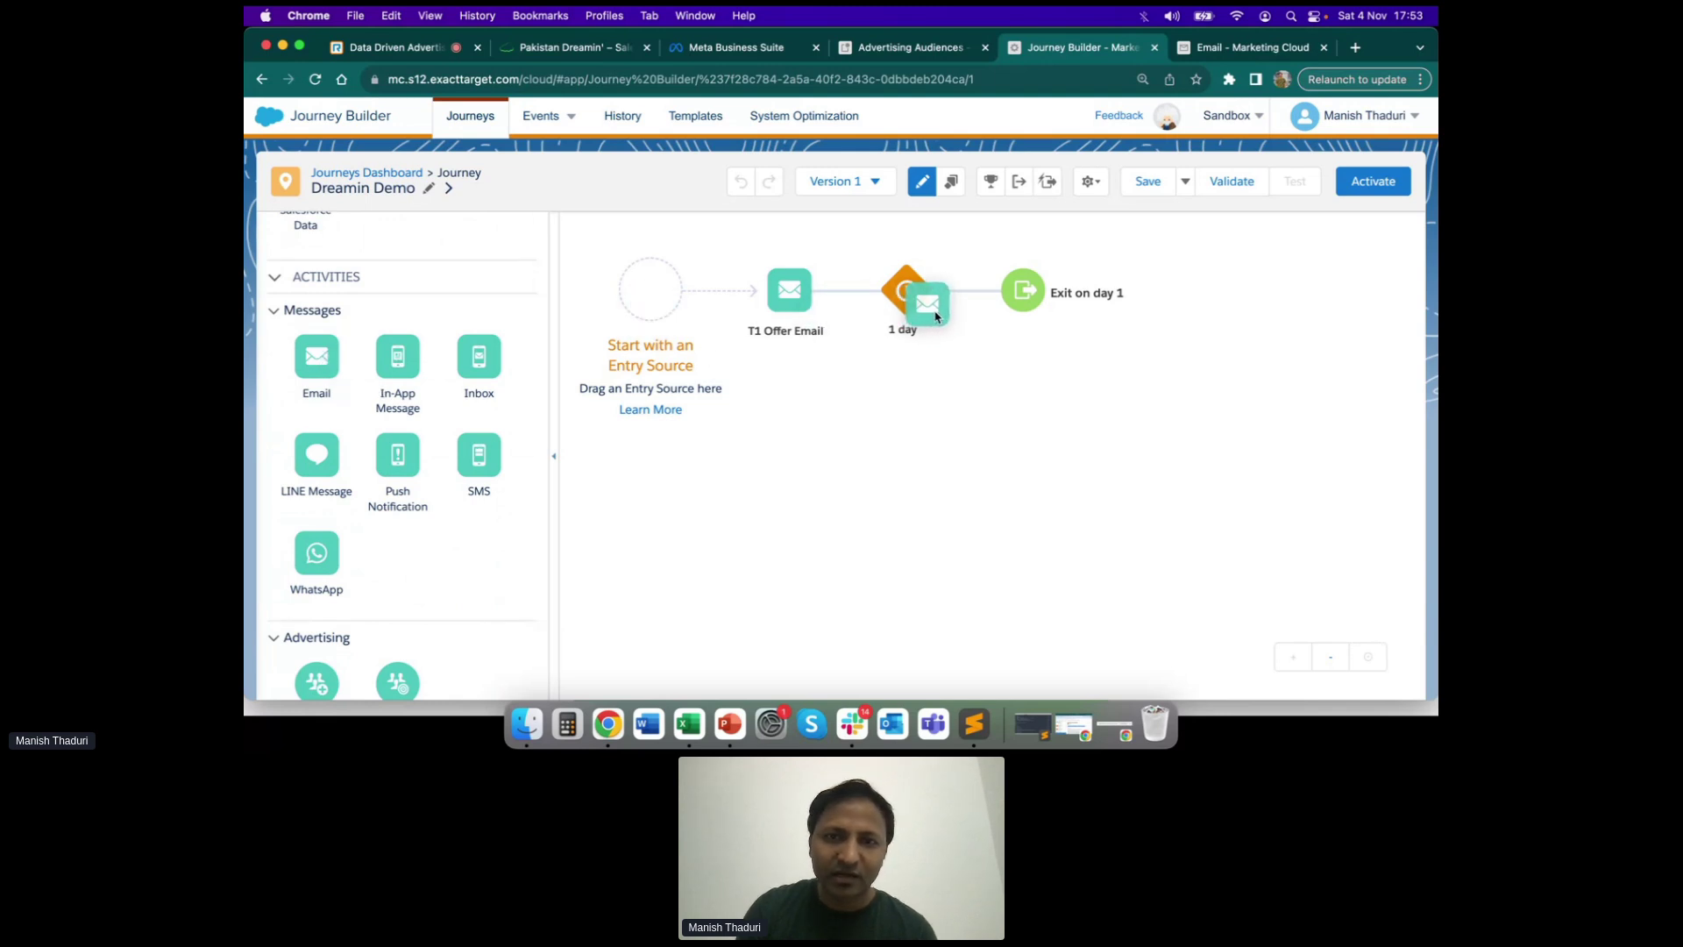
pyautogui.moveTo(955, 302); pyautogui.dragTo(956, 303)
pyautogui.click(1050, 337)
pyautogui.write('Reminder Email')
pyautogui.press('Return')
pyautogui.scroll(5, 430, 465)
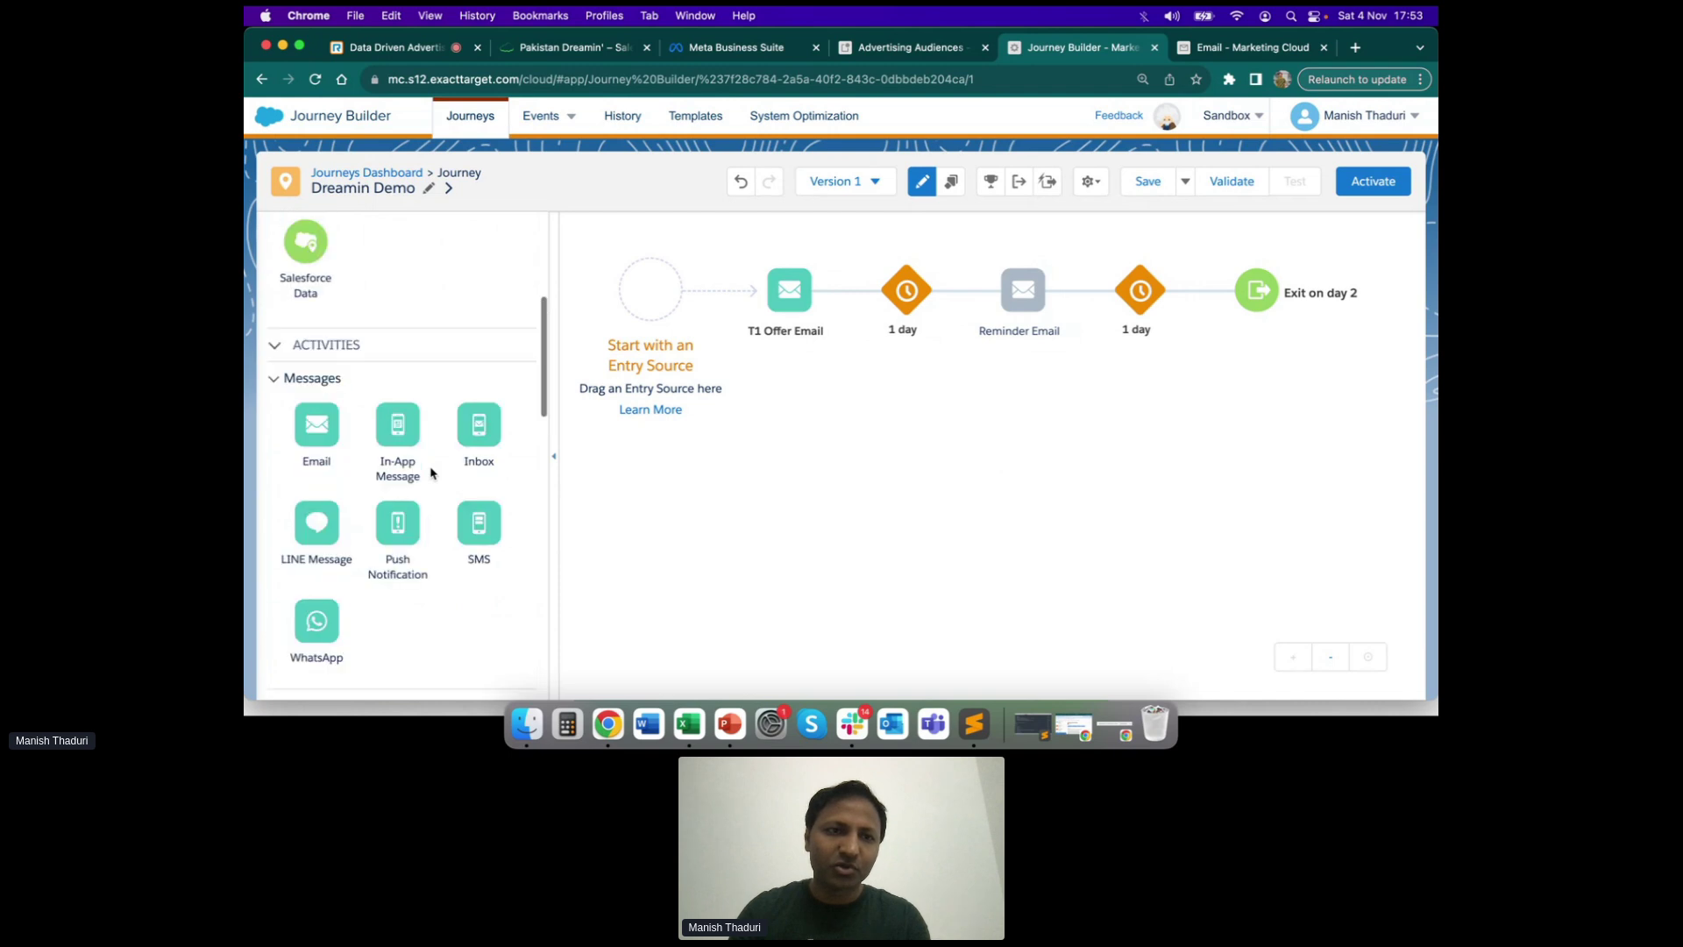
pyautogui.moveTo(307, 376); pyautogui.dragTo(653, 292)
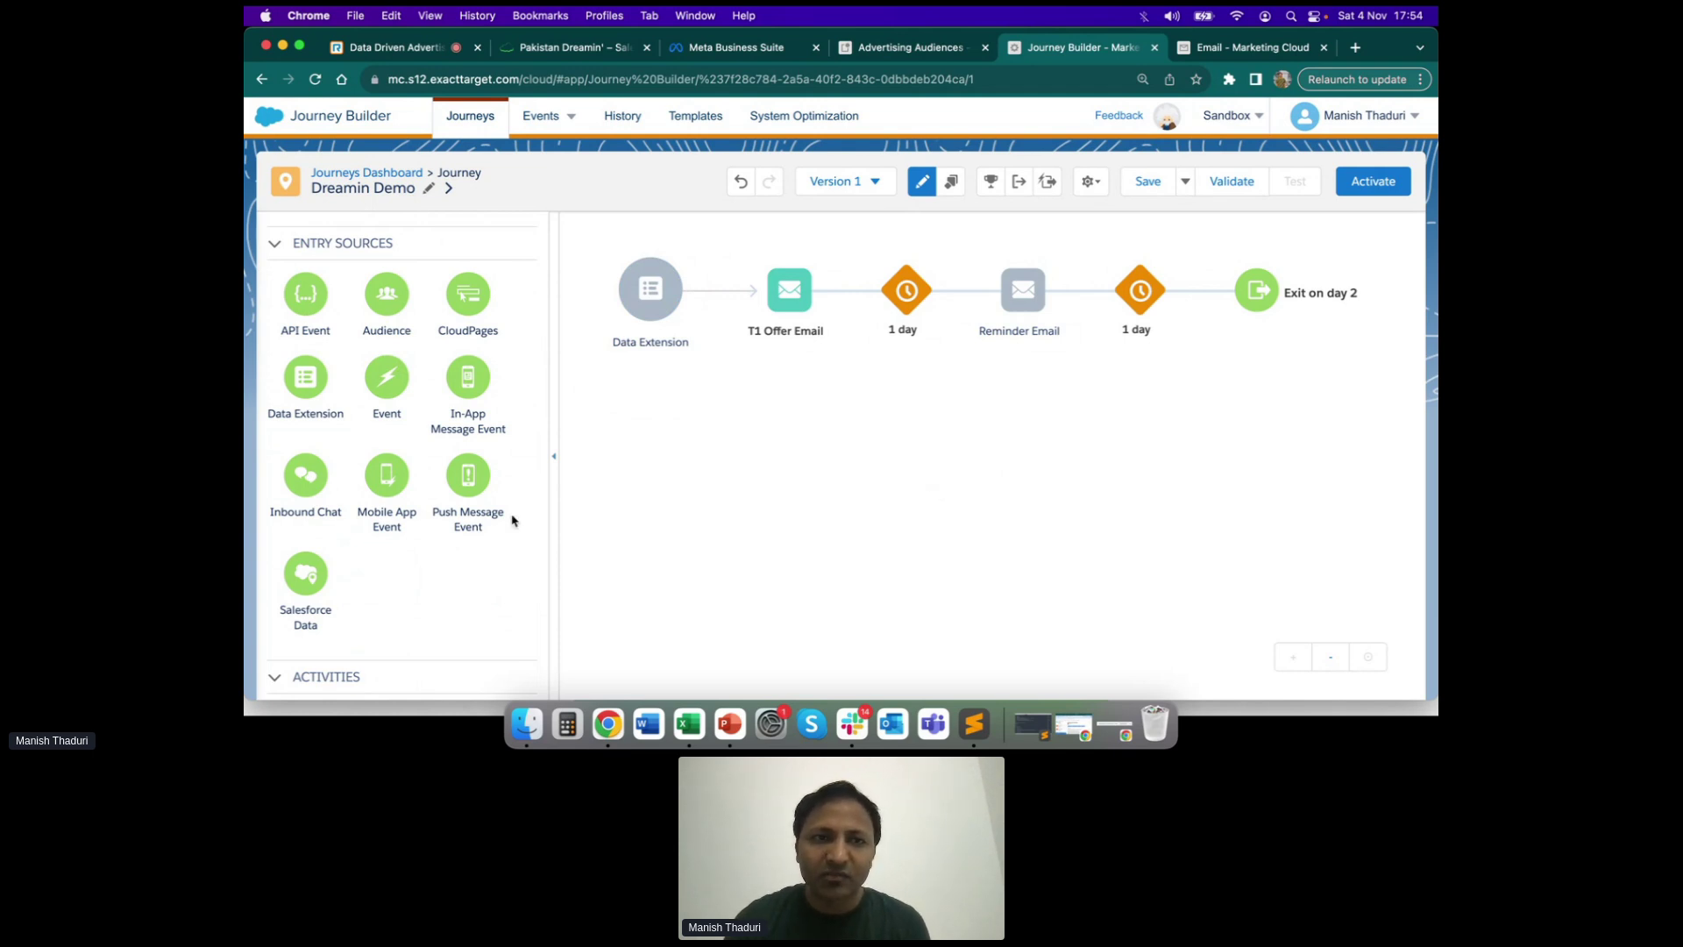
# Insert an Engagement Split between the first 1-day wait and the Reminder Email
pyautogui.scroll(-7, 513, 521)
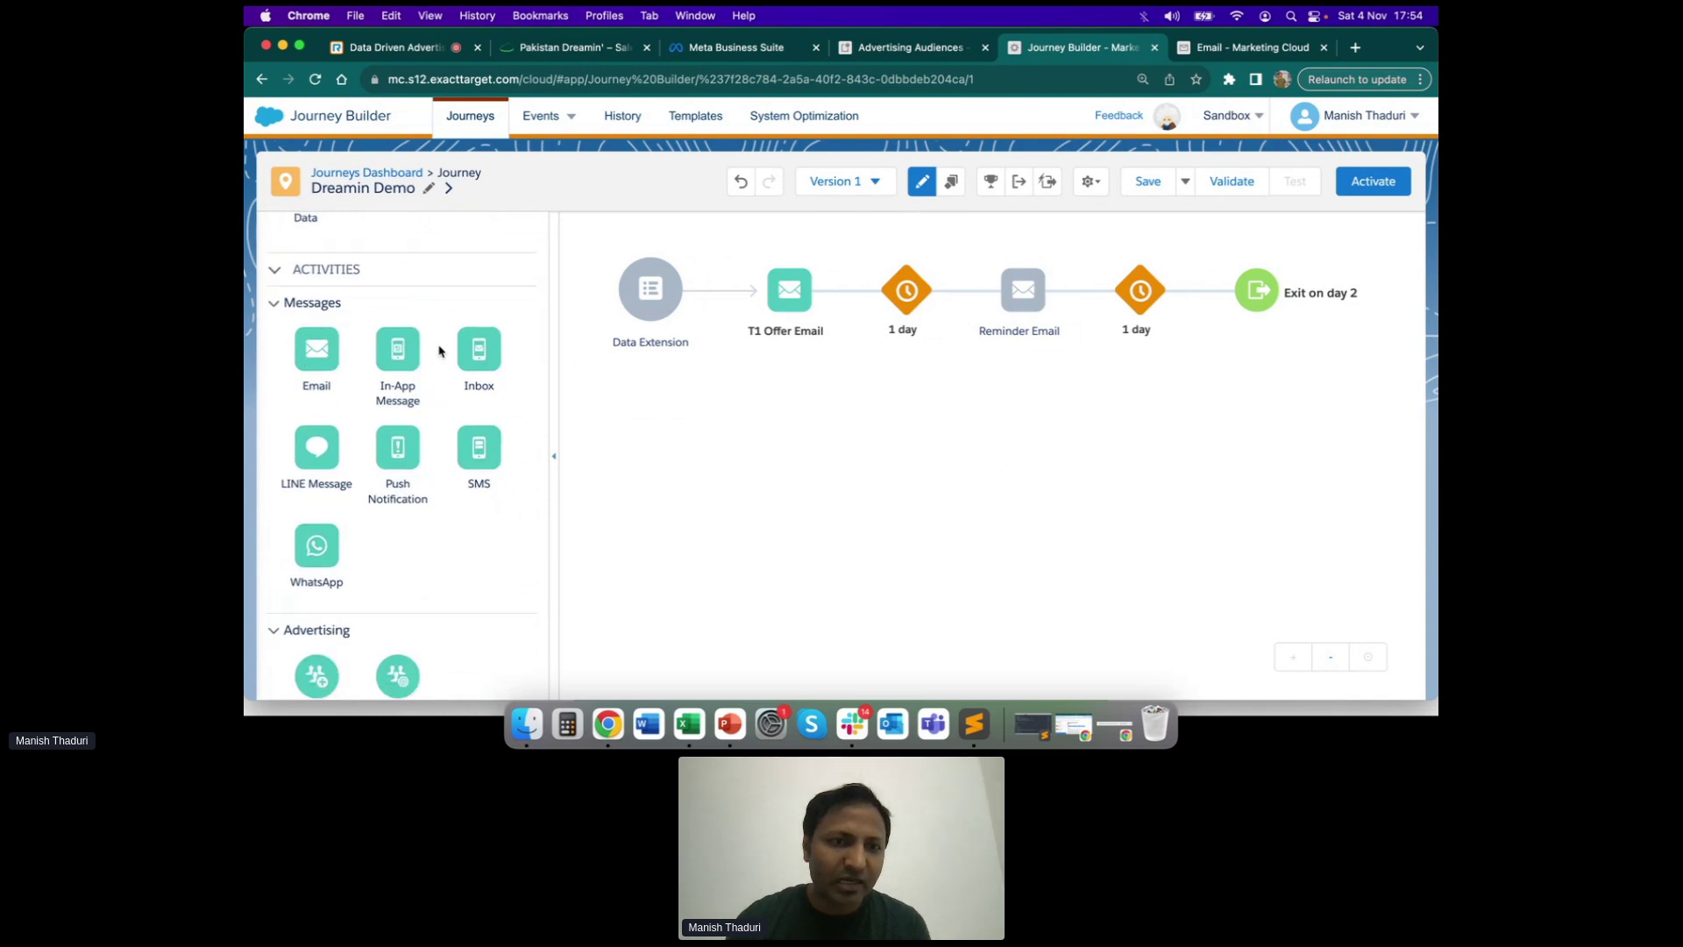
pyautogui.scroll(-2, 437, 502)
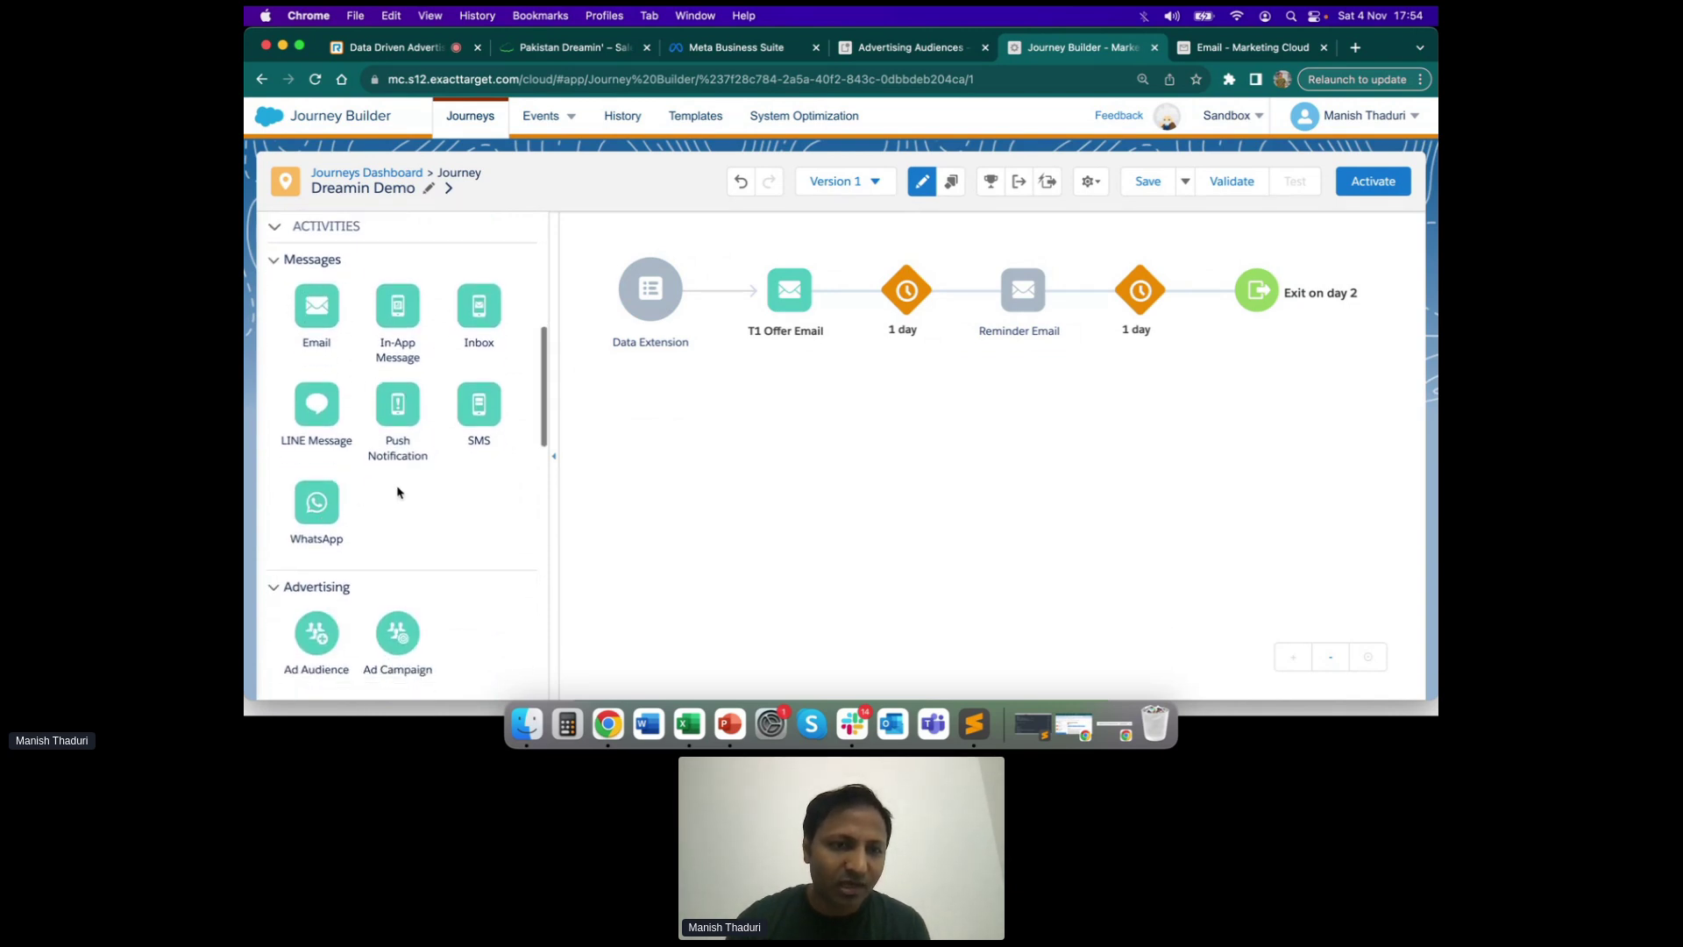
pyautogui.scroll(-3, 454, 549)
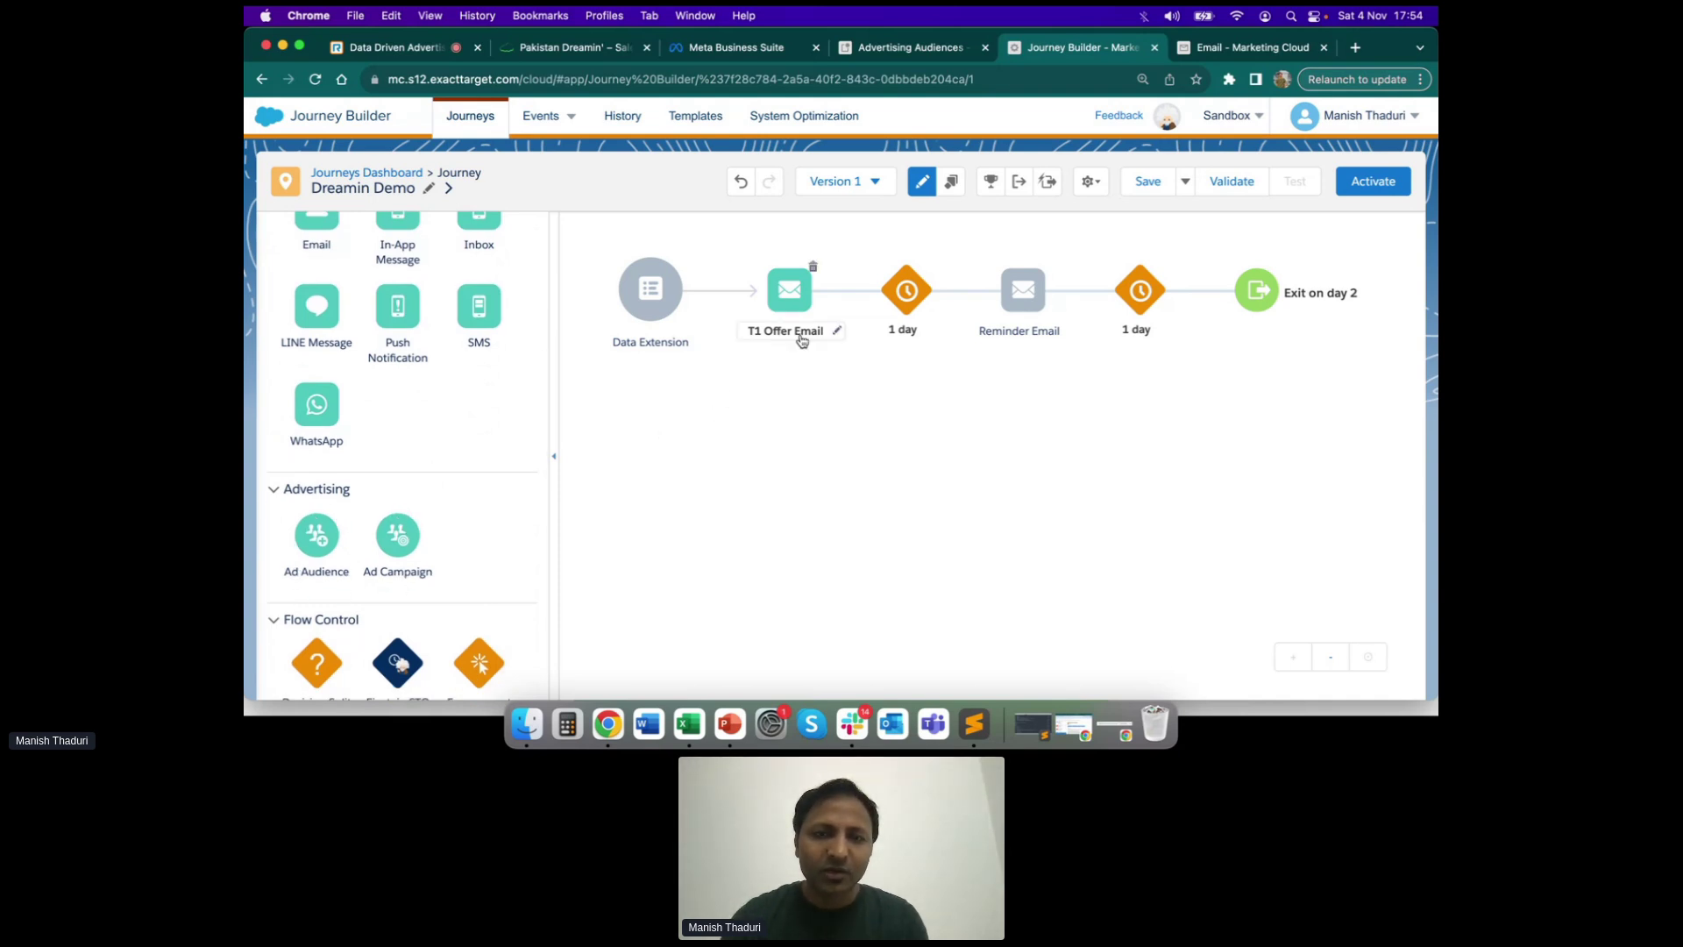
pyautogui.scroll(-3, 447, 571)
pyautogui.scroll(-2, 447, 571)
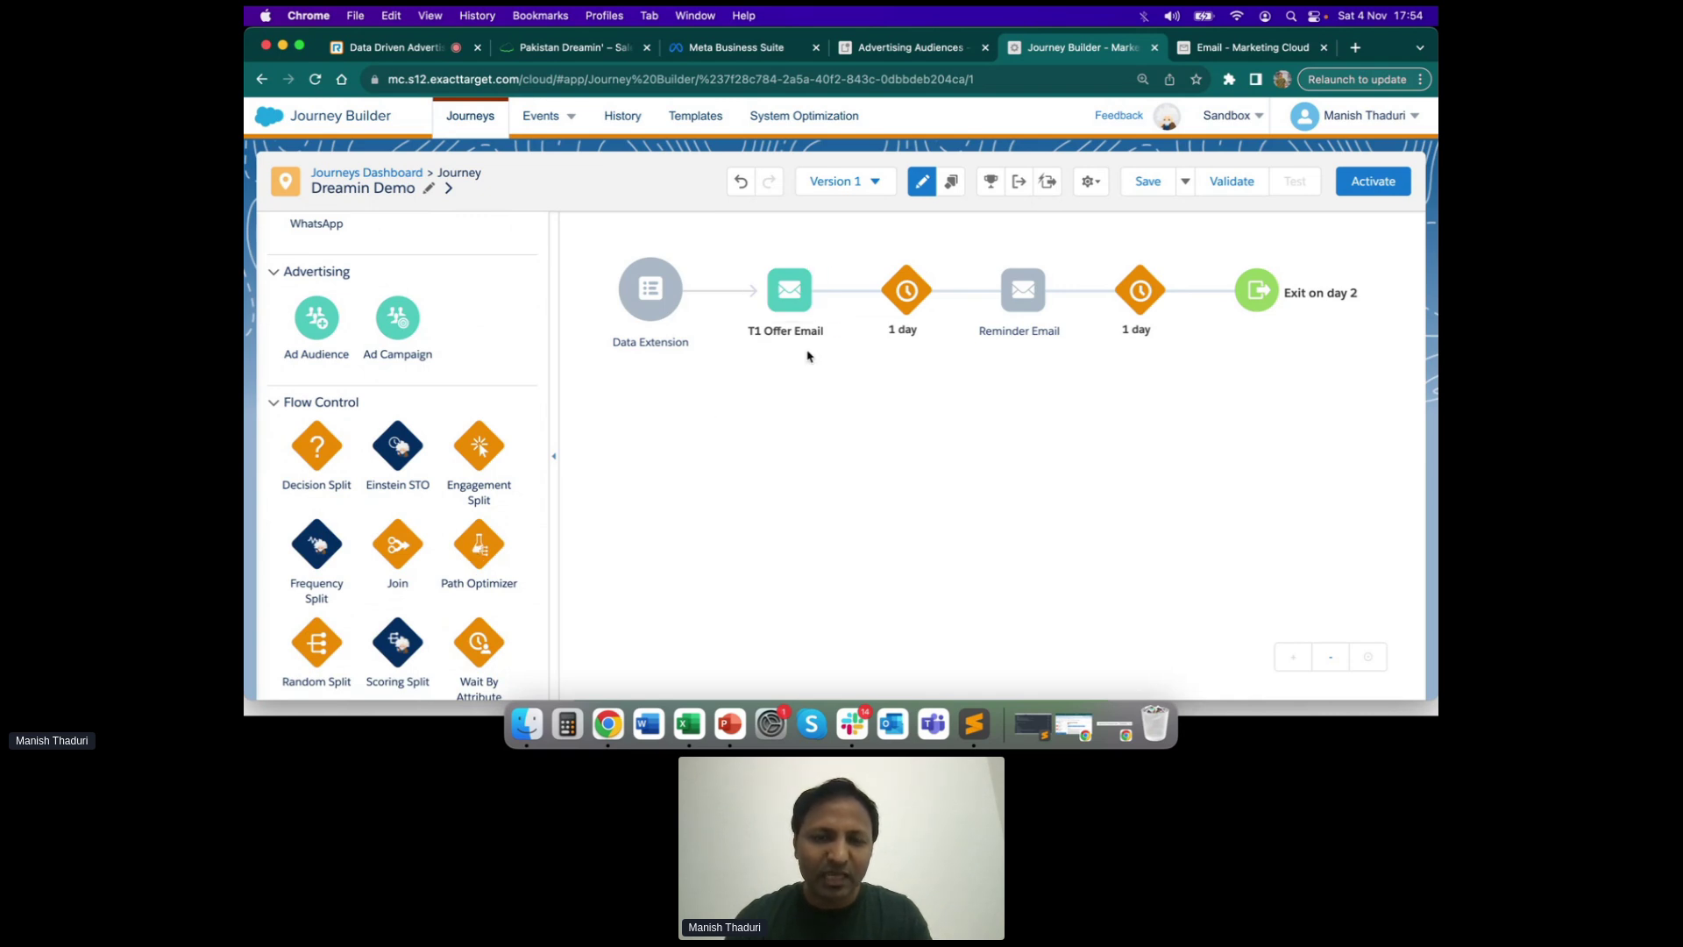
pyautogui.moveTo(486, 451); pyautogui.dragTo(968, 304)
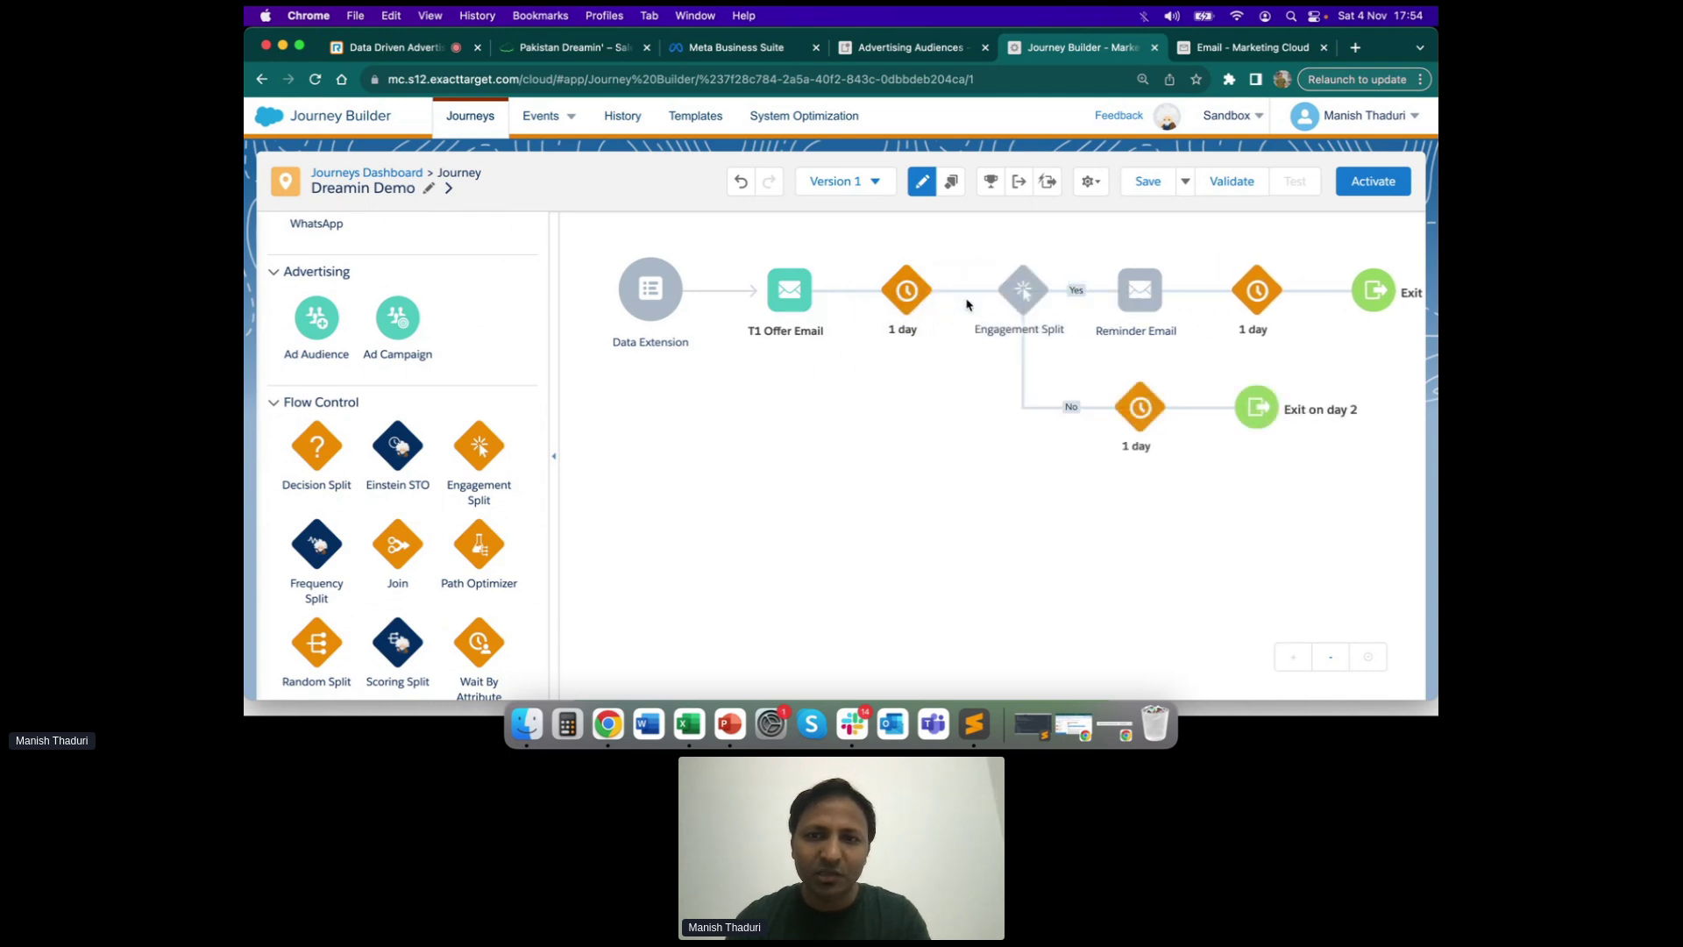
# Configure the Engagement Split to monitor T1 Offer Email and send contacts down the Yes path on Opens
pyautogui.click(1021, 296)
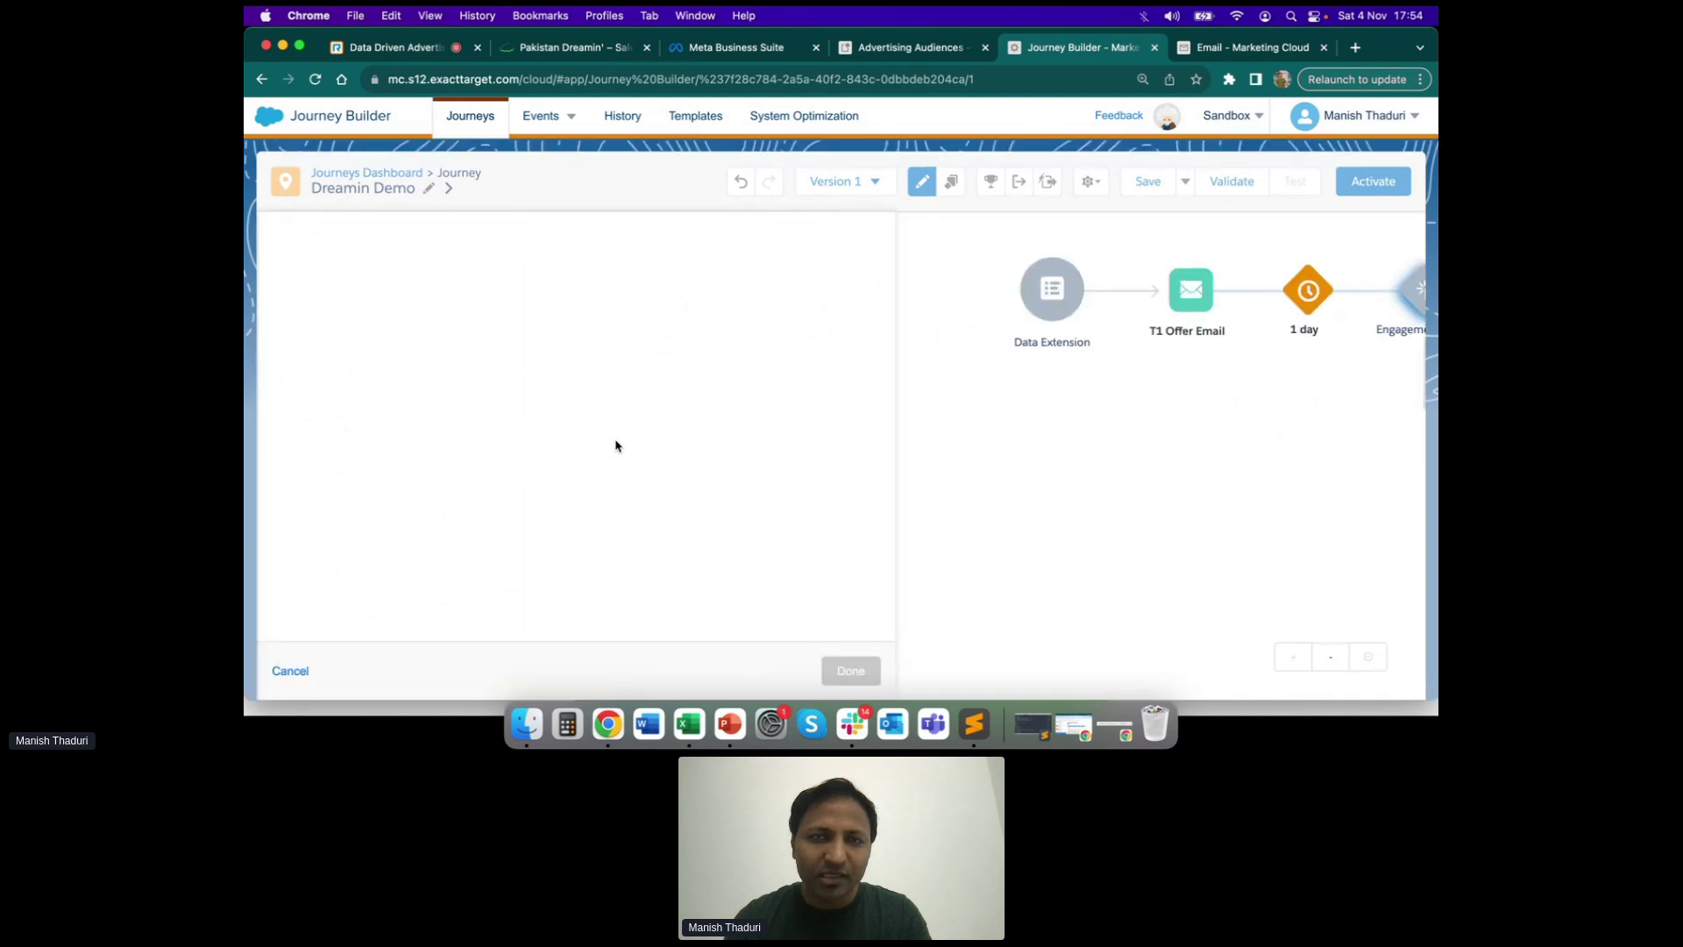
pyautogui.click(598, 545)
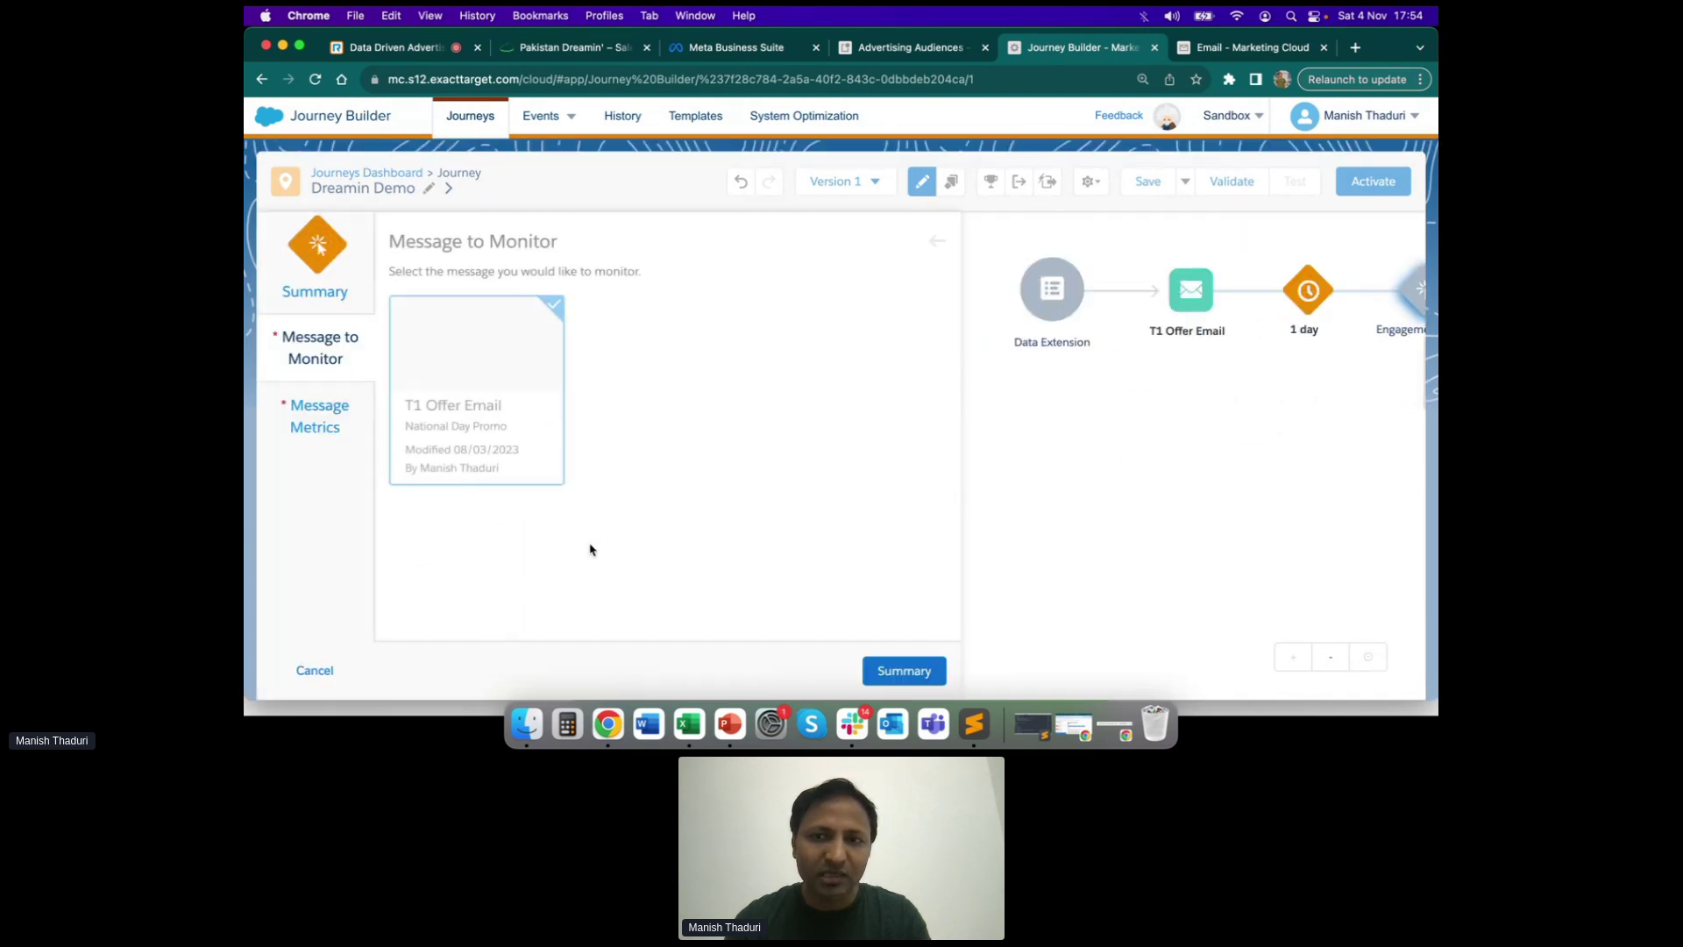
pyautogui.click(320, 417)
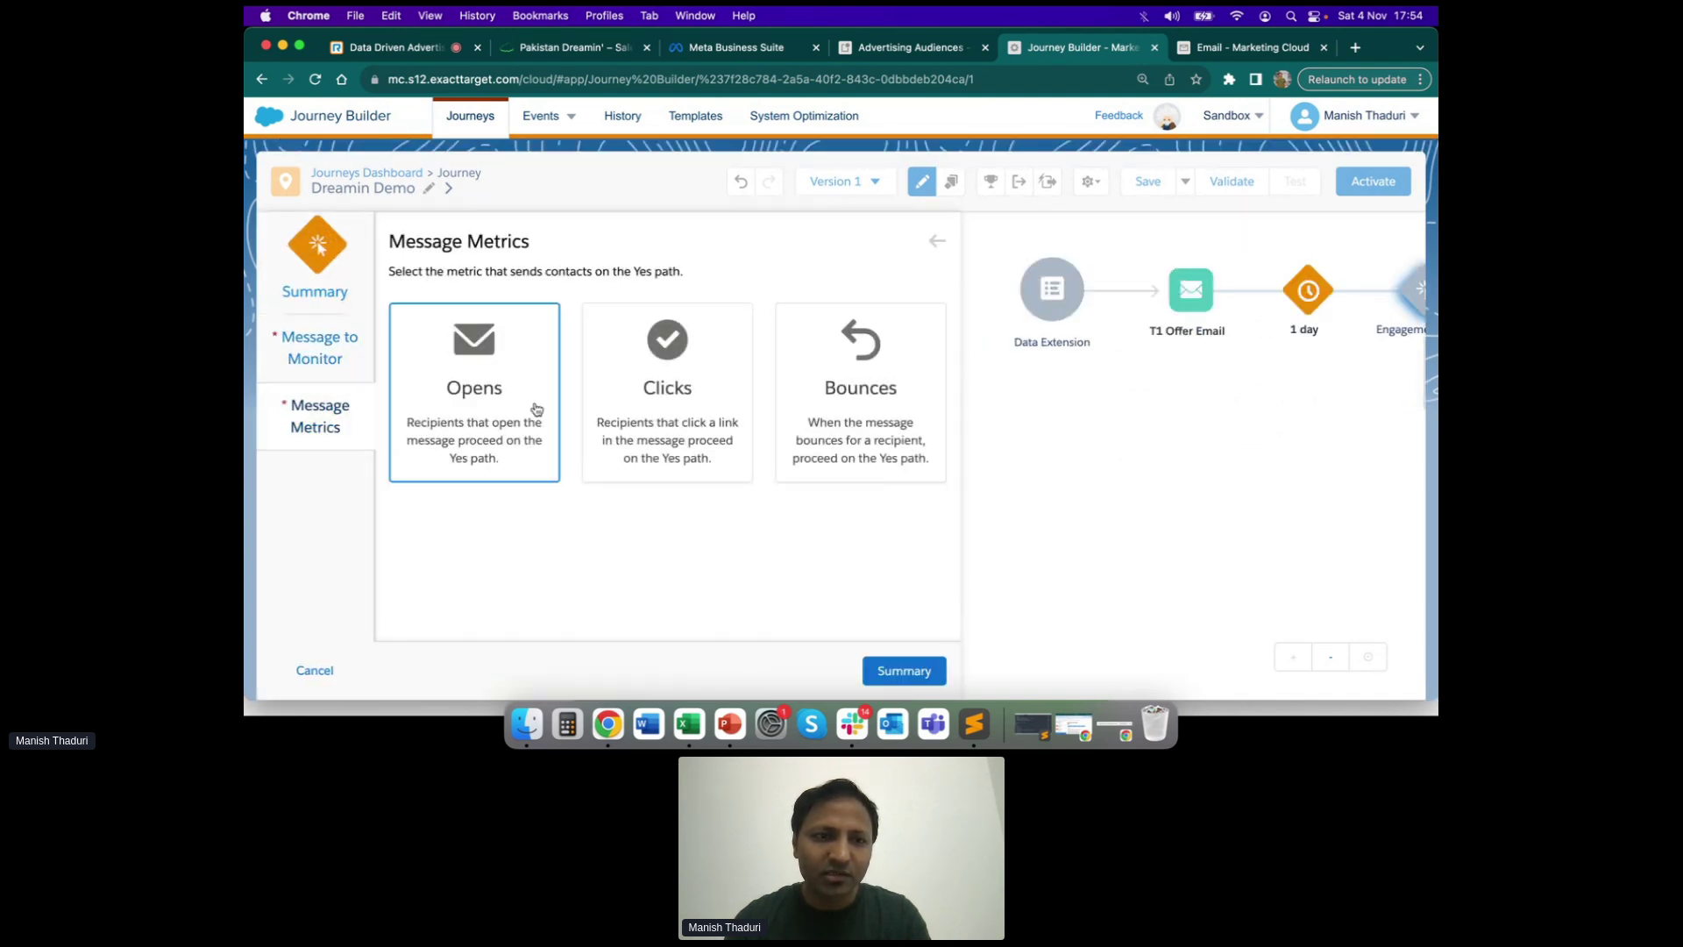
pyautogui.click(493, 394)
pyautogui.click(912, 671)
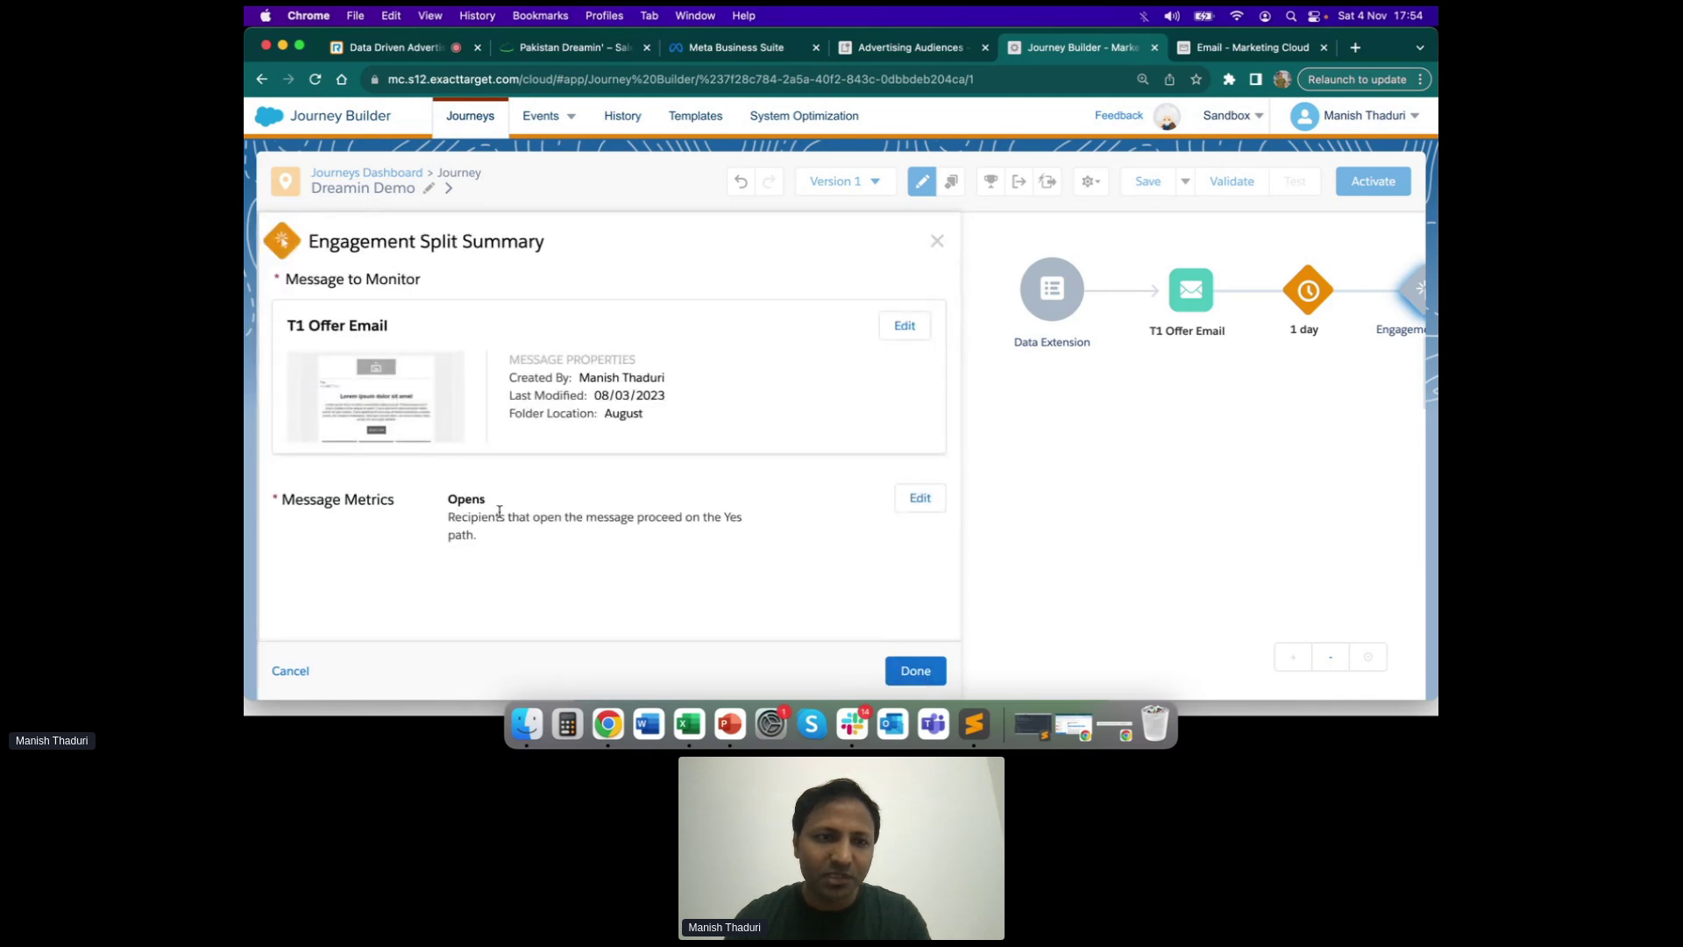
pyautogui.click(917, 671)
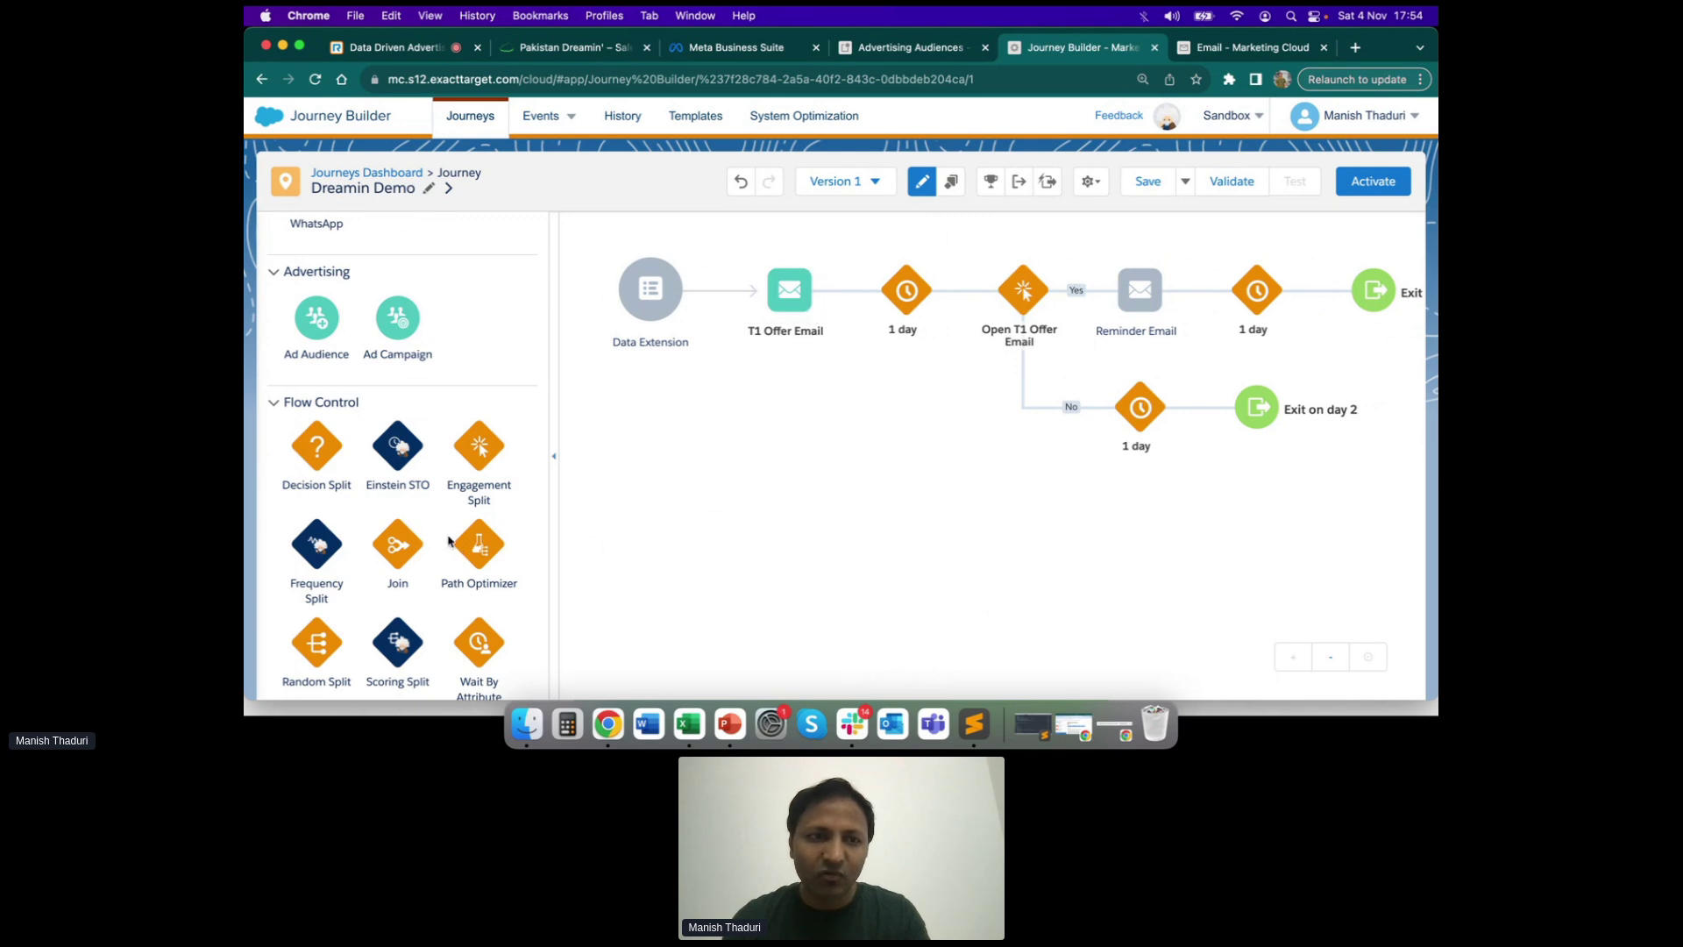
# Try an Ad Audience activity on the split's No path, with Facebook as destination and the first listed ad account
pyautogui.moveTo(322, 321); pyautogui.dragTo(1092, 419)
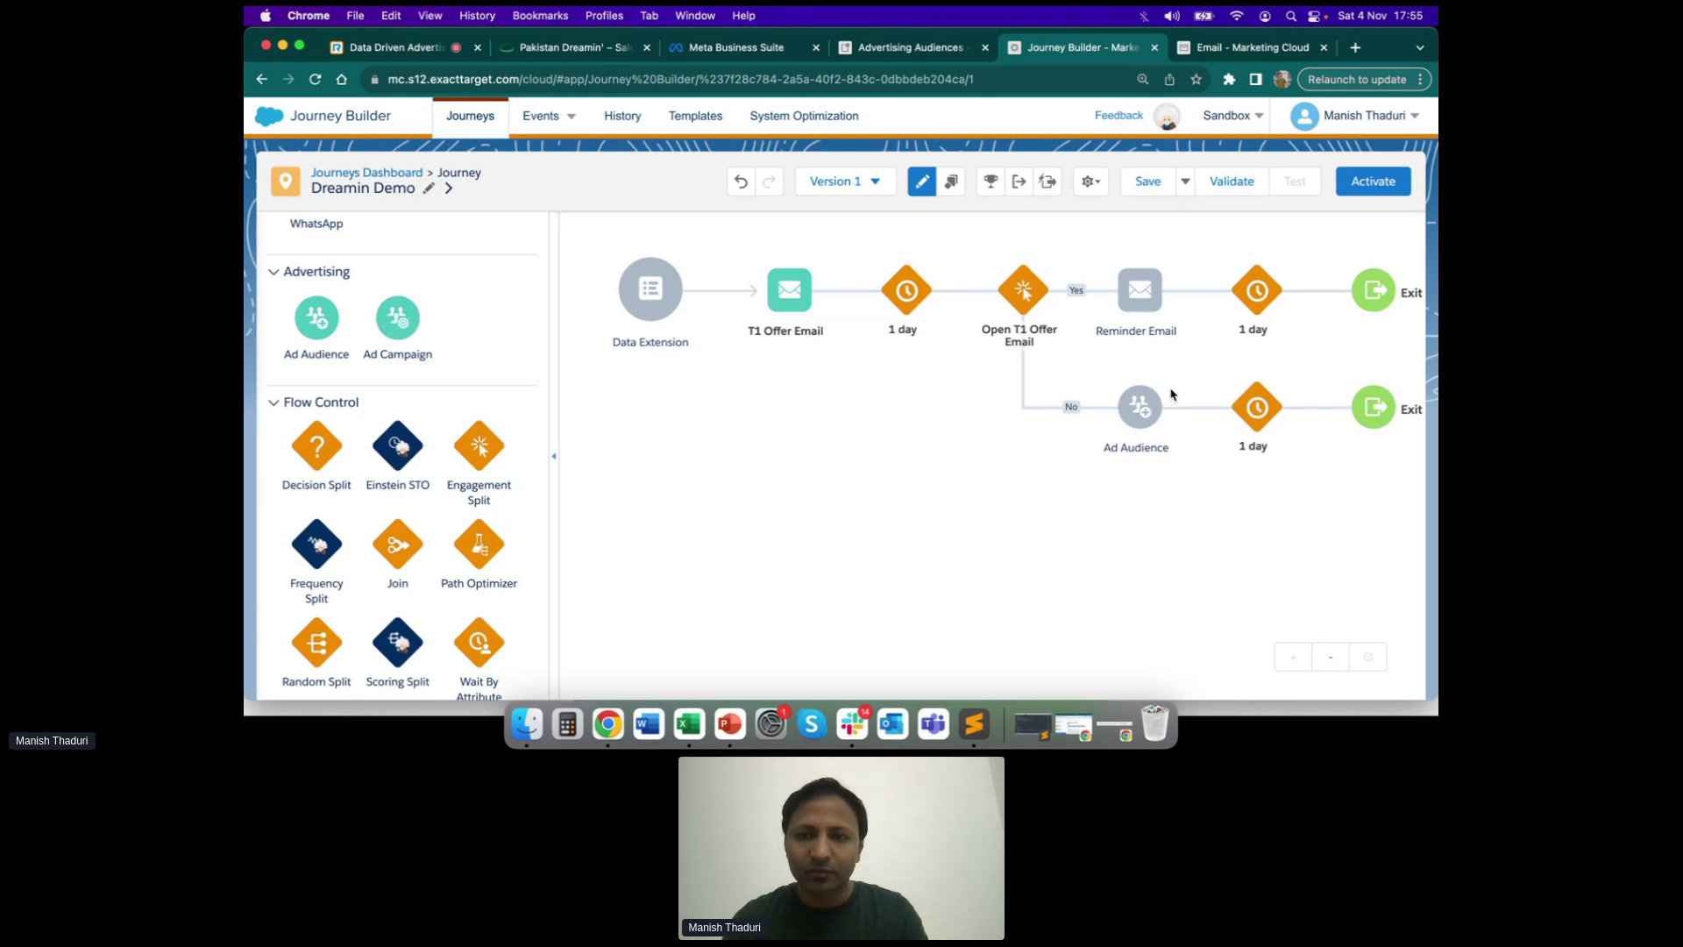
pyautogui.click(1142, 412)
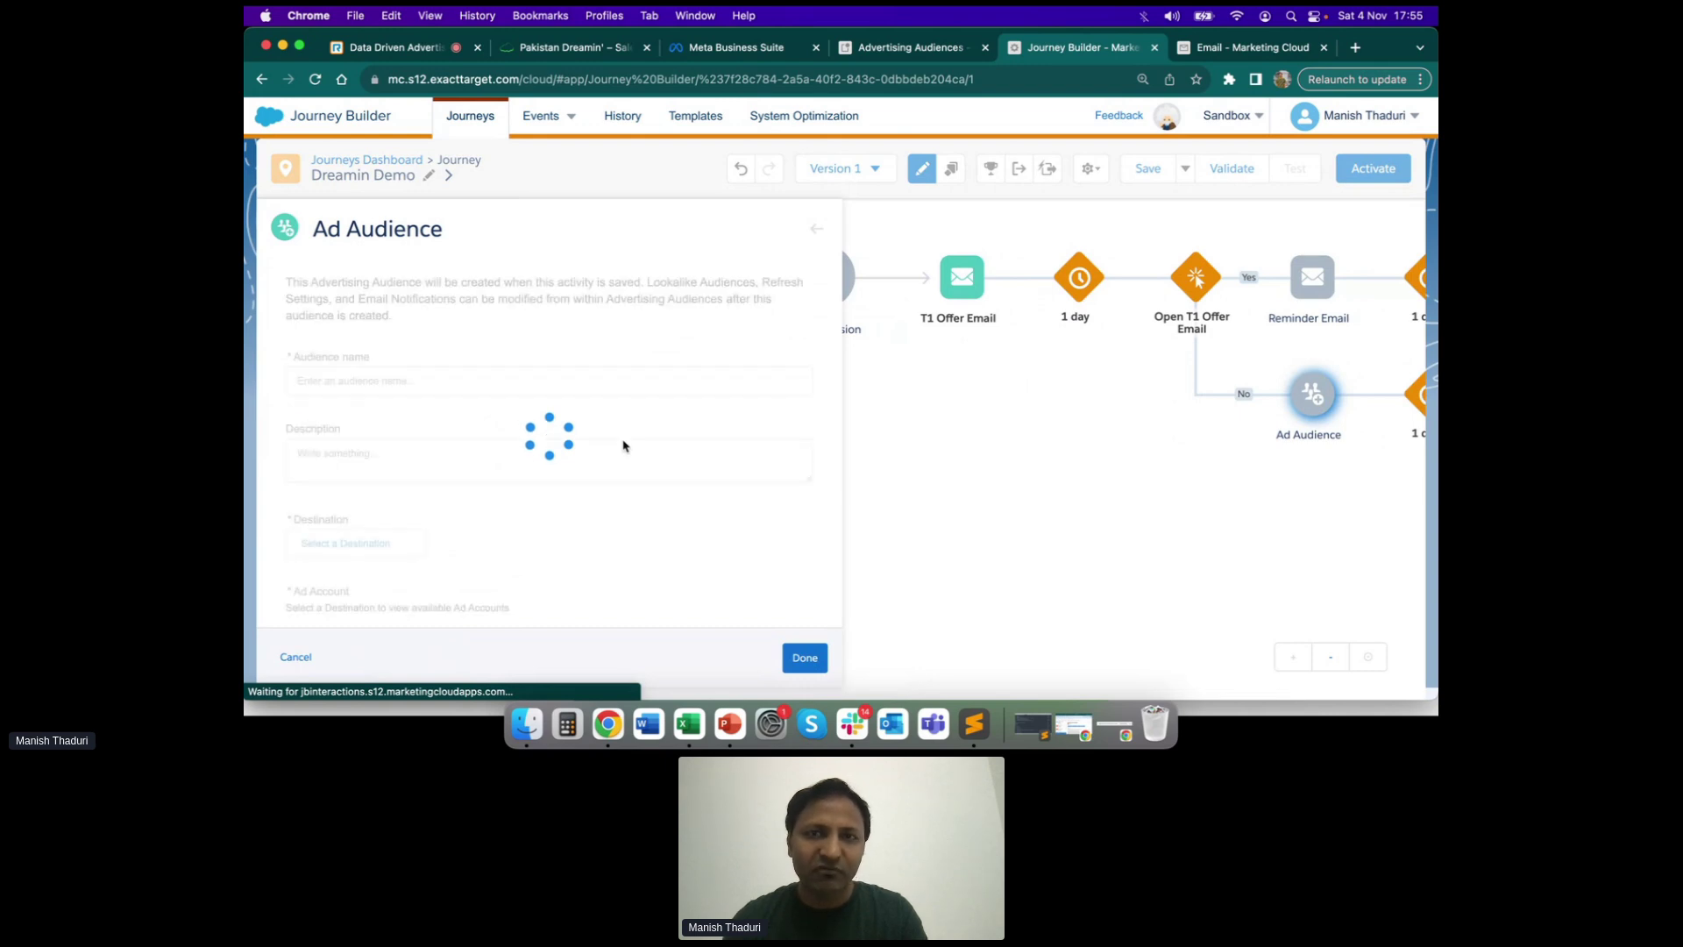
pyautogui.scroll(-2, 432, 456)
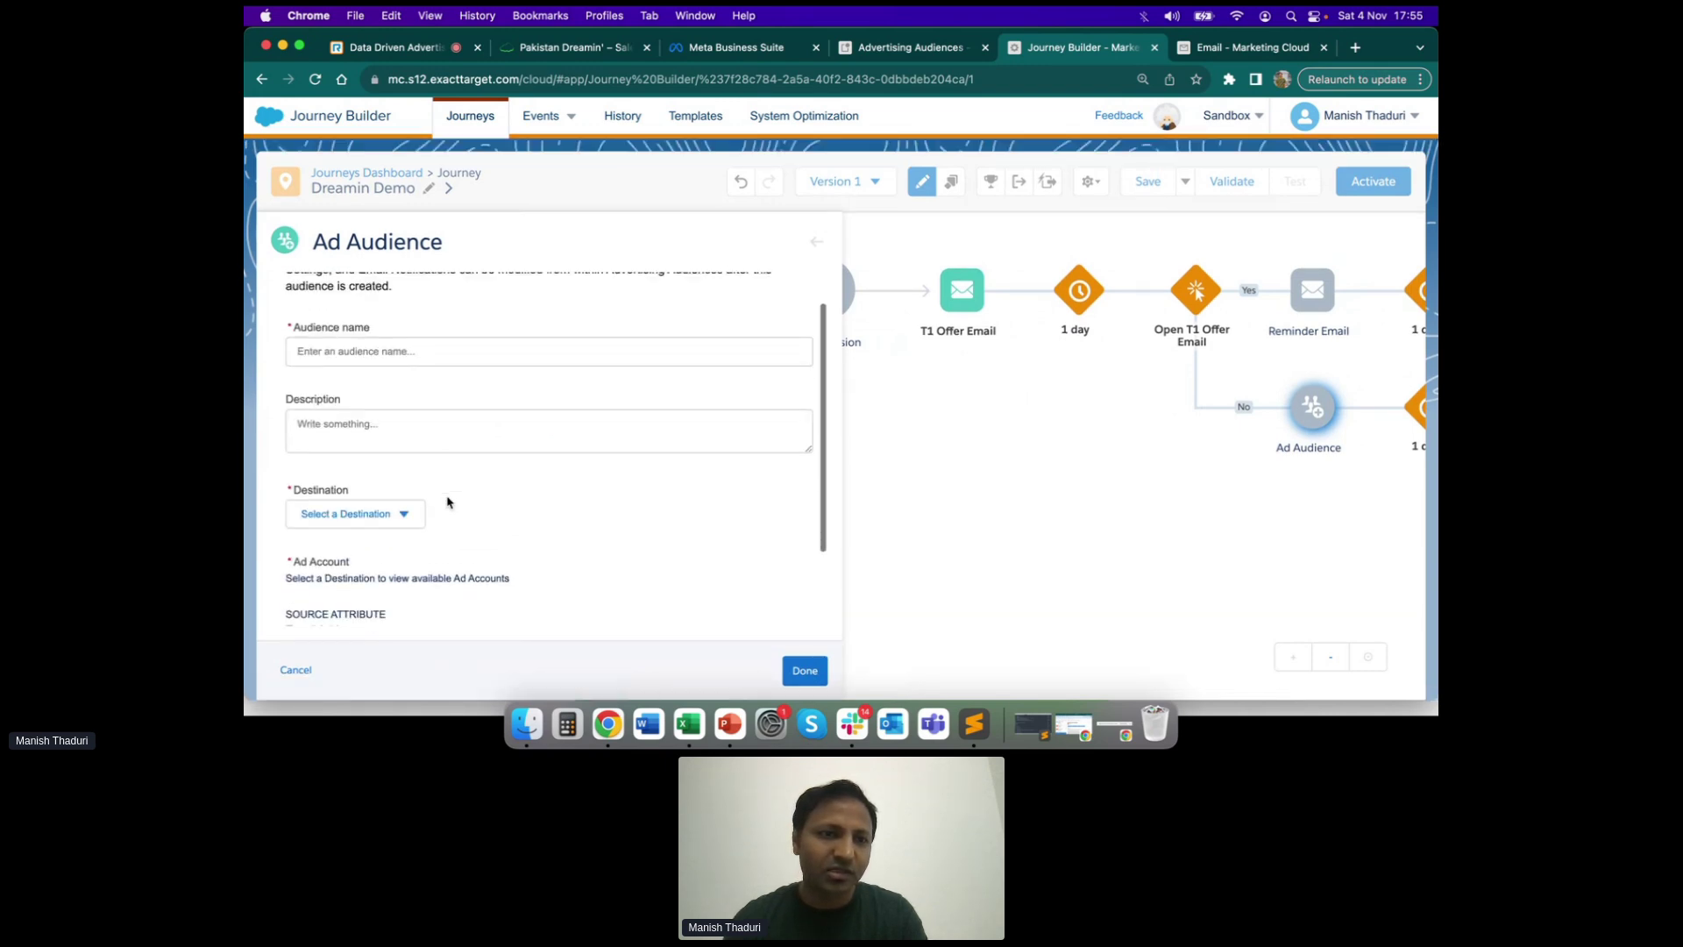
pyautogui.scroll(-3, 529, 523)
pyautogui.click(351, 412)
pyautogui.click(323, 448)
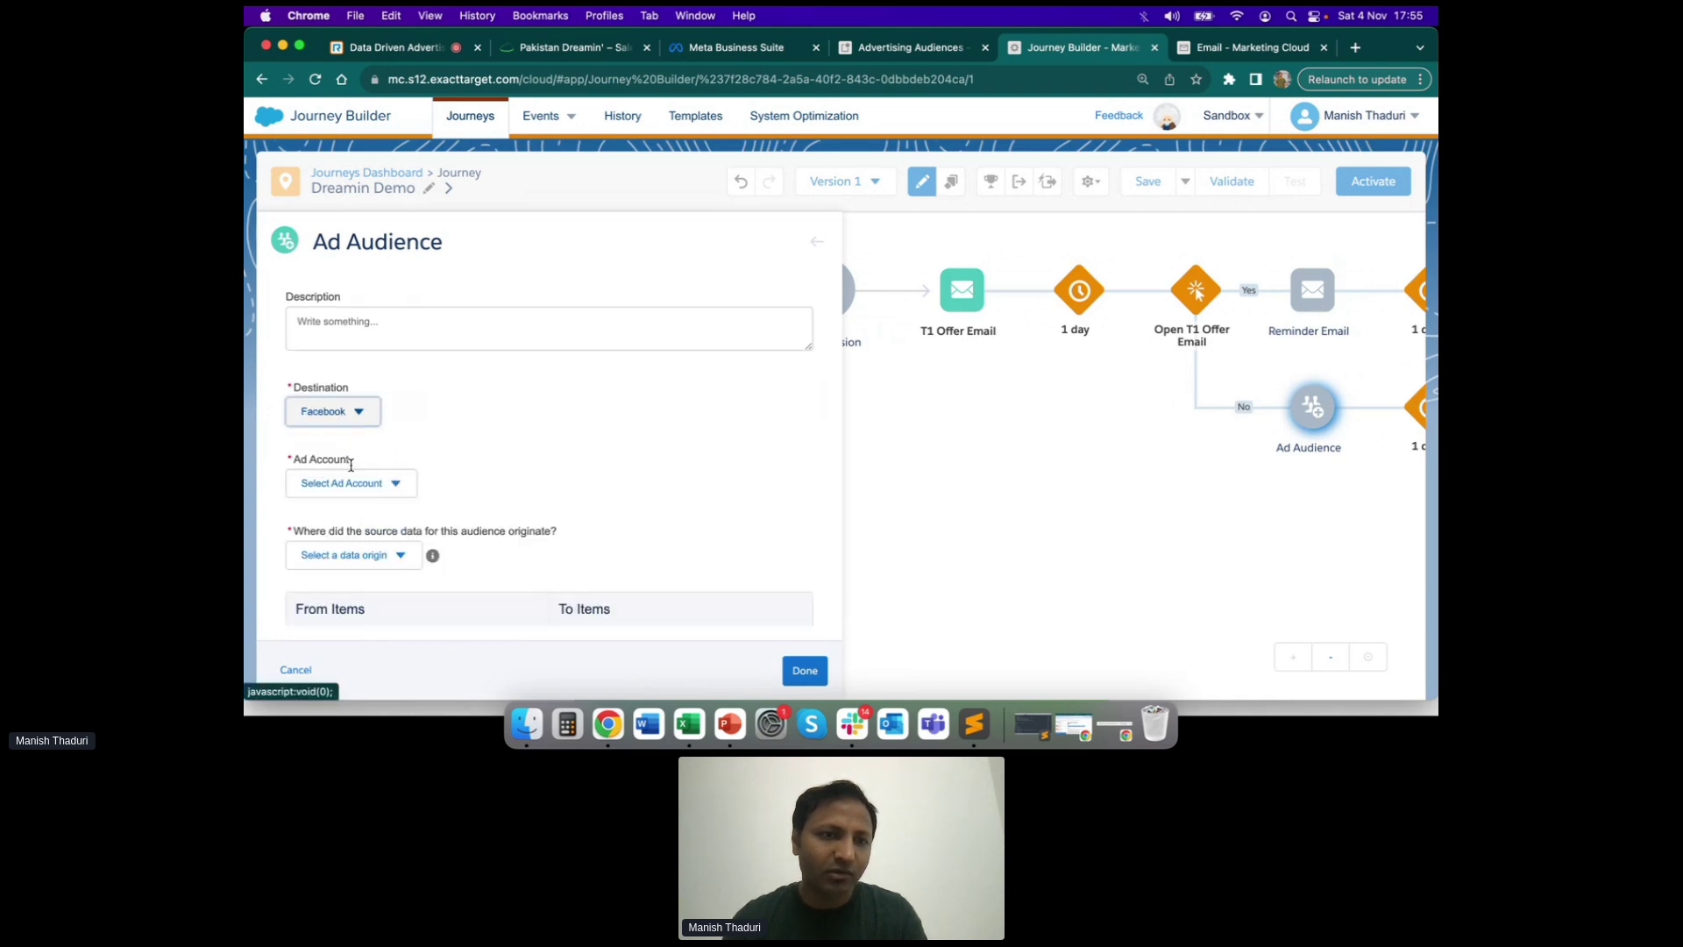
pyautogui.click(351, 484)
pyautogui.click(355, 517)
# Review the Ad Audience's data origin and attribute mapping settings, and discard the unsaved changes
pyautogui.scroll(-8, 601, 473)
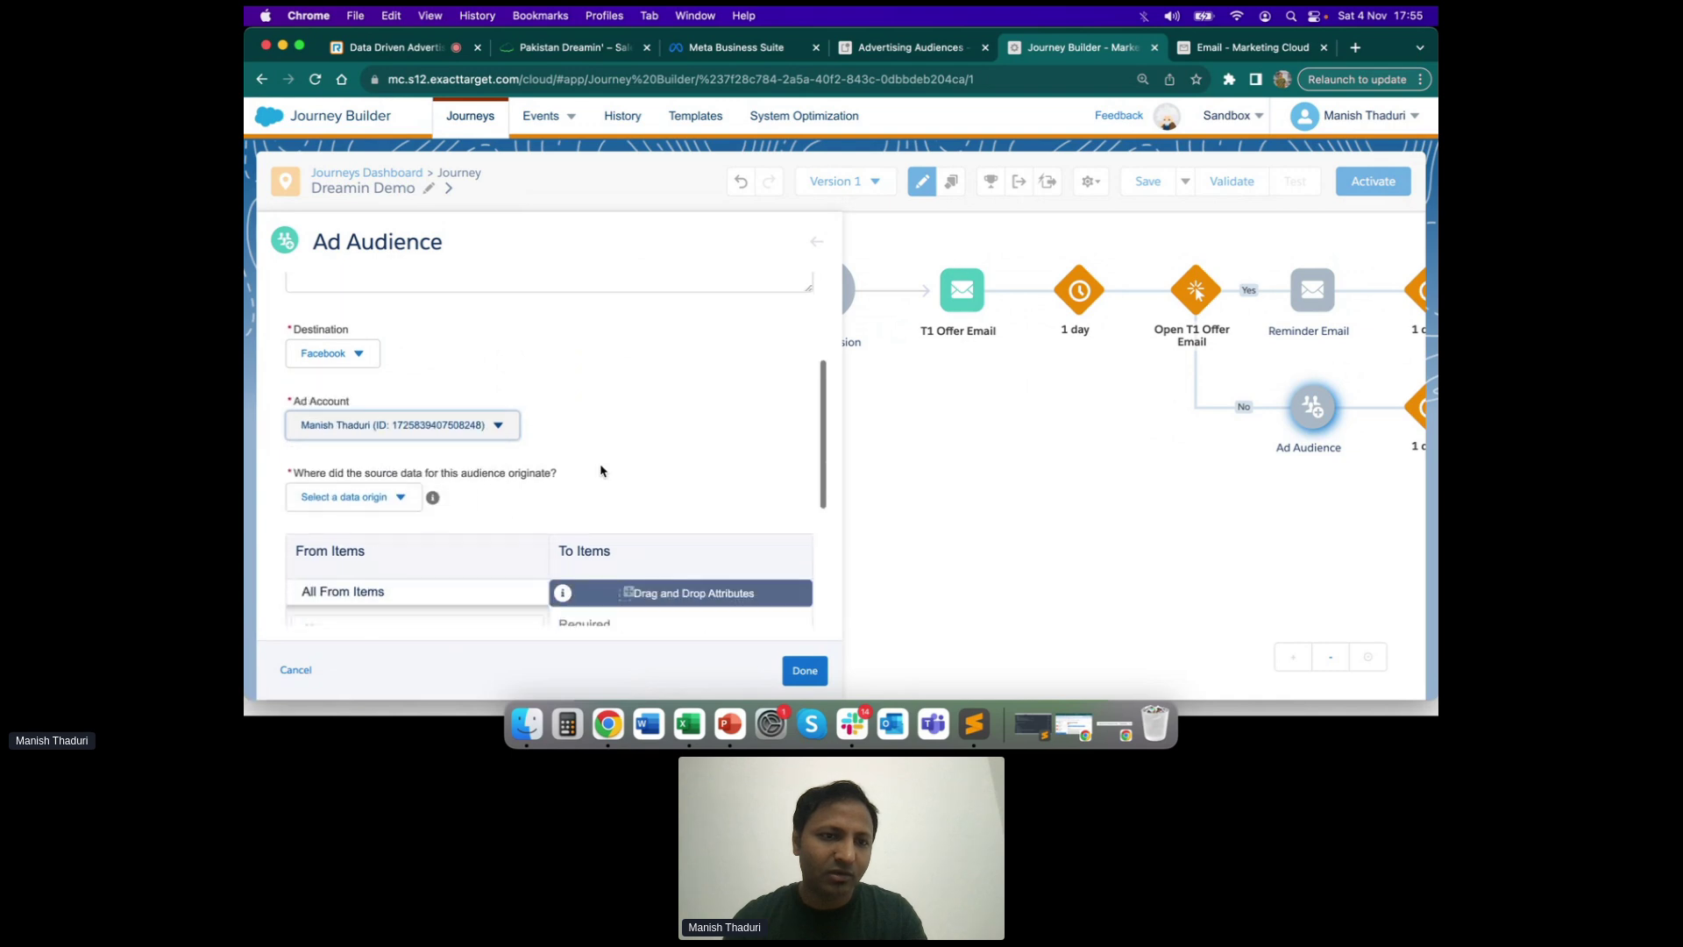
pyautogui.scroll(5, 436, 568)
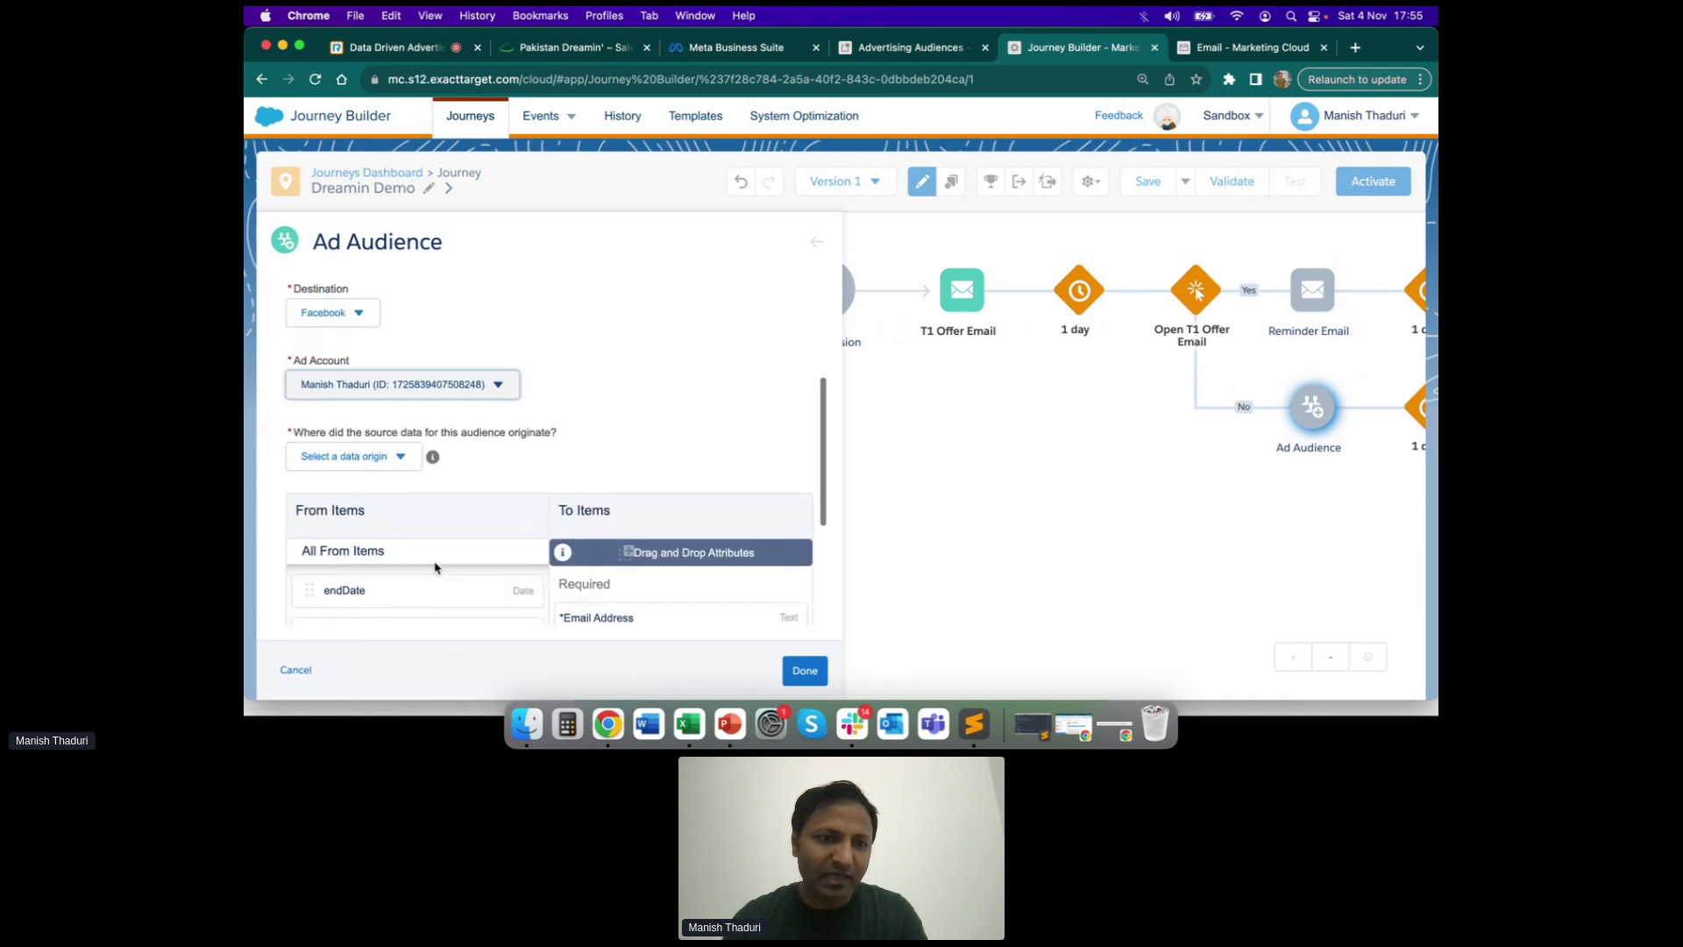
pyautogui.scroll(-8, 454, 592)
pyautogui.scroll(3, 629, 383)
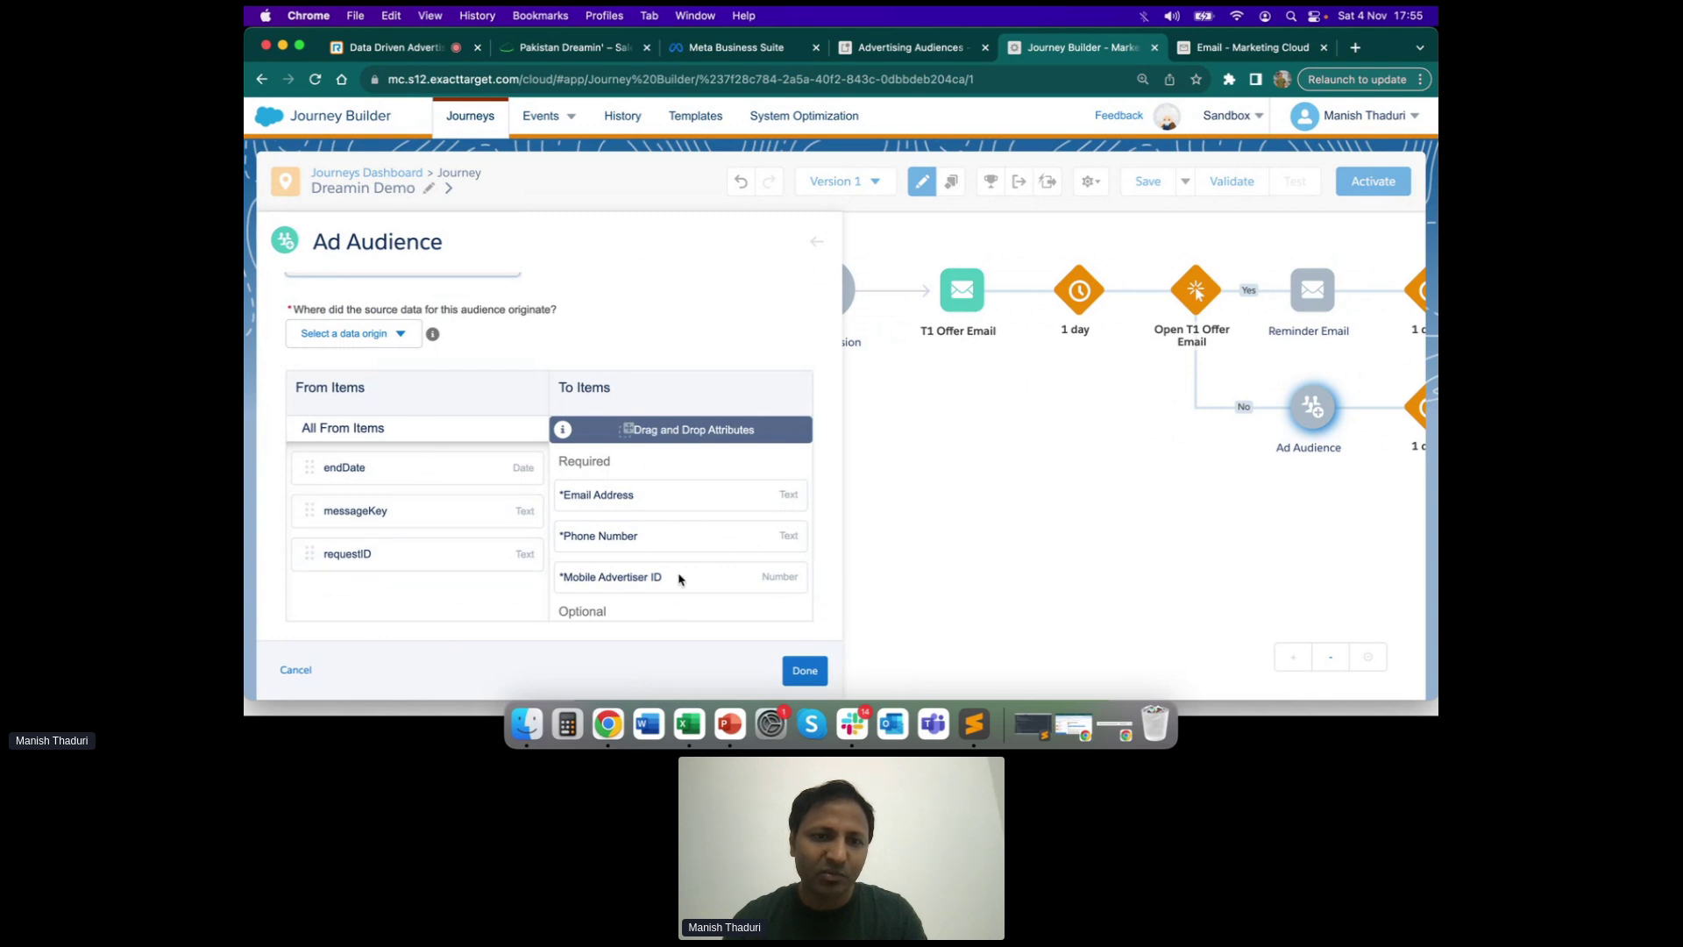
pyautogui.scroll(10, 680, 579)
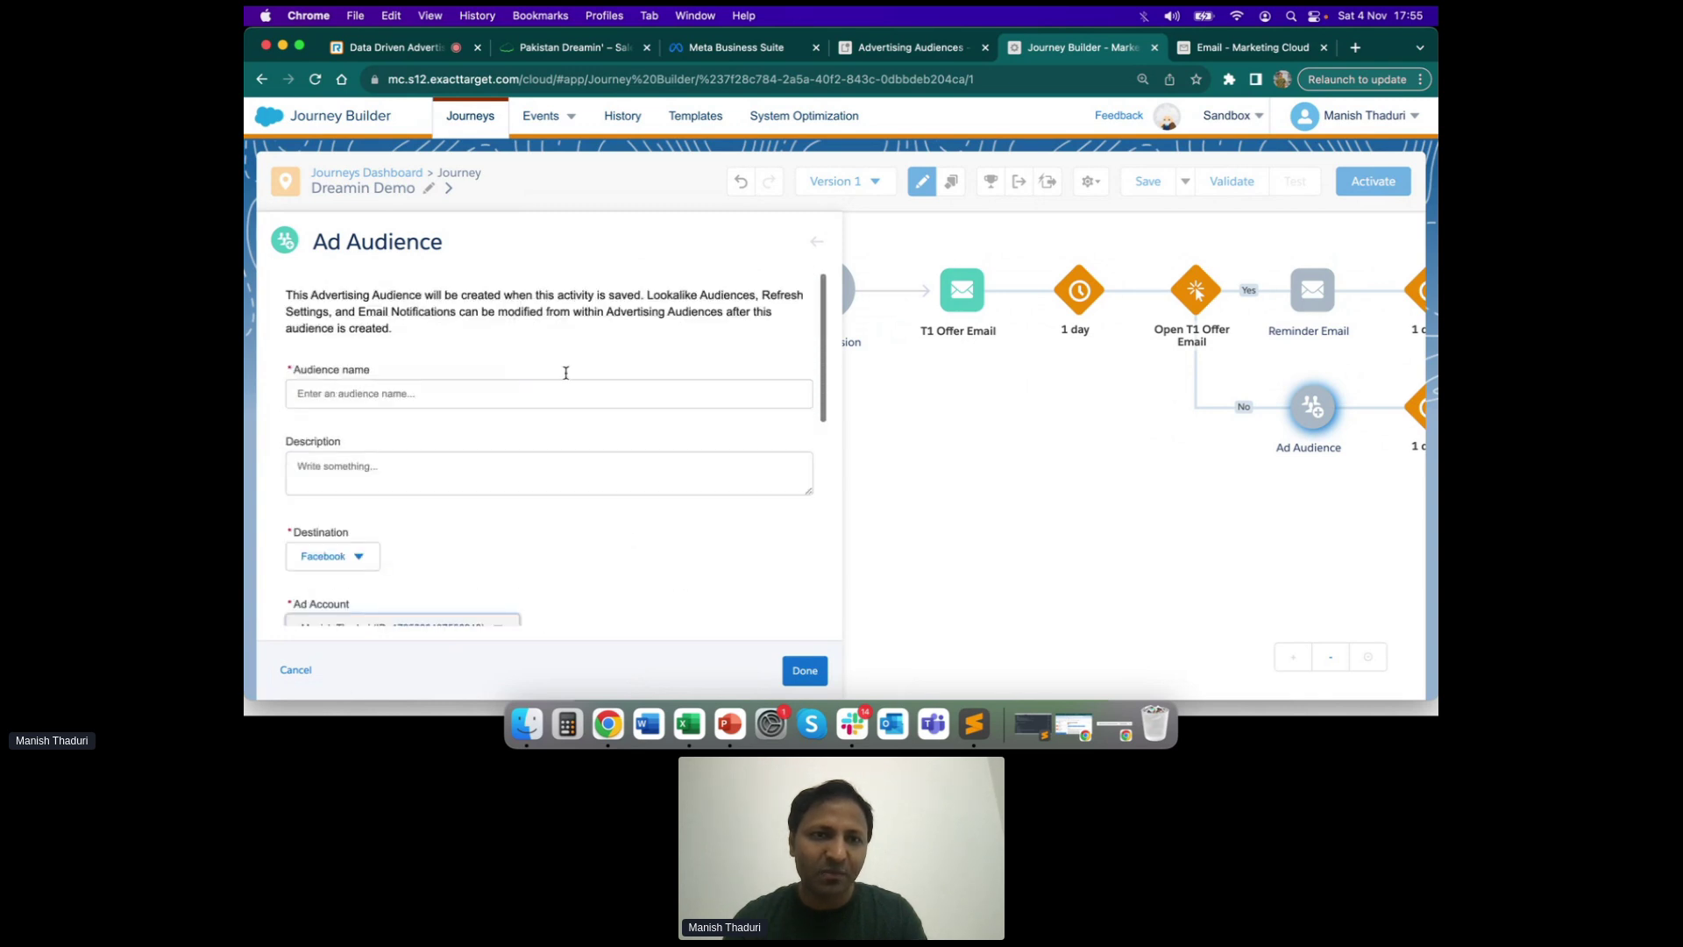
pyautogui.click(816, 242)
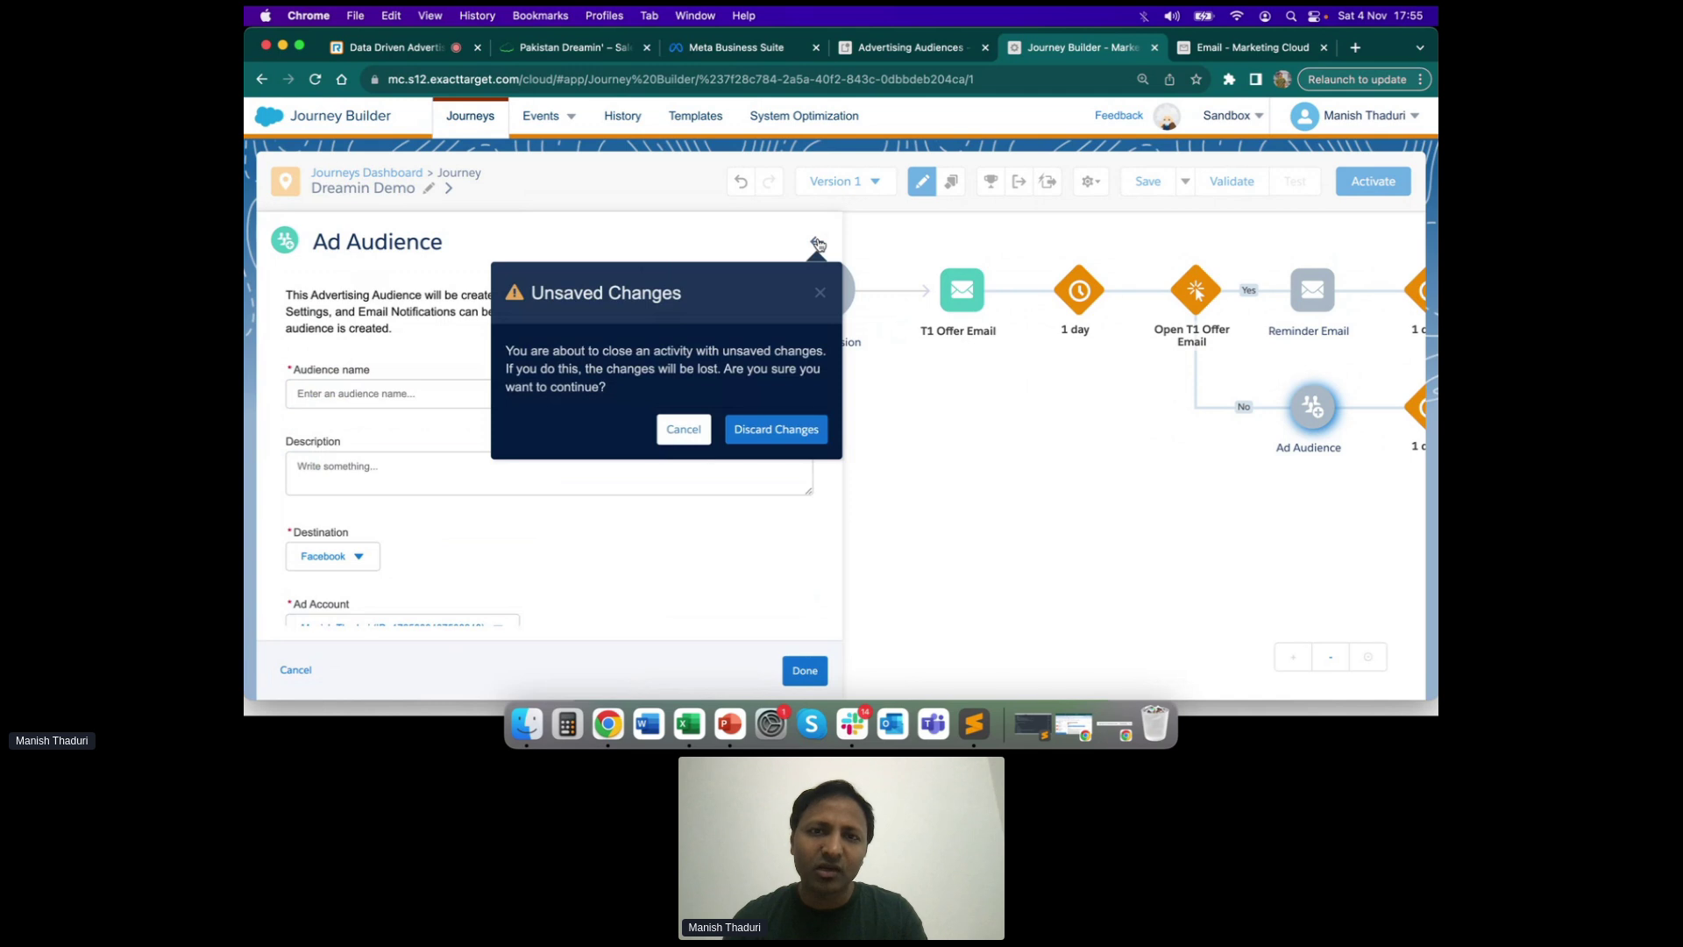
pyautogui.click(773, 432)
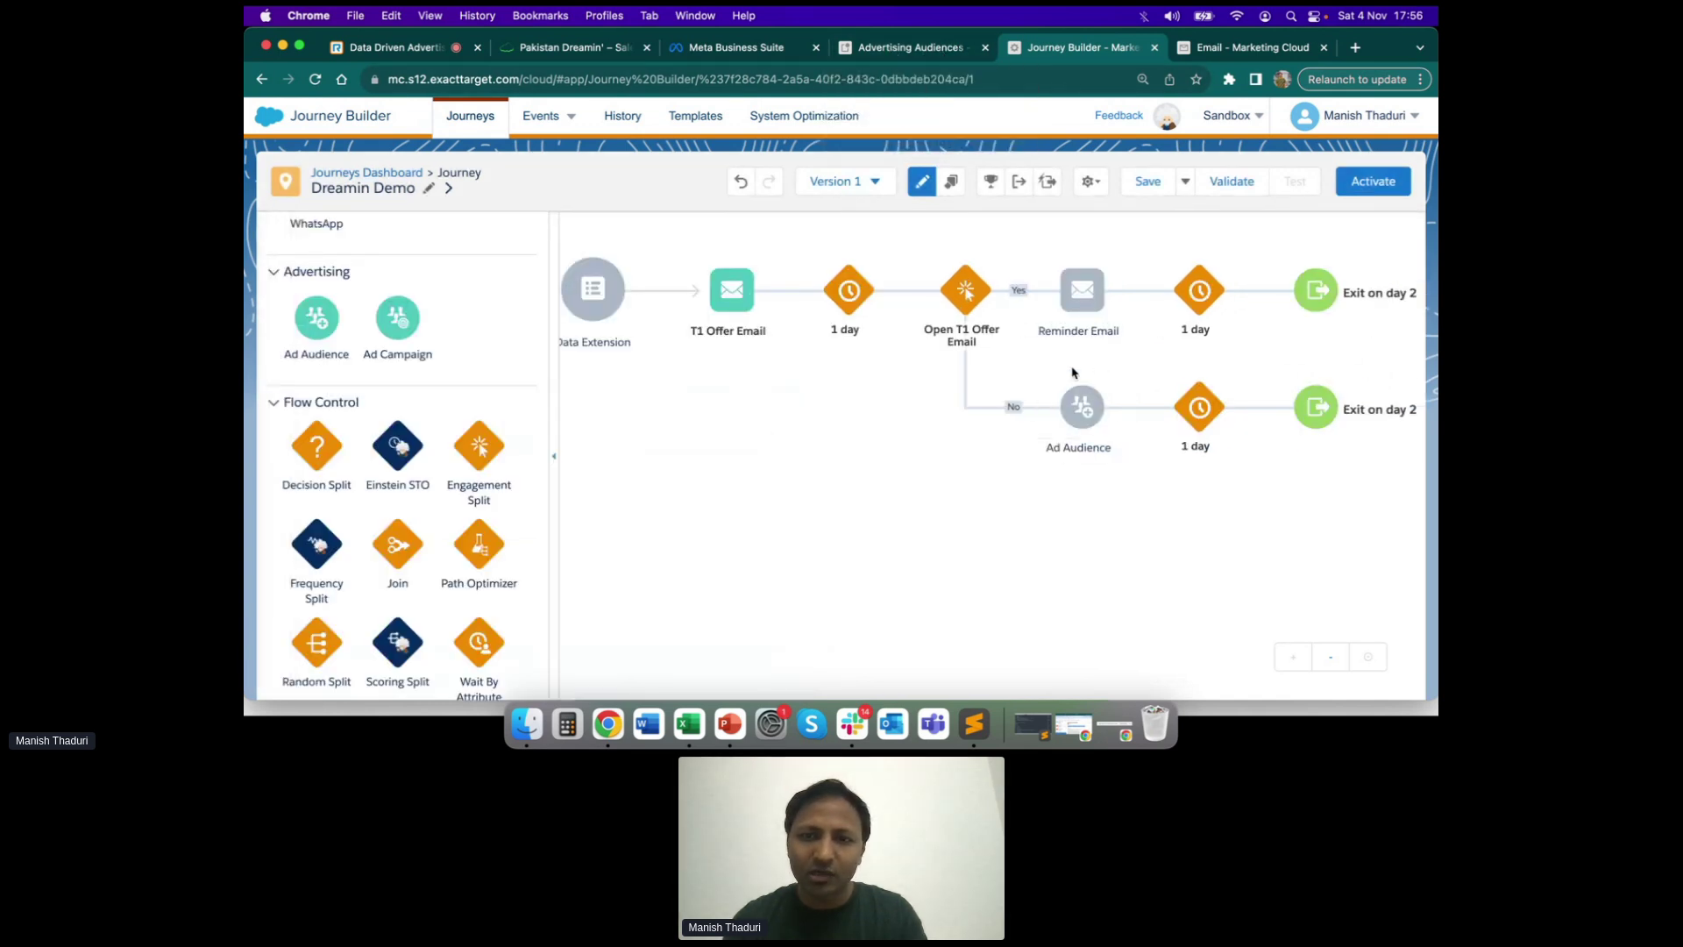
# Switch to Meta Business Suite to examine the ad's audience options, and return to Journey Builder
pyautogui.moveTo(1096, 413)
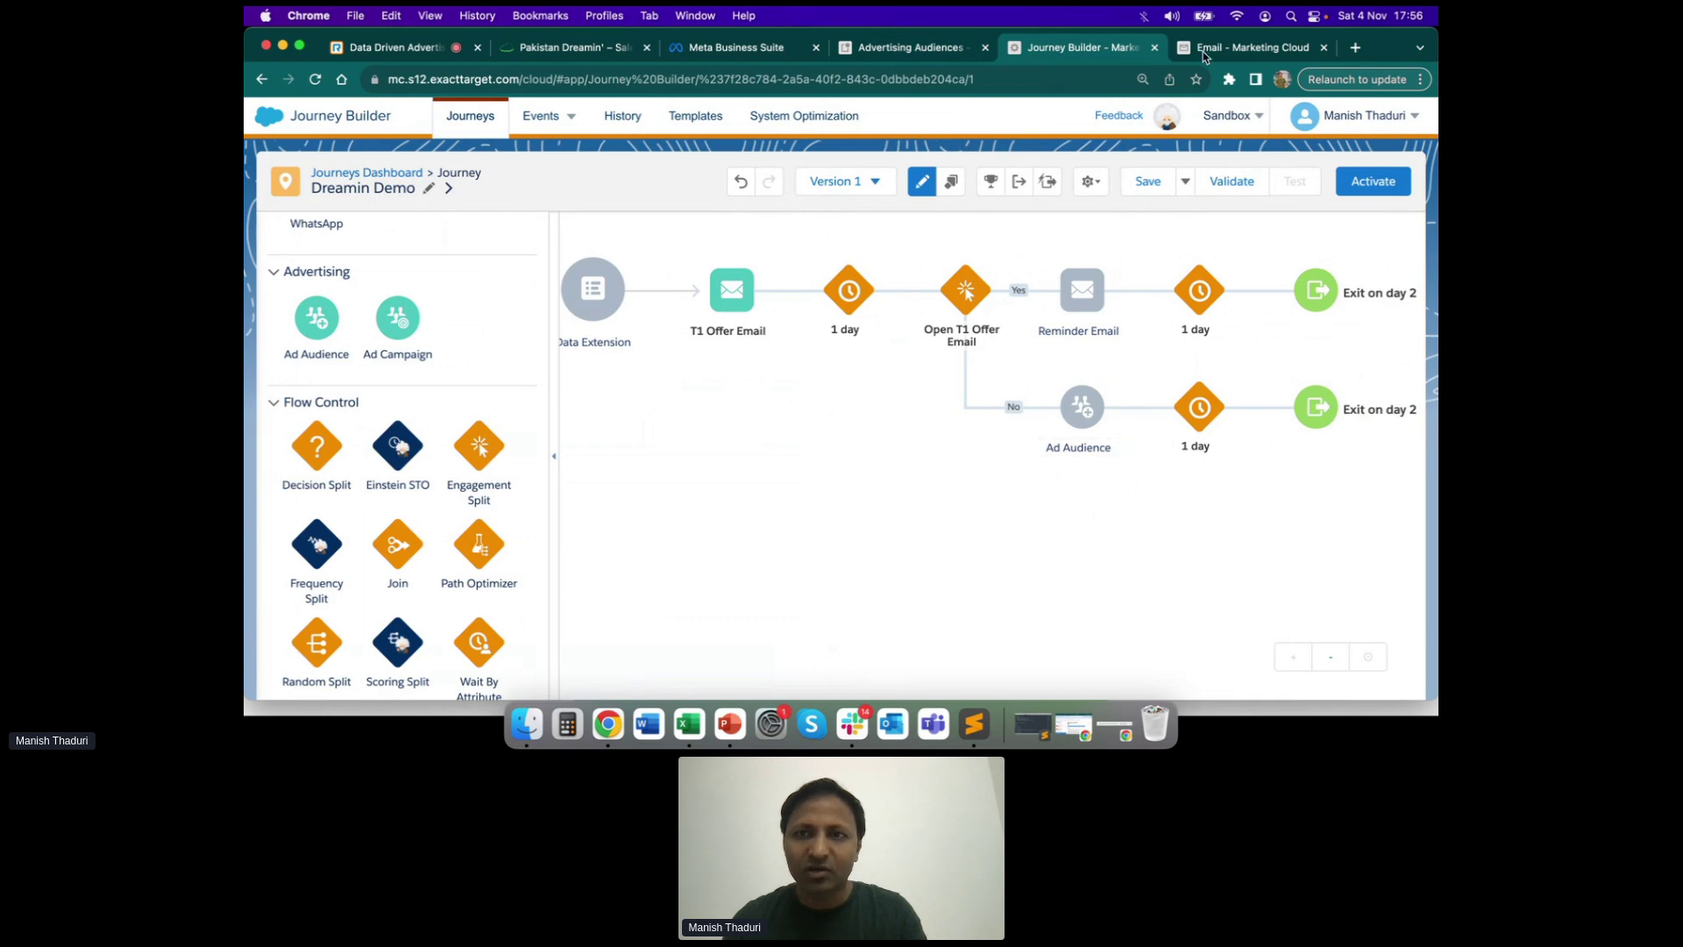
pyautogui.click(726, 47)
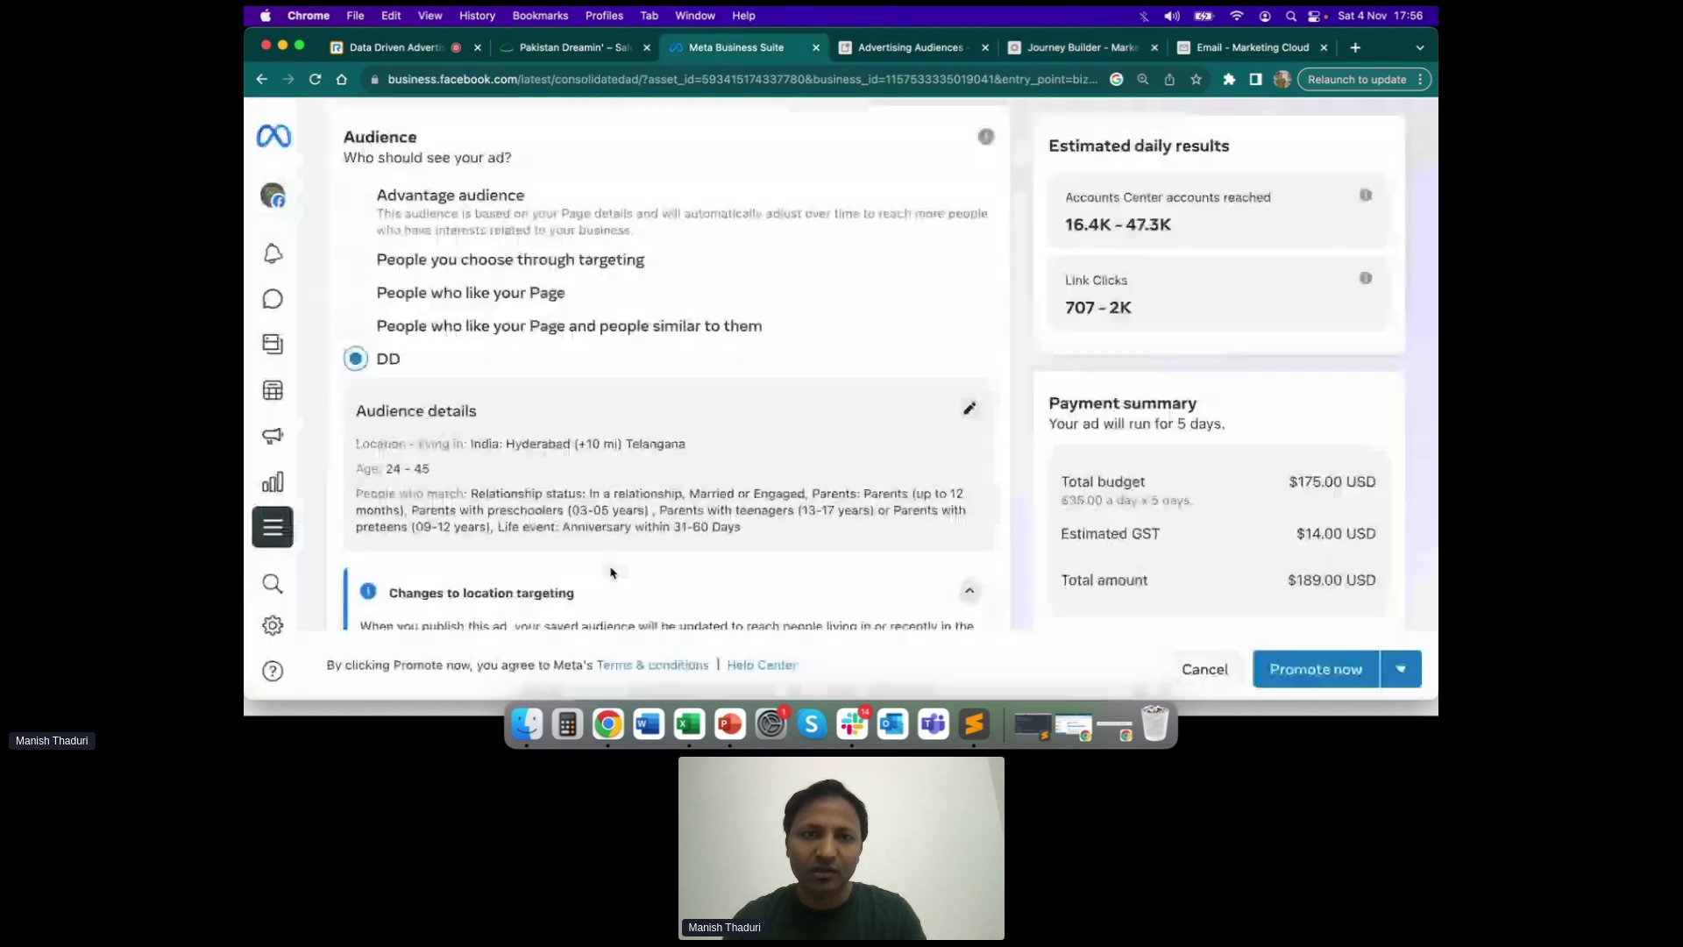
pyautogui.scroll(-1, 490, 474)
pyautogui.scroll(2, 490, 474)
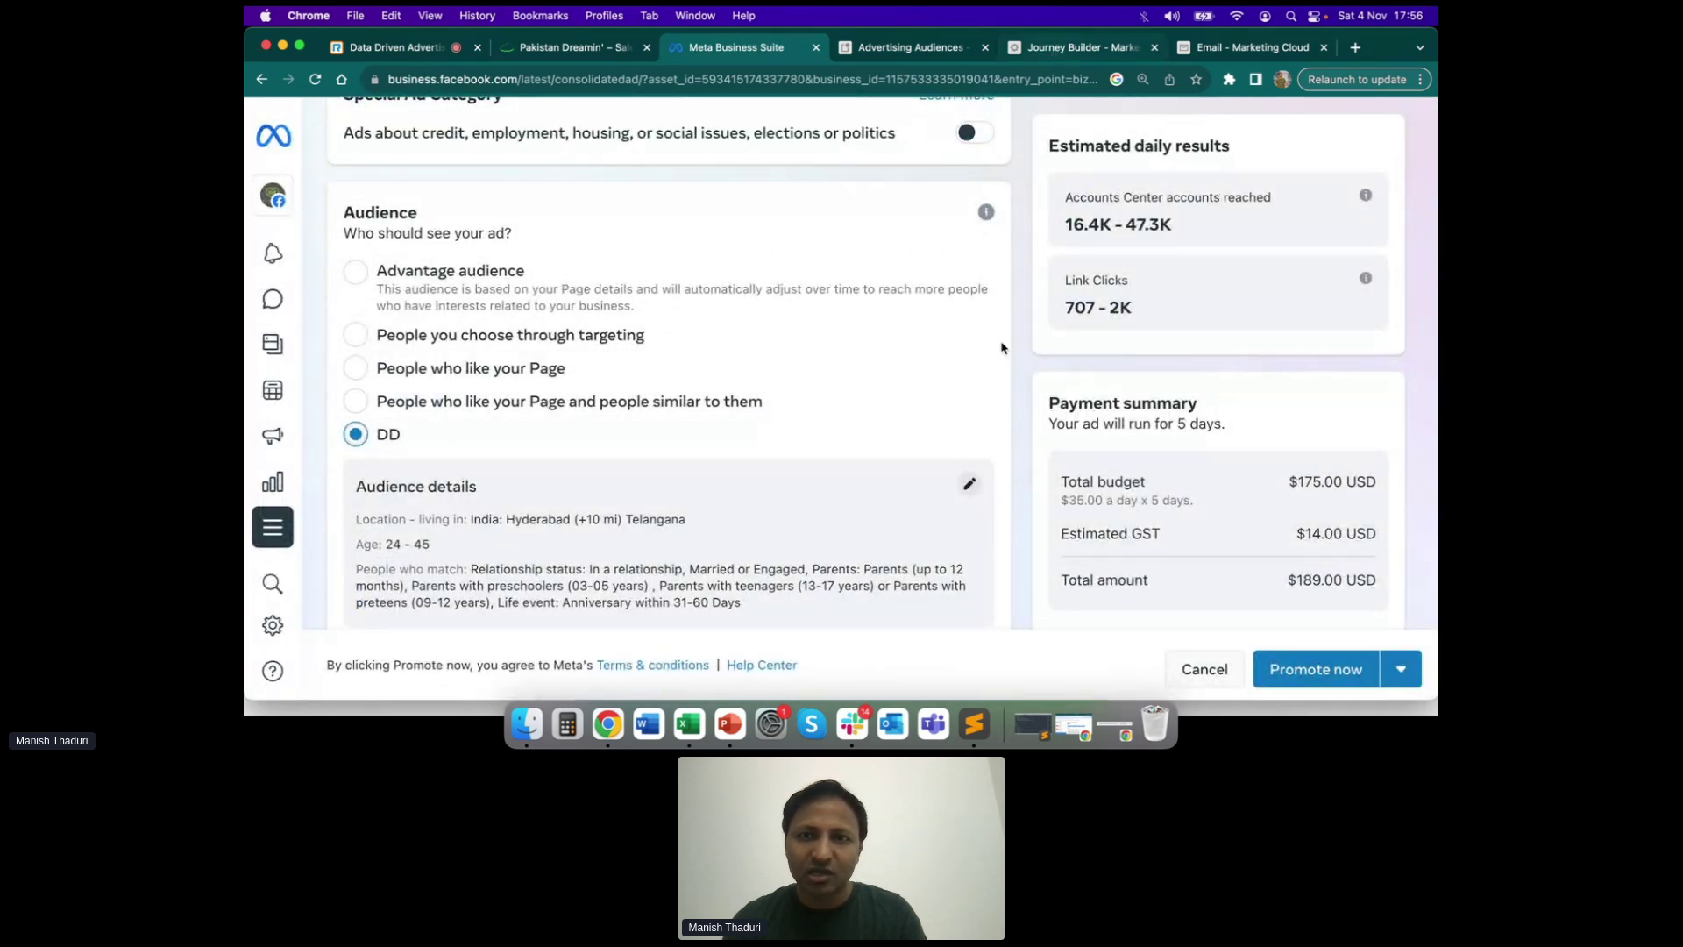
pyautogui.click(1053, 53)
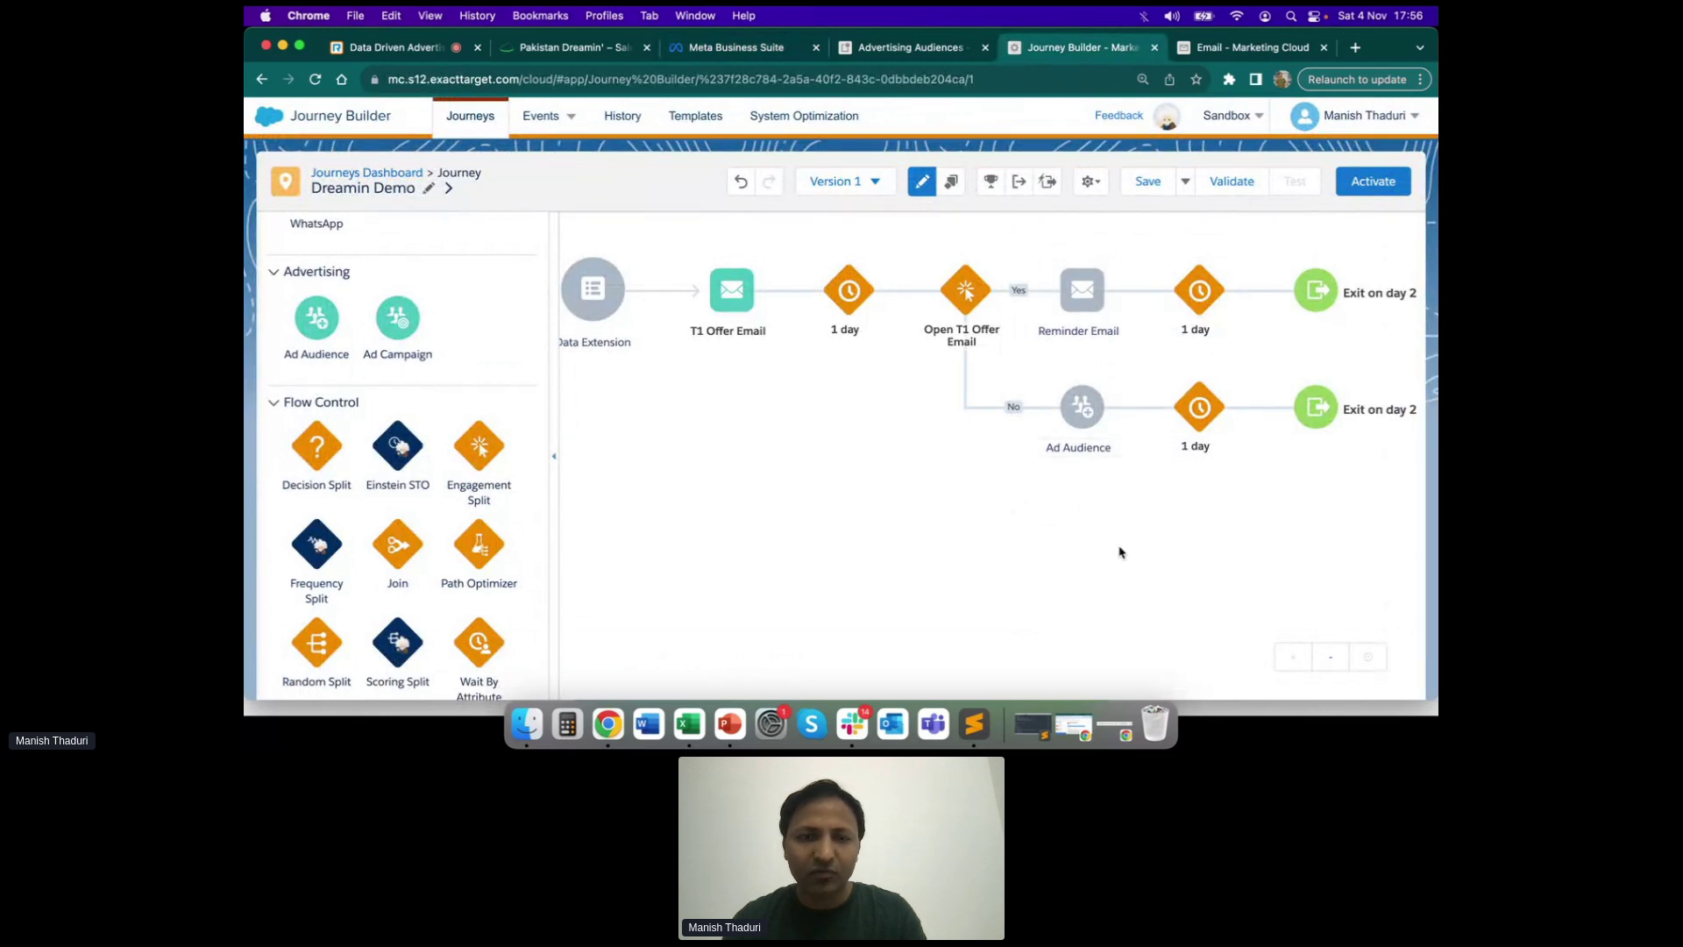
# Replace the Ad Audience on the engagement split's No path with an Ad Campaign activity
pyautogui.click(1107, 390)
pyautogui.click(1254, 431)
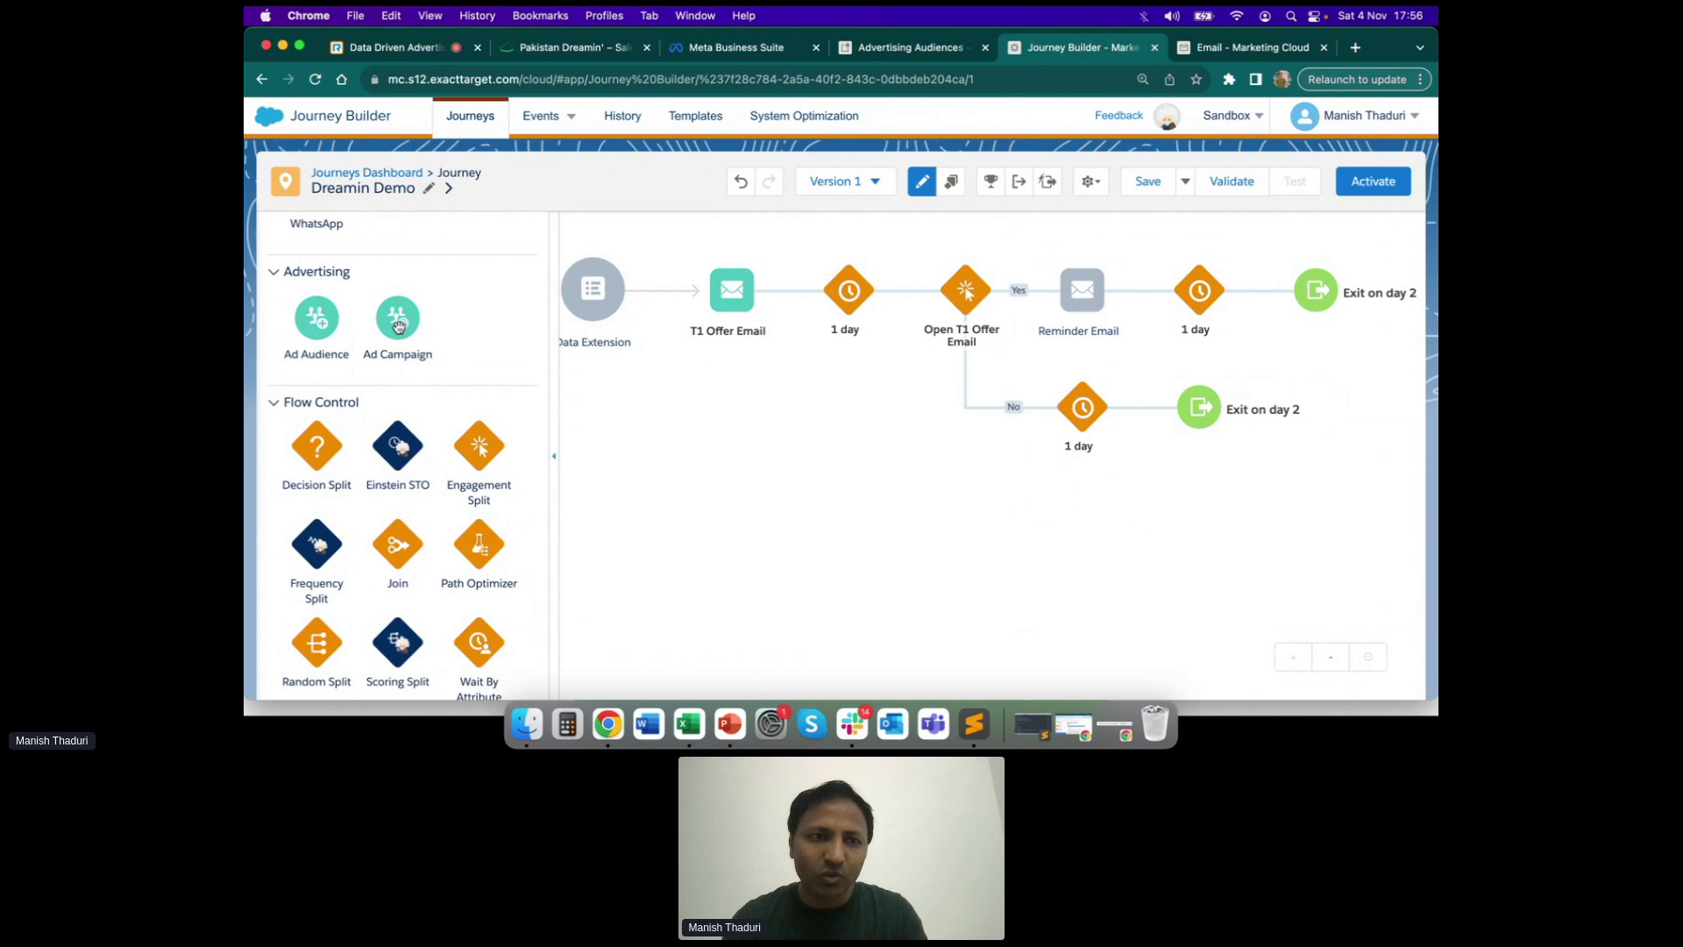
pyautogui.moveTo(398, 326); pyautogui.dragTo(1043, 425)
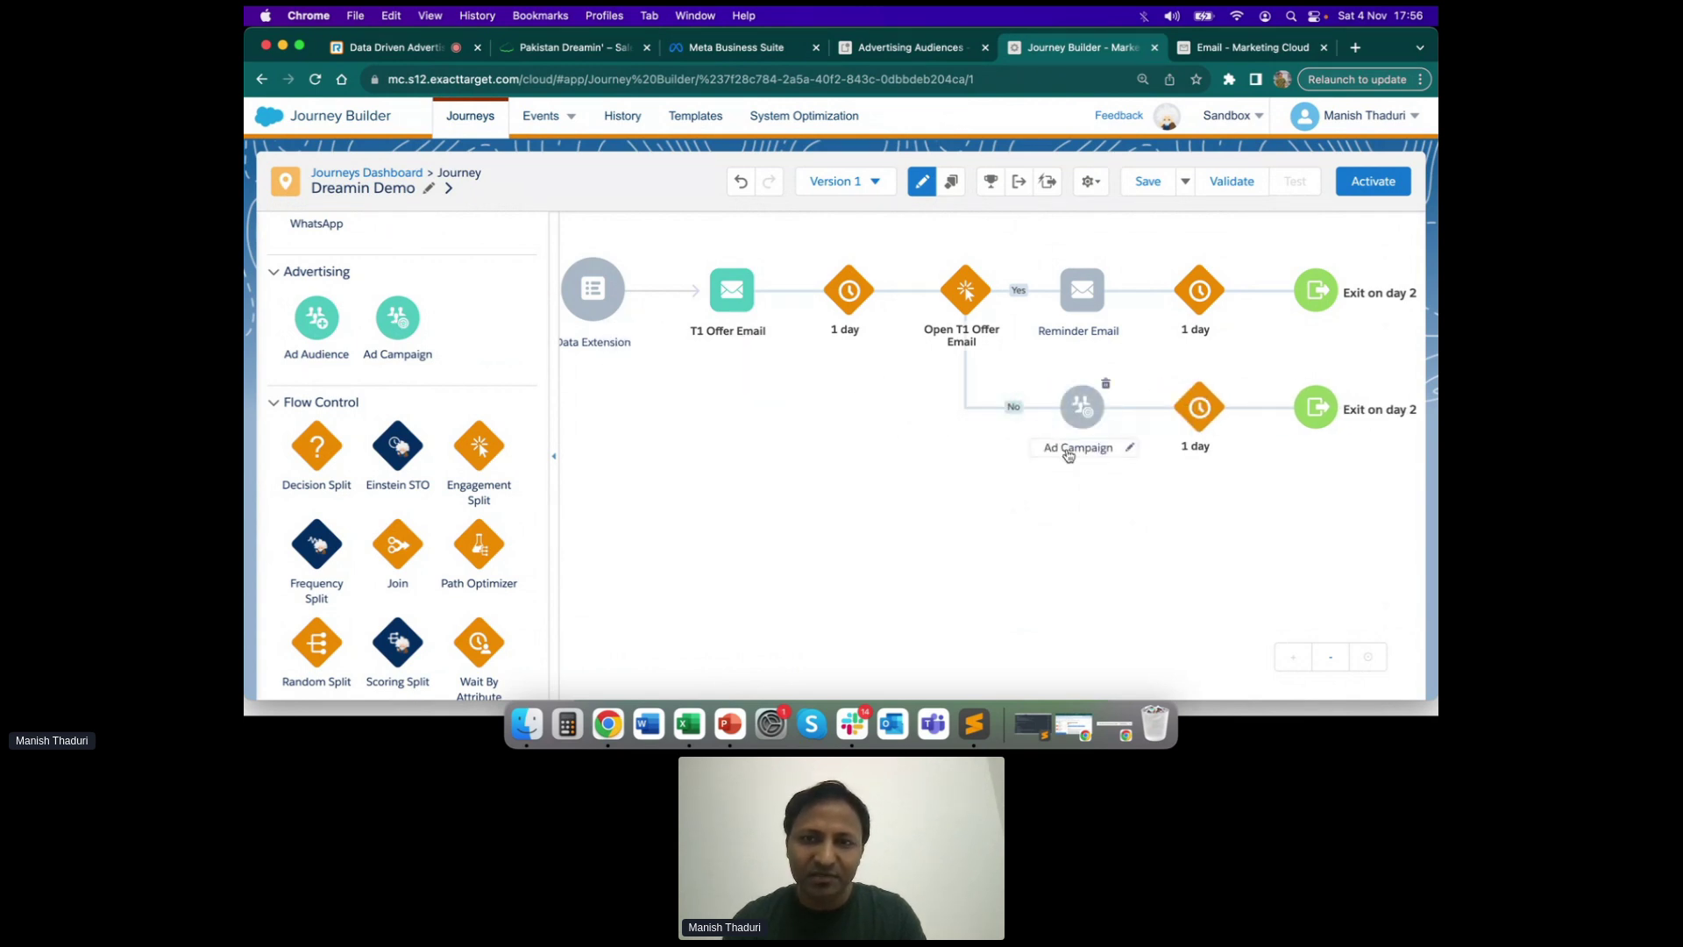
# Review the ad's creative, audience, schedule and daily budget in Meta Business Suite, and return to Journey Builder
pyautogui.click(750, 49)
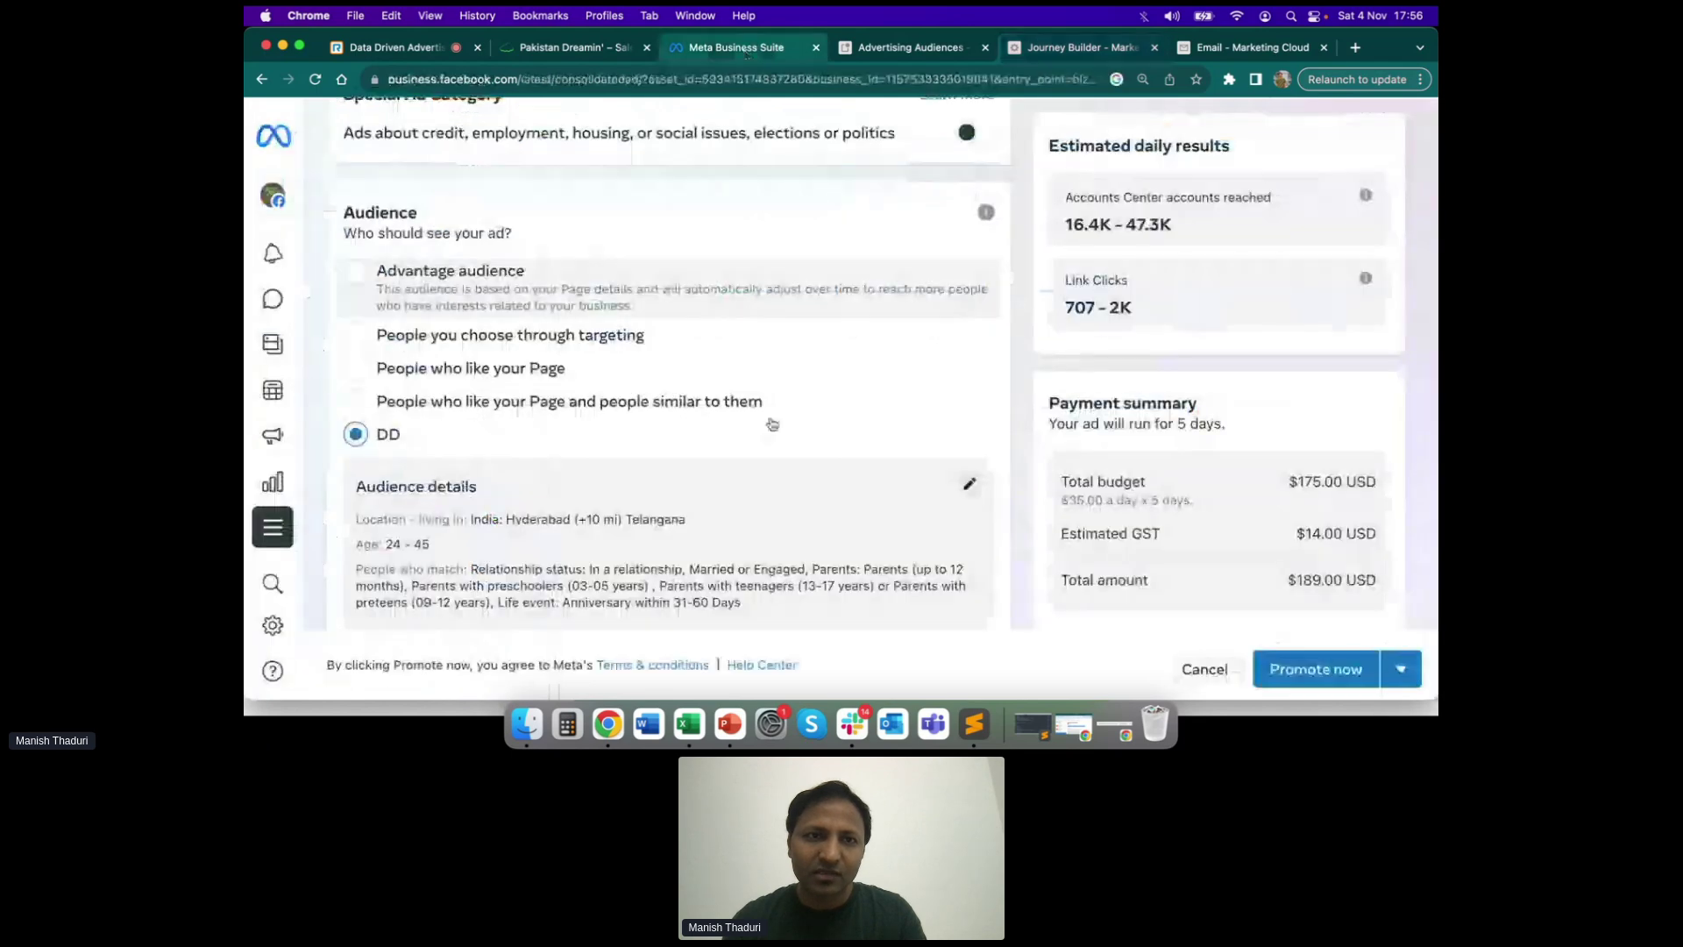
pyautogui.scroll(10, 772, 424)
pyautogui.scroll(4, 772, 423)
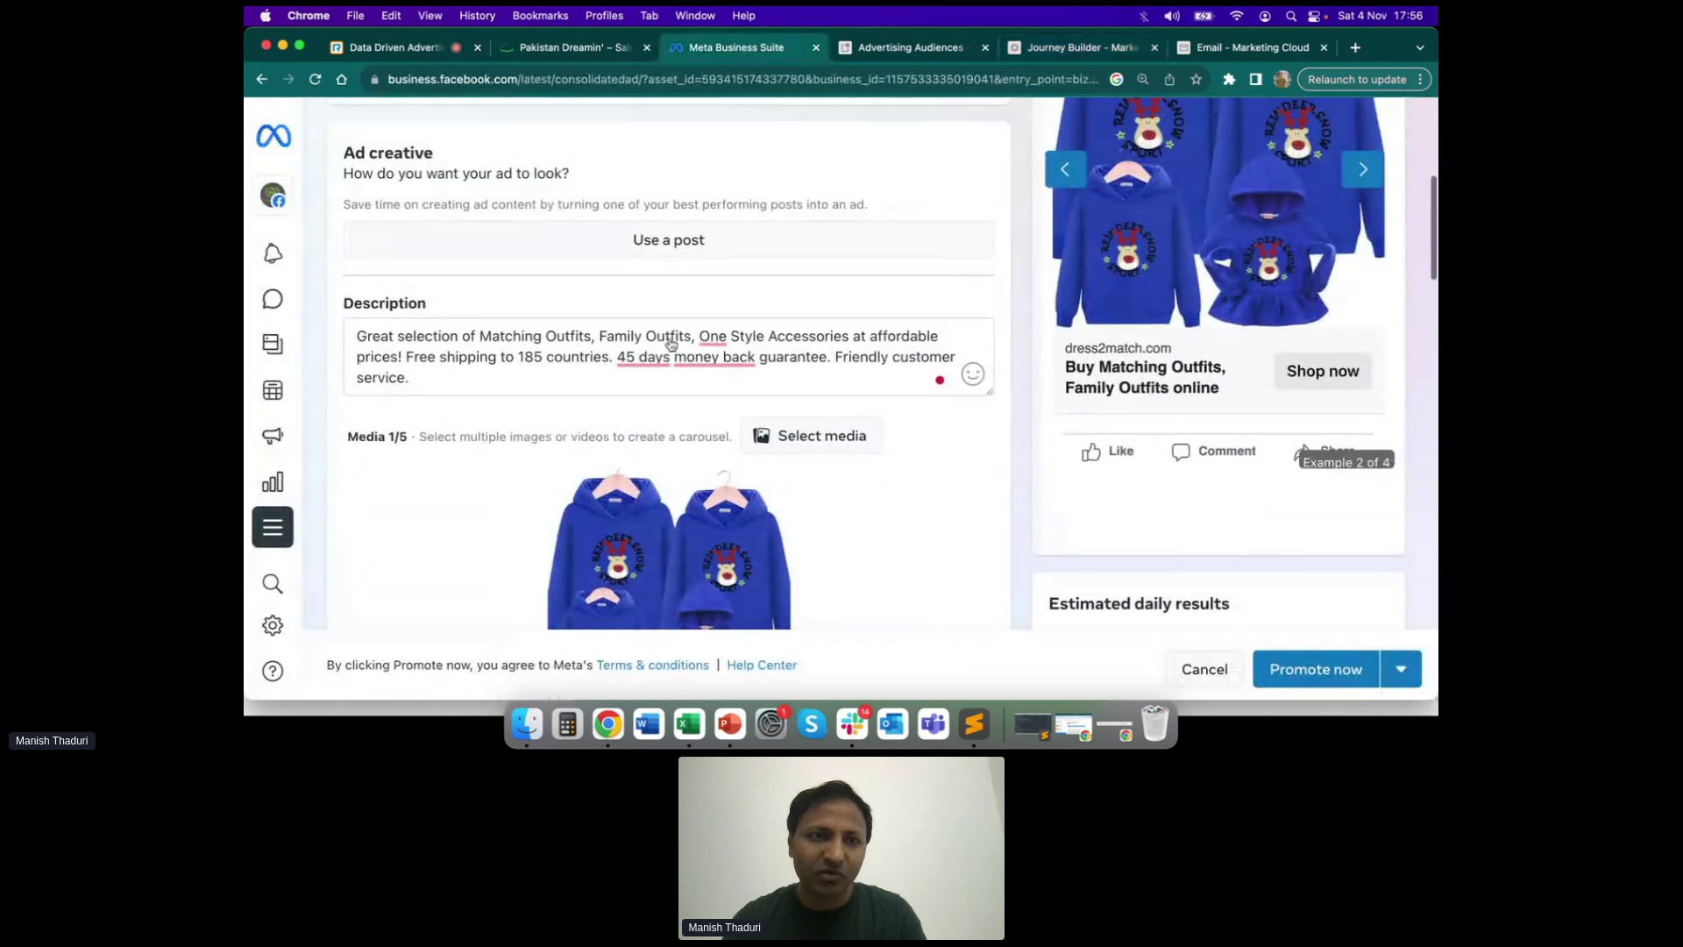
pyautogui.scroll(-5, 602, 354)
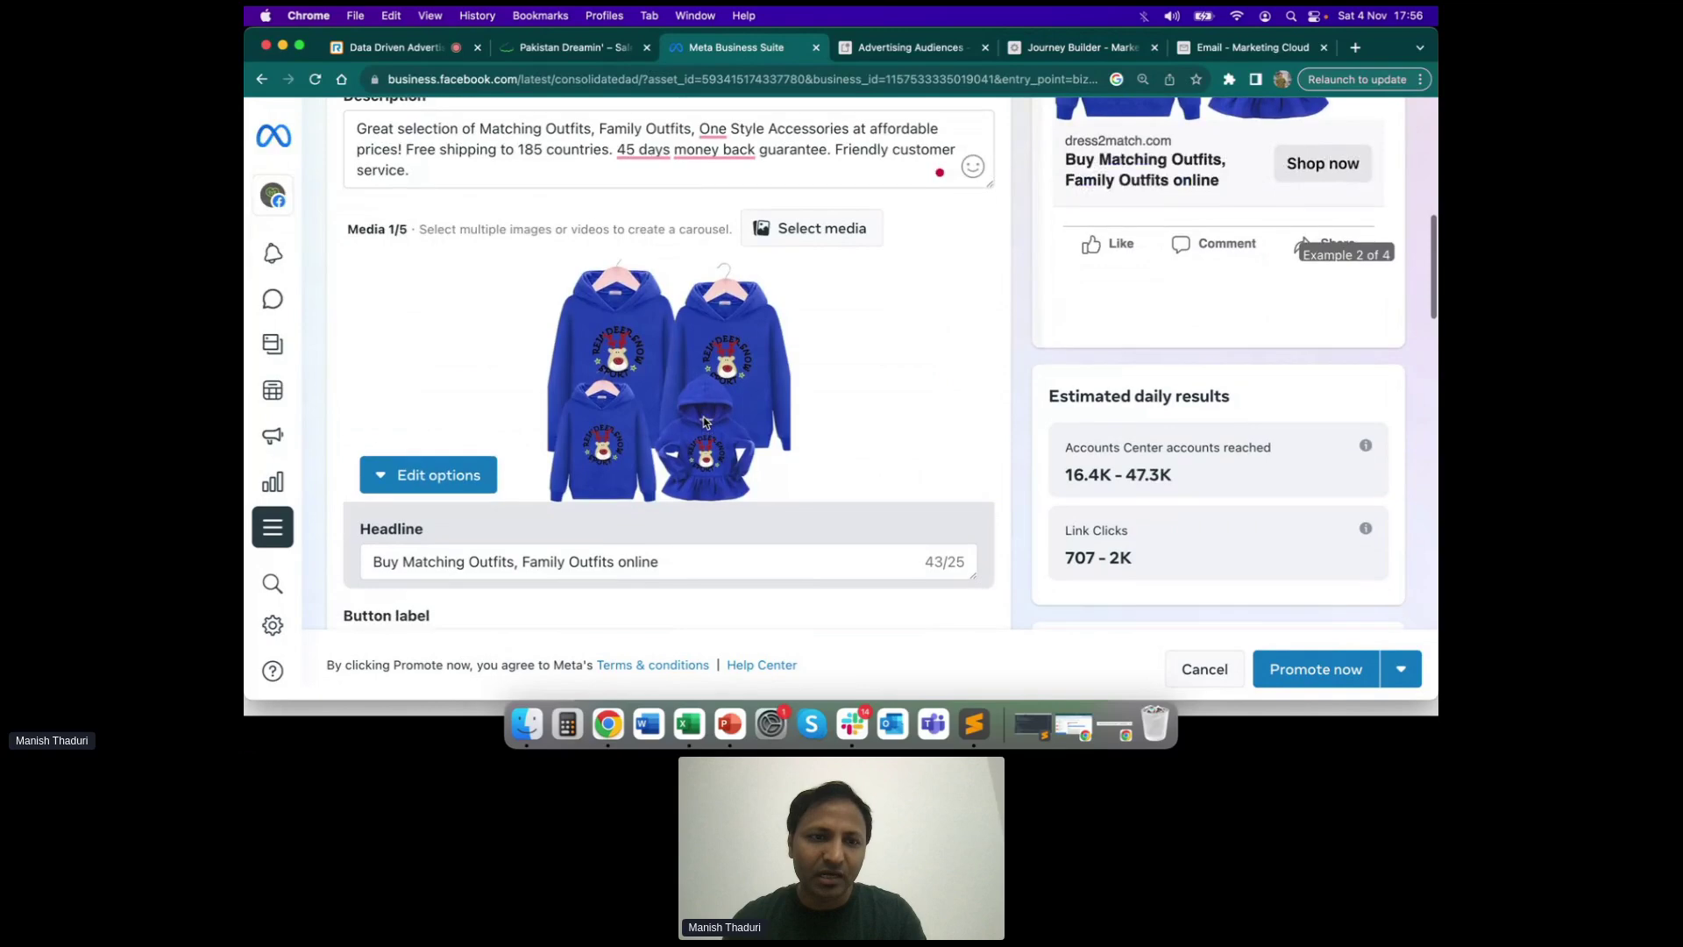
pyautogui.scroll(-10, 642, 525)
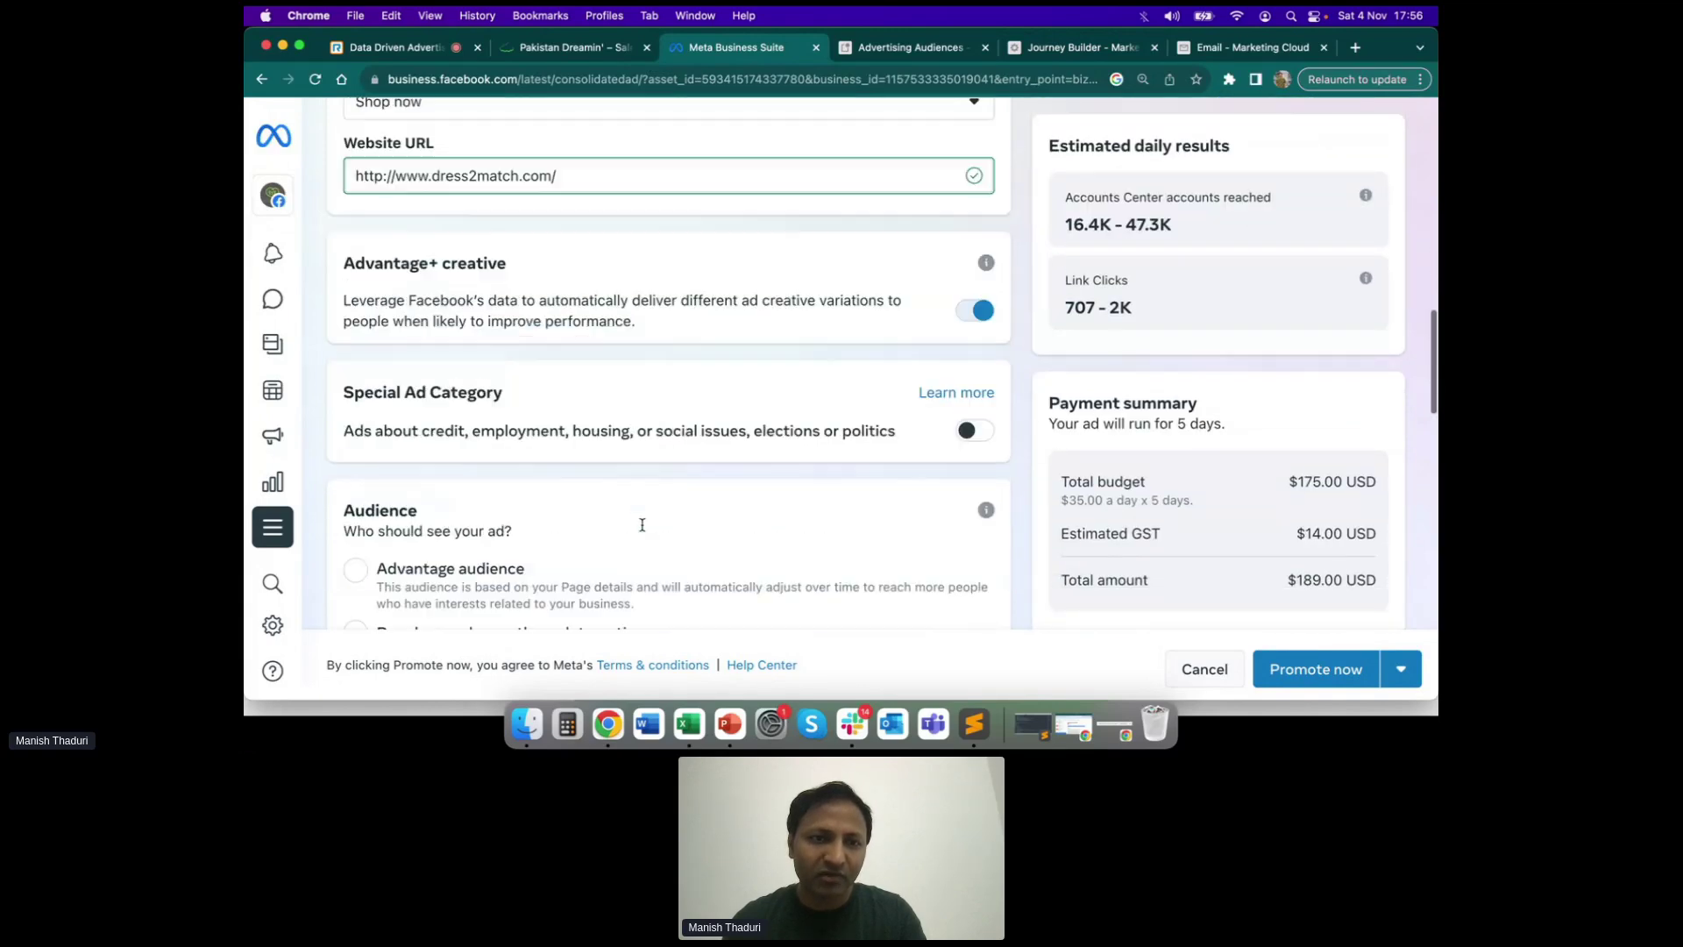
pyautogui.scroll(-5, 675, 509)
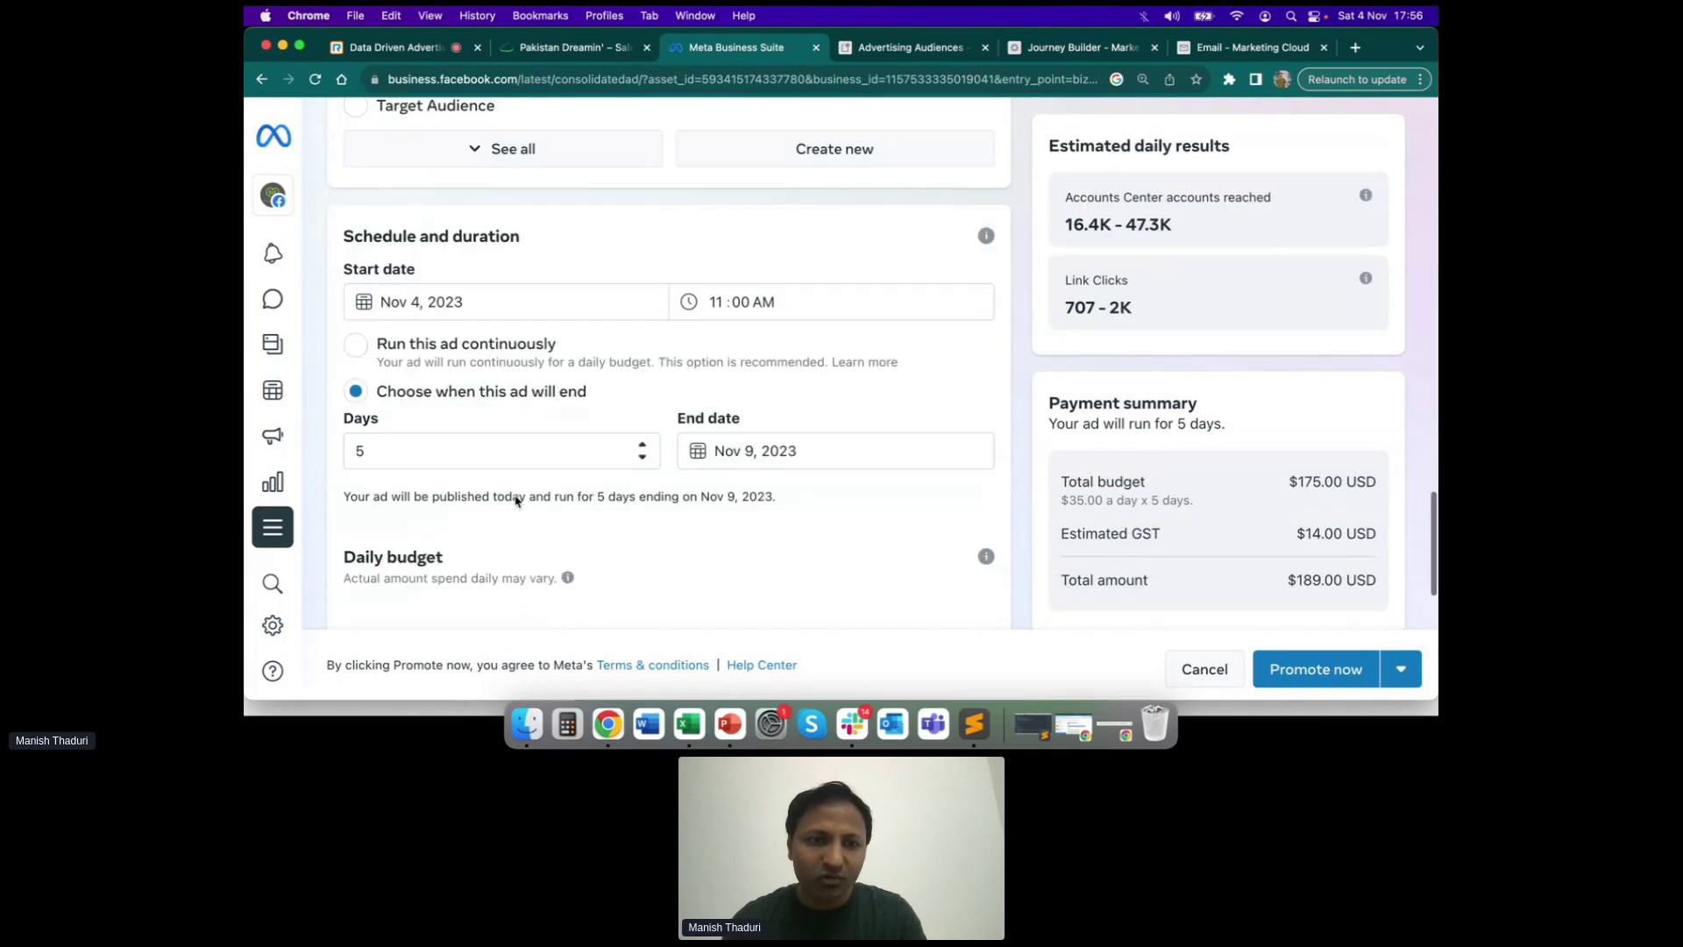
pyautogui.scroll(-5, 538, 504)
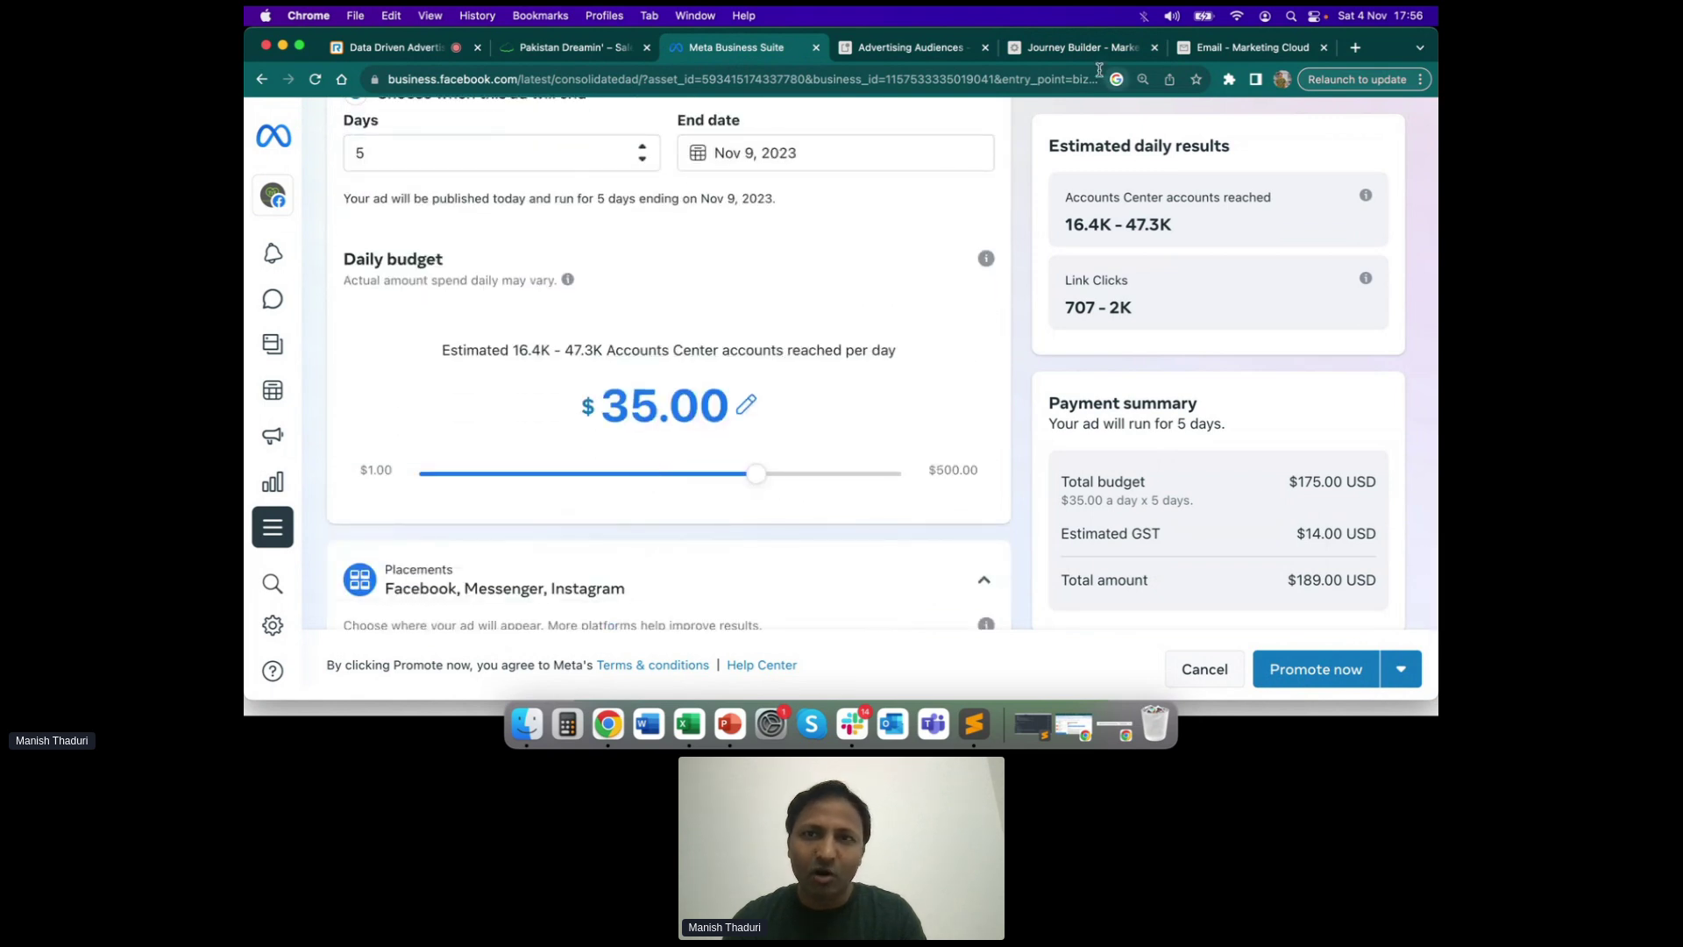
pyautogui.click(1085, 48)
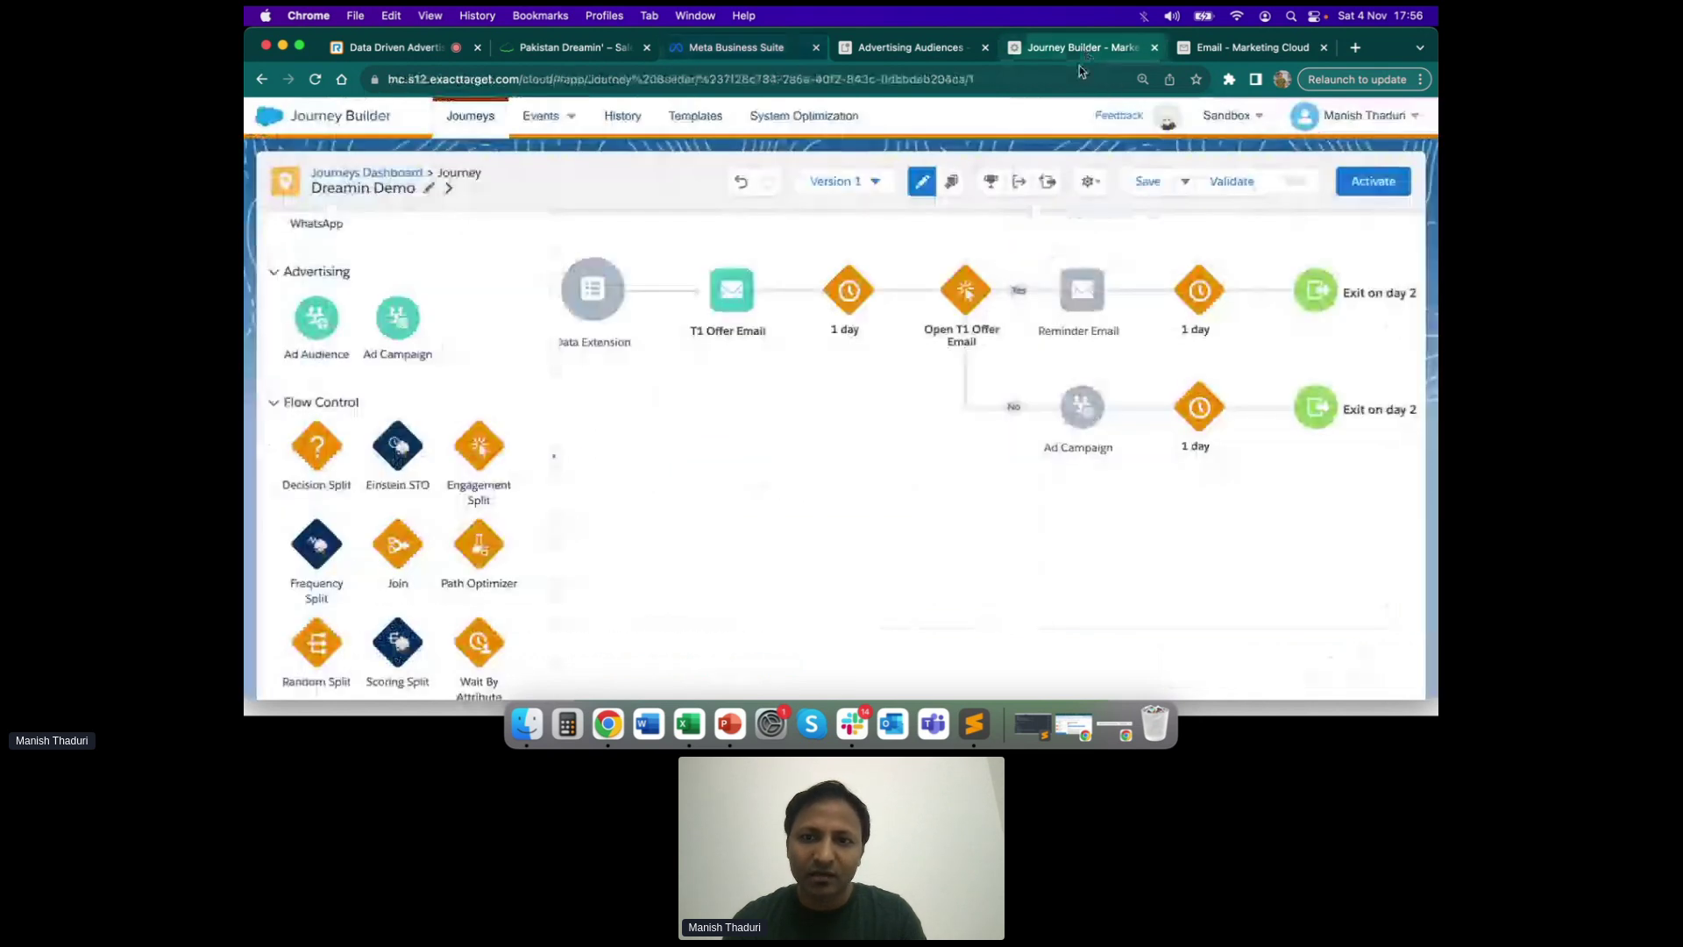
# Open the Ad Campaign activity's configuration and name its new audience Dreamin Ad Campaign
pyautogui.click(1082, 406)
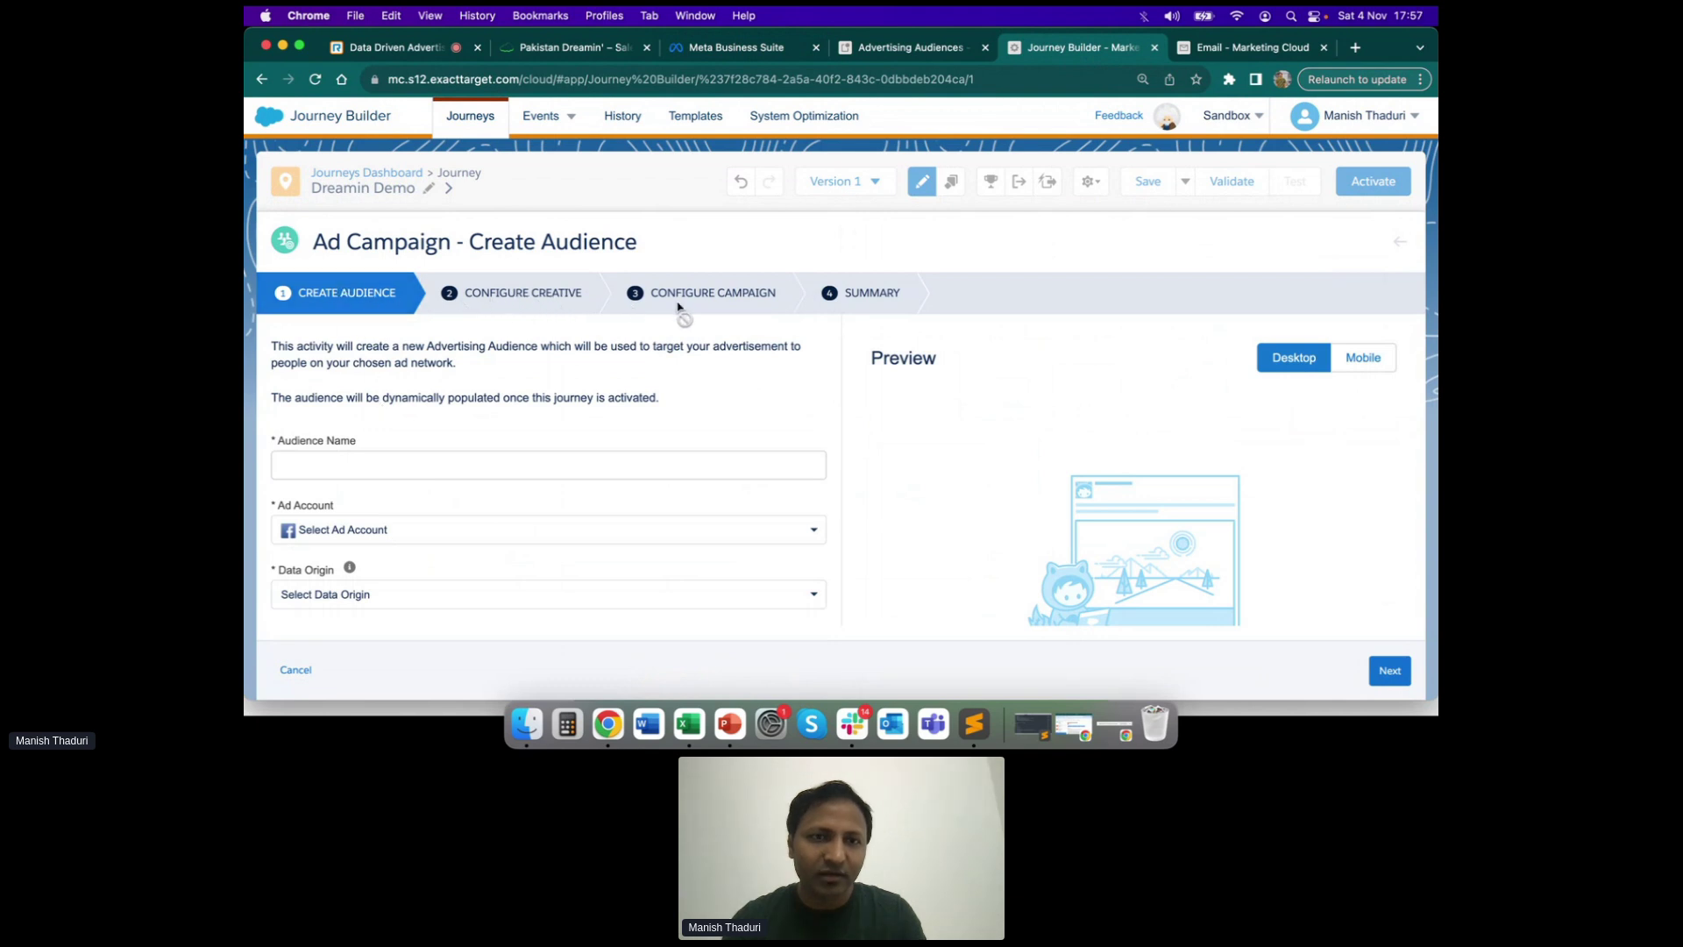
pyautogui.click(452, 457)
pyautogui.write('Test')
pyautogui.press('BackSpace')
pyautogui.press('BackSpace')
pyautogui.press('BackSpace')
pyautogui.press('BackSpace')
pyautogui.press('BackSpace')
pyautogui.write('Drea')
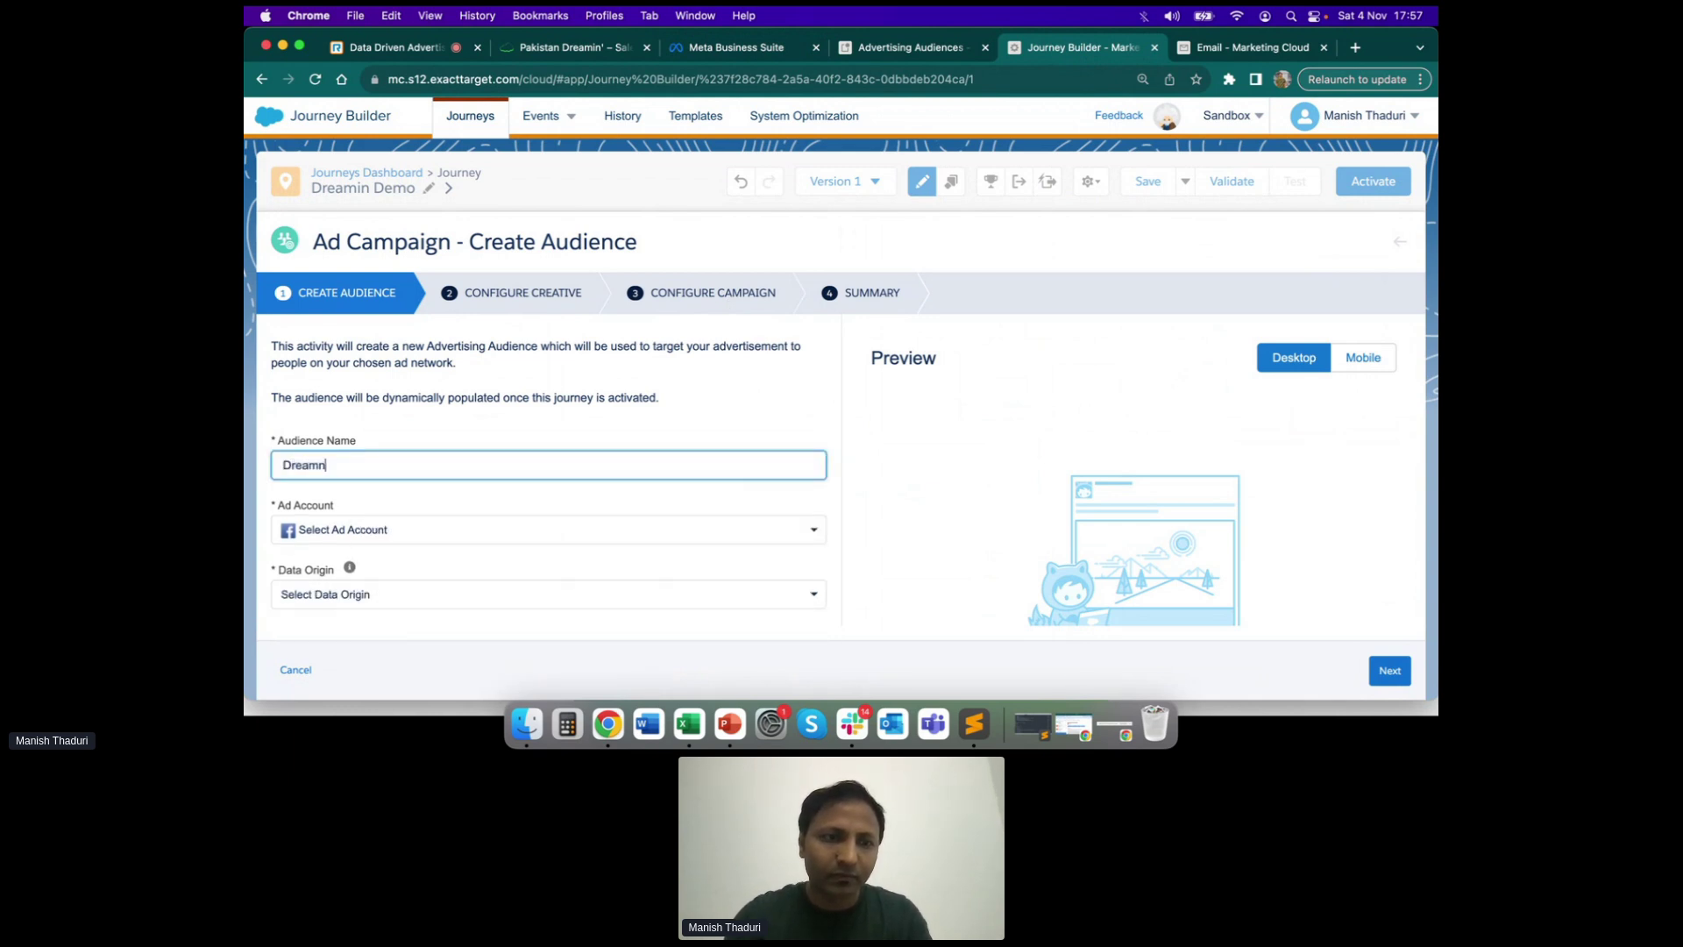
pyautogui.write('min Ad Cam')
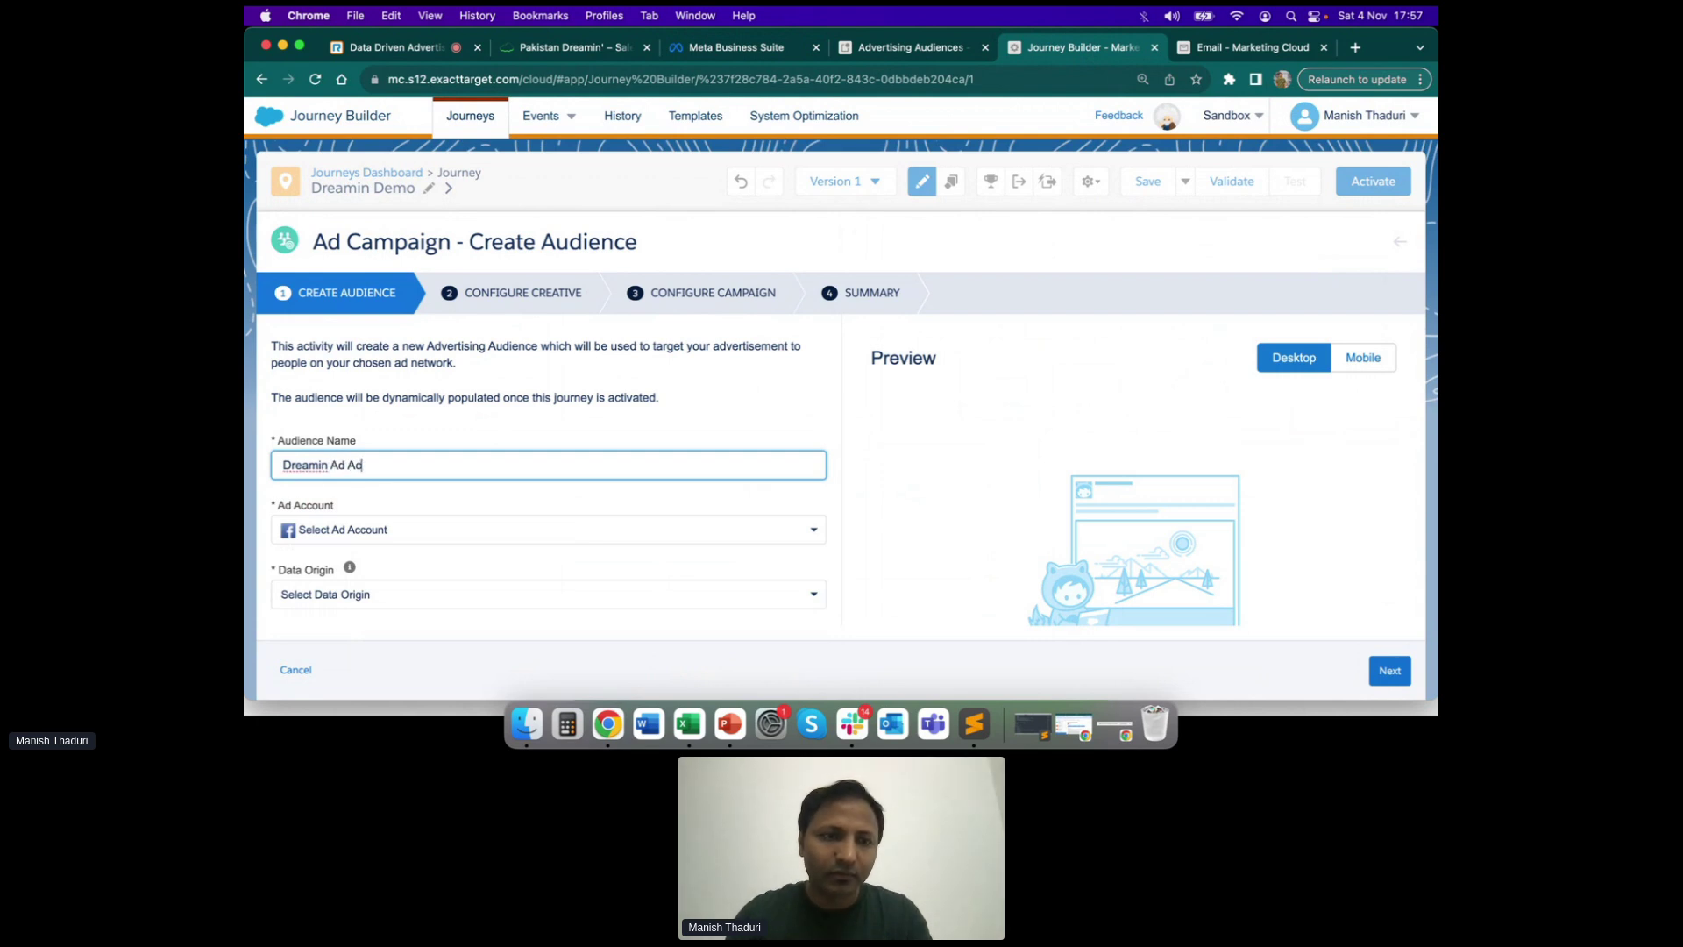
pyautogui.write('paign')
# Assign the first listed Facebook ad account, set Data Origin to User provided only, and proceed to the creative configuration
pyautogui.click(473, 528)
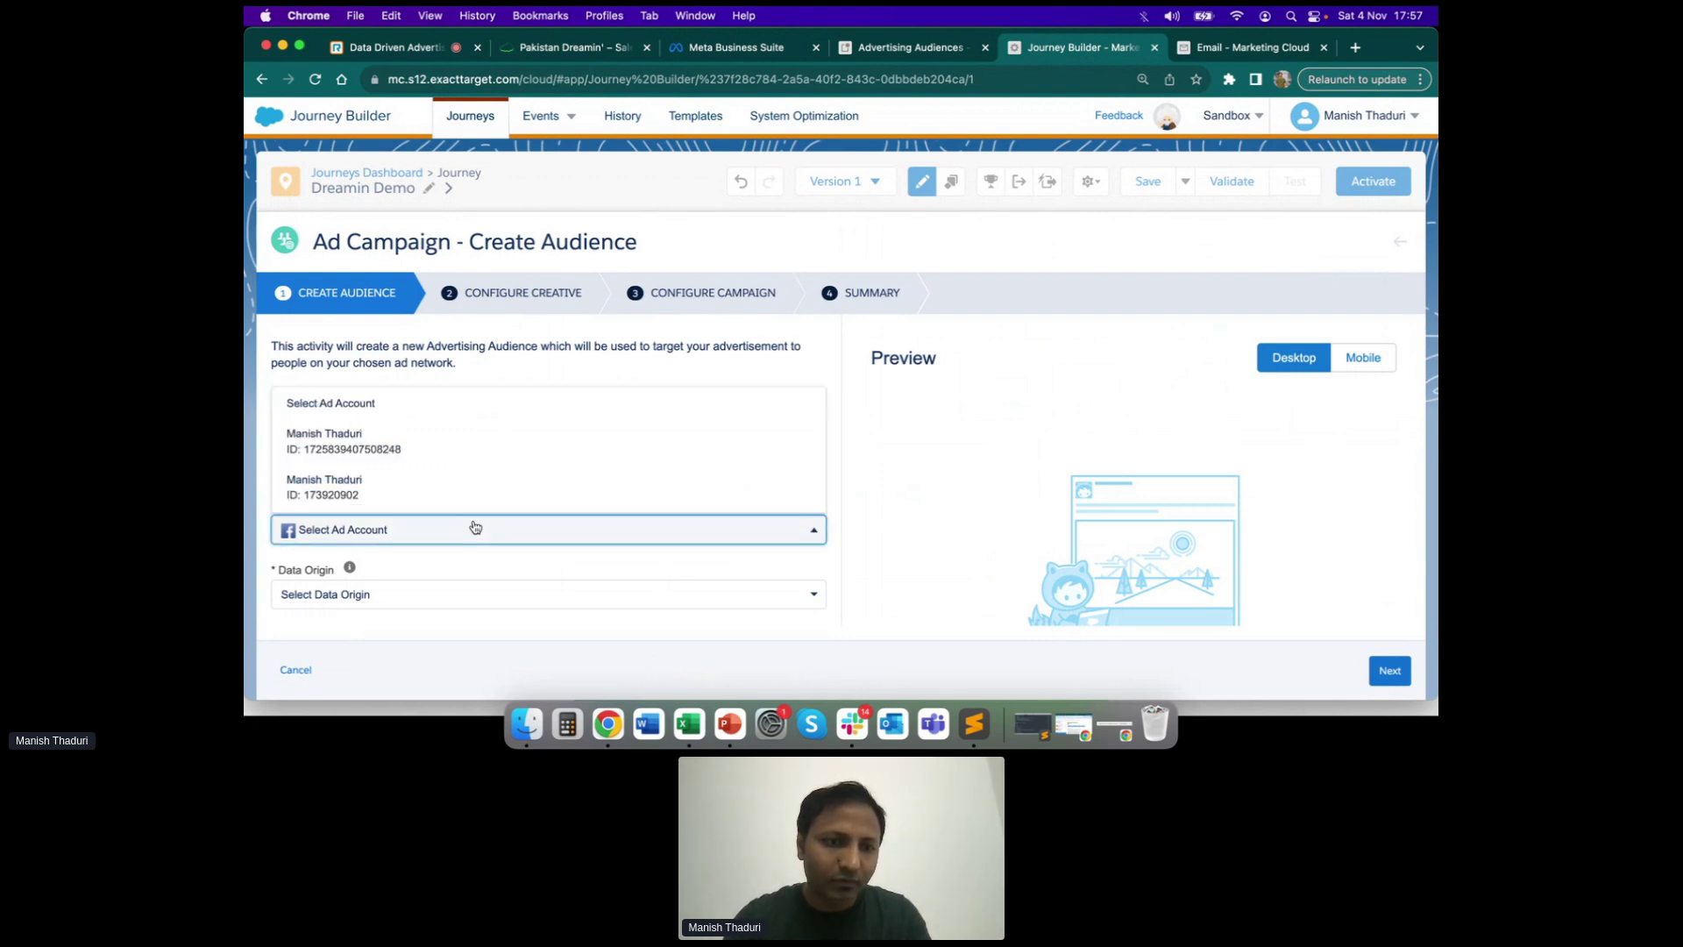
pyautogui.click(421, 446)
pyautogui.scroll(-2, 456, 526)
pyautogui.click(424, 501)
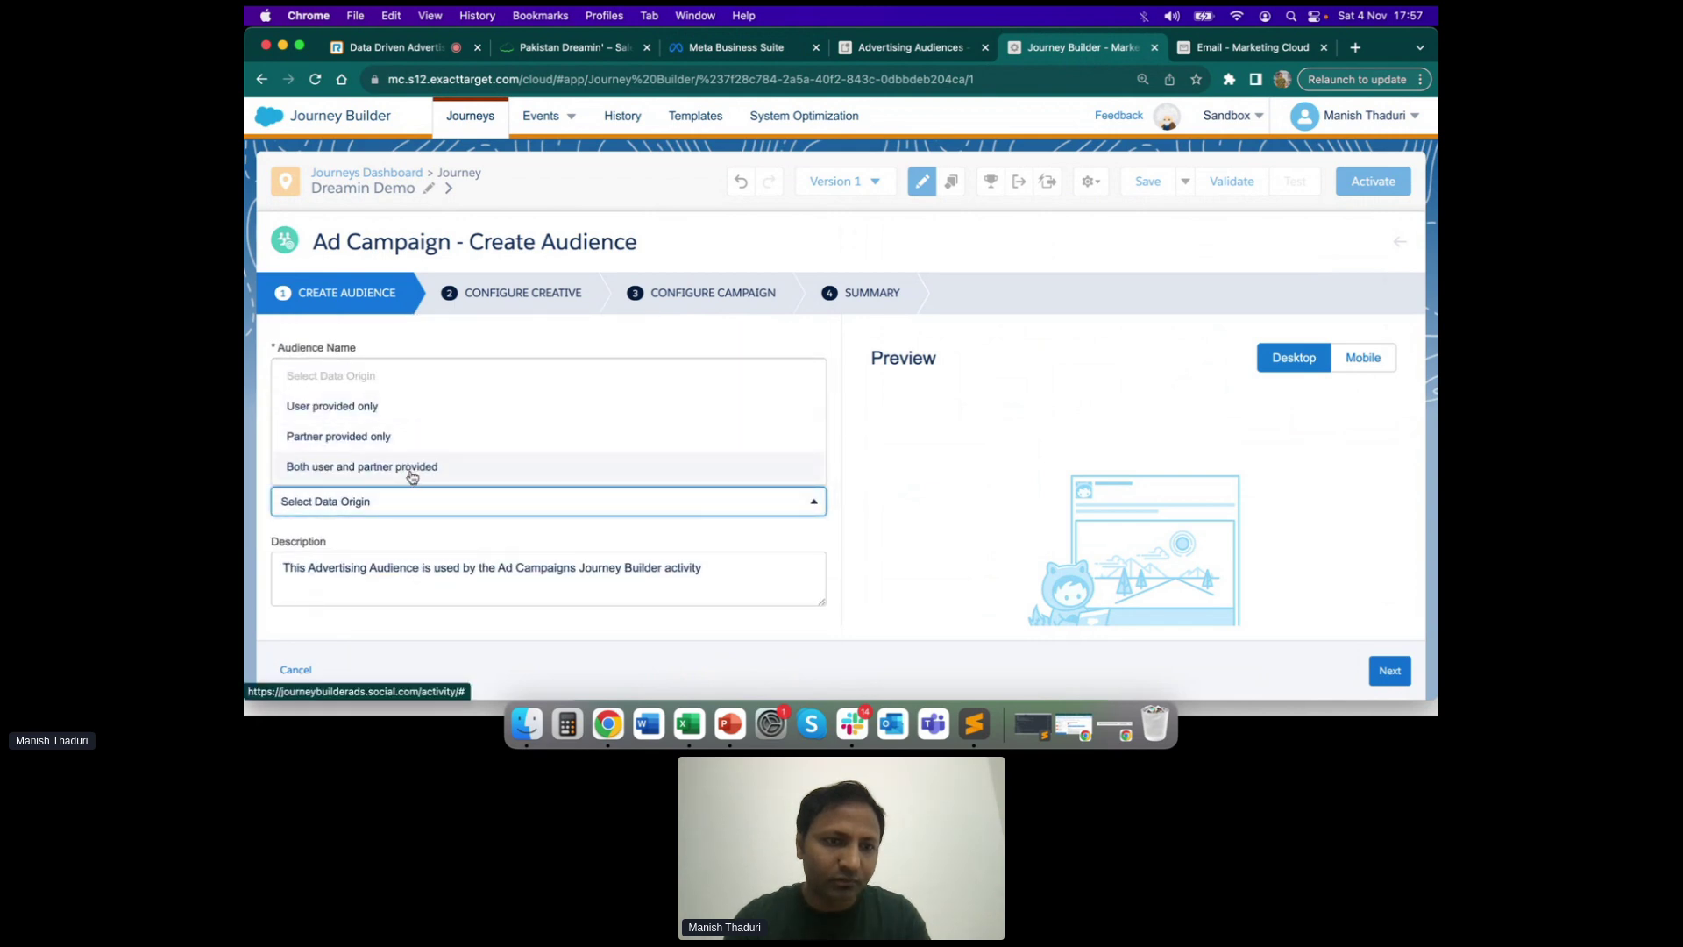
pyautogui.click(417, 406)
pyautogui.scroll(-5, 541, 529)
pyautogui.scroll(-1, 541, 529)
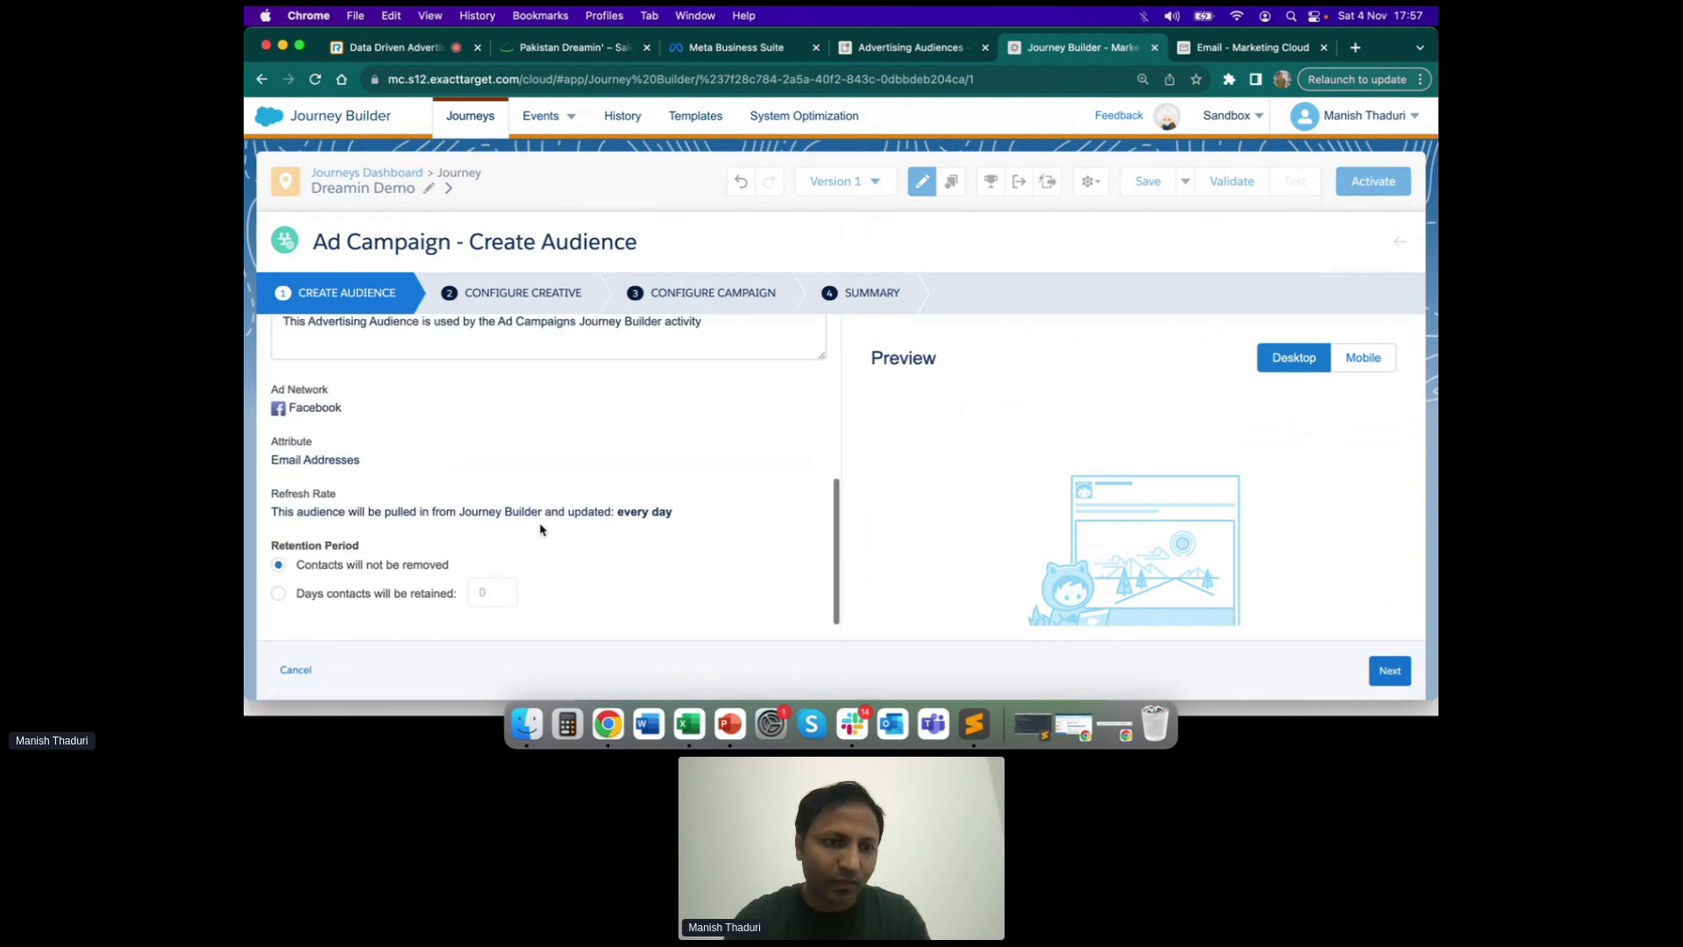
pyautogui.click(1391, 675)
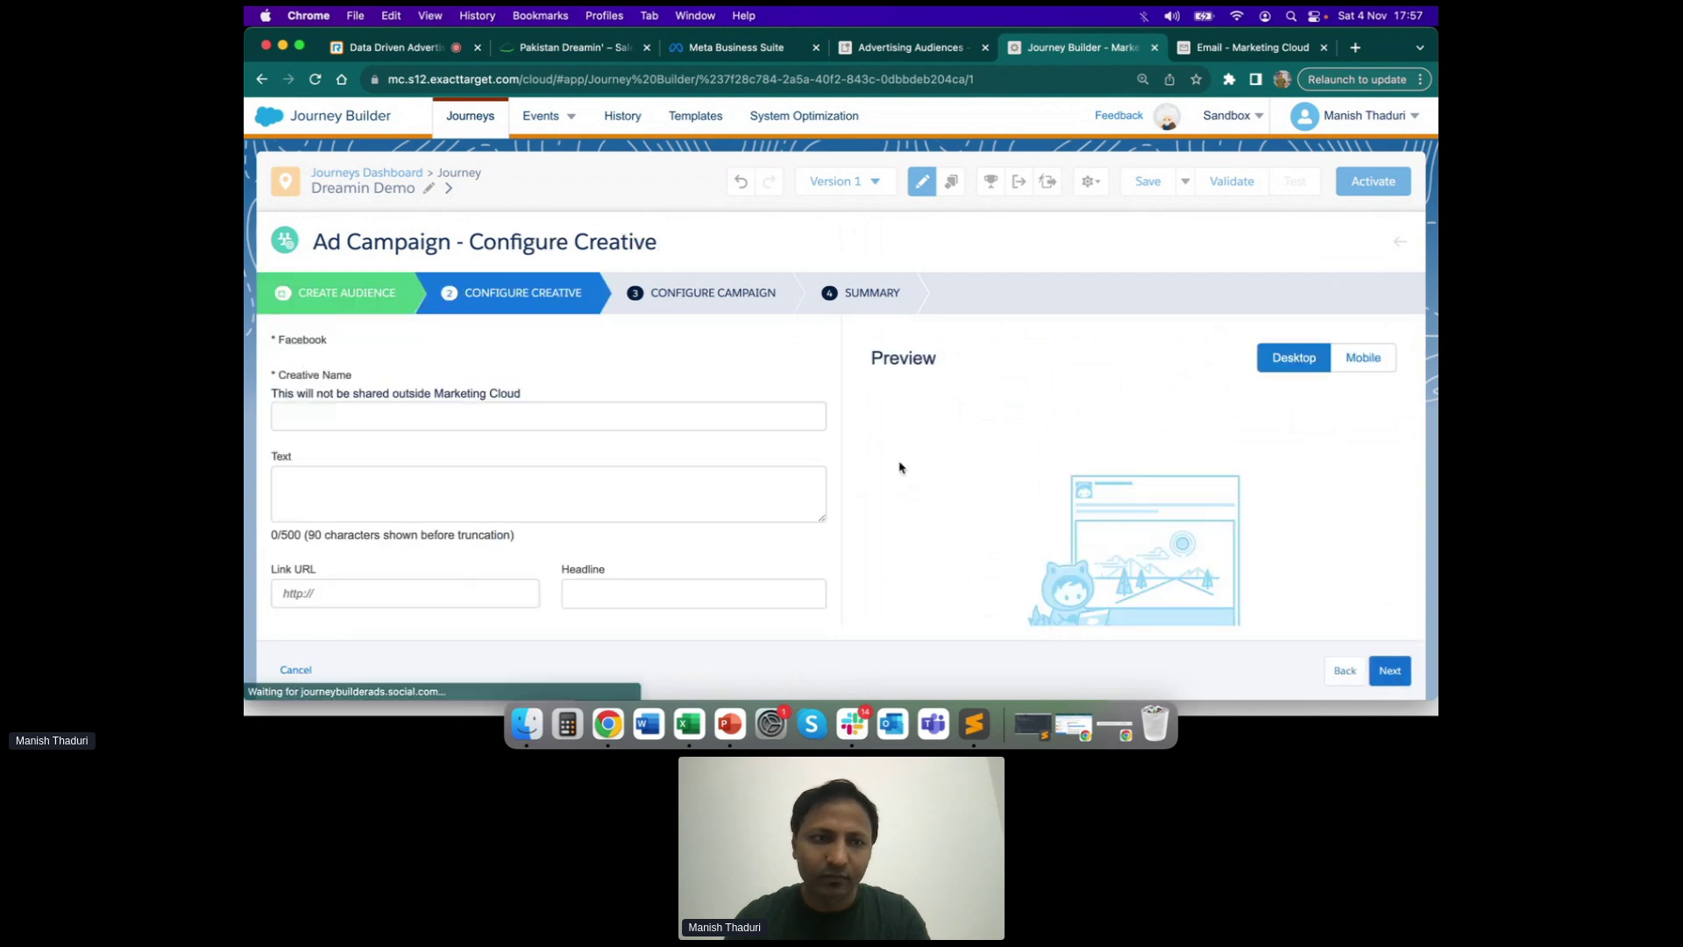
# Choose Dress2Match as the ad's Facebook page and name the creative Description
pyautogui.click(459, 364)
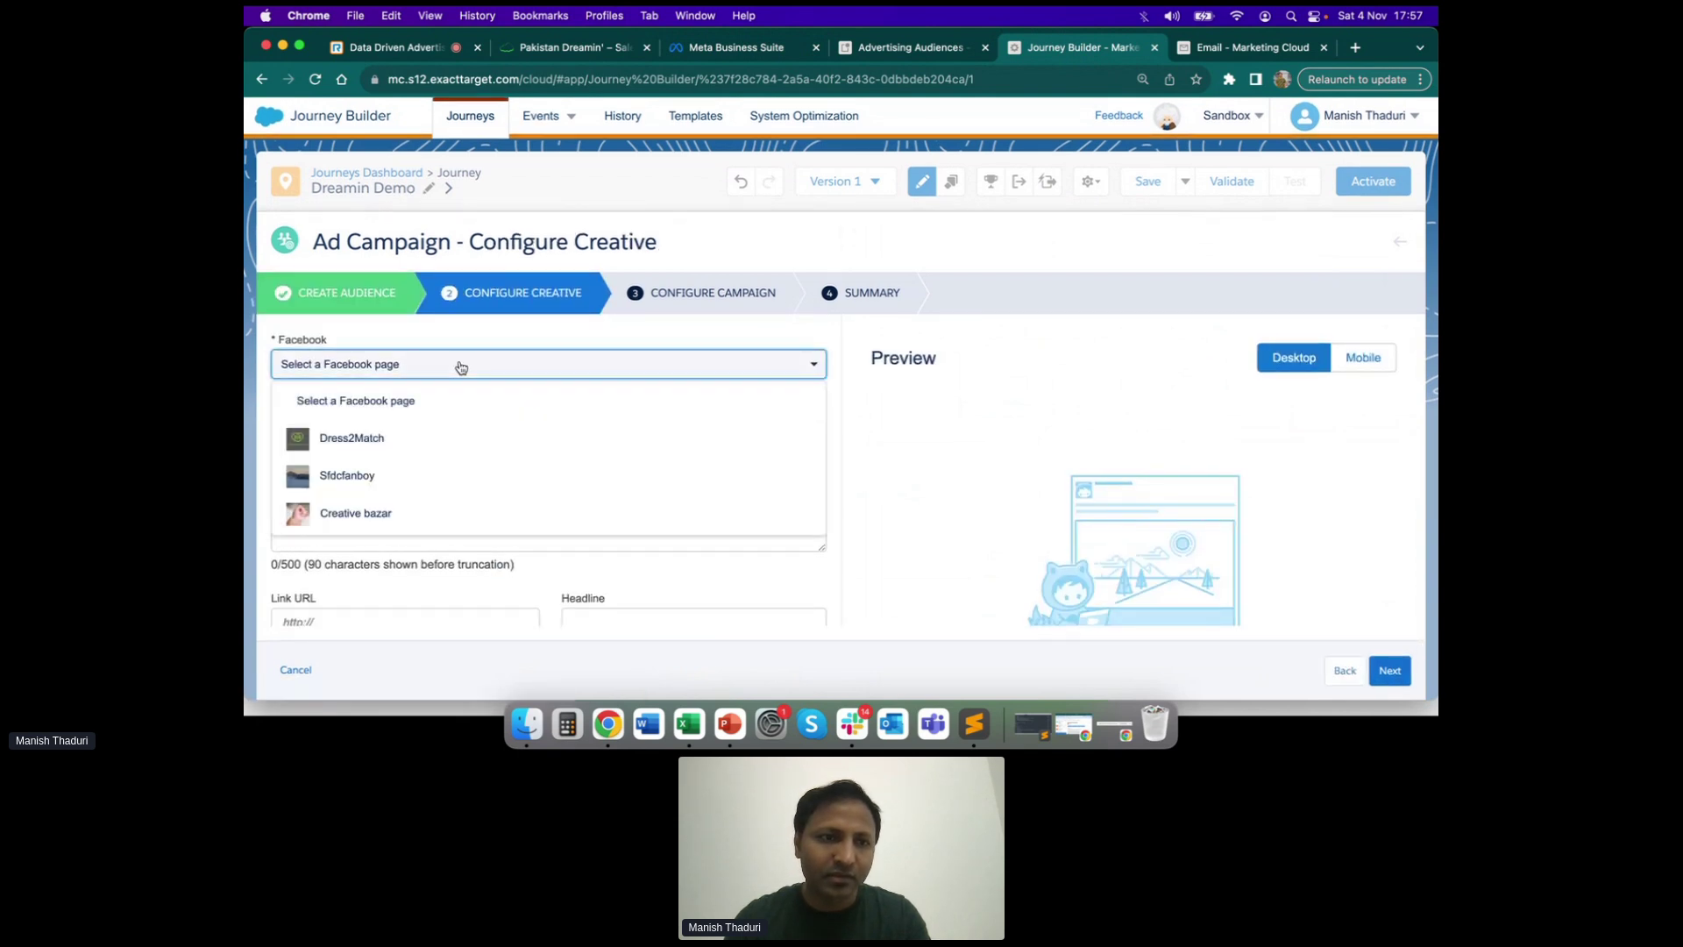
pyautogui.click(355, 438)
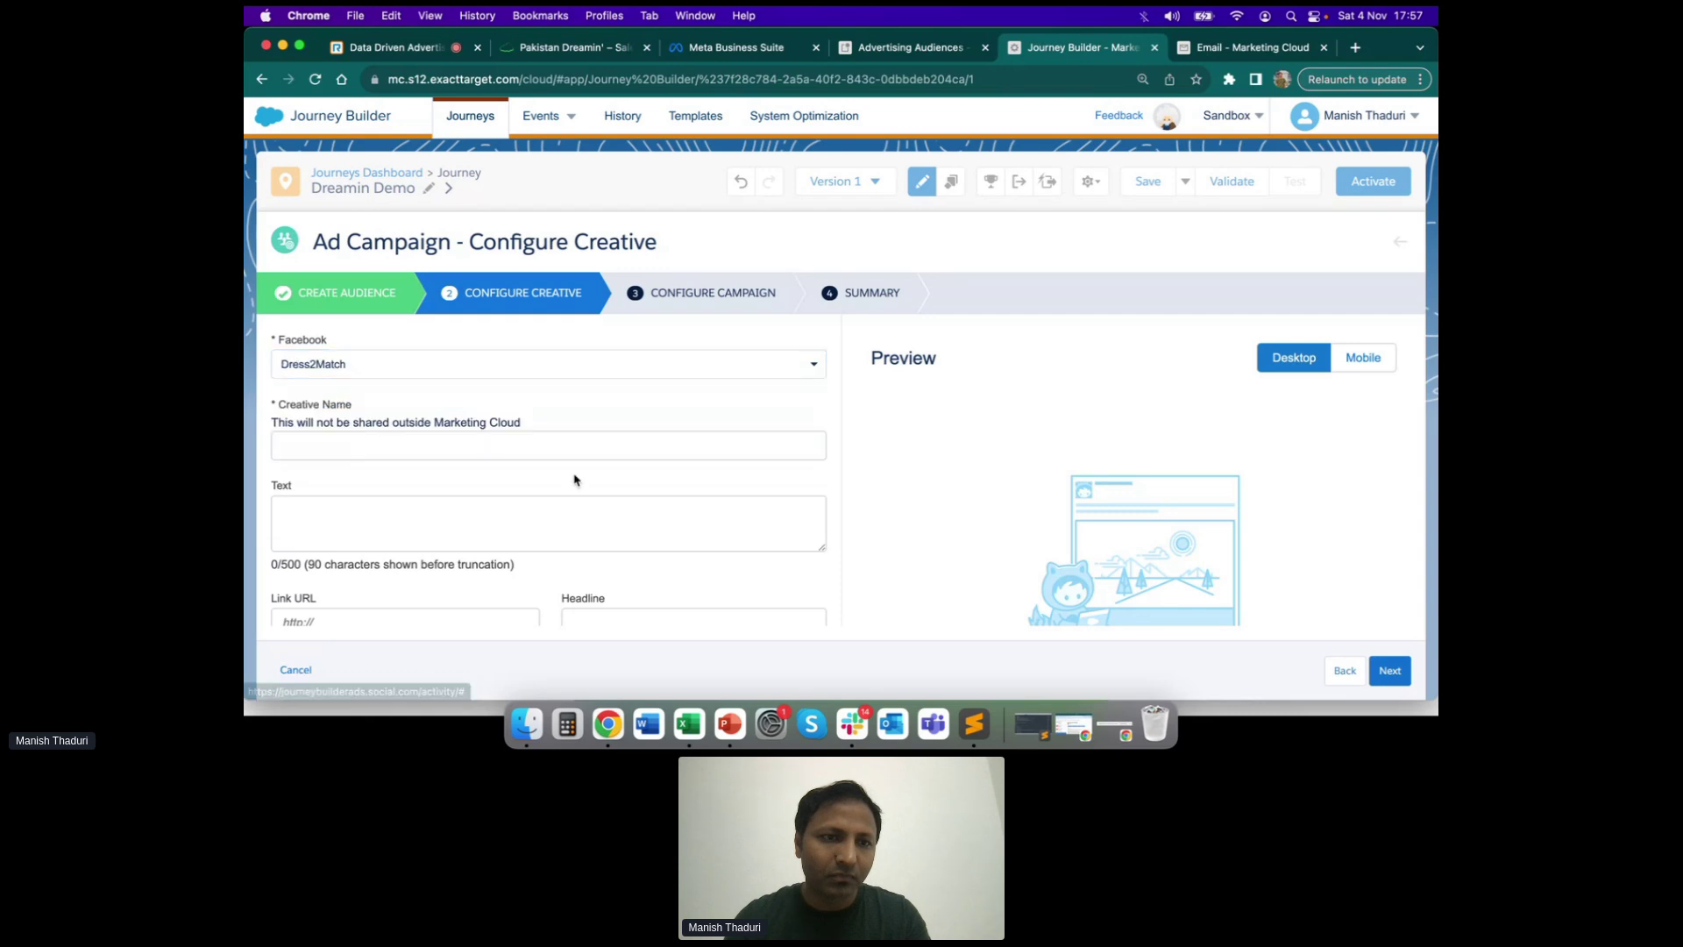
pyautogui.scroll(-2, 570, 477)
pyautogui.click(397, 386)
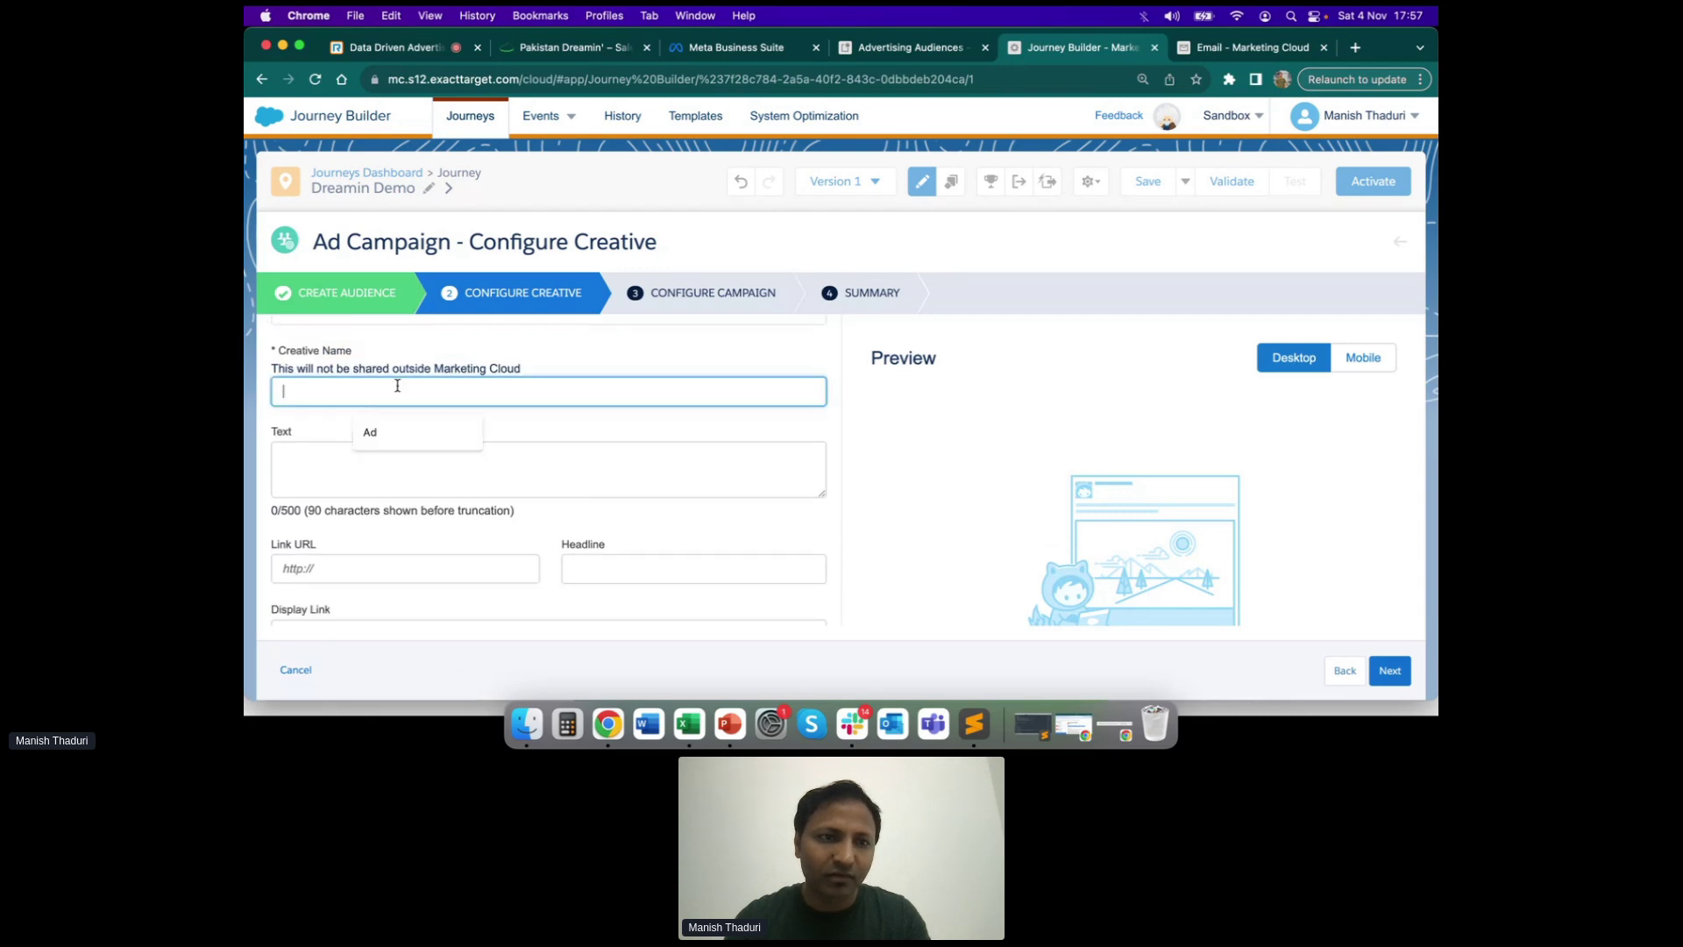
pyautogui.write('Description')
pyautogui.scroll(-5, 650, 571)
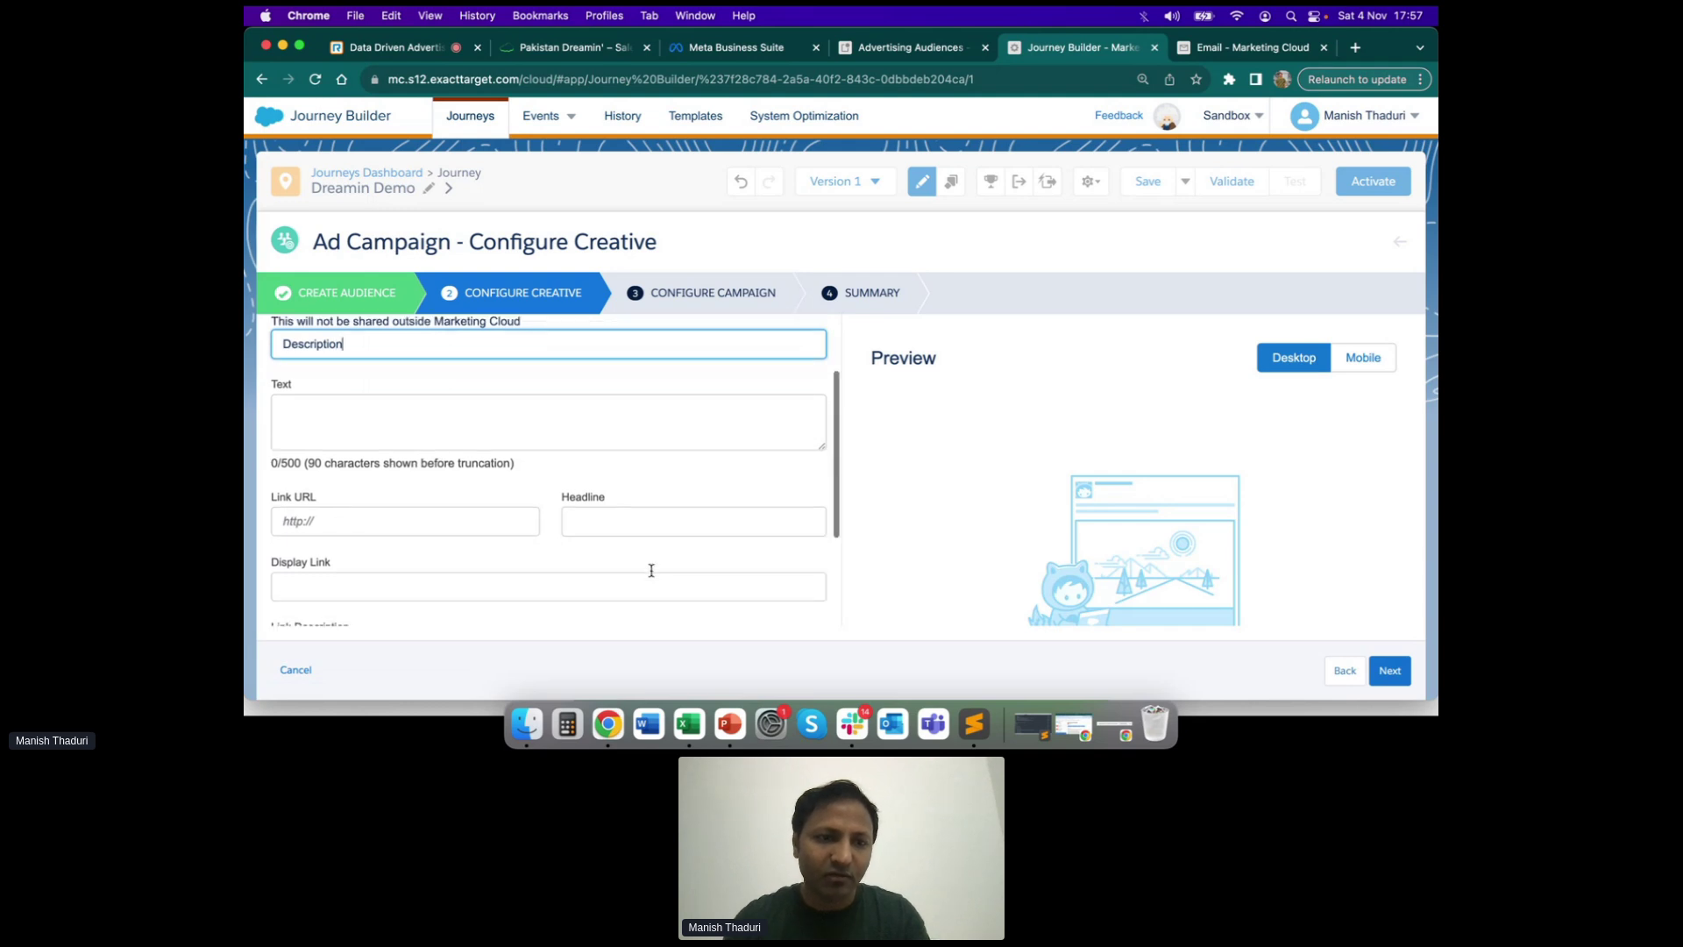
pyautogui.scroll(5, 661, 492)
pyautogui.click(1401, 675)
pyautogui.click(564, 445)
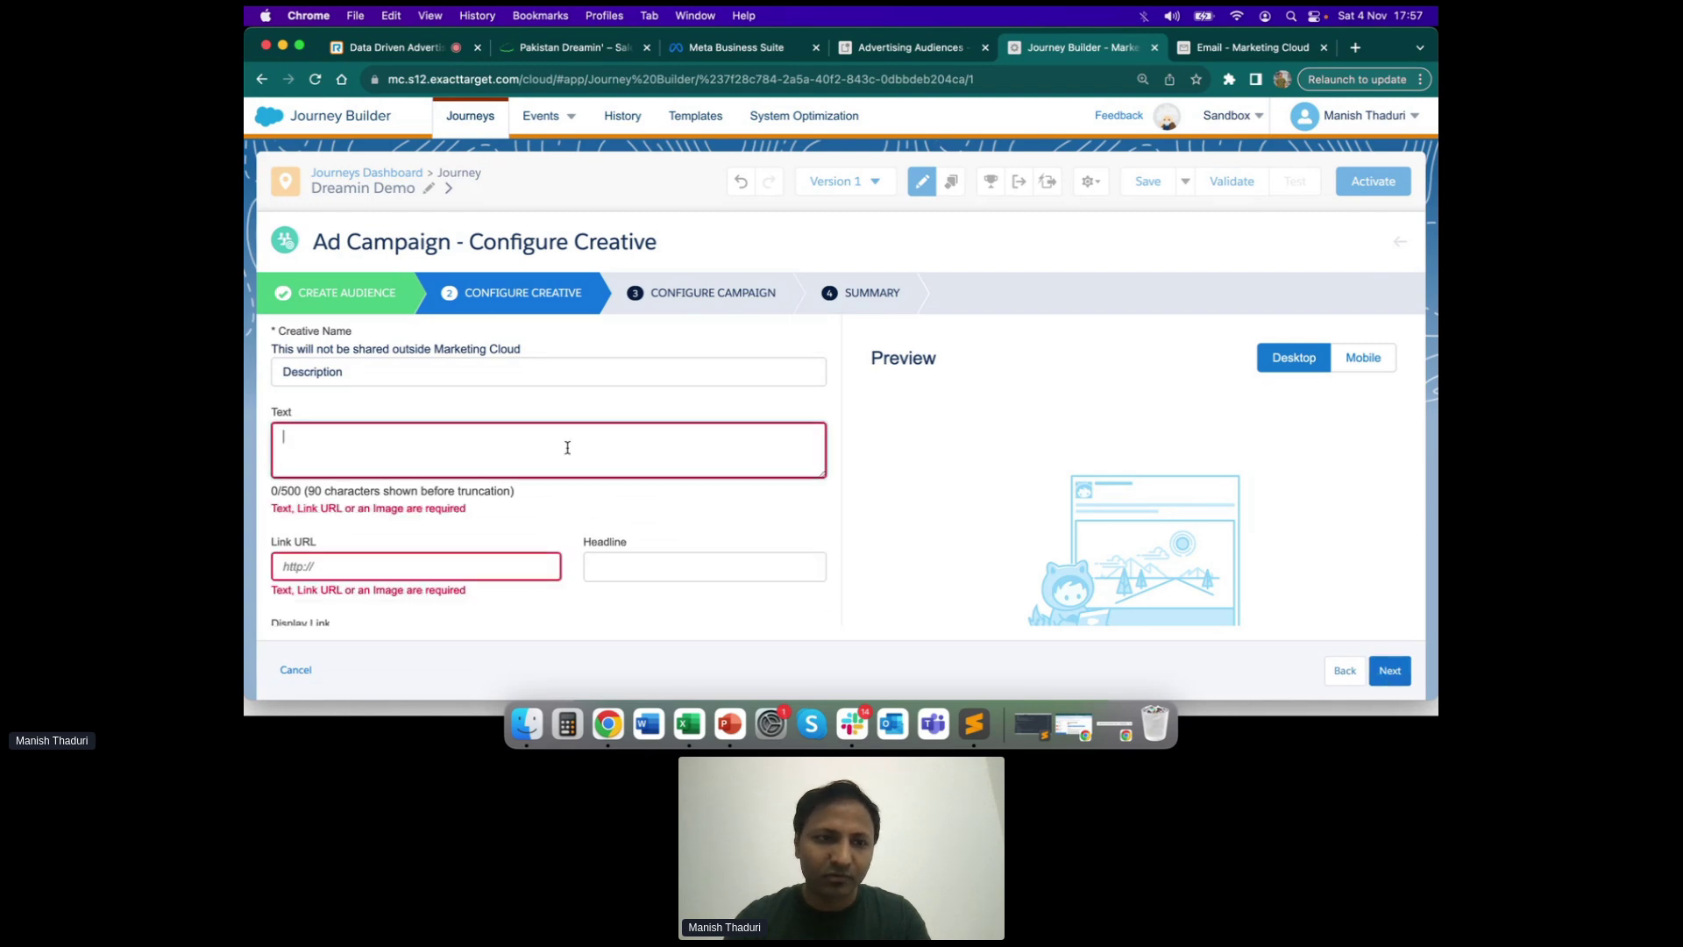
pyautogui.write('Test')
pyautogui.click(498, 525)
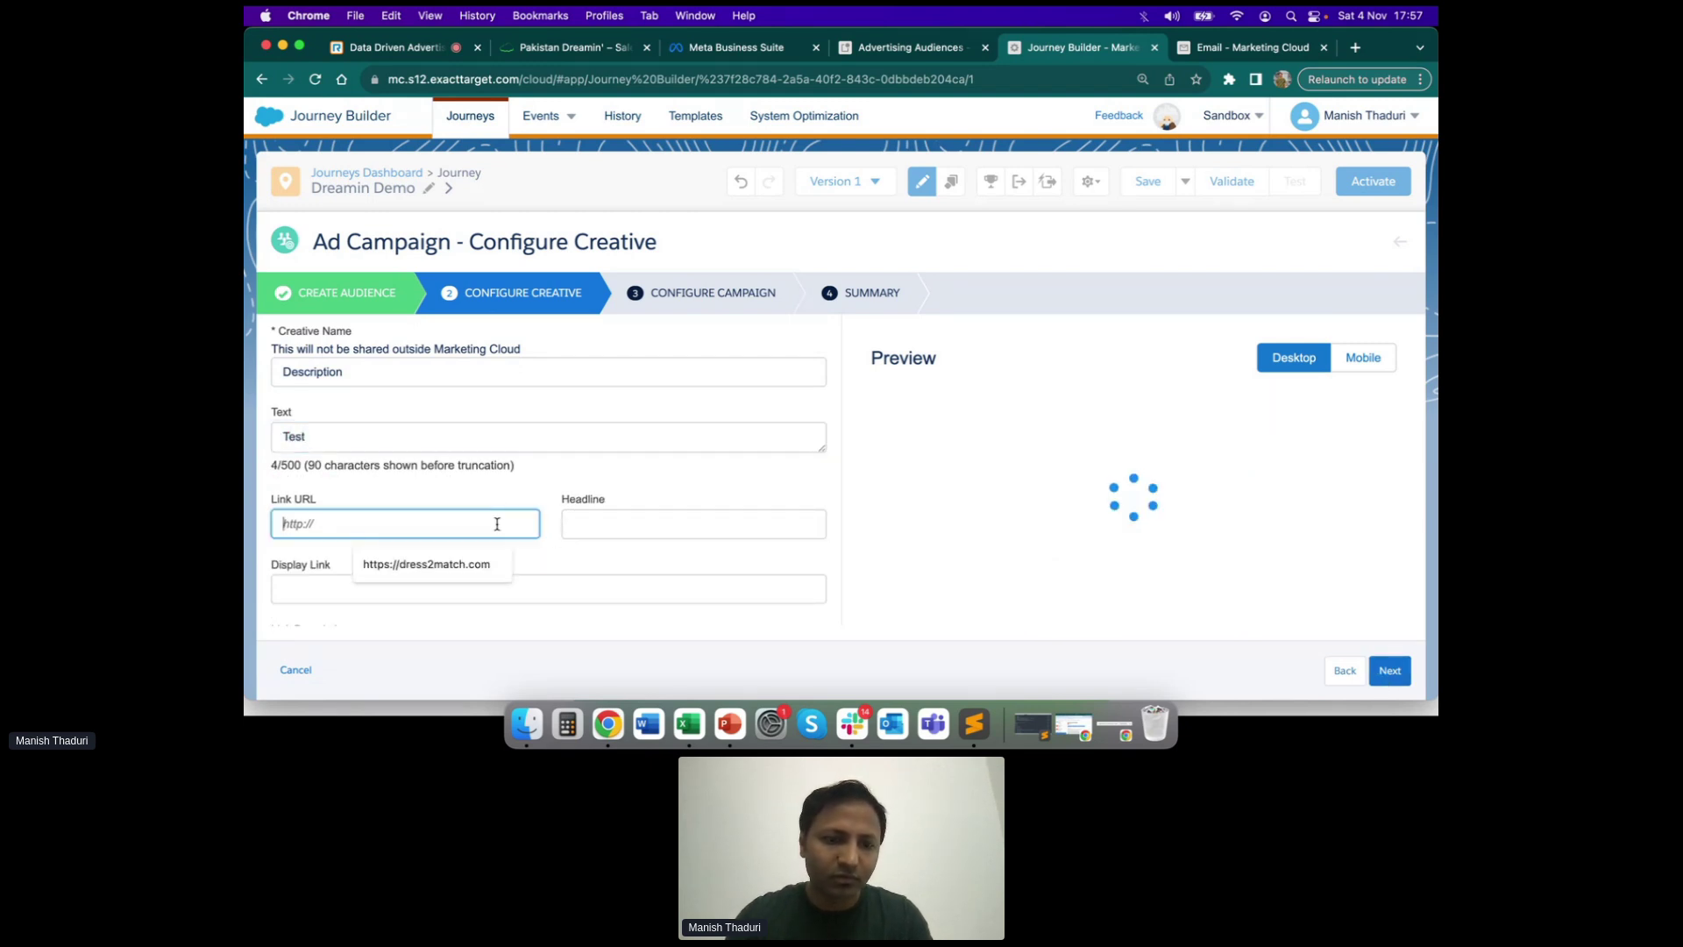
pyautogui.write('dress2mat')
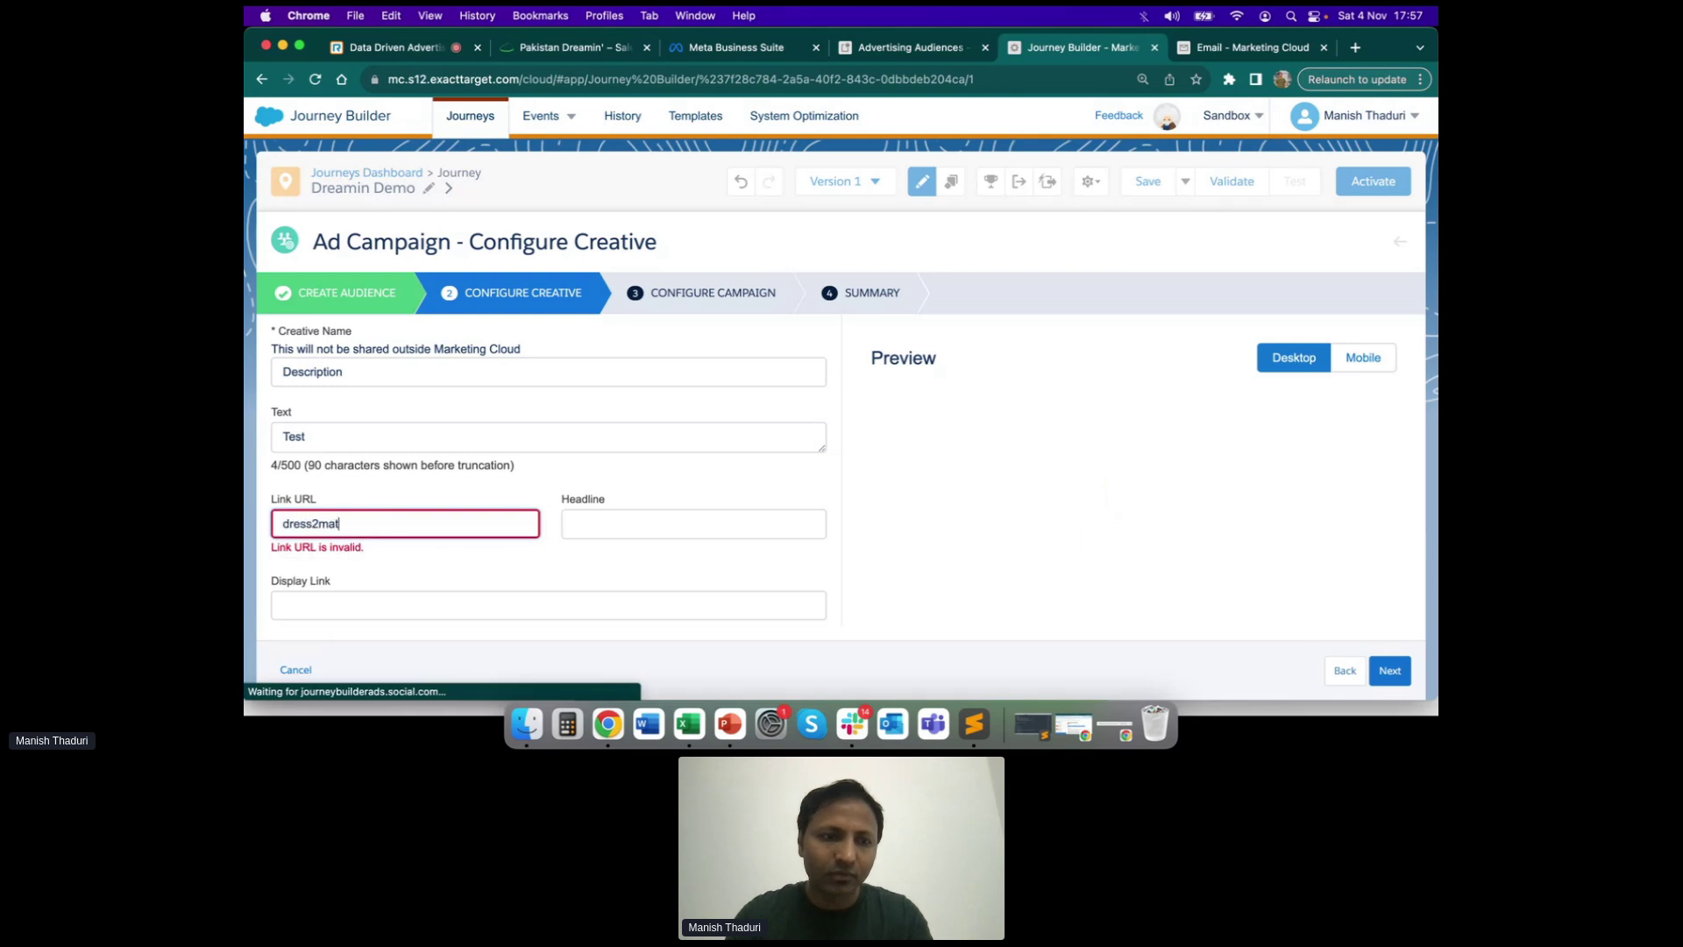
pyautogui.write('ch.com')
pyautogui.click(555, 574)
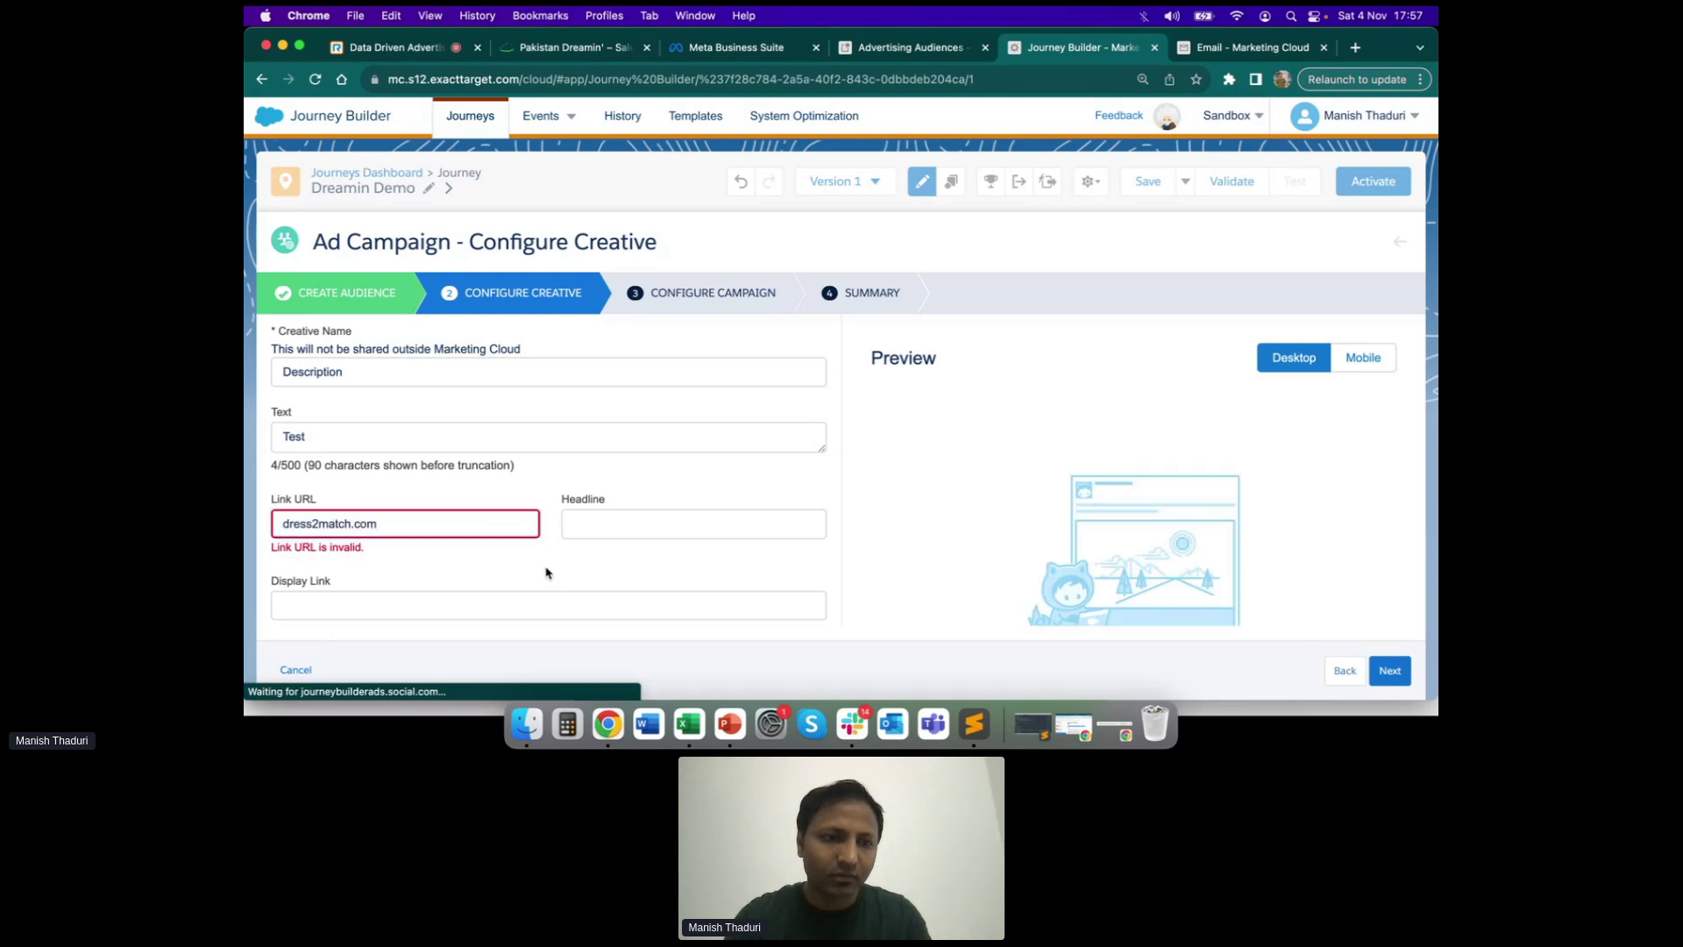
pyautogui.click(453, 521)
pyautogui.write('www.')
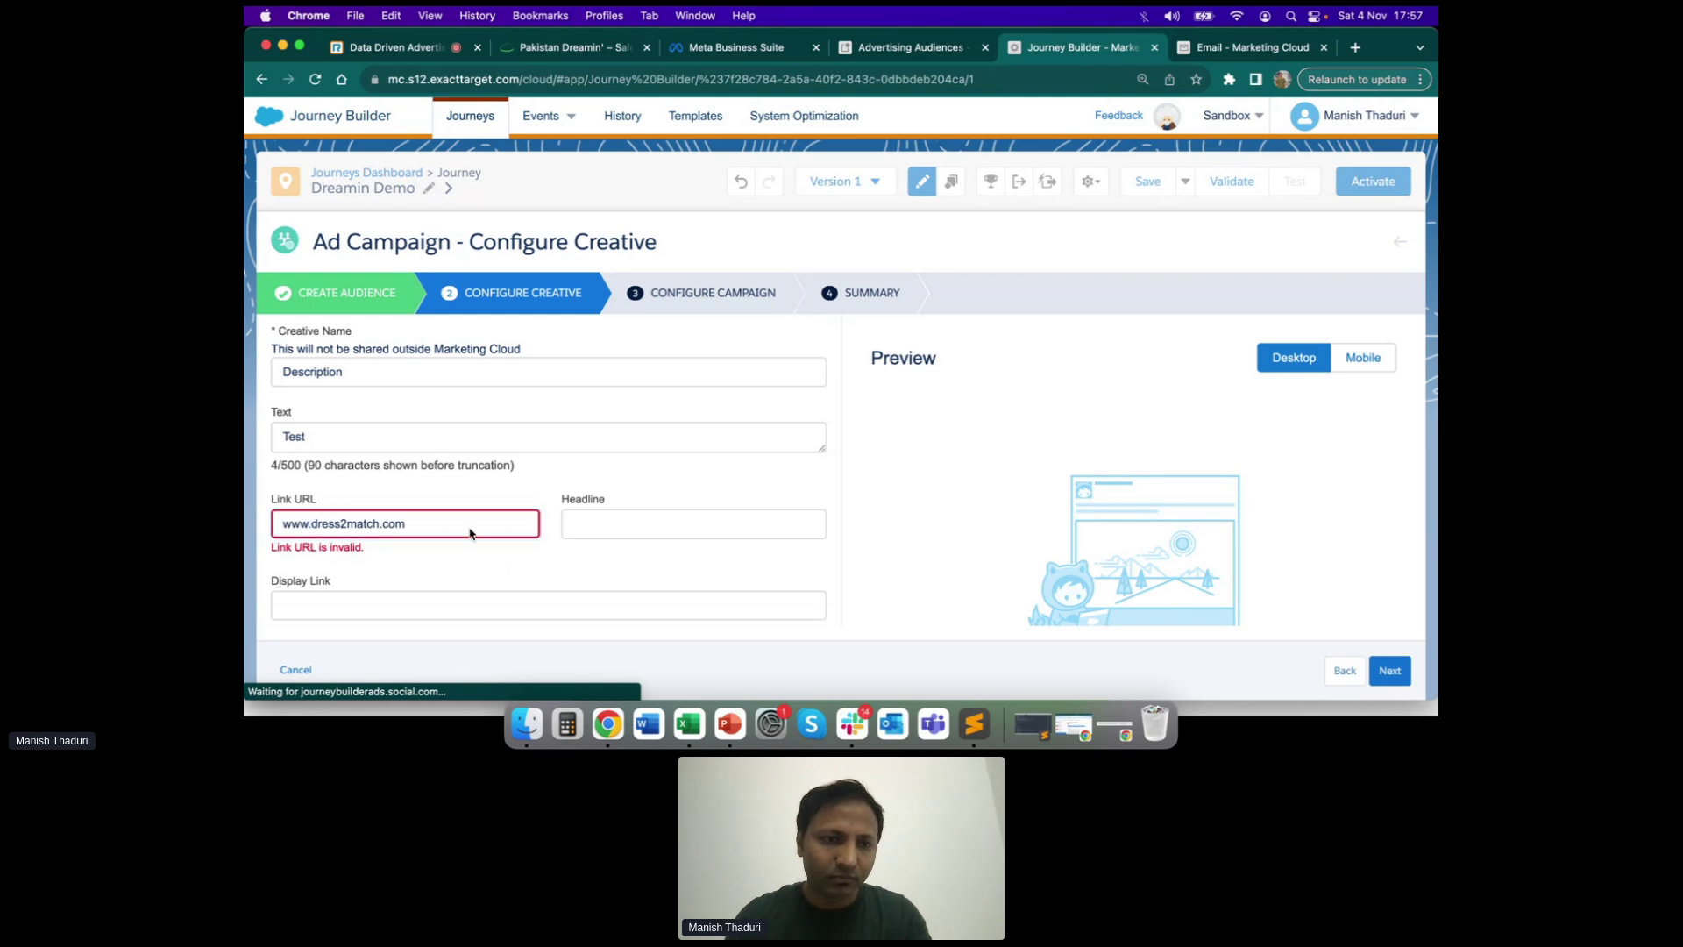
pyautogui.moveTo(309, 519); pyautogui.dragTo(282, 522)
pyautogui.write('https://')
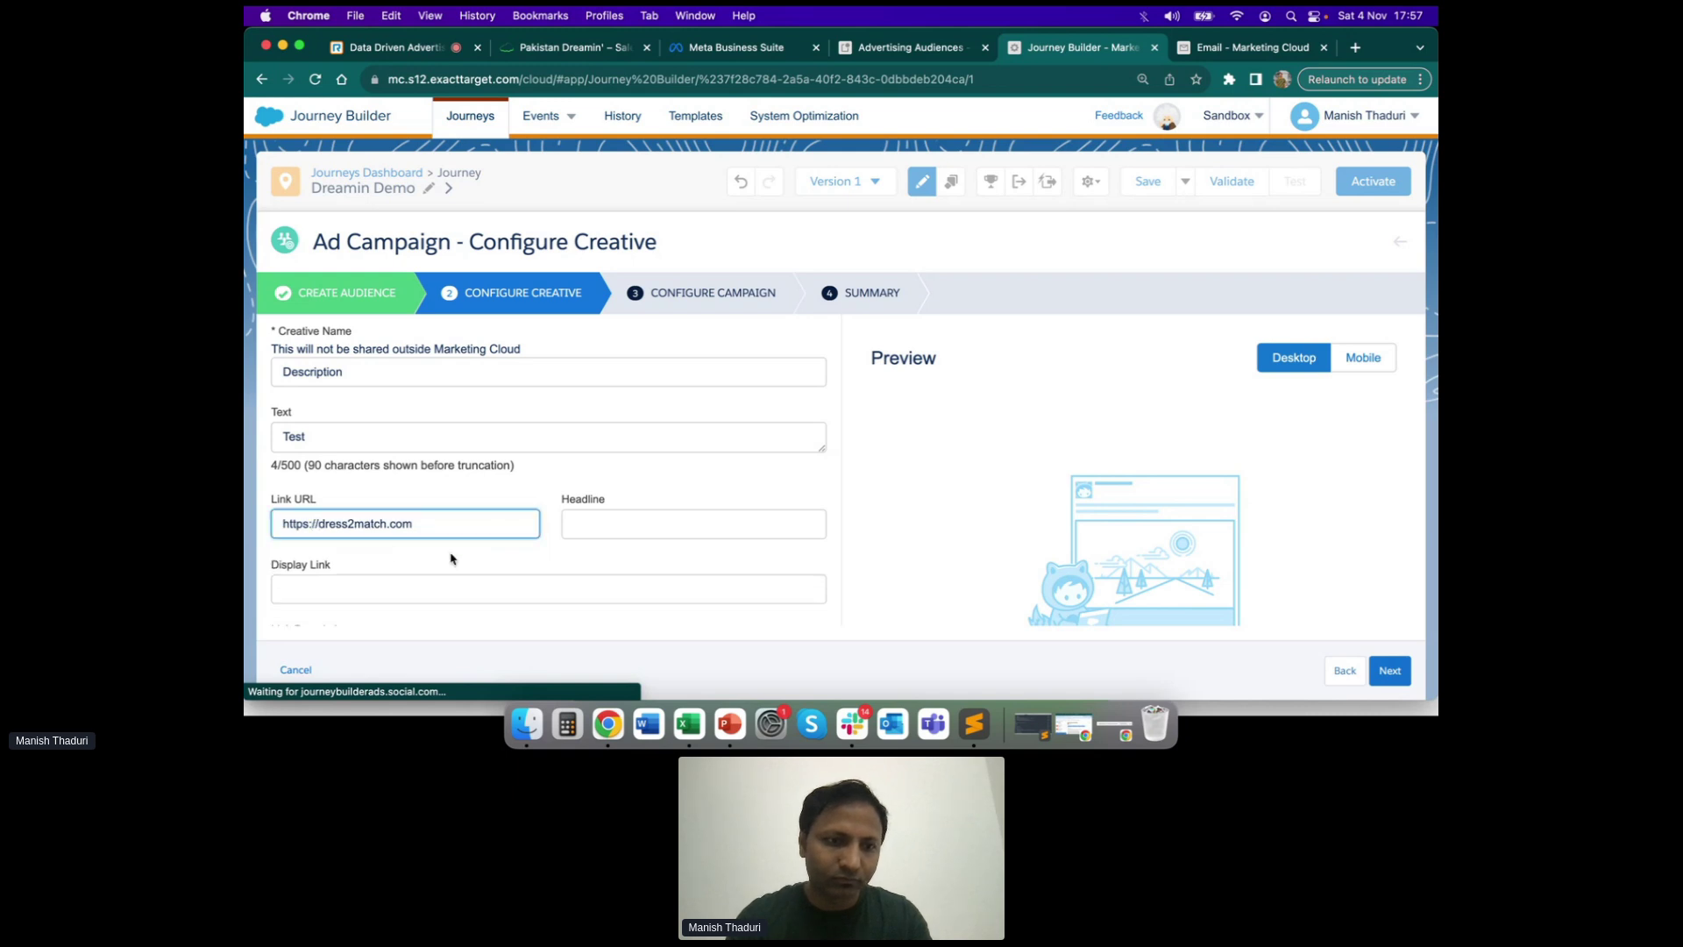
pyautogui.scroll(-4, 453, 558)
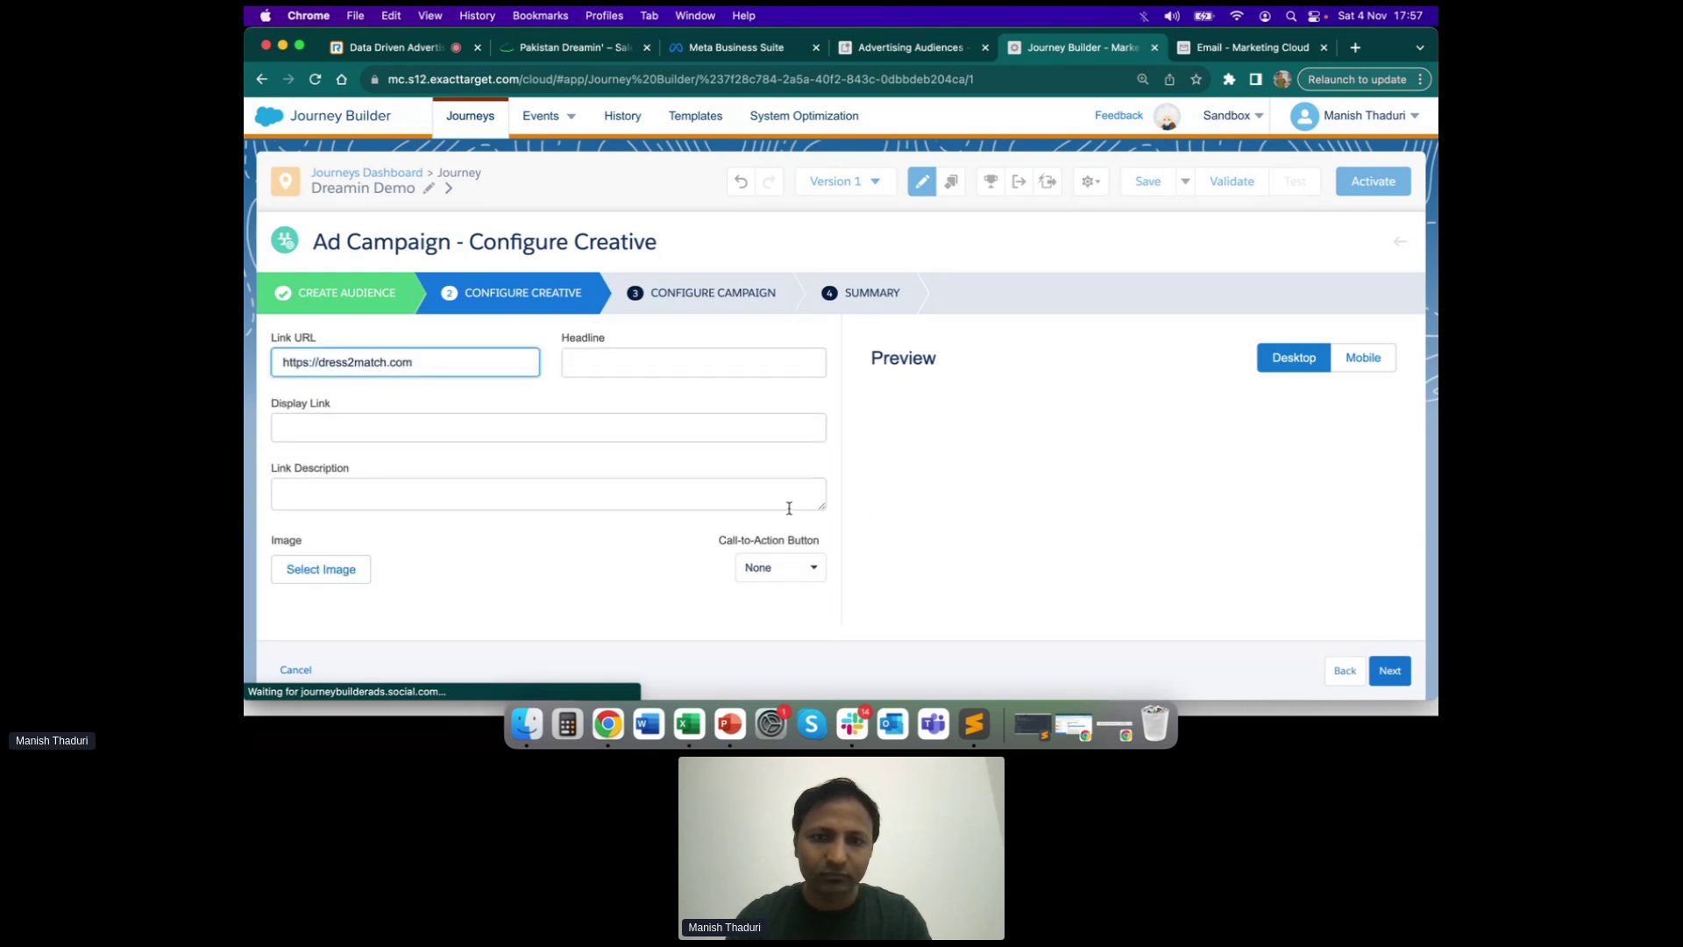
pyautogui.click(1390, 670)
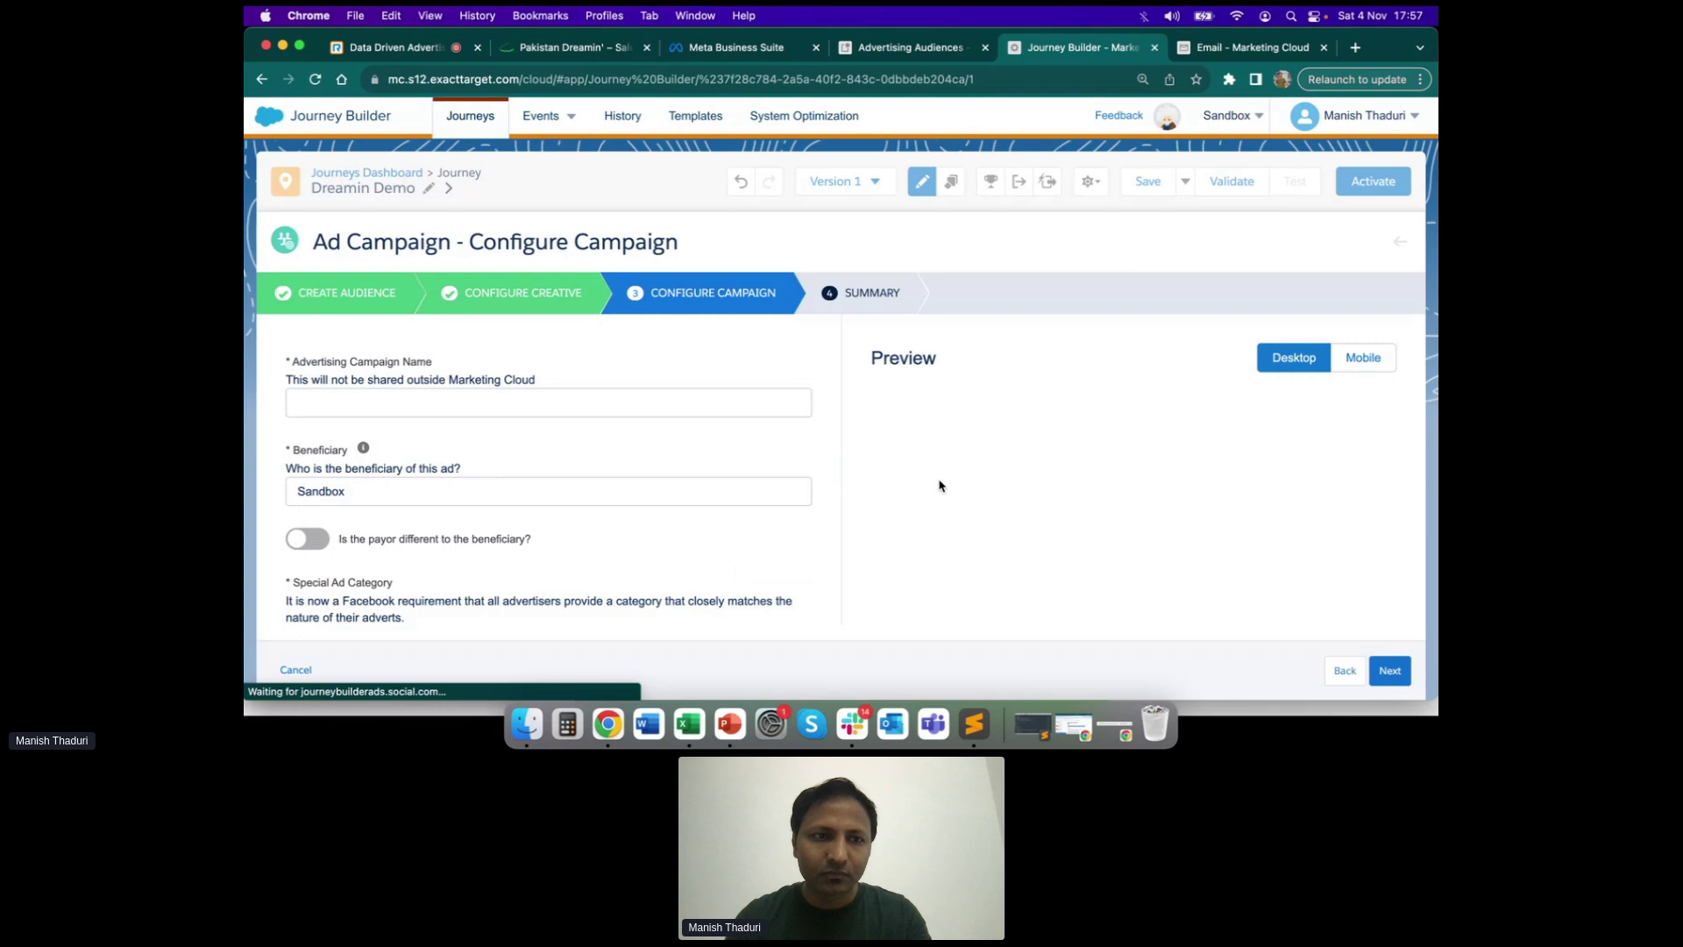
# Review the campaign's total spend, daily budget and ad preview, and discard the Ad Campaign activity's unsaved changes
pyautogui.scroll(-5, 590, 482)
pyautogui.scroll(-2, 592, 480)
pyautogui.scroll(-1, 402, 525)
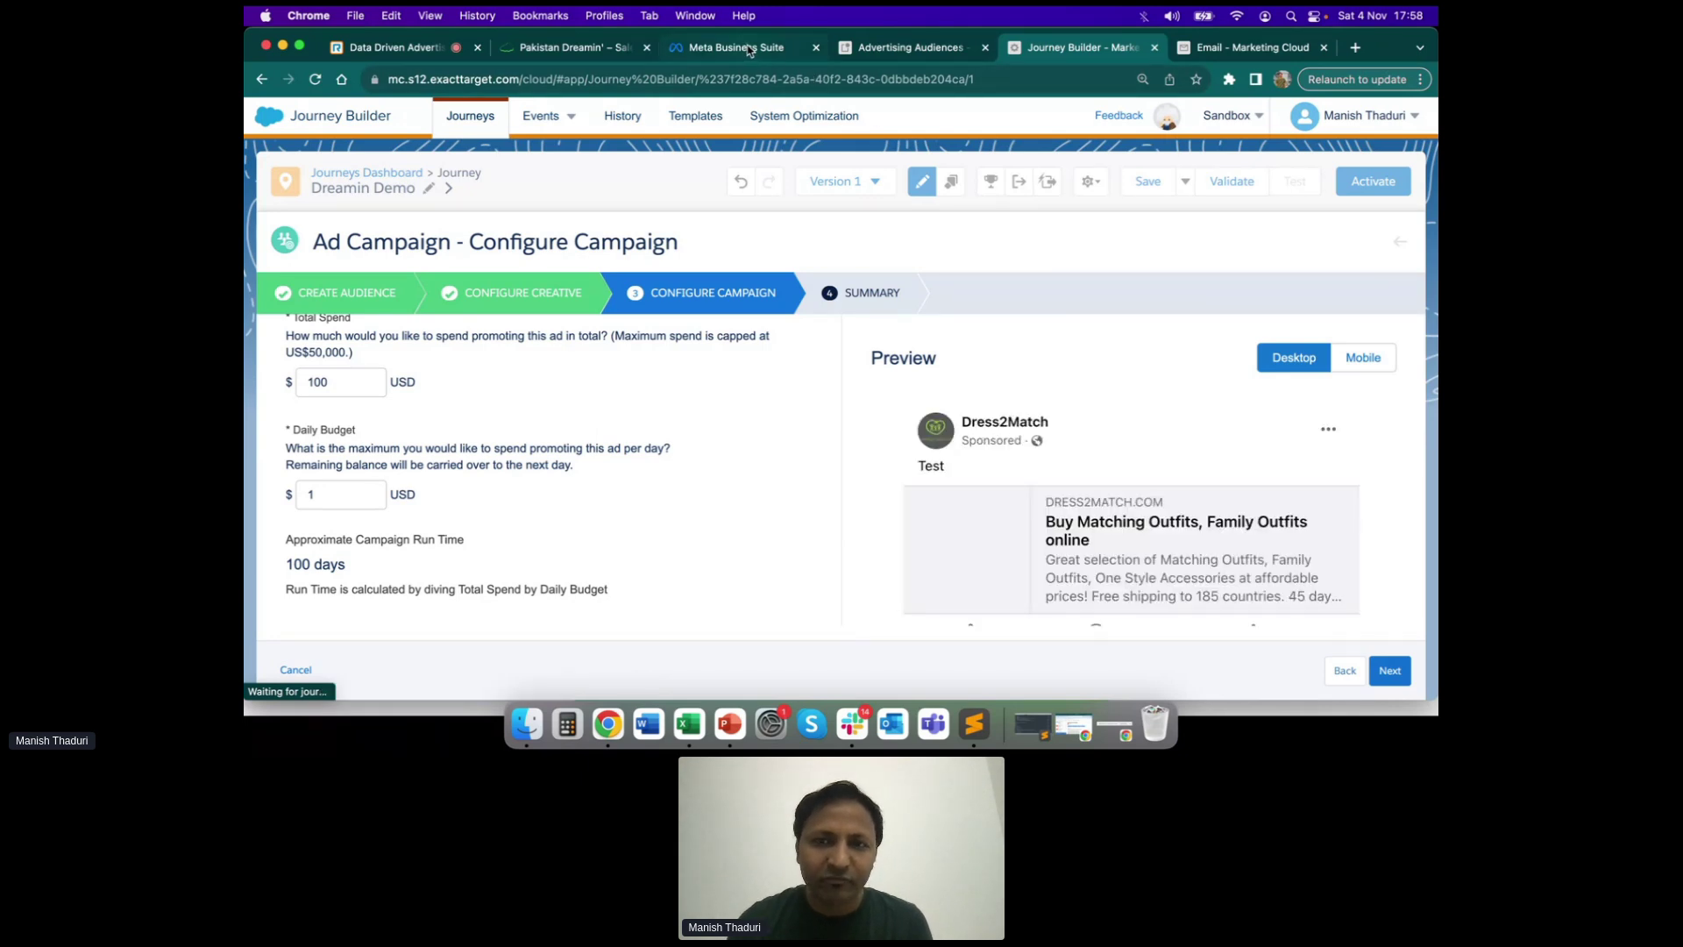
pyautogui.scroll(-1, 1118, 506)
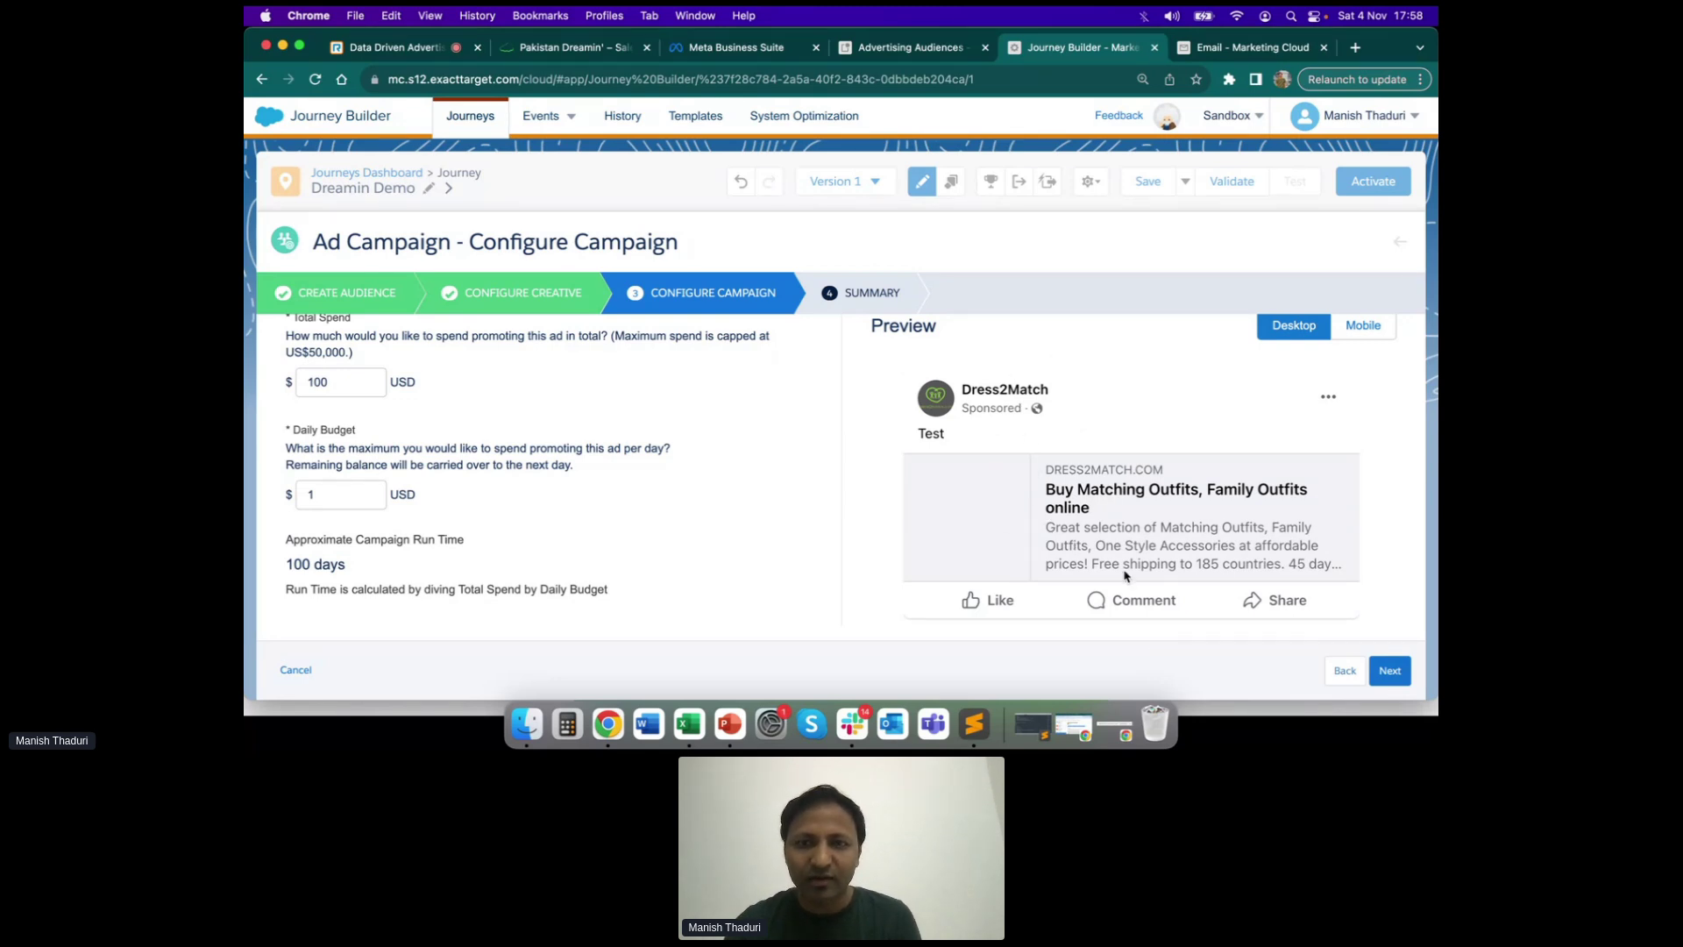
pyautogui.click(1392, 674)
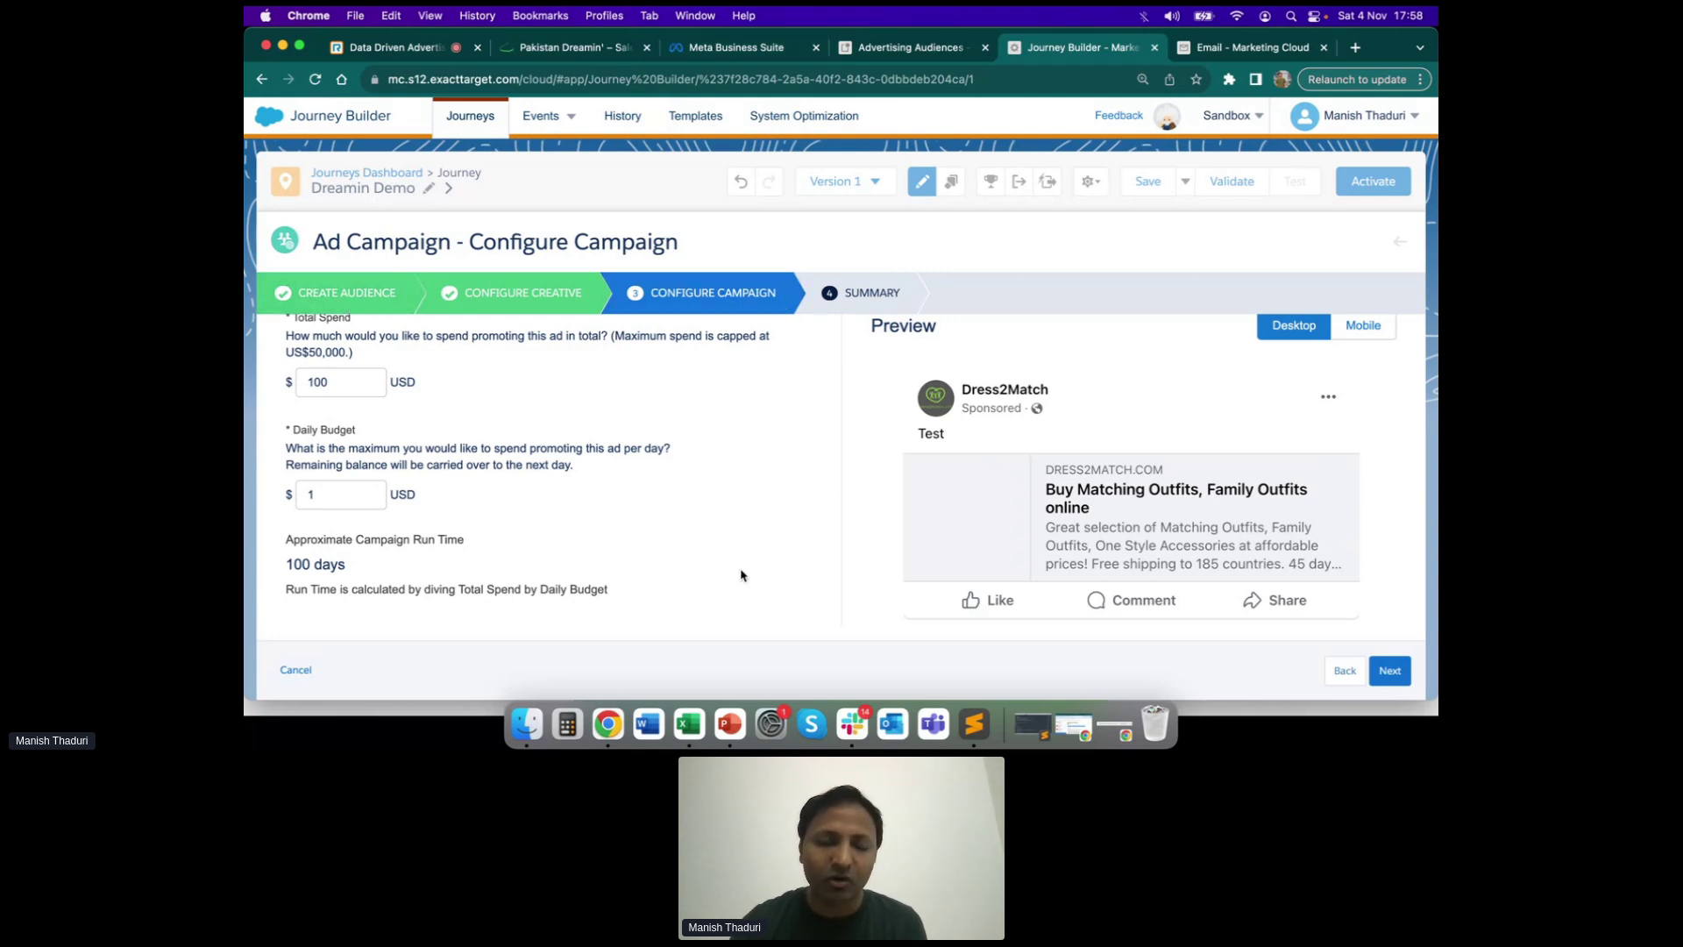
pyautogui.click(288, 675)
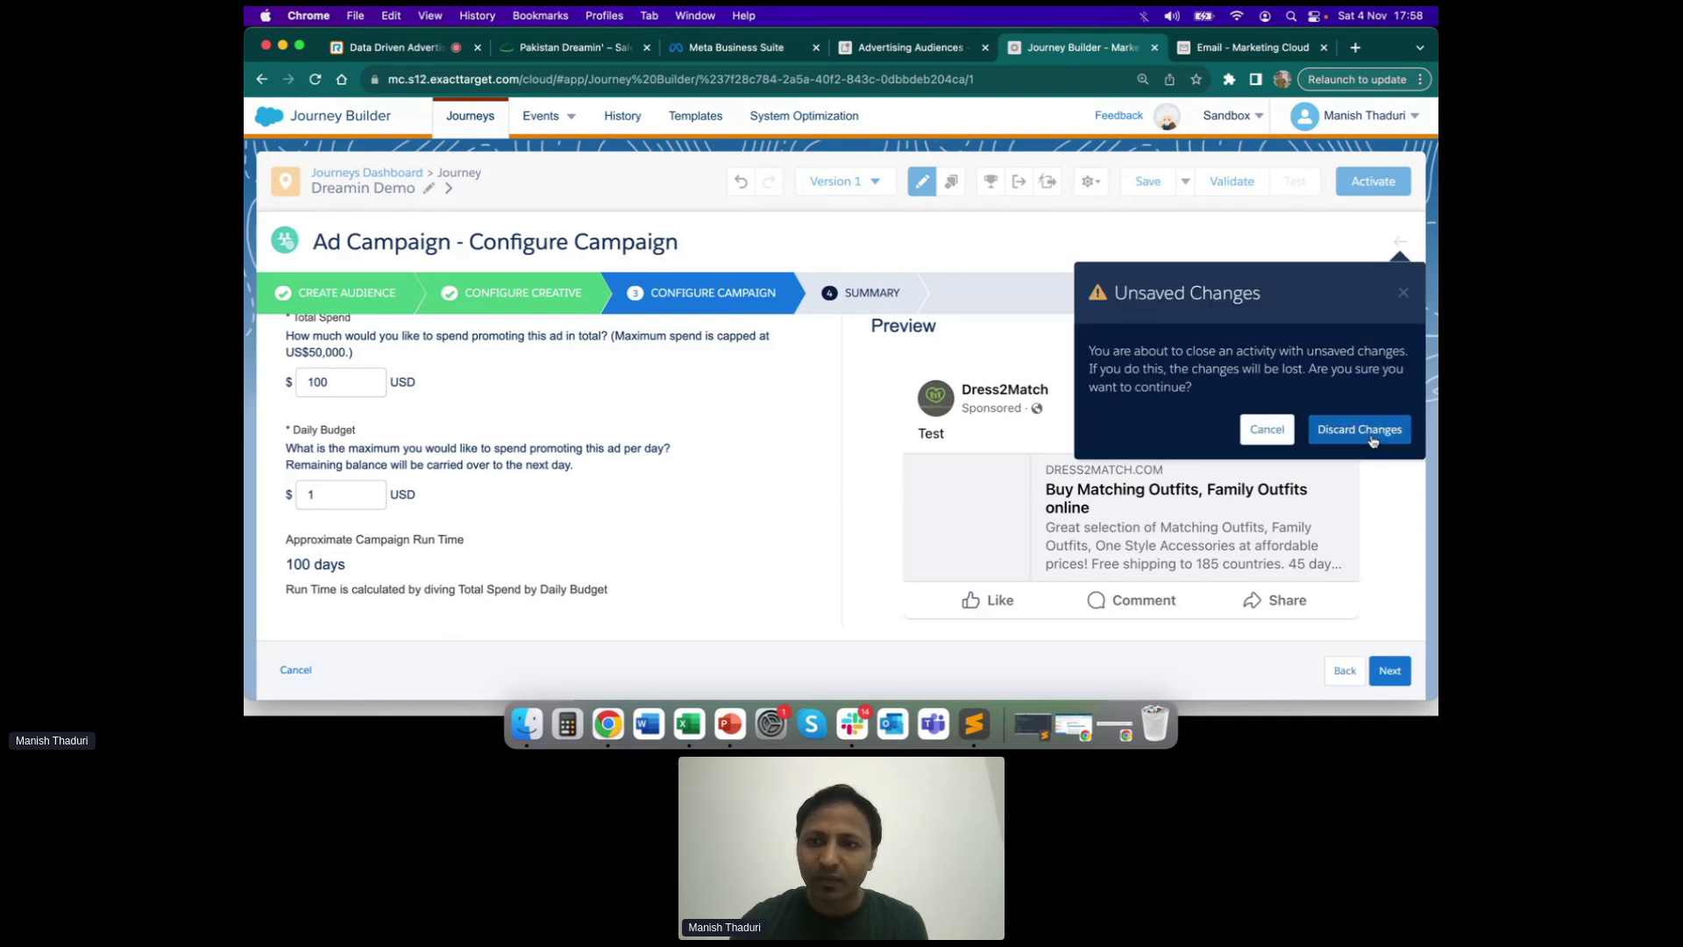
pyautogui.click(1373, 439)
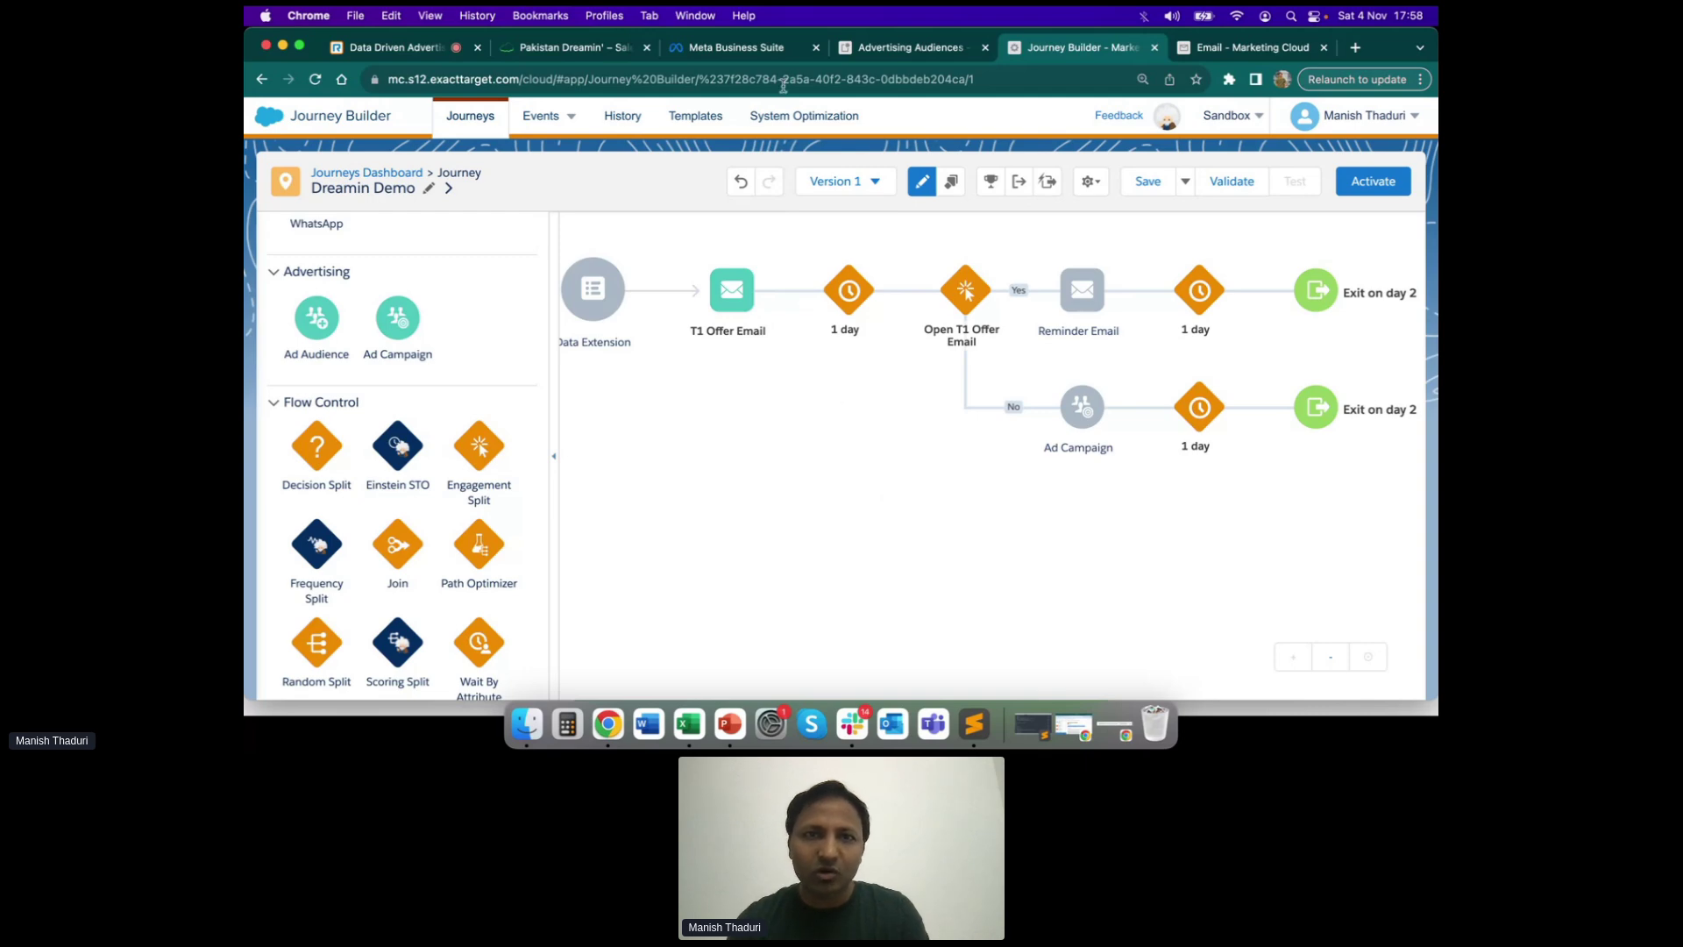
# Review the ad's schedule, budget and creative settings in Meta Business Suite, and return to Journey Builder to view the whole journey canvas
pyautogui.click(760, 48)
pyautogui.scroll(10, 725, 306)
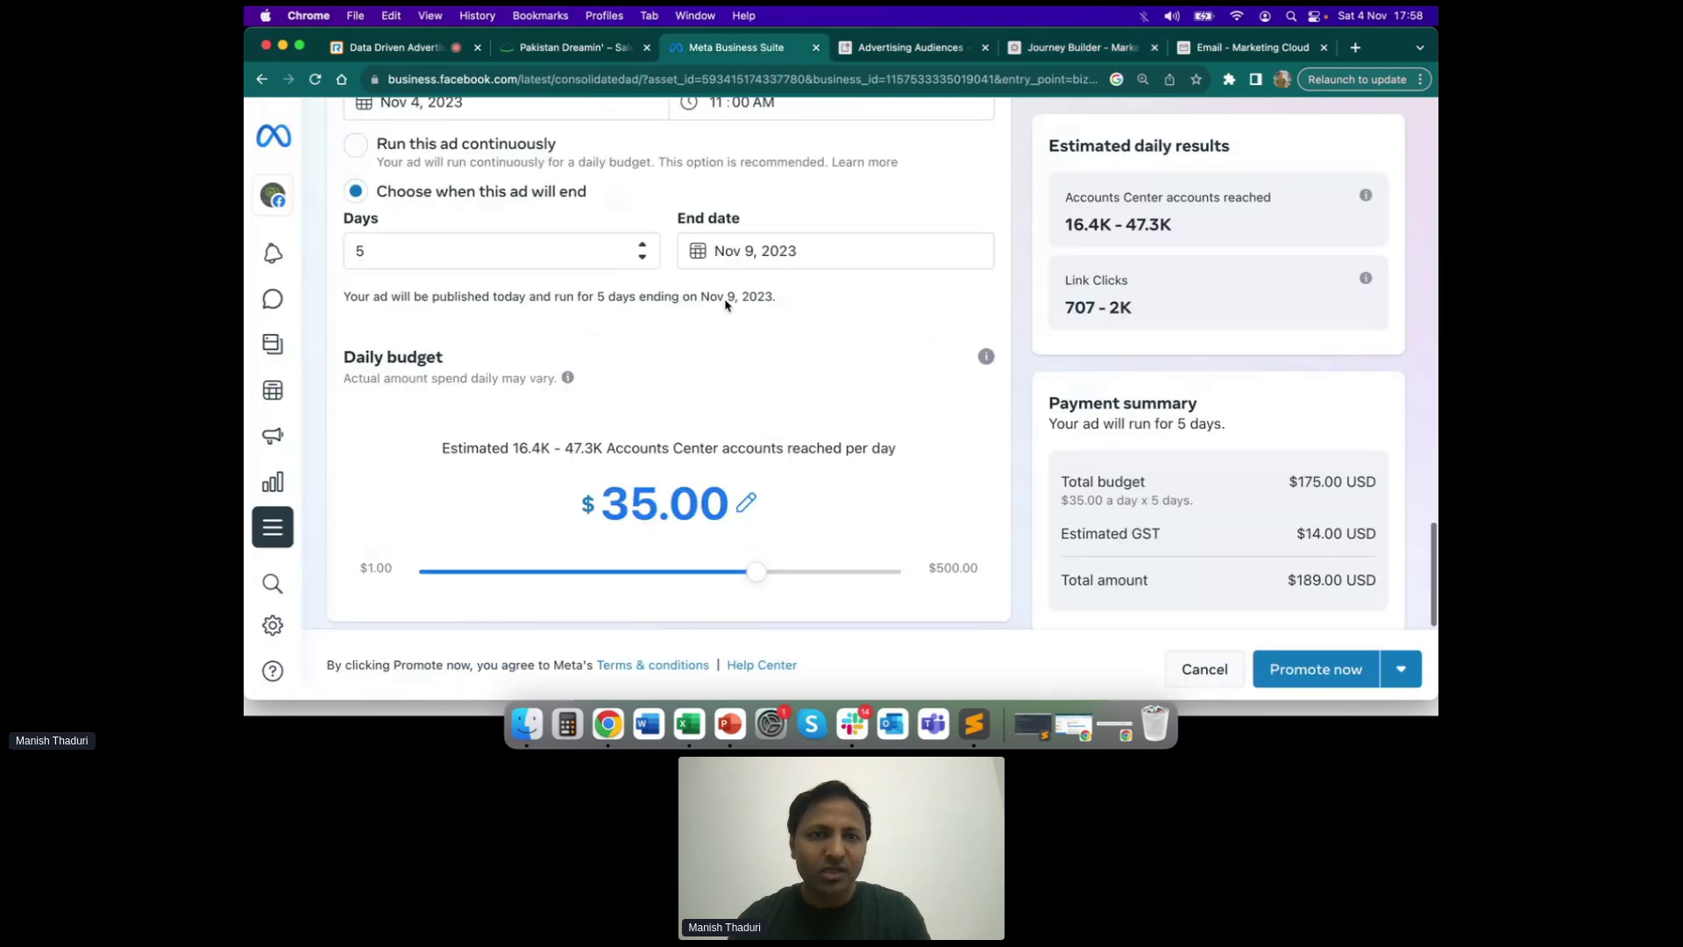
pyautogui.scroll(2, 725, 305)
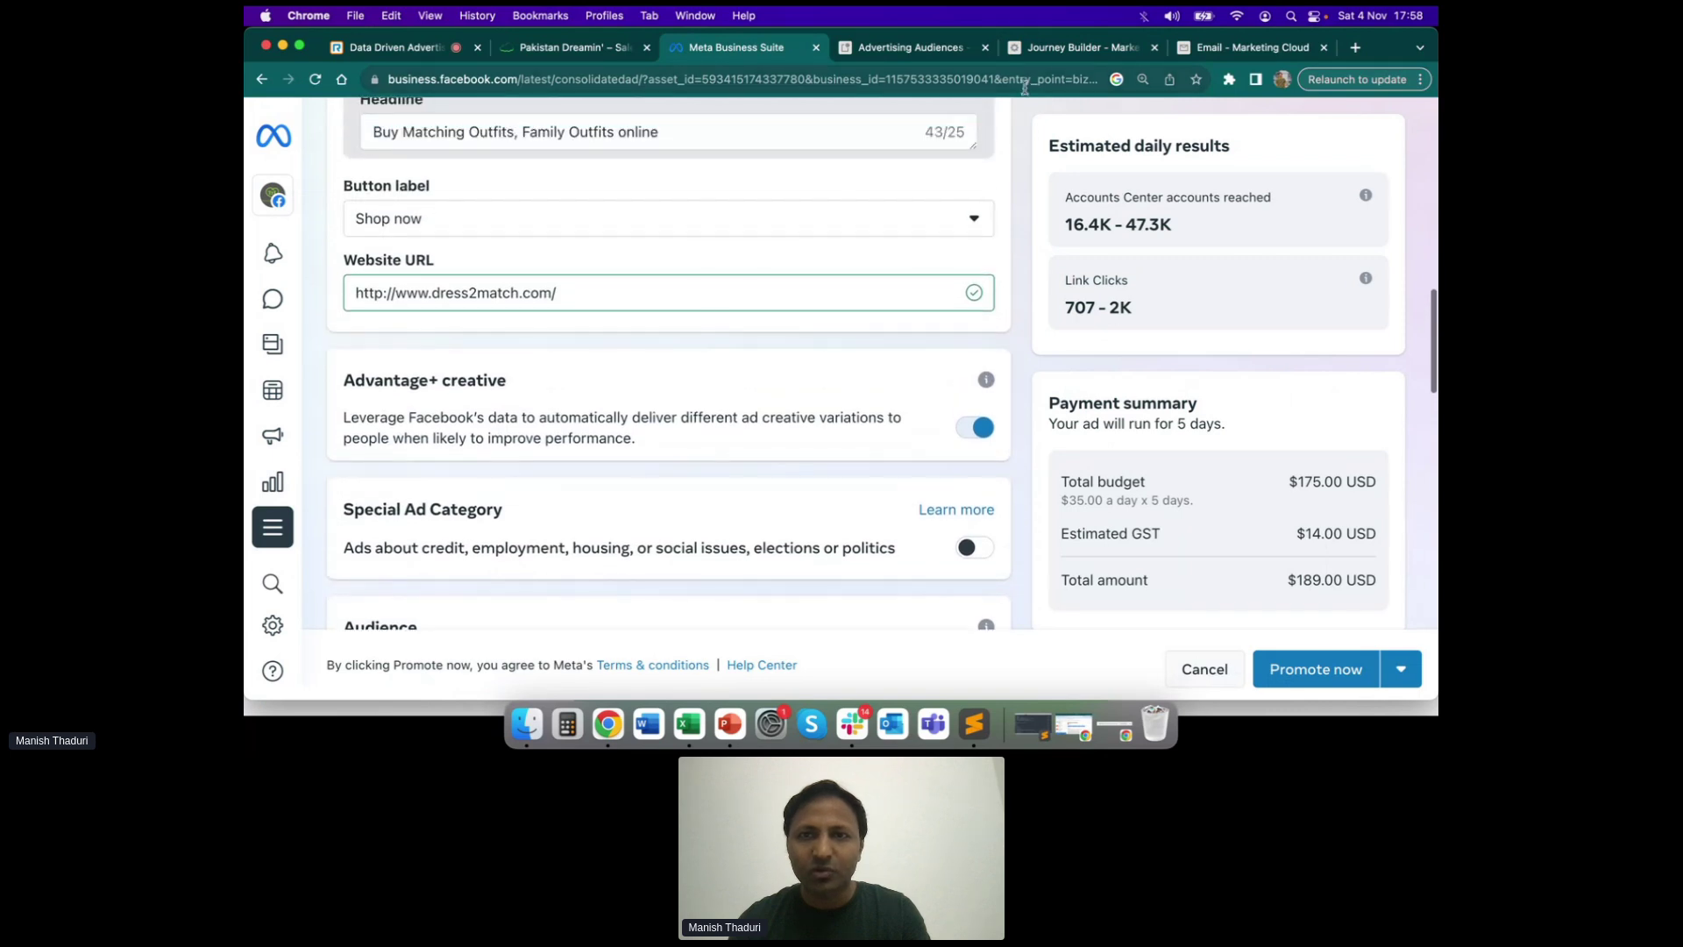
pyautogui.click(1084, 48)
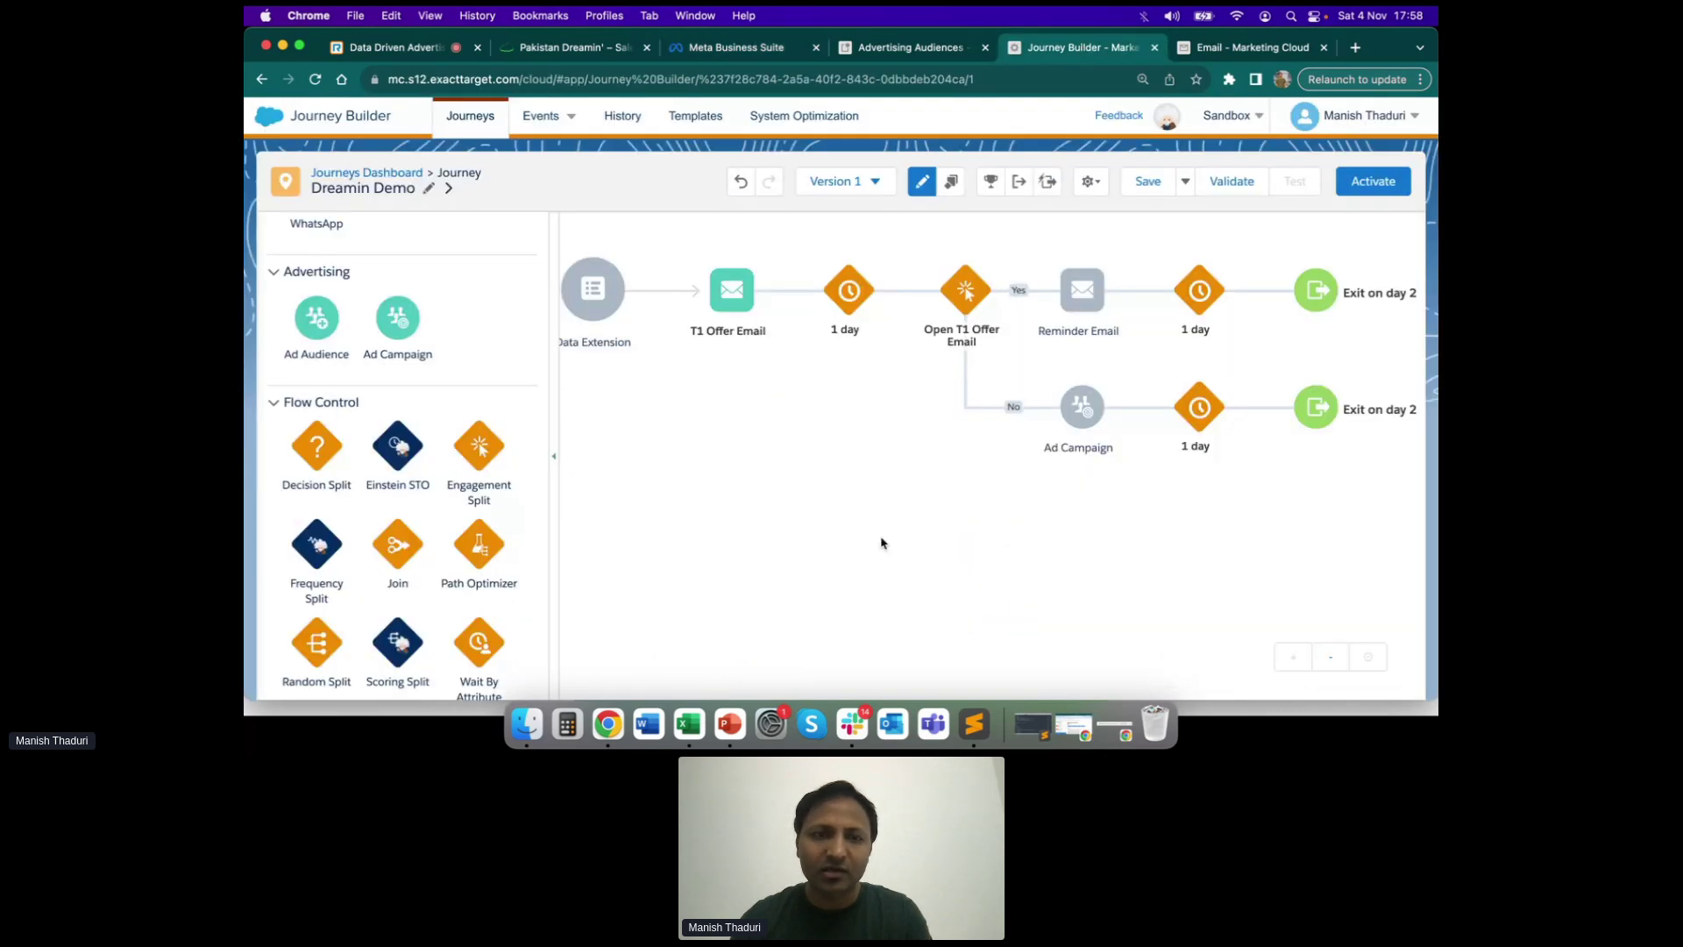
pyautogui.click(557, 462)
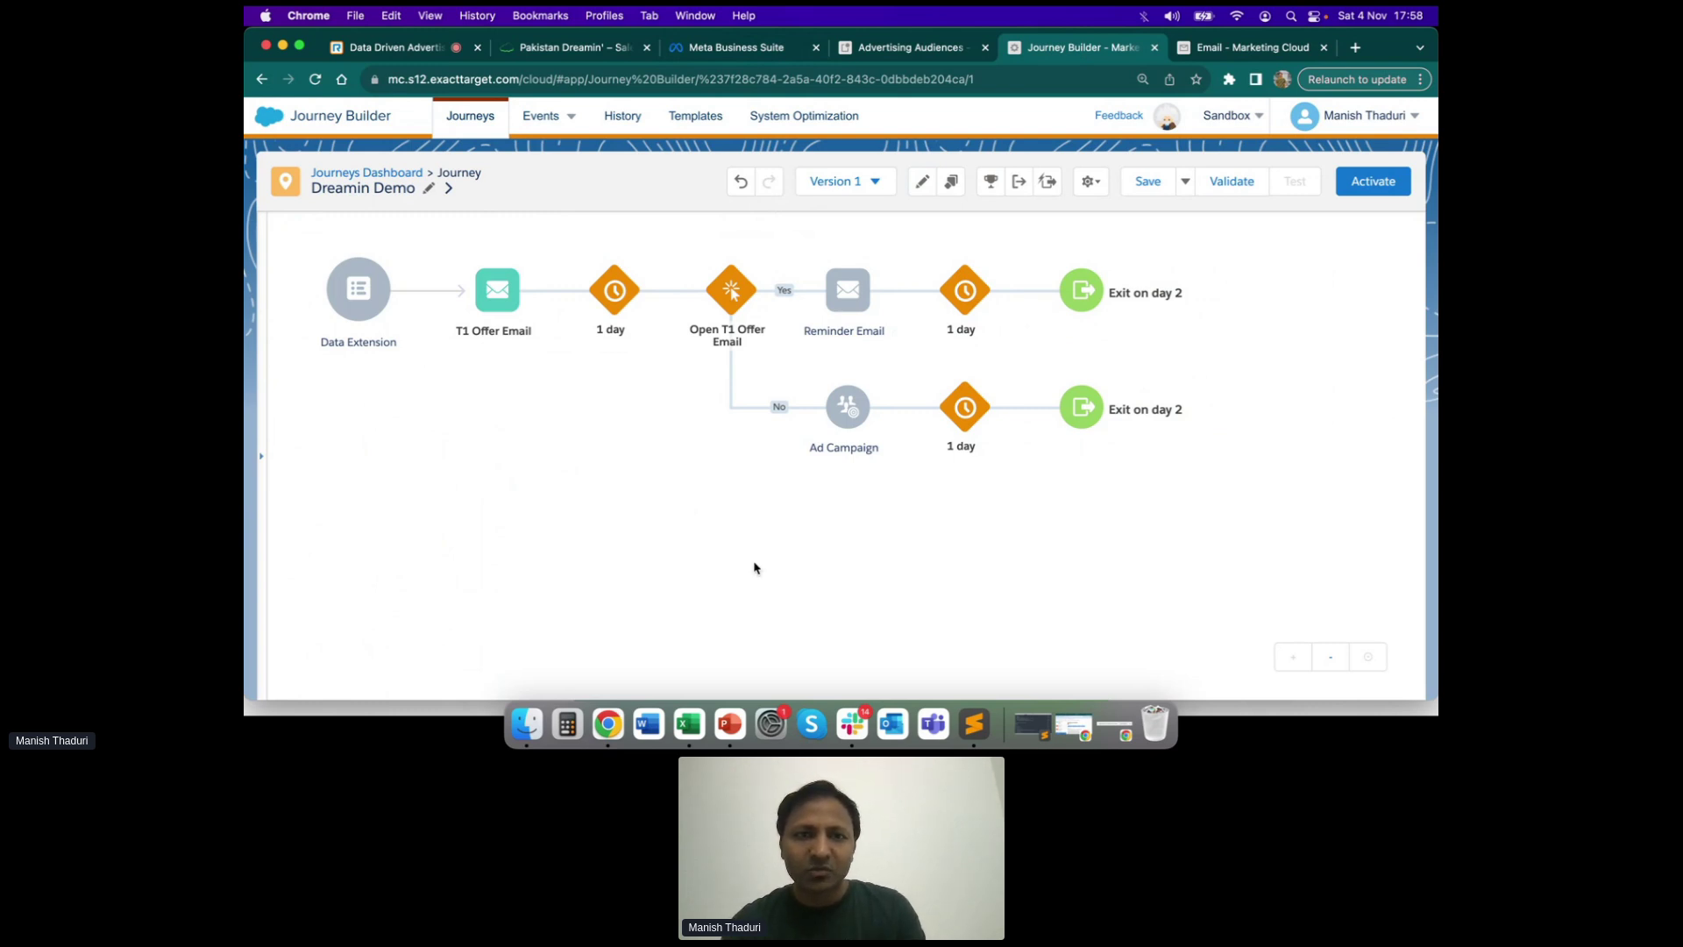
# Switch to the PowerPoint slide show and advance to the Use Case slide
pyautogui.hotkey('ctrl', 'Up')
pyautogui.click(992, 270)
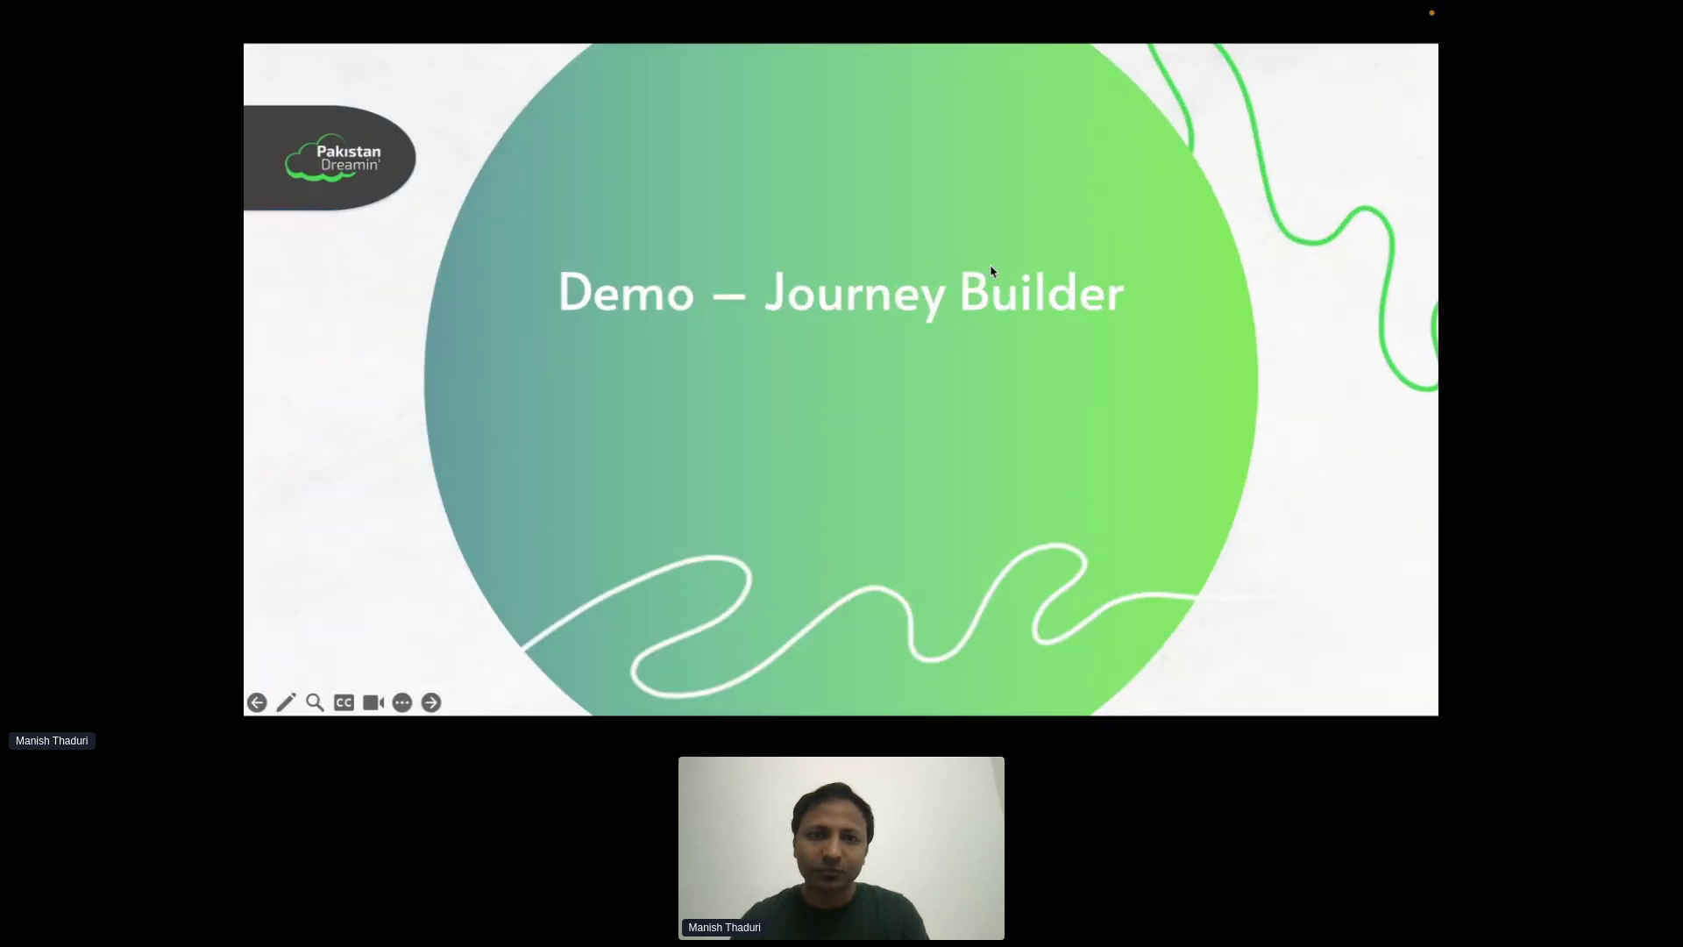
pyautogui.click(992, 271)
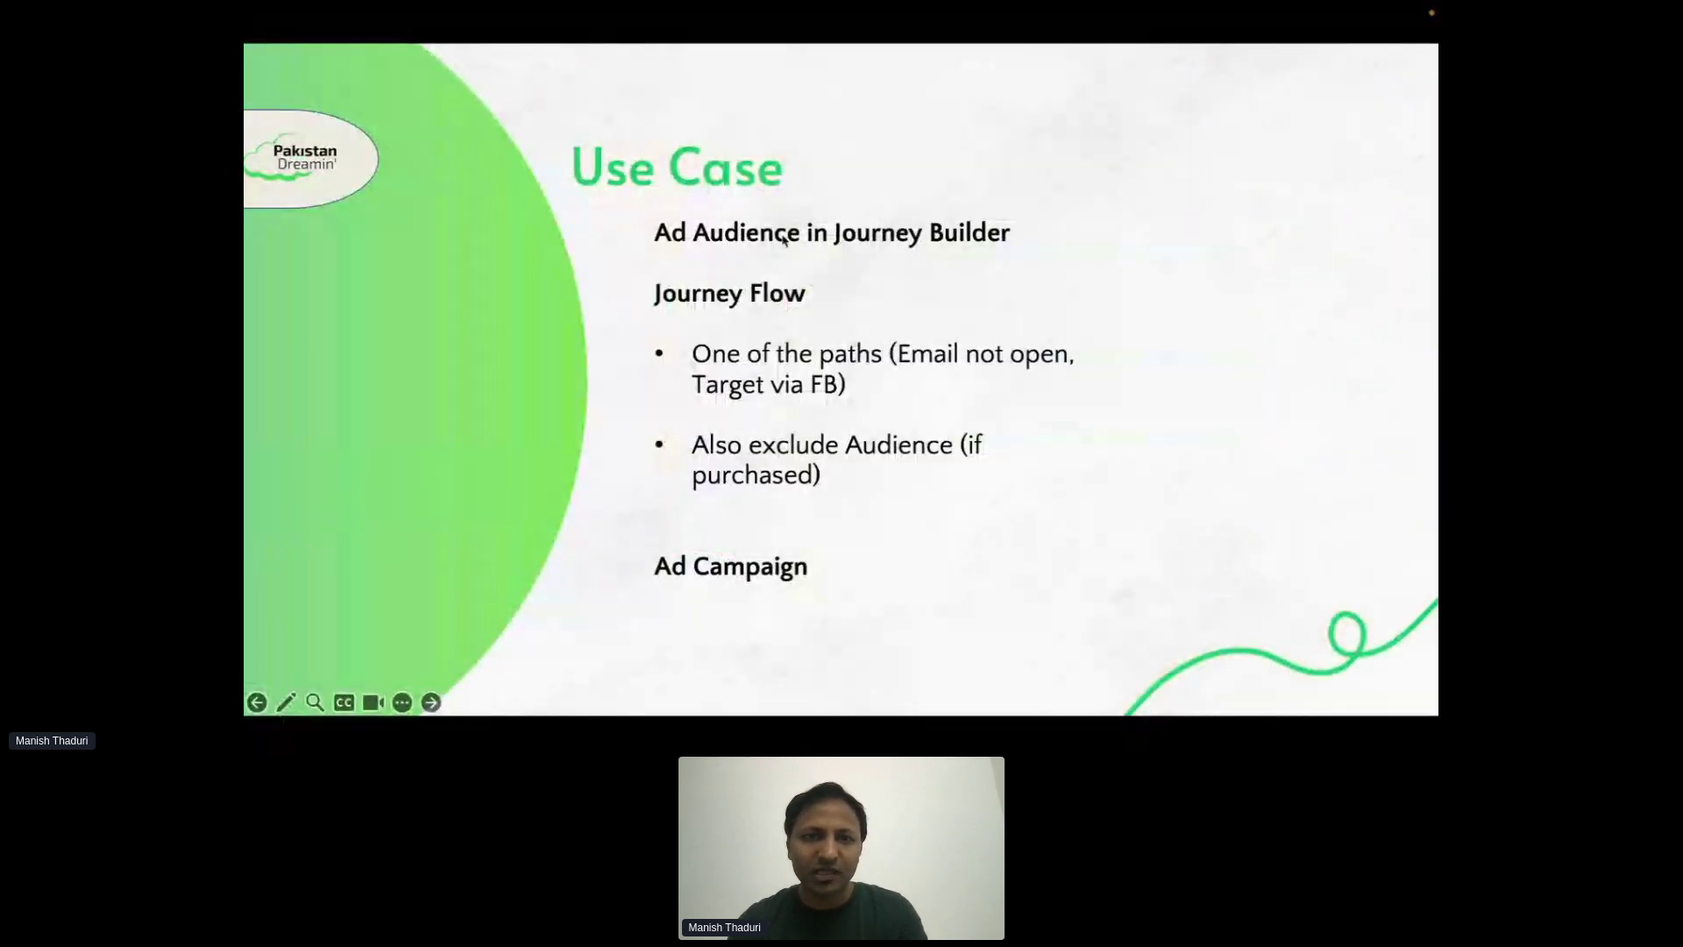